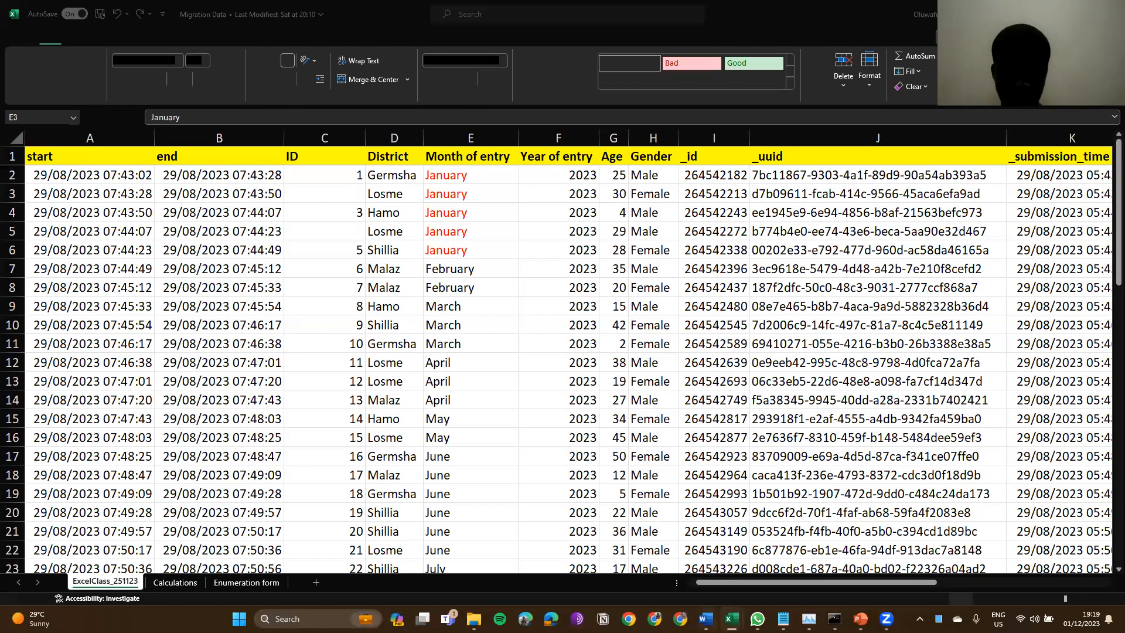
Step: Glance at the Word course outline, then open the Share dialog for Migration Data.xlsx
key(alt+Tab)
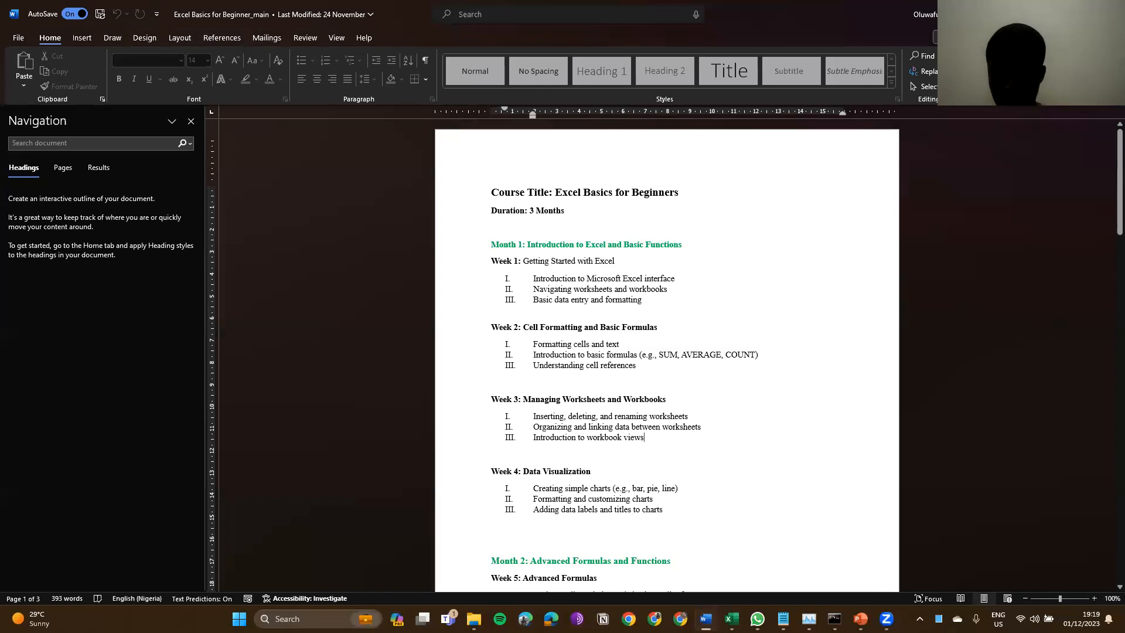
key(alt+Tab)
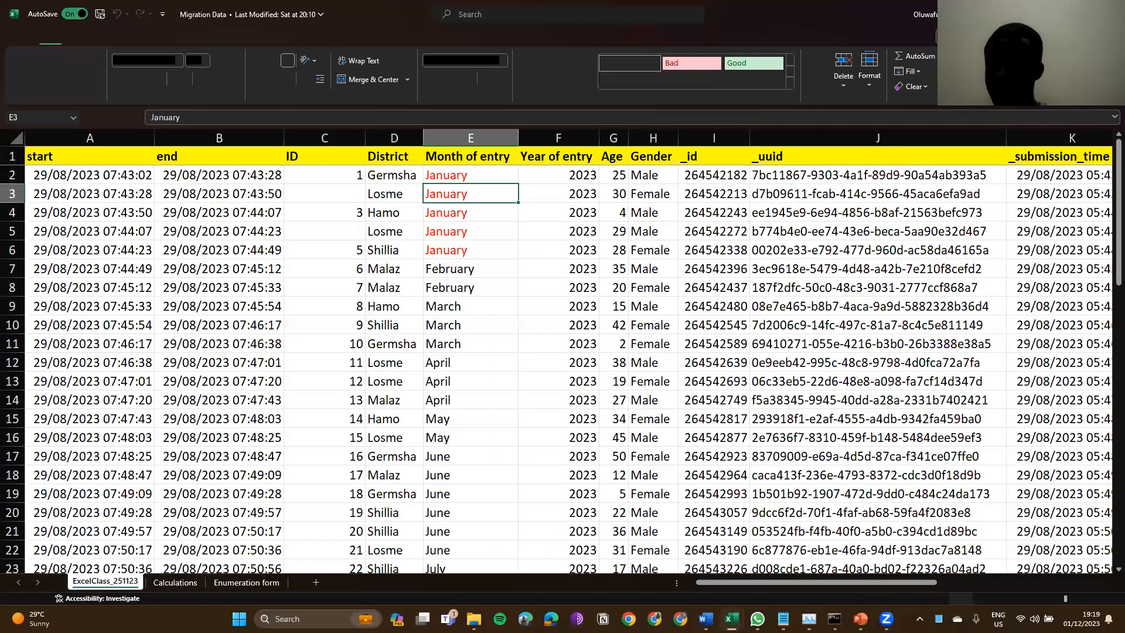
click(1092, 36)
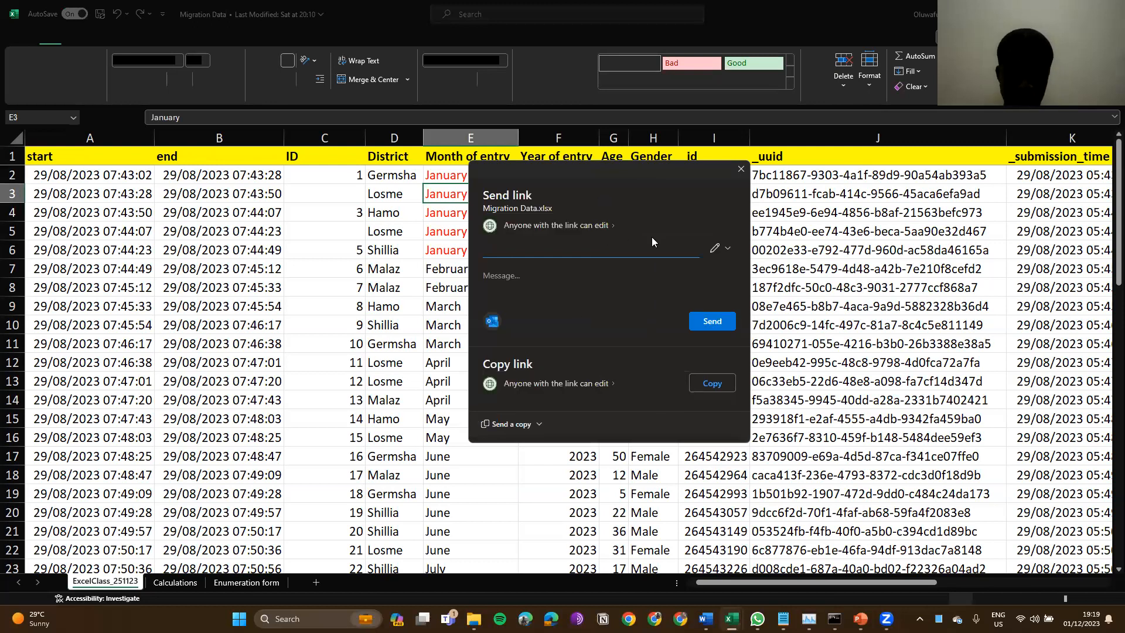
Step: Set the 'Anyone with the link' link to Can view, copy it, and close the dialog
click(610, 226)
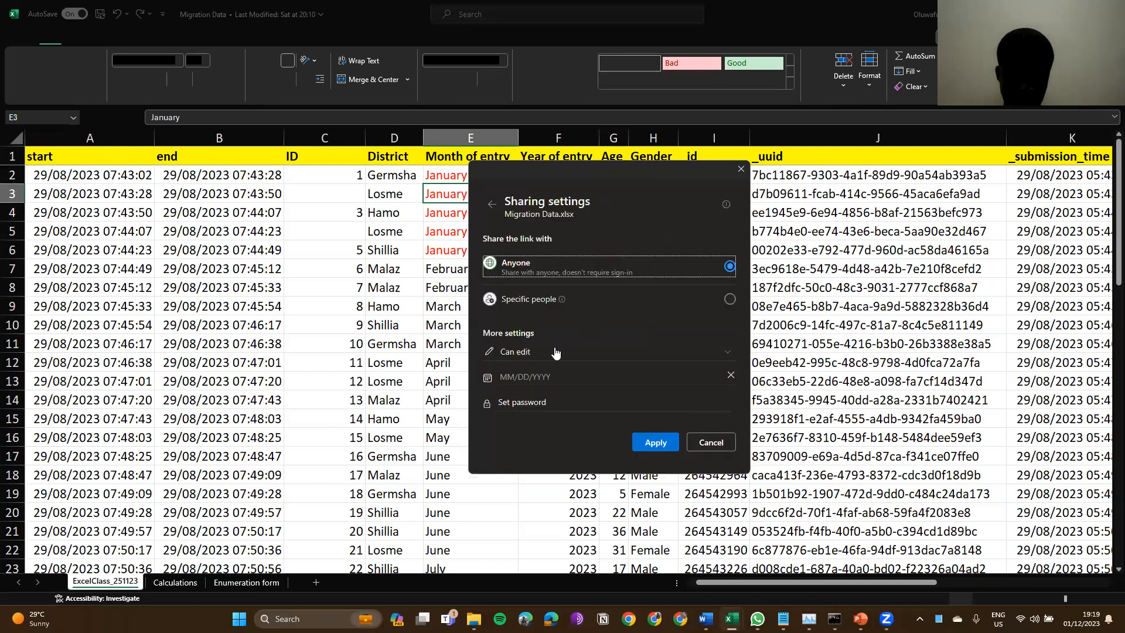
click(539, 361)
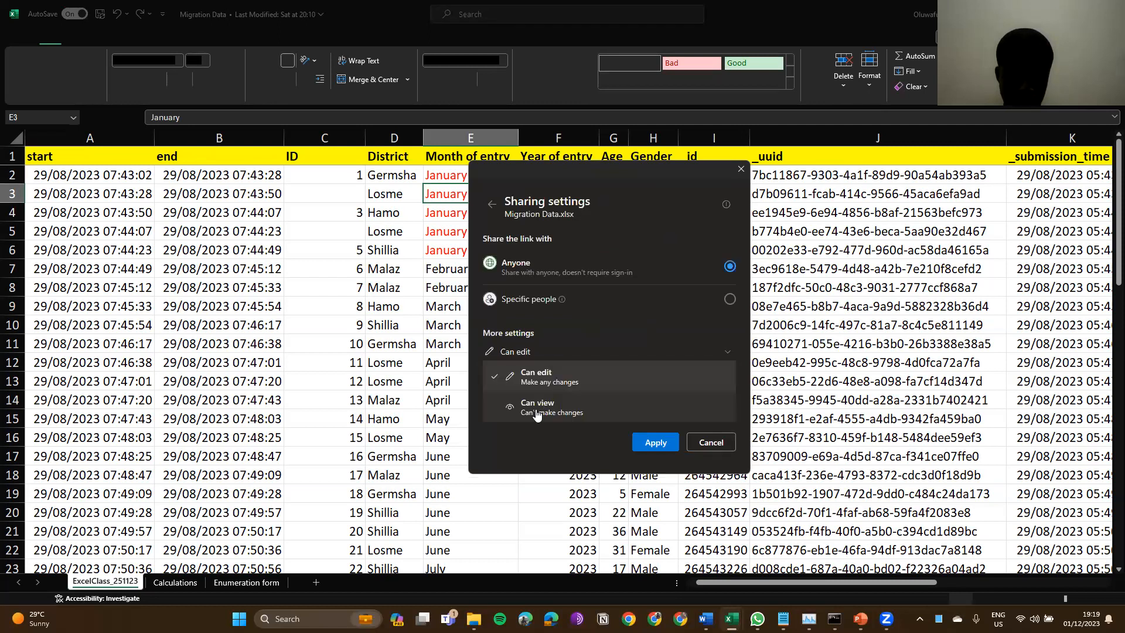
click(536, 410)
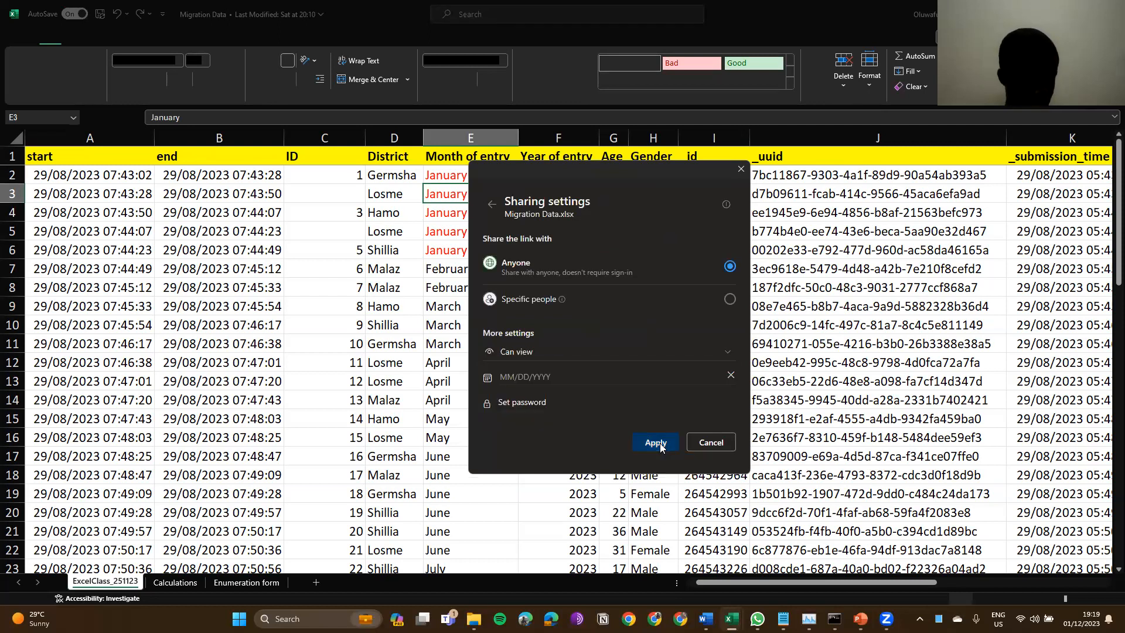
click(656, 443)
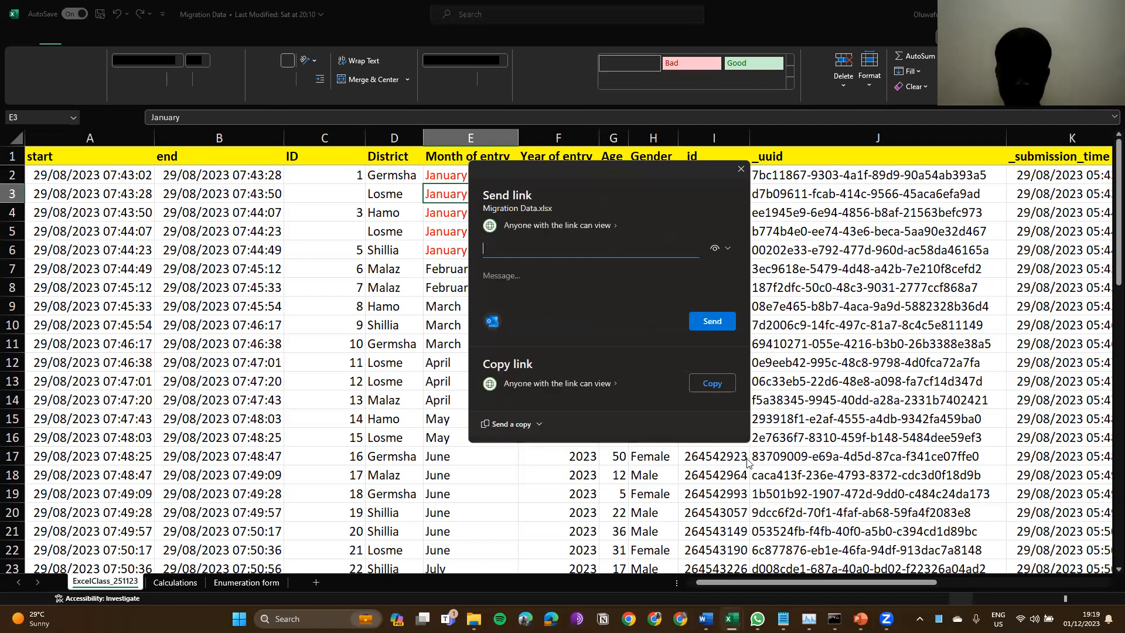
click(707, 384)
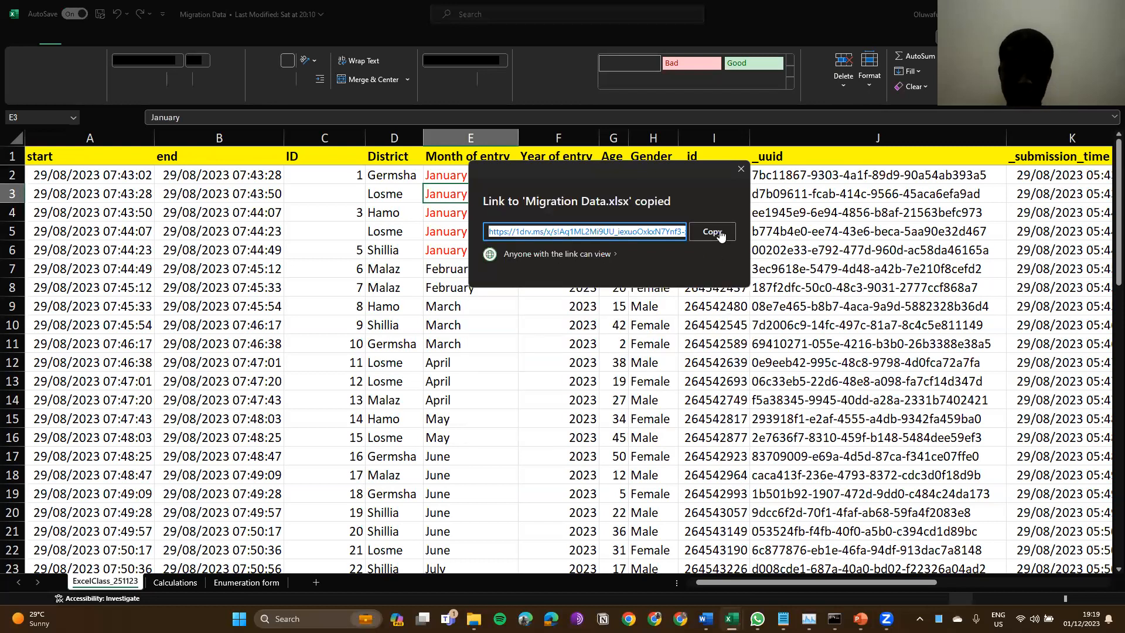
click(738, 166)
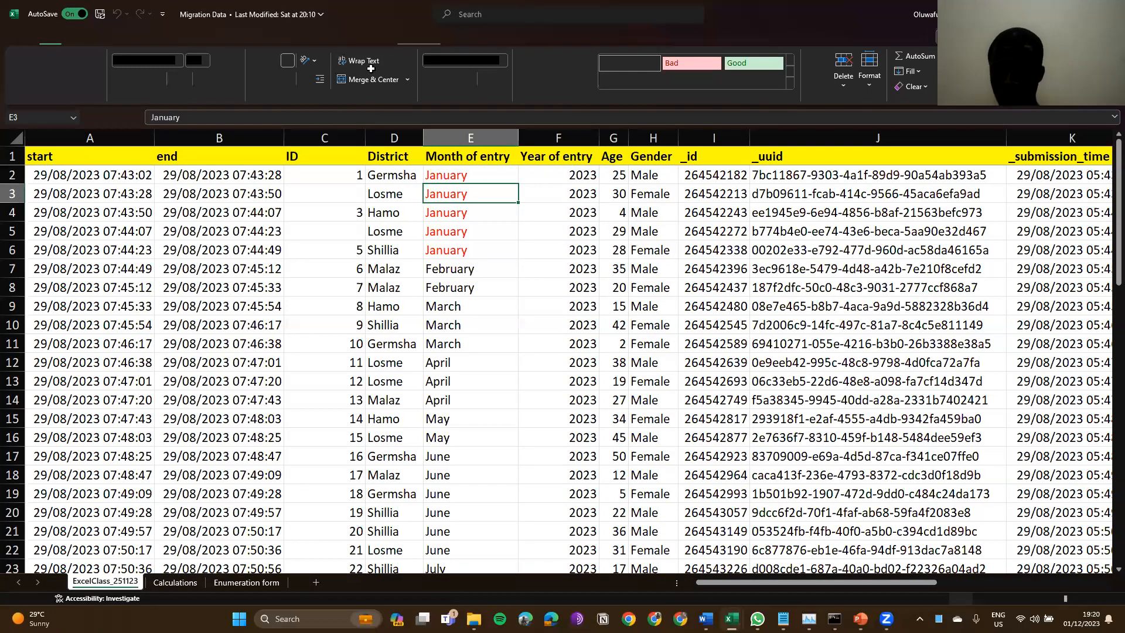
click(370, 69)
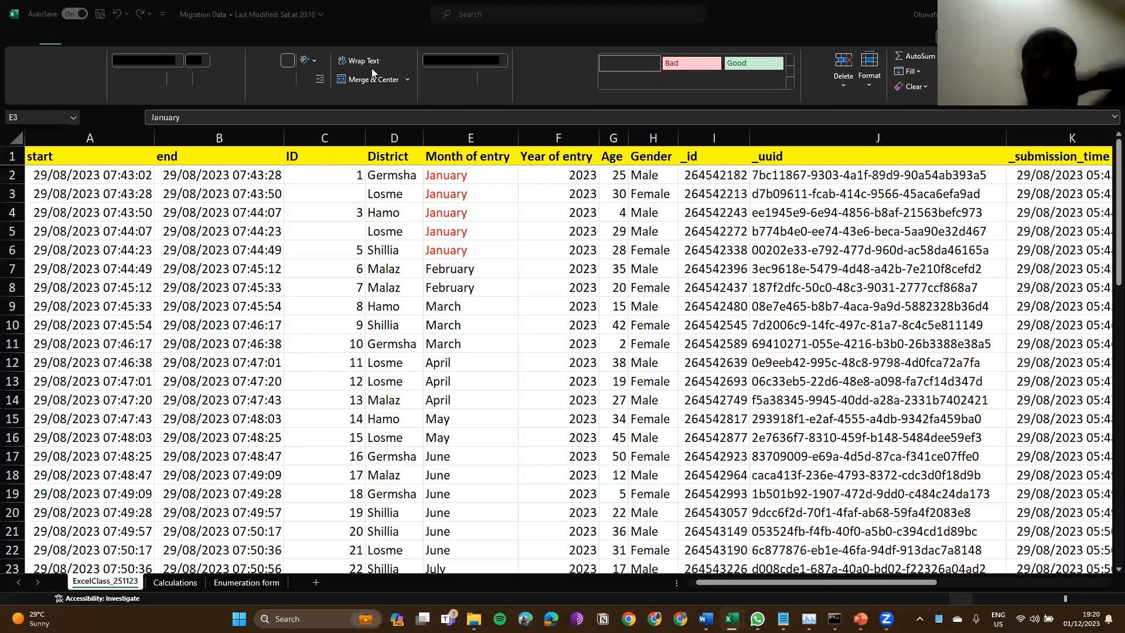
Step: Compare the Enumeration form and ExcelClass_251123 sheets, looking across the survey columns
click(673, 521)
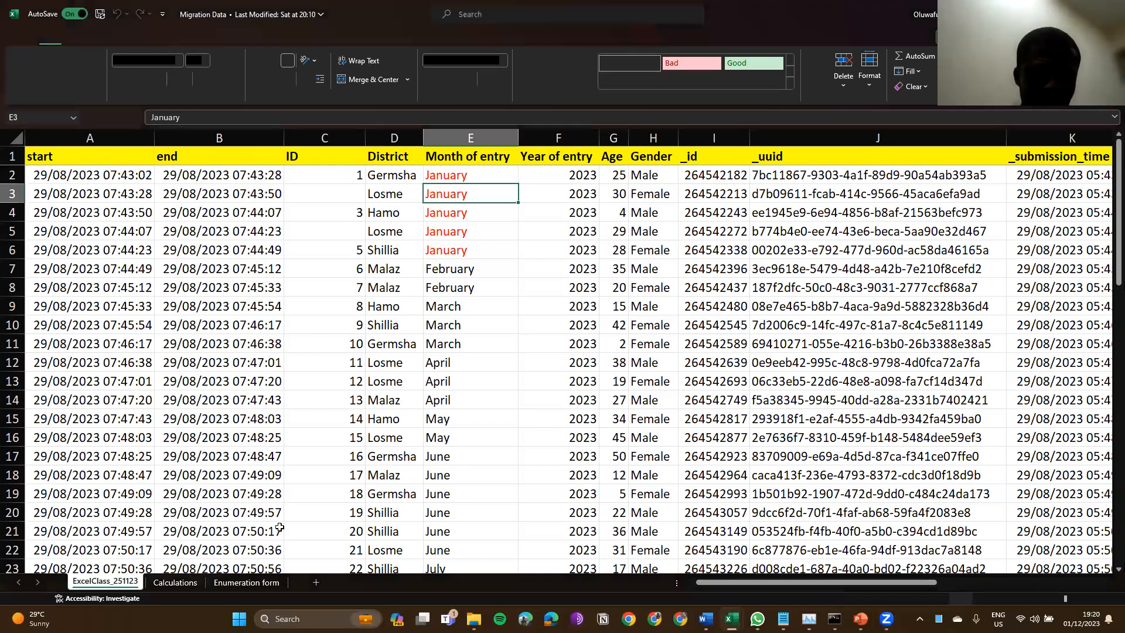
click(168, 585)
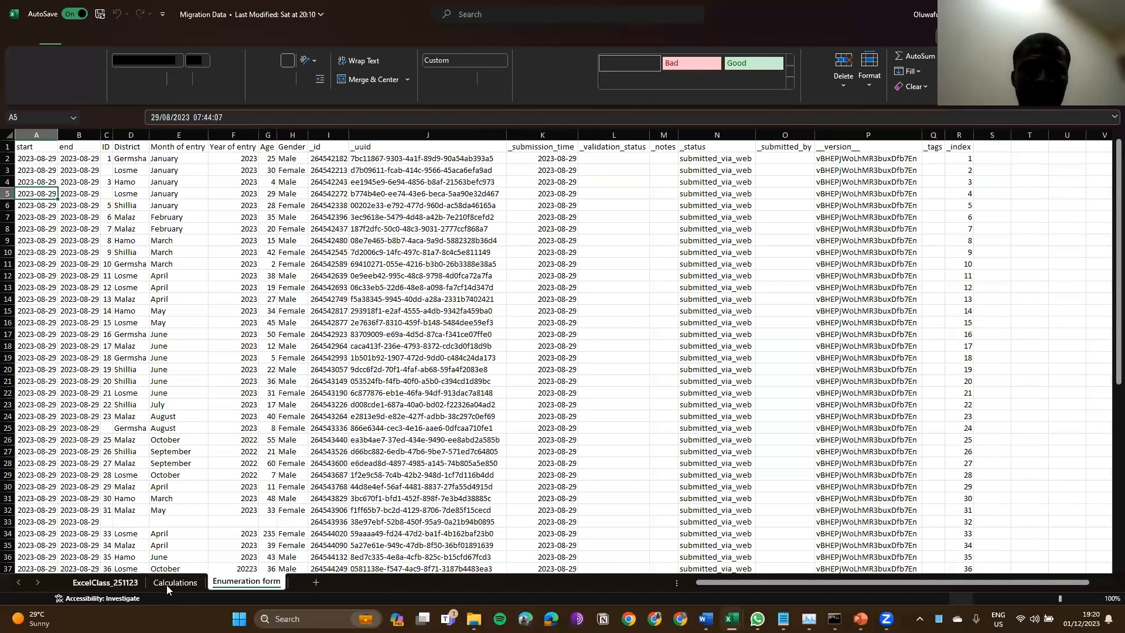
click(109, 583)
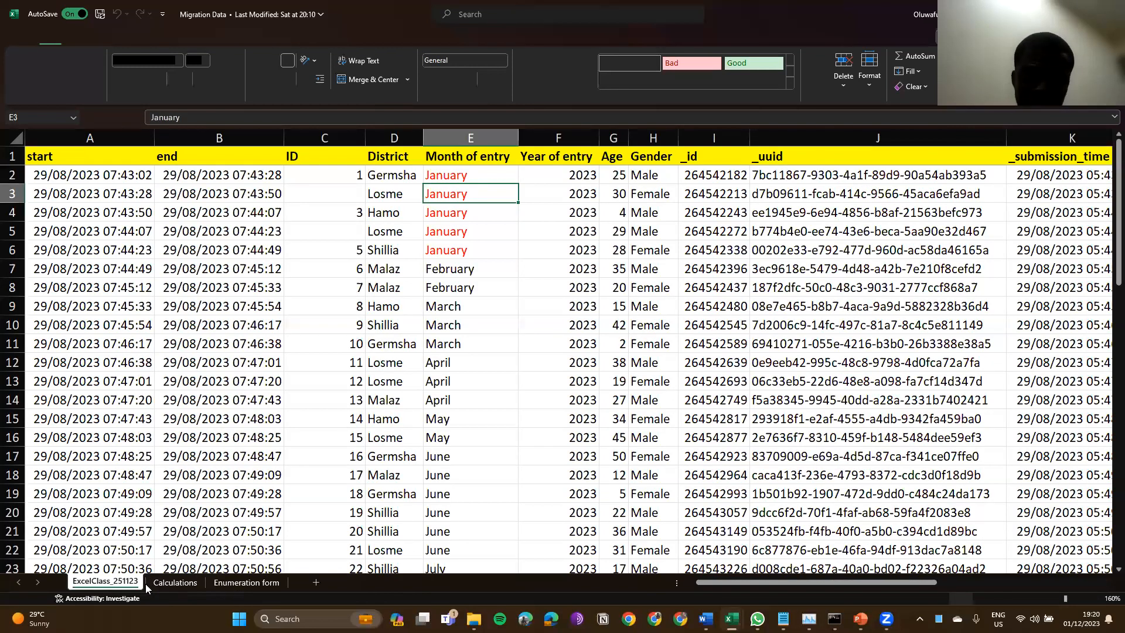
click(246, 583)
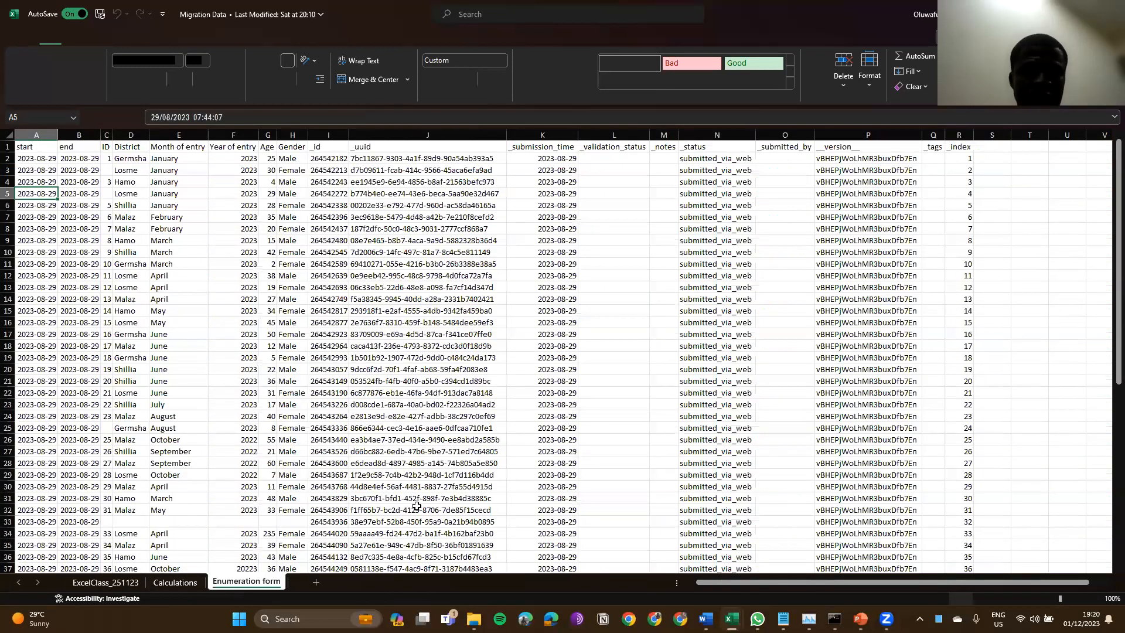
key(ctrl+Page_Up)
key(ctrl+Page_Up)
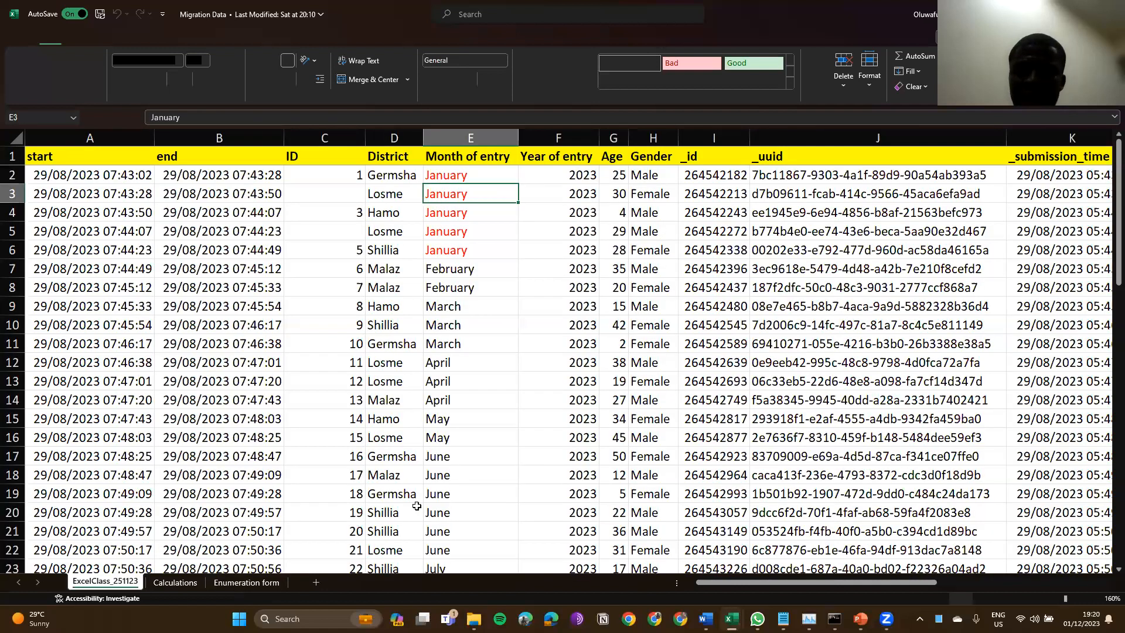
scroll(417, 506, right, 3)
scroll(417, 506, right, 10)
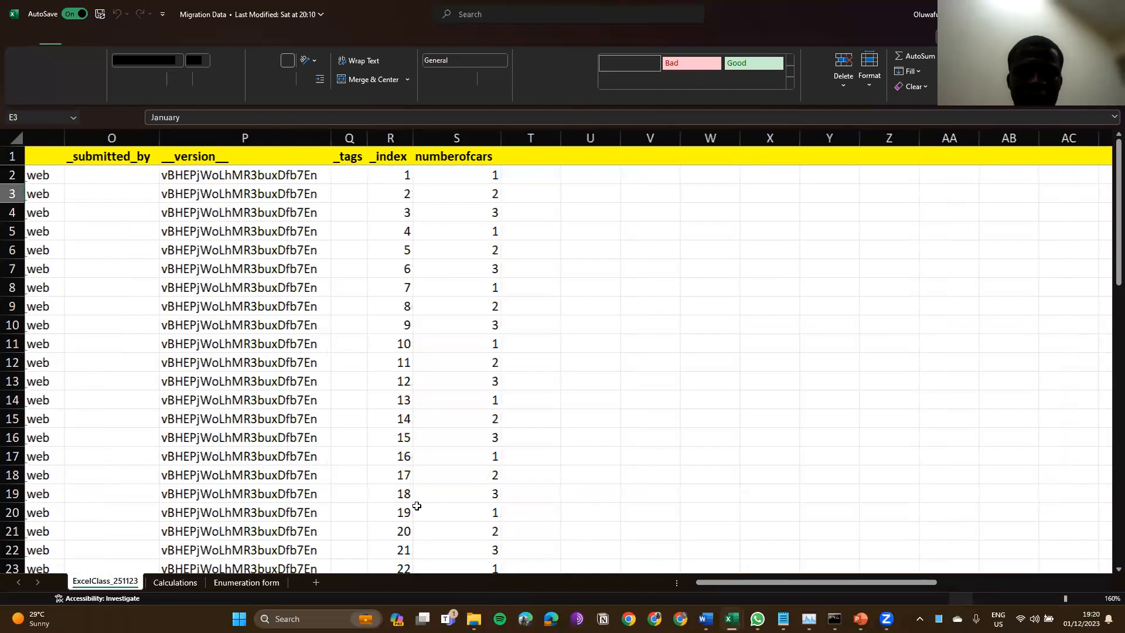
scroll(223, 584, left, 3)
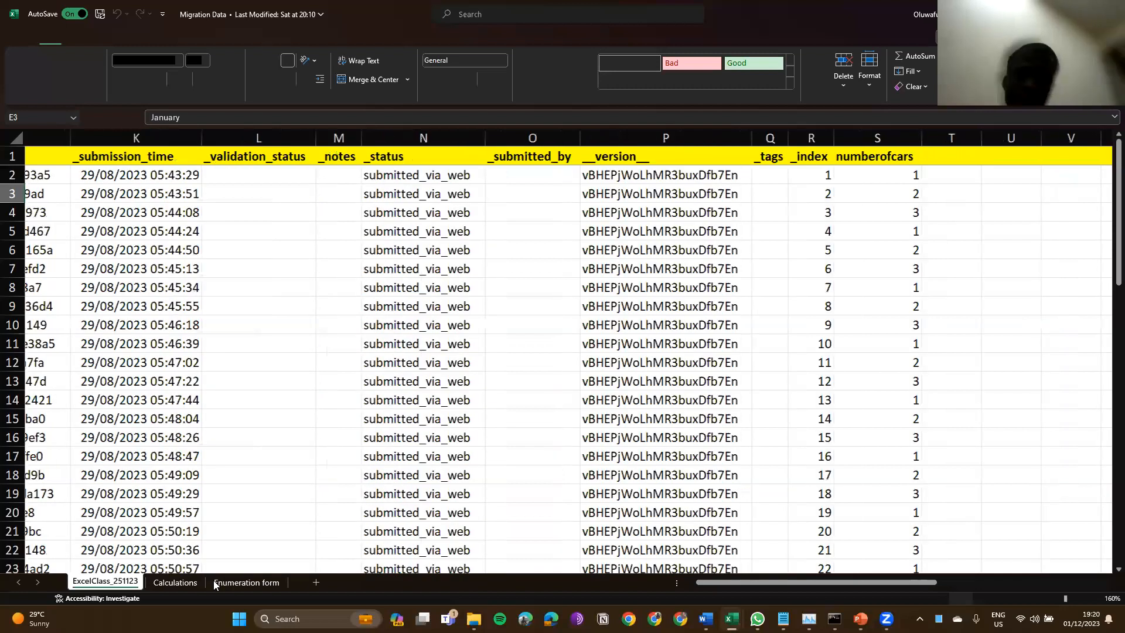
scroll(215, 585, left, 10)
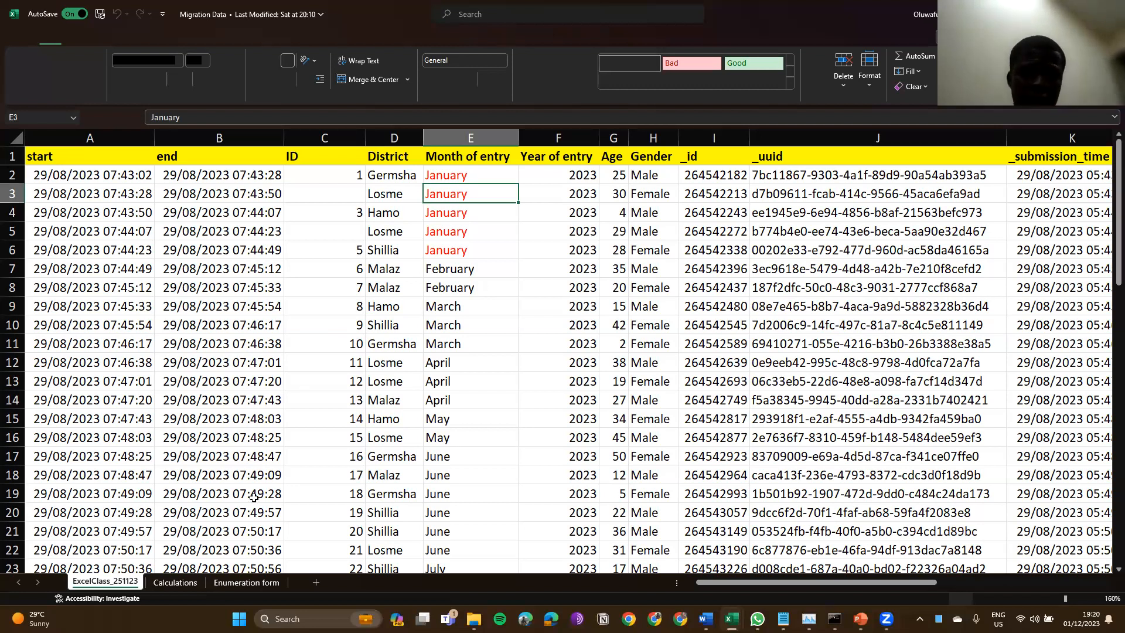
Step: On Calculations, inspect the UNIQUE/FILTER month list and January's COUNTIF formula, then return to ExcelClass_251123
click(178, 582)
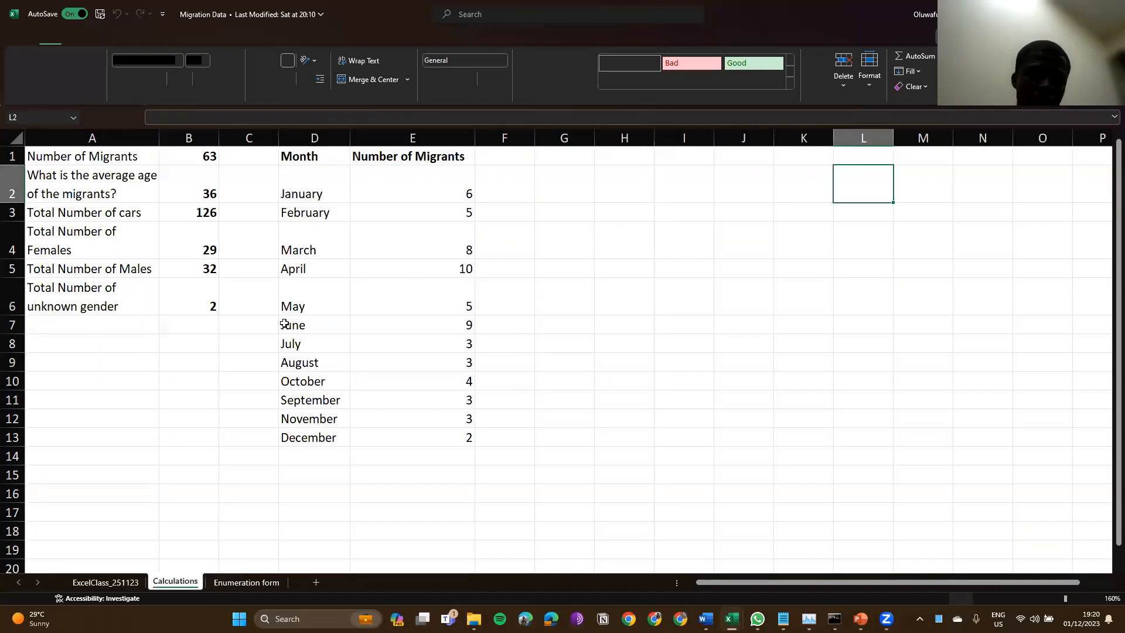
click(285, 324)
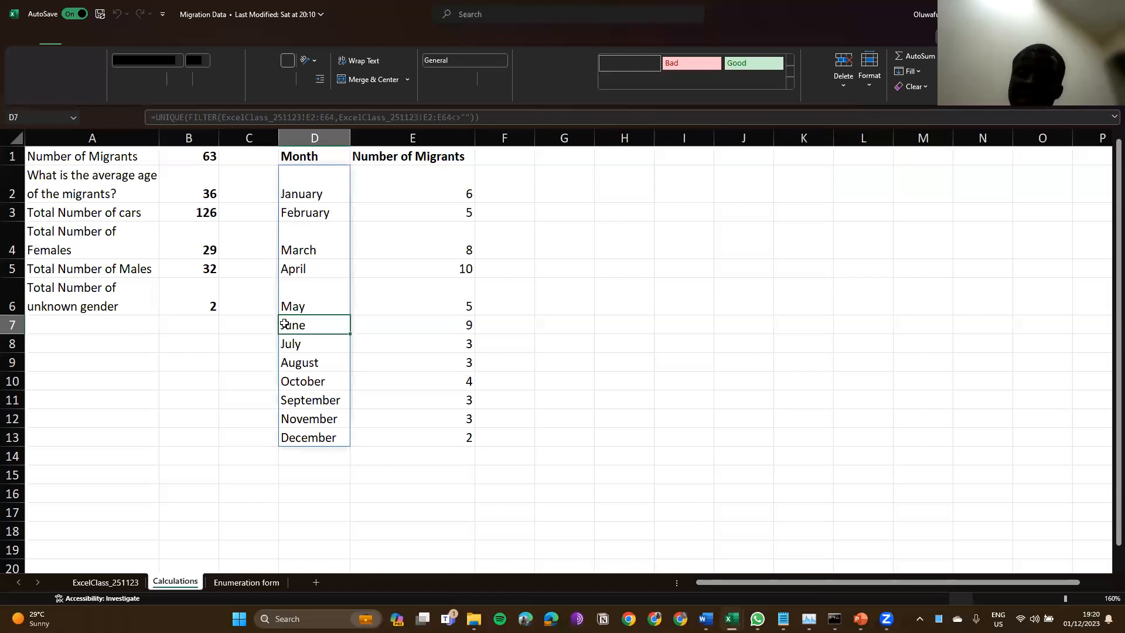
key(Right)
key(Up)
key(Up)
key(Up)
key(Up)
key(Up)
key(Up)
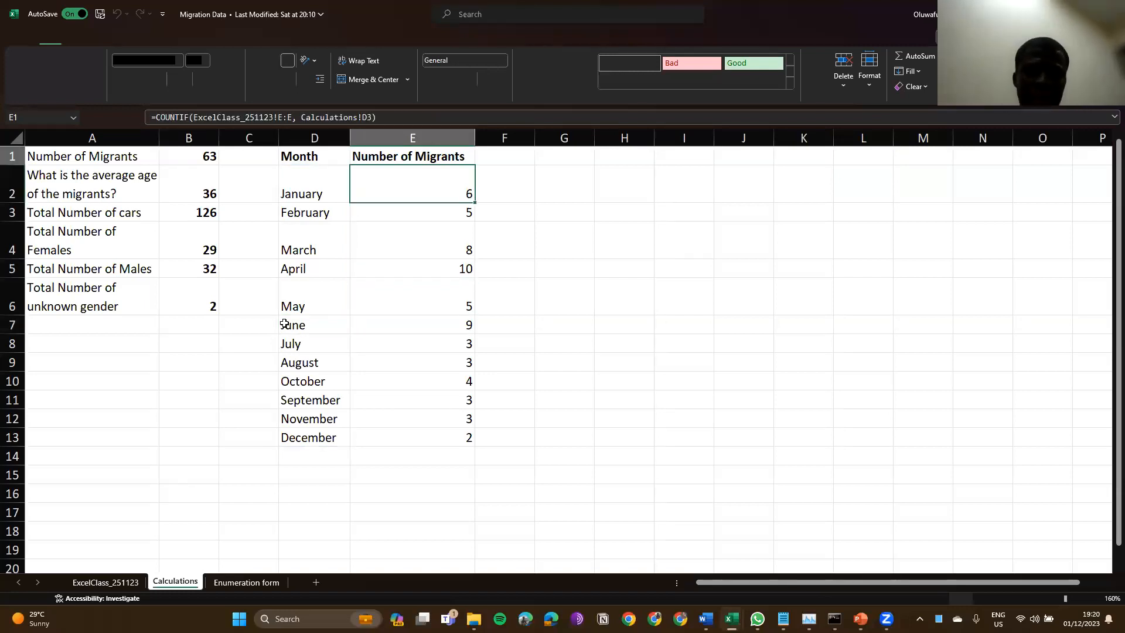
key(Down)
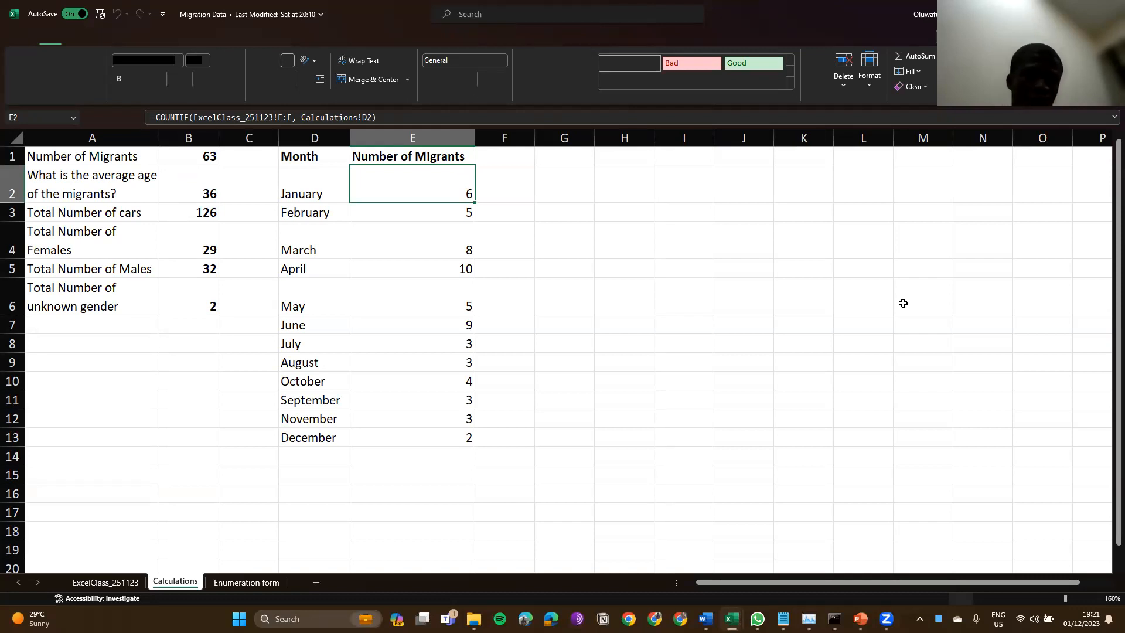
key(alt+Tab)
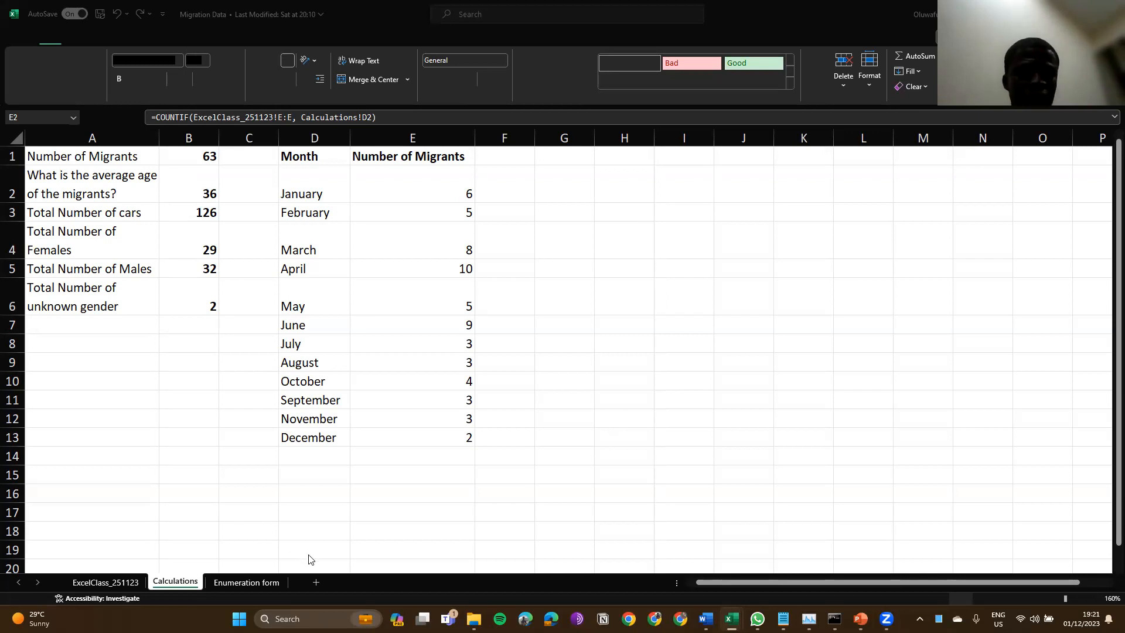
click(91, 582)
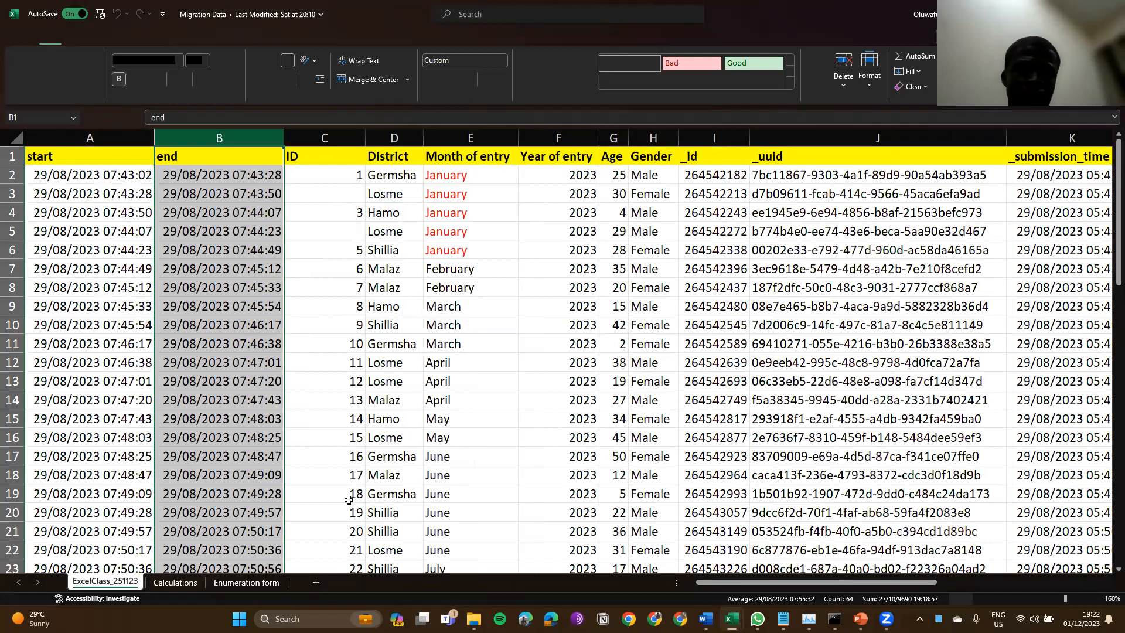
Step: In a new Sheet1, enter a formula in A1 referencing column B (end) of ExcelClass_251123
click(317, 582)
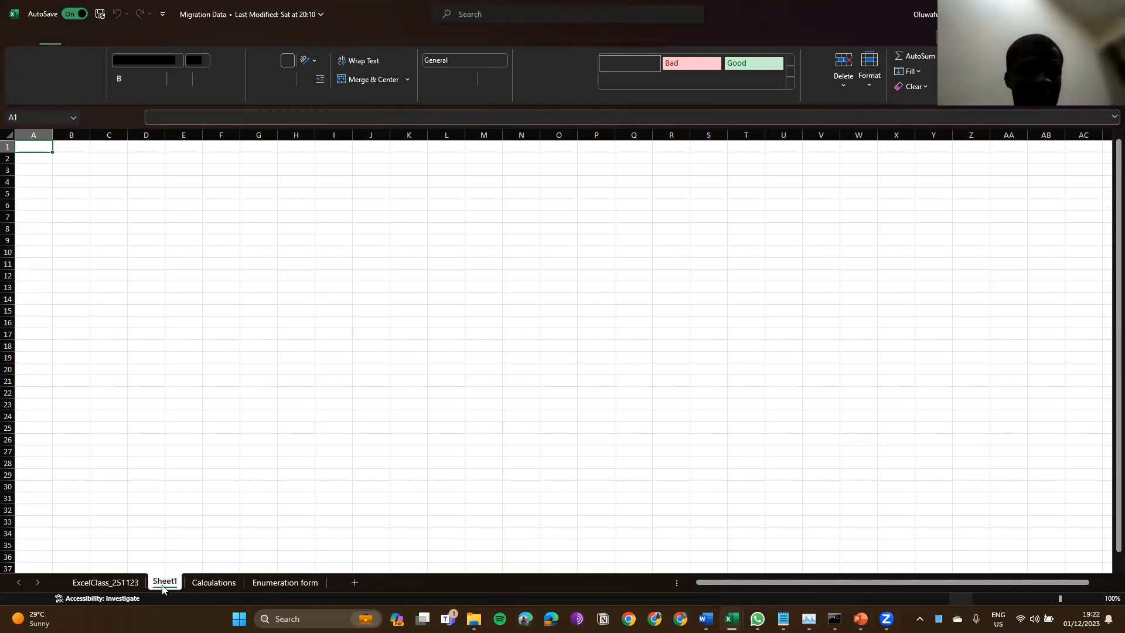
text(=)
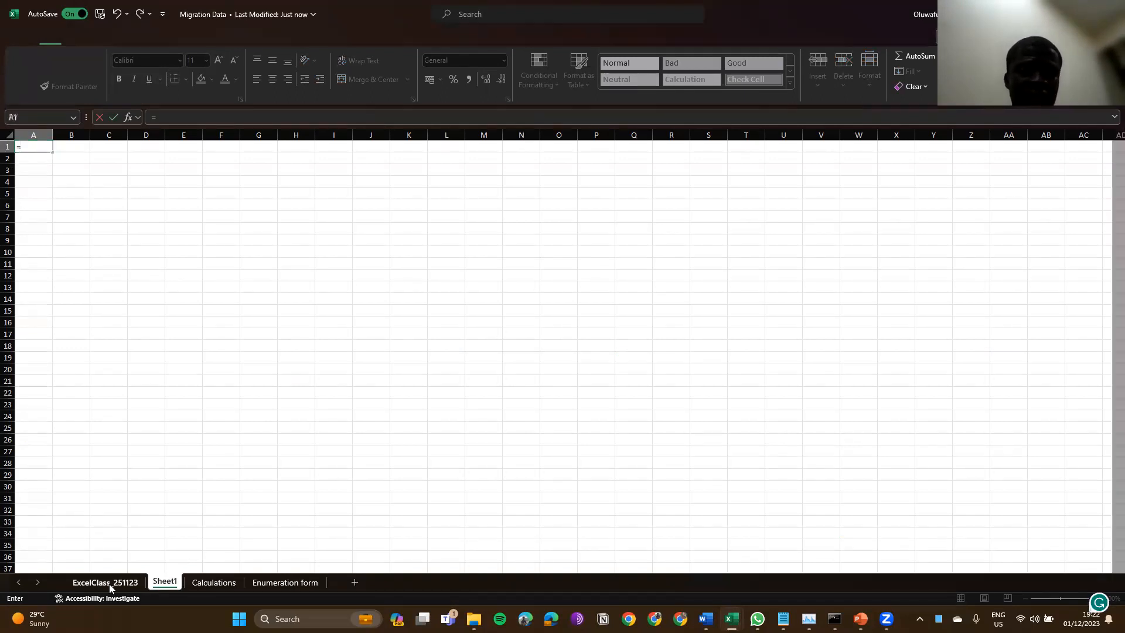
click(109, 584)
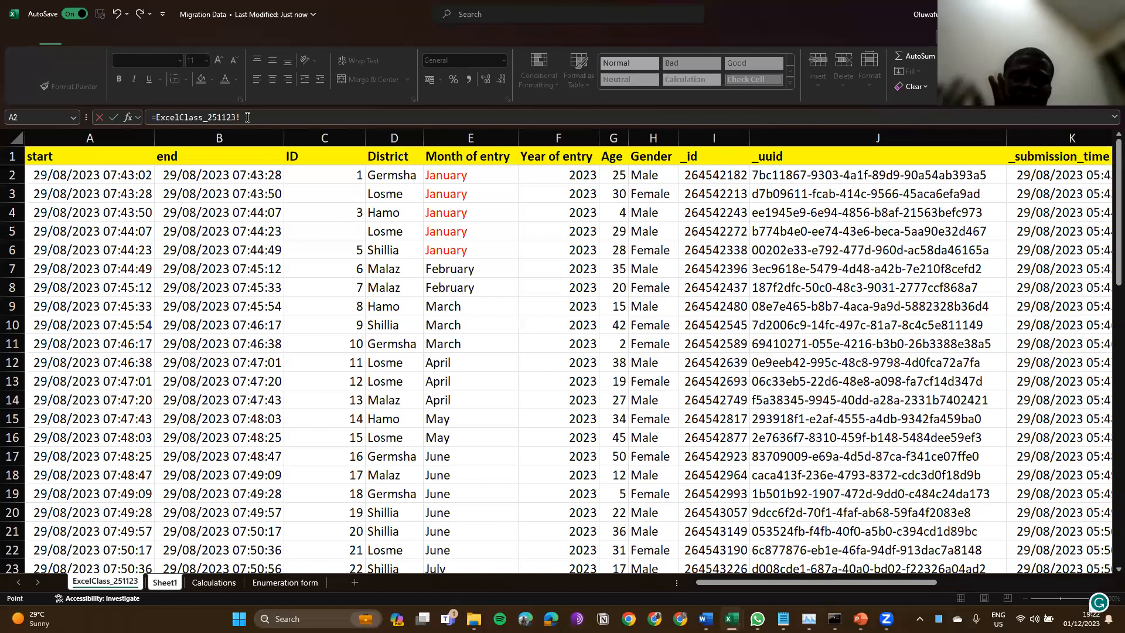
key(F2)
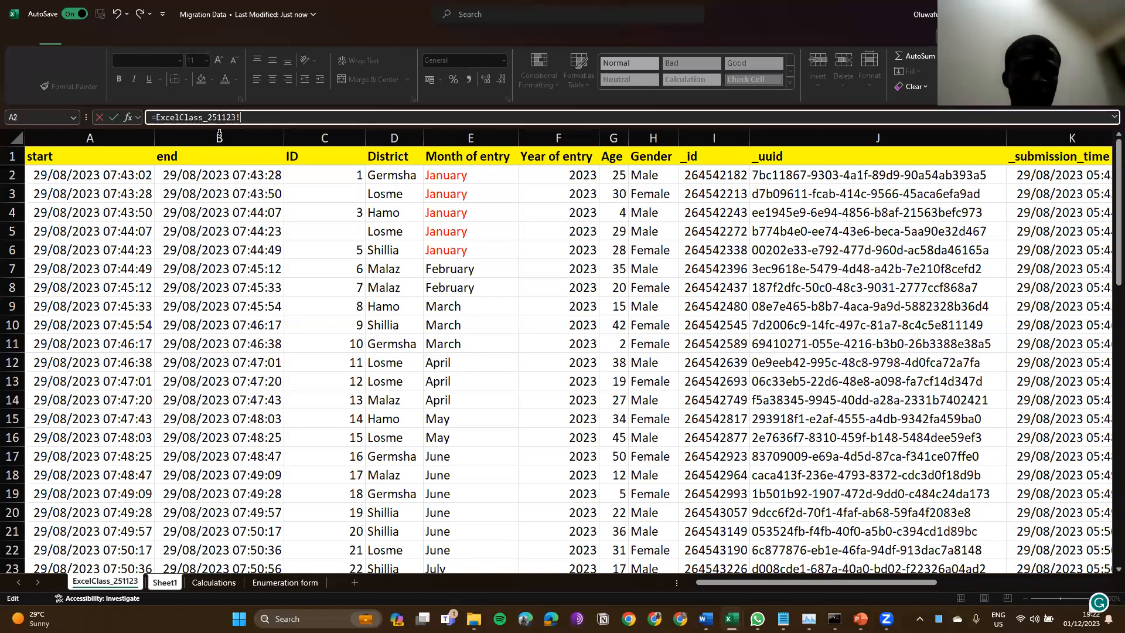
click(219, 134)
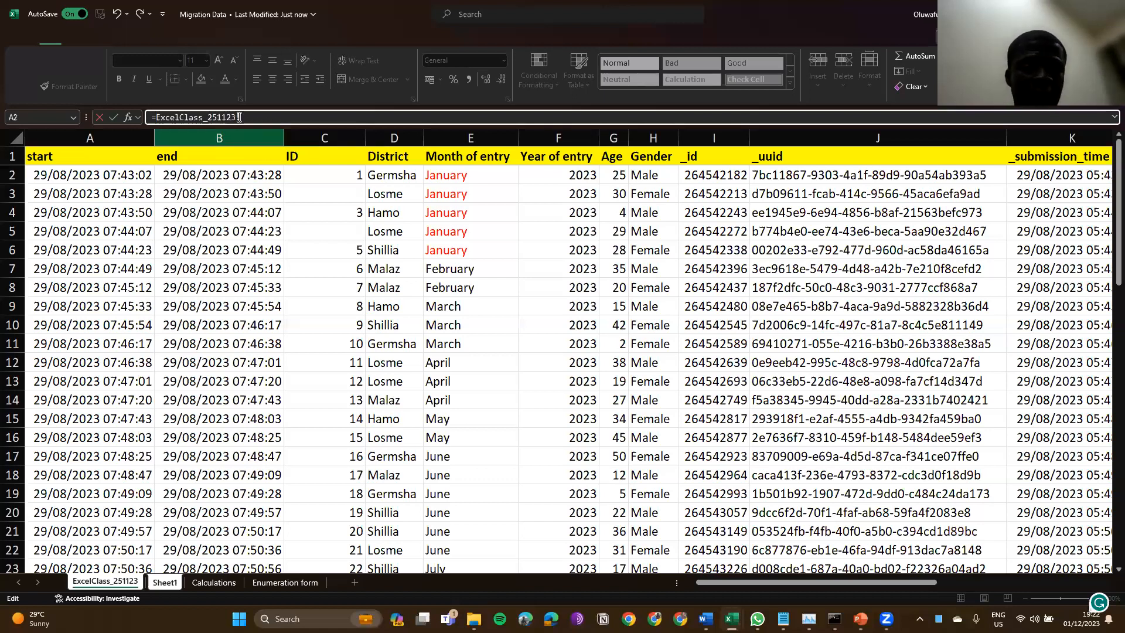
click(235, 134)
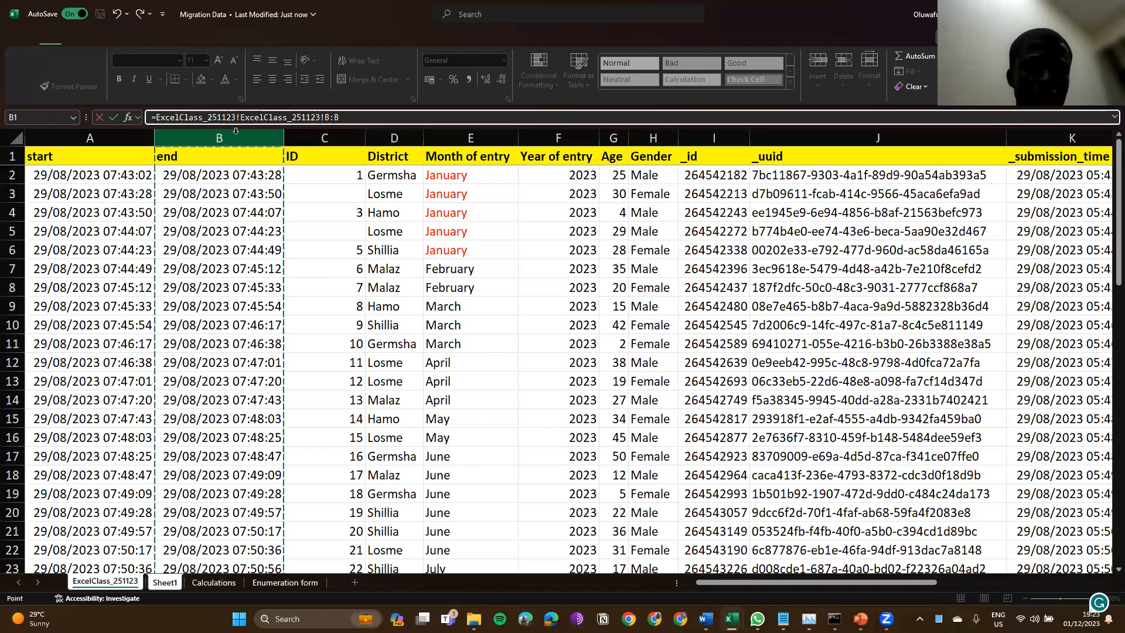
click(238, 125)
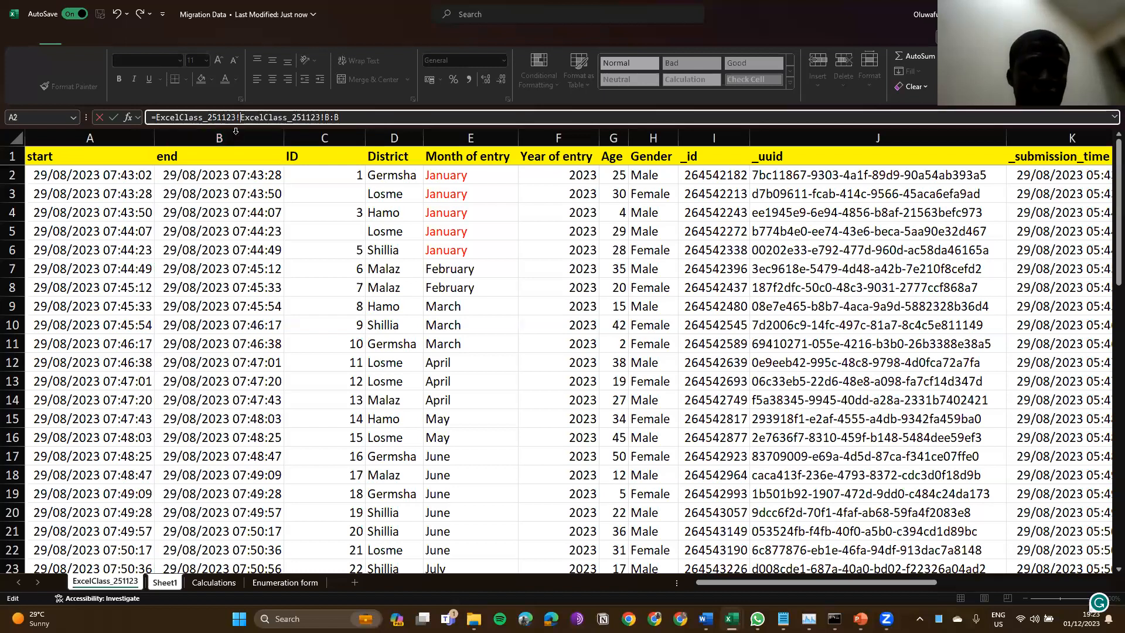
key(BackSpace)
key(BackSpace)
key(BackSpace)
key(BackSpace)
key(BackSpace)
key(BackSpace)
key(BackSpace)
key(BackSpace)
key(BackSpace)
key(BackSpace)
key(BackSpace)
key(BackSpace)
key(BackSpace)
key(BackSpace)
key(BackSpace)
key(BackSpace)
key(BackSpace)
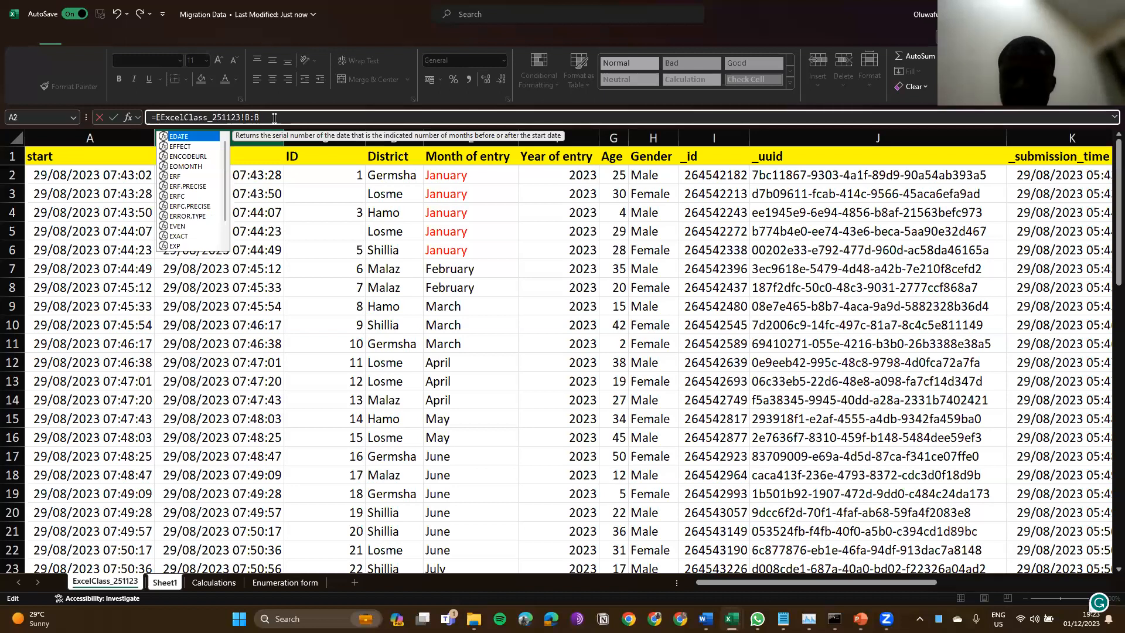
key(BackSpace)
key(Return)
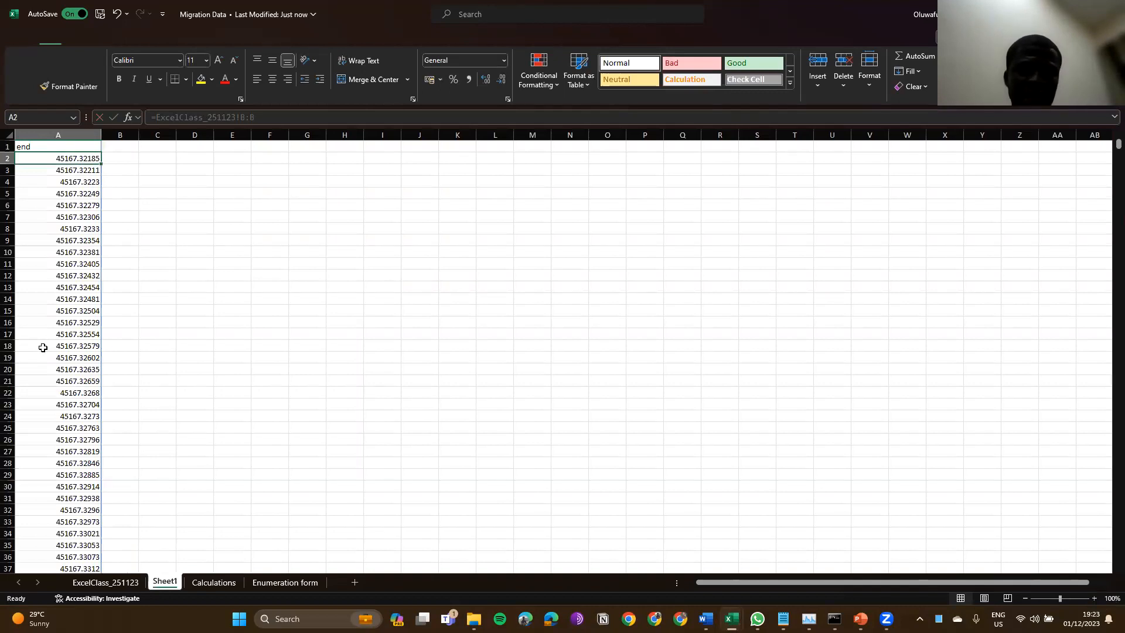
key(Down)
key(ctrl+Down)
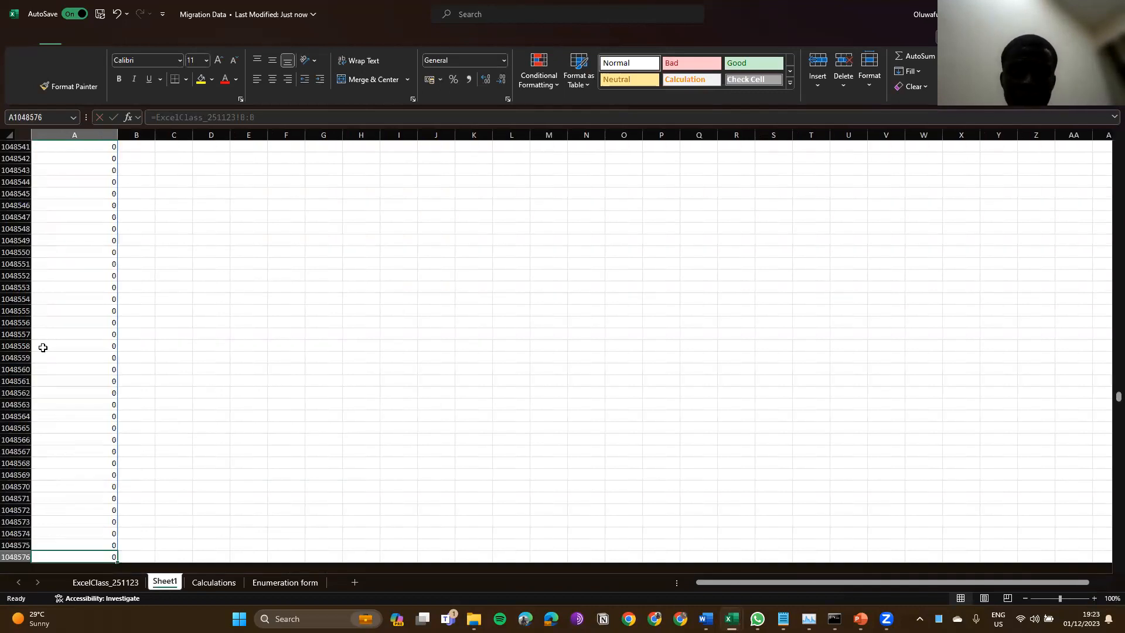
key(ctrl+Up)
key(Down)
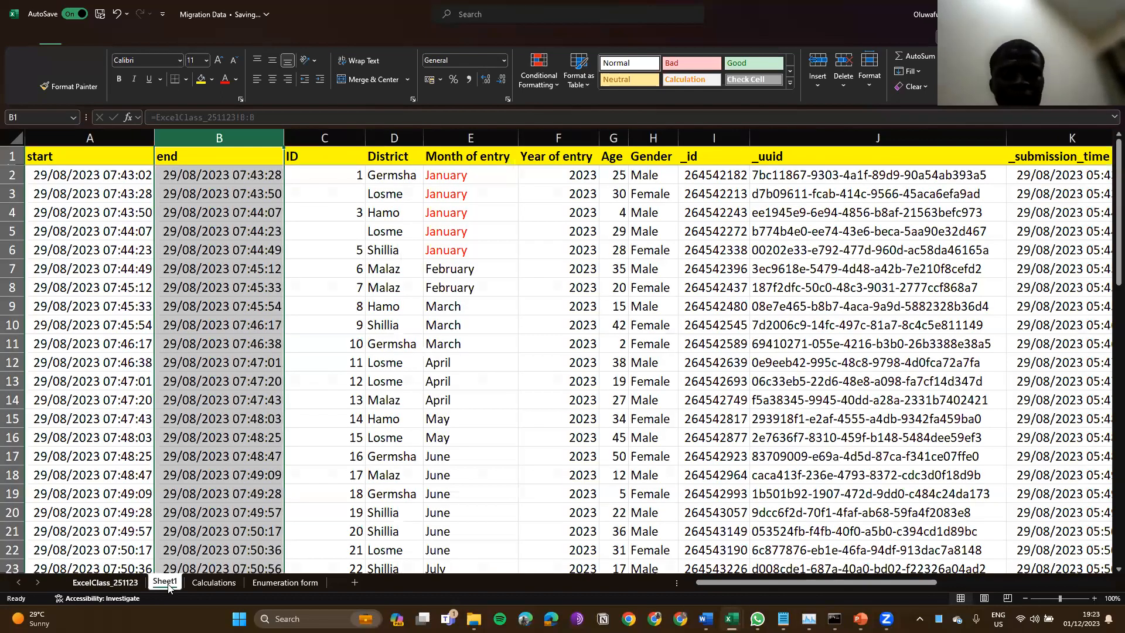
click(166, 583)
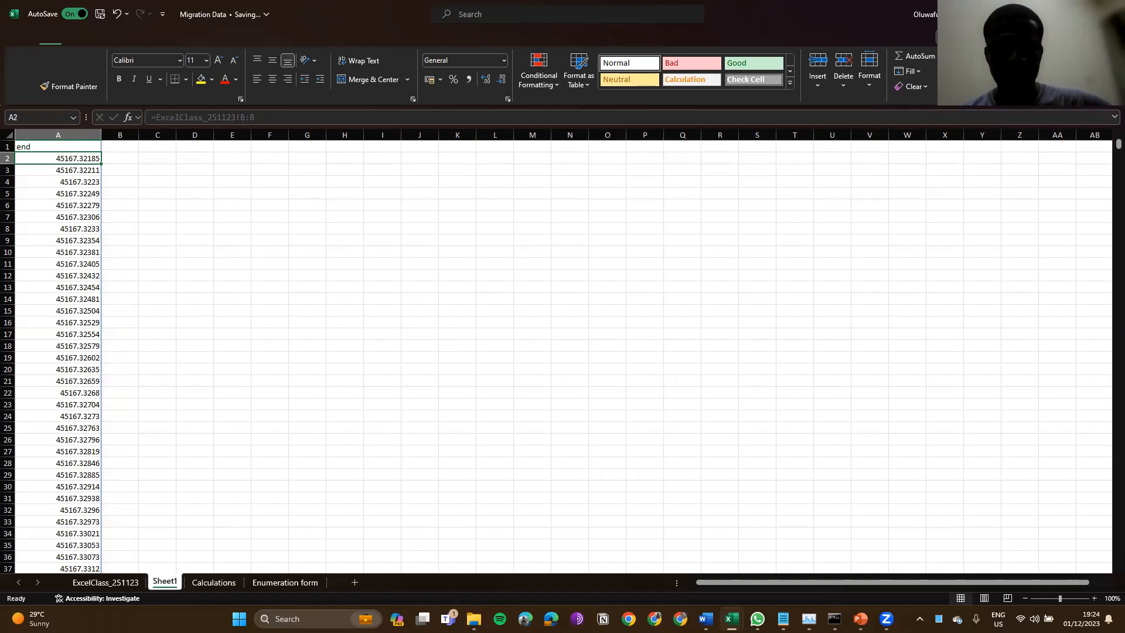
click(835, 618)
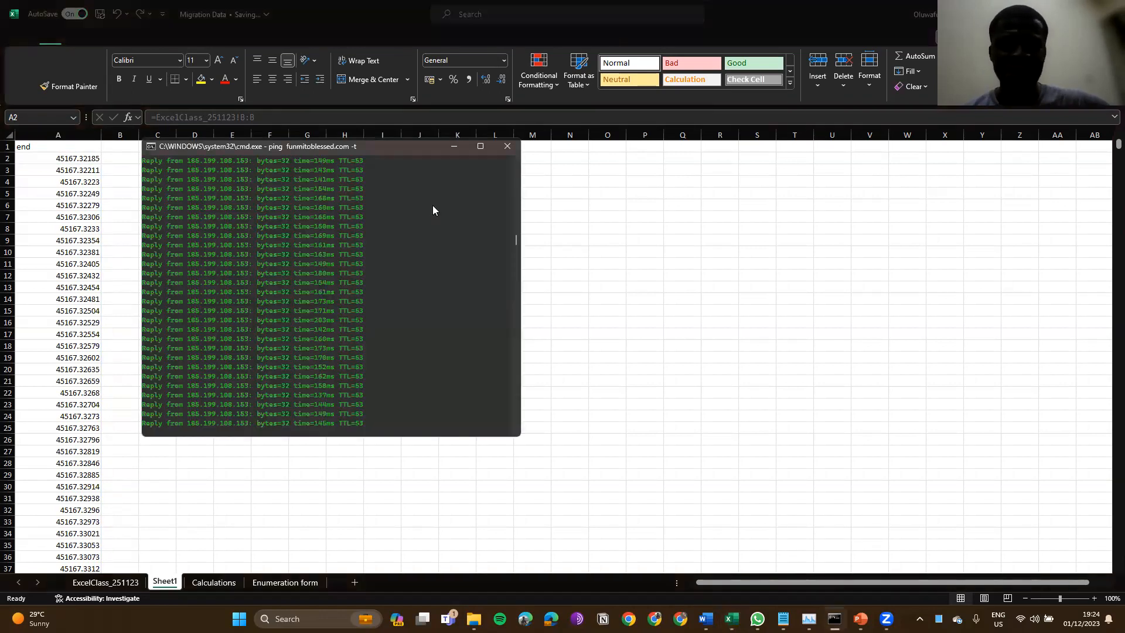
drag(392, 148, 617, 161)
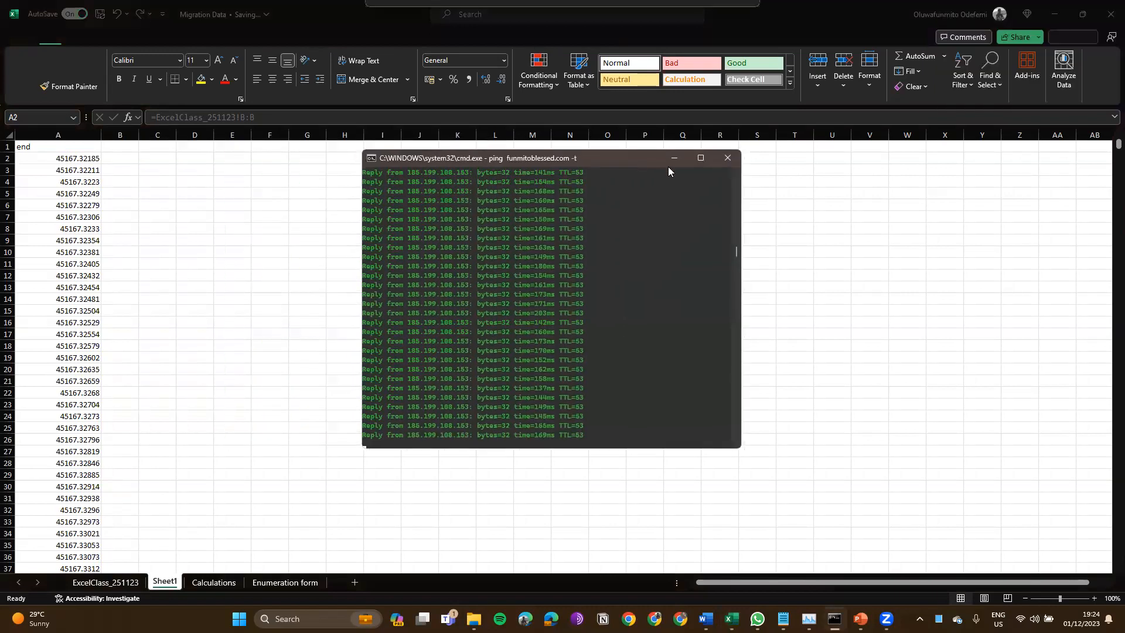
drag(702, 159, 708, 159)
click(680, 158)
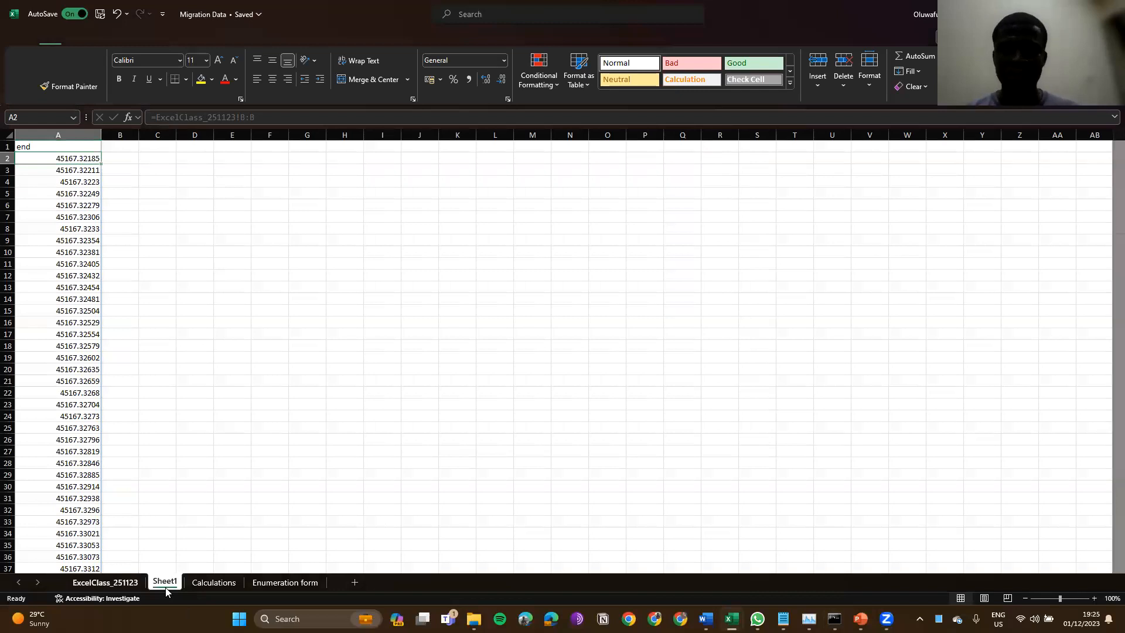
key(ctrl+Page_Up)
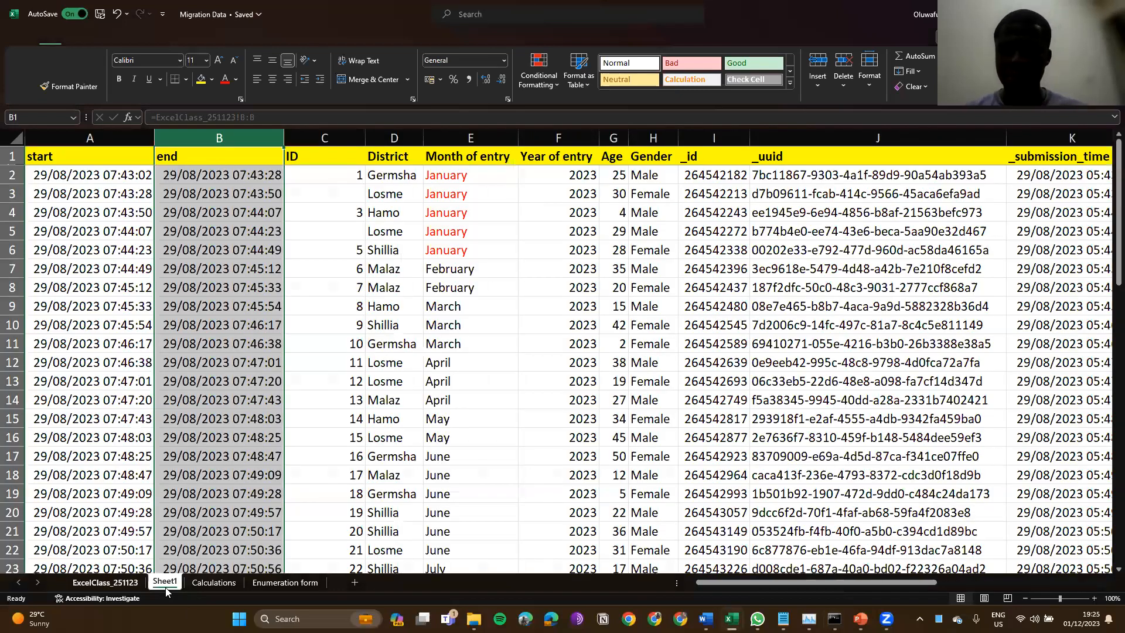
click(165, 586)
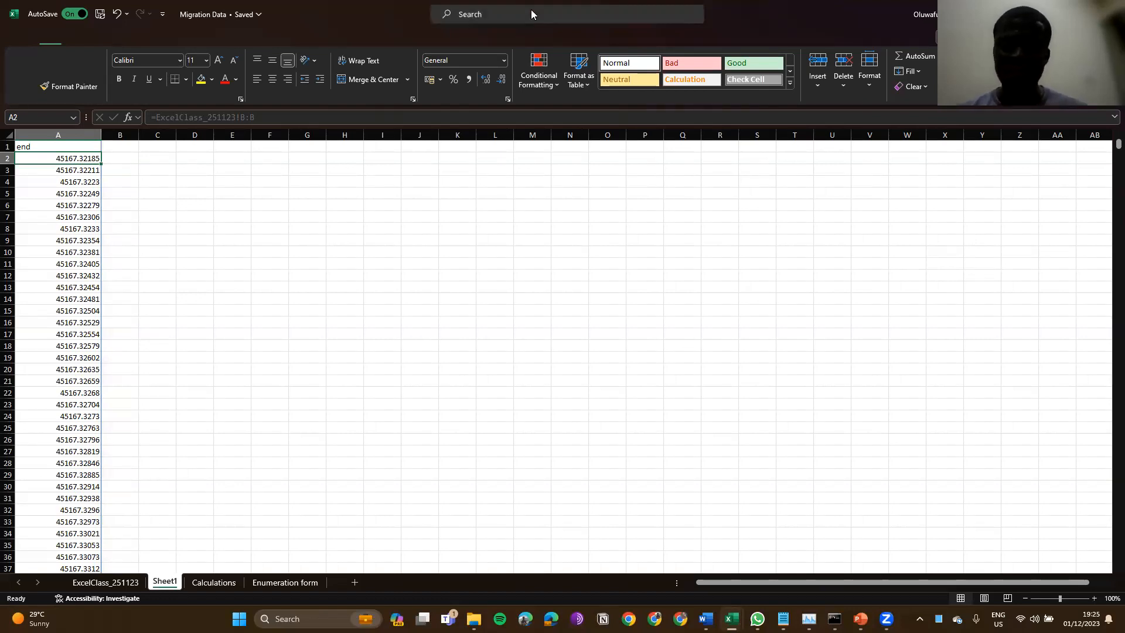
click(740, 165)
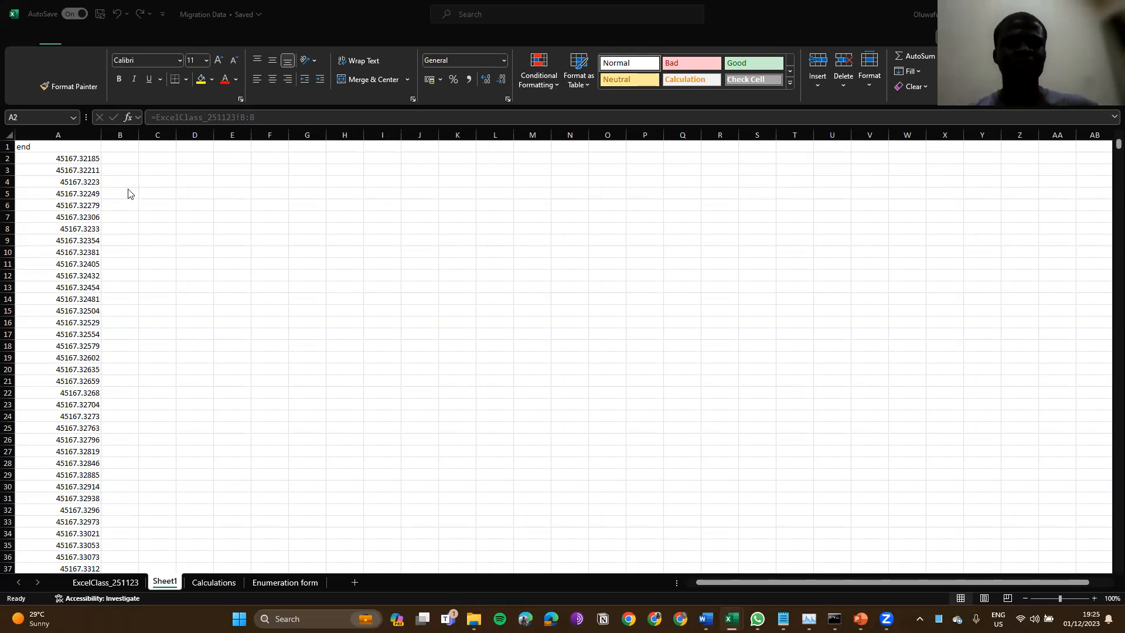
click(69, 172)
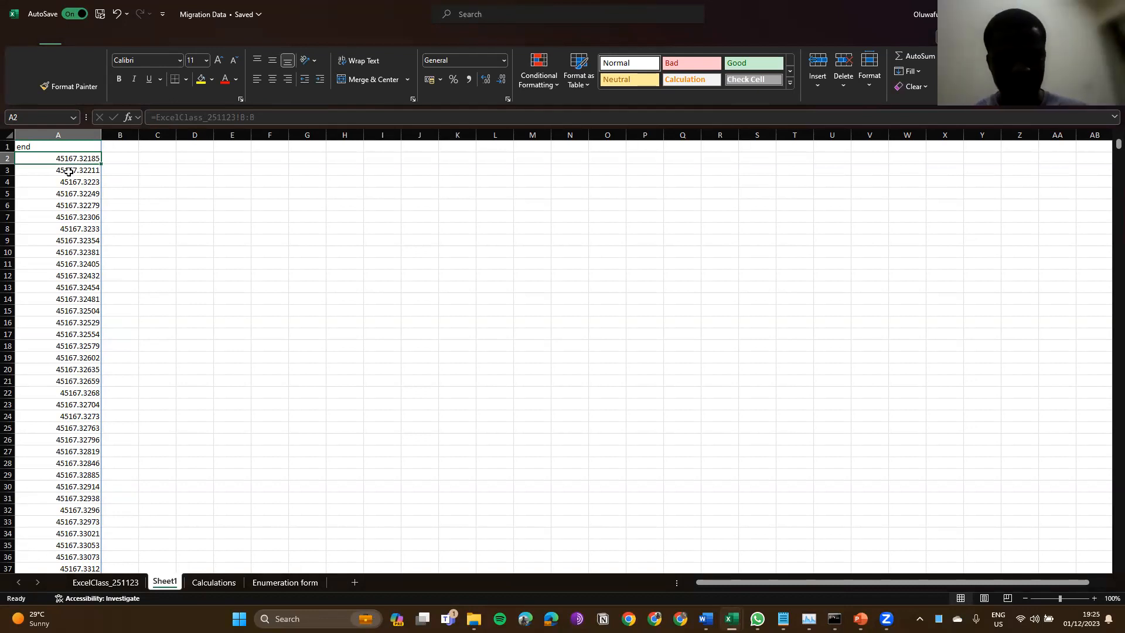
key(XF86AudioRaiseVolume)
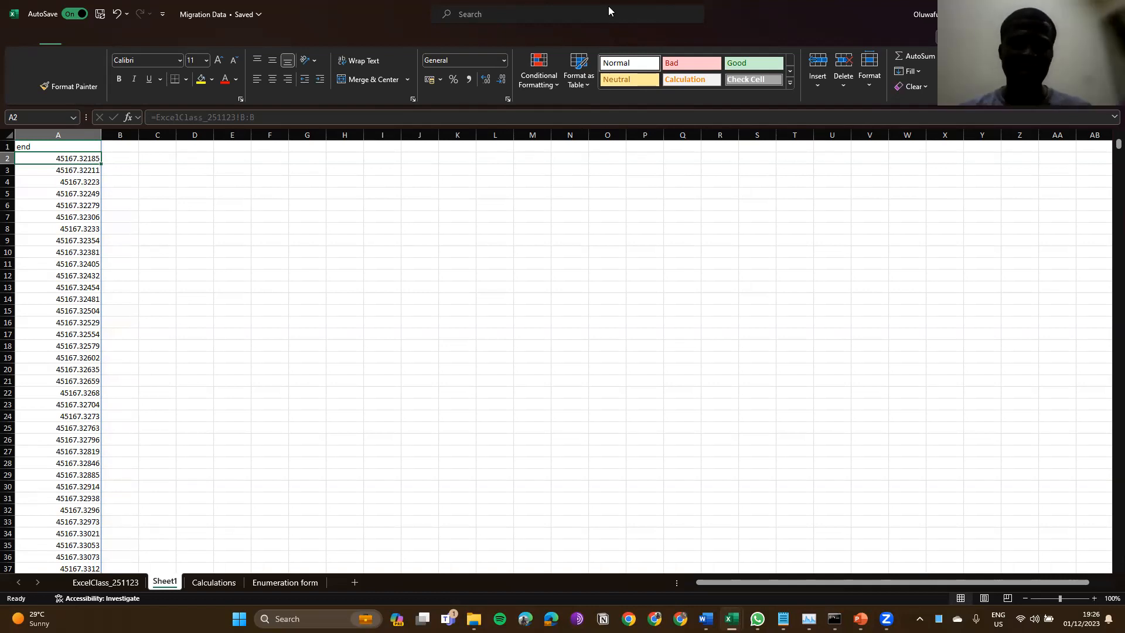
Step: Apply the custom dd/mm/yyyy hh:mm:ss number format to column A
click(57, 135)
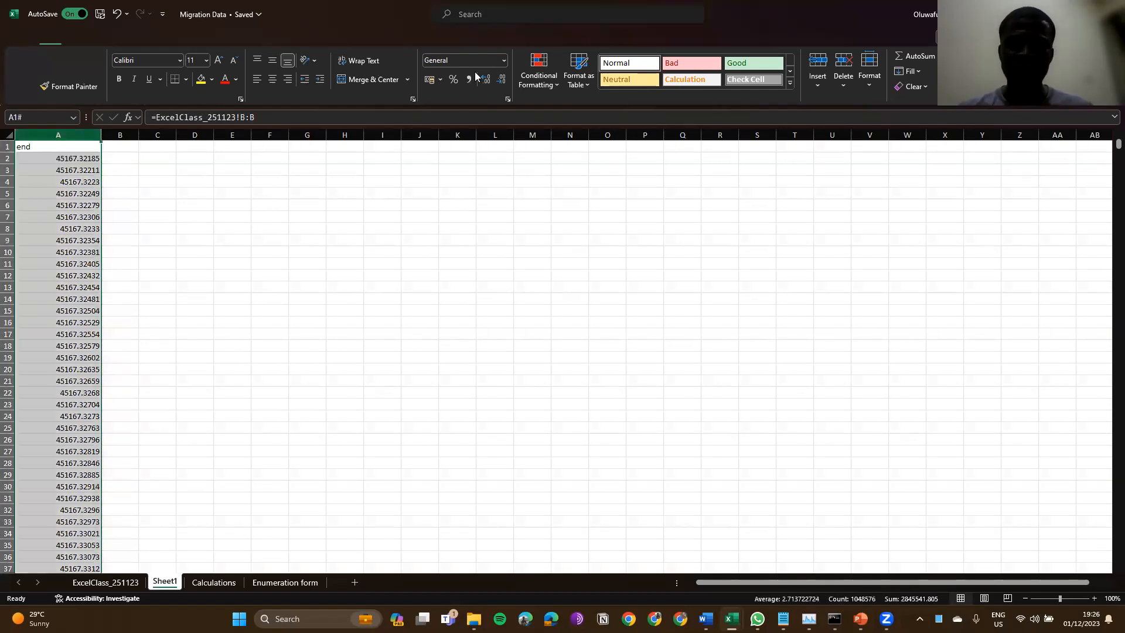
click(55, 146)
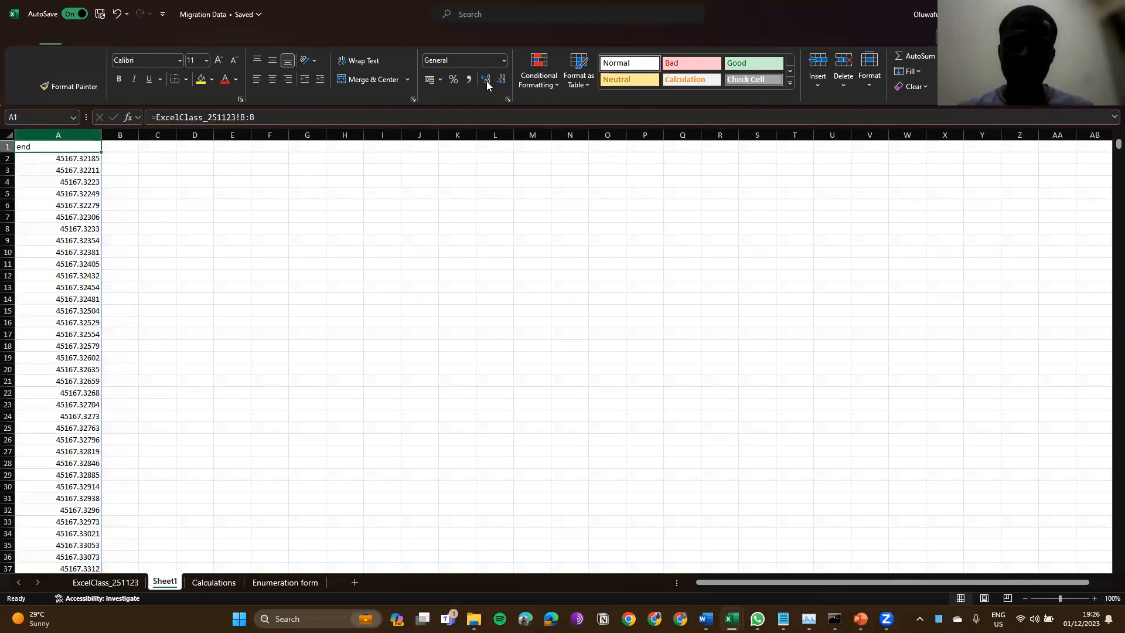
click(53, 135)
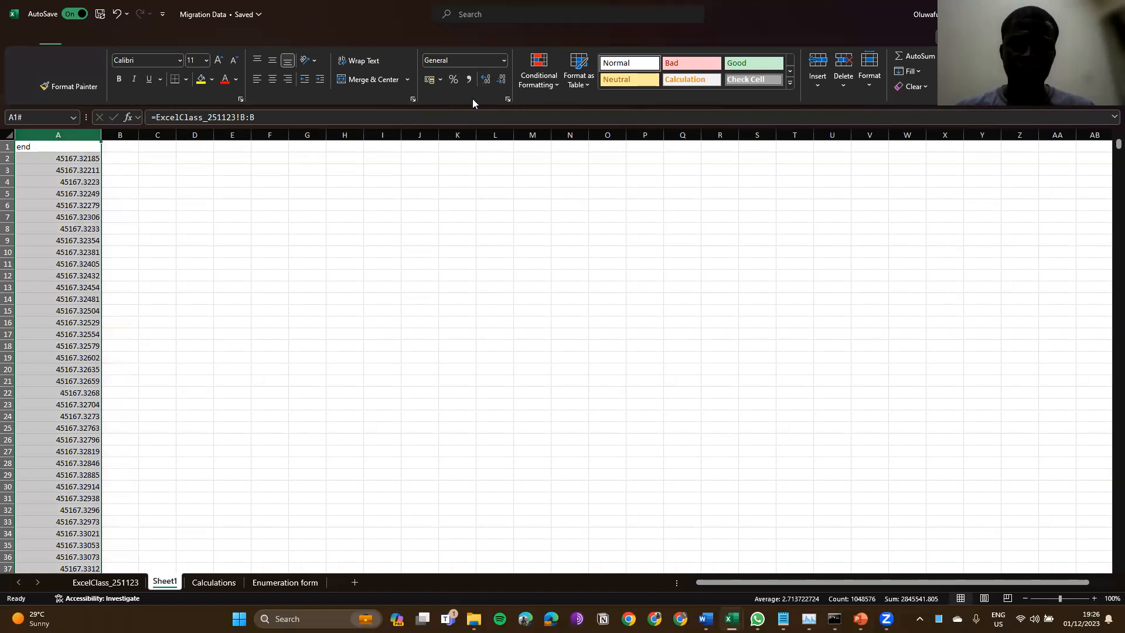
click(503, 60)
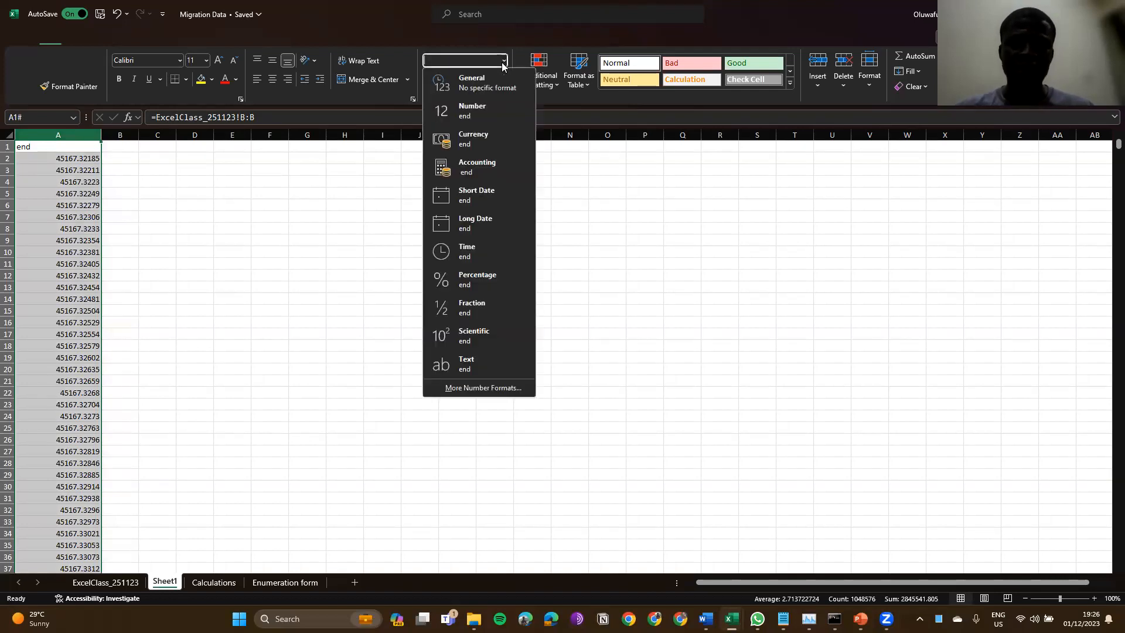
click(466, 389)
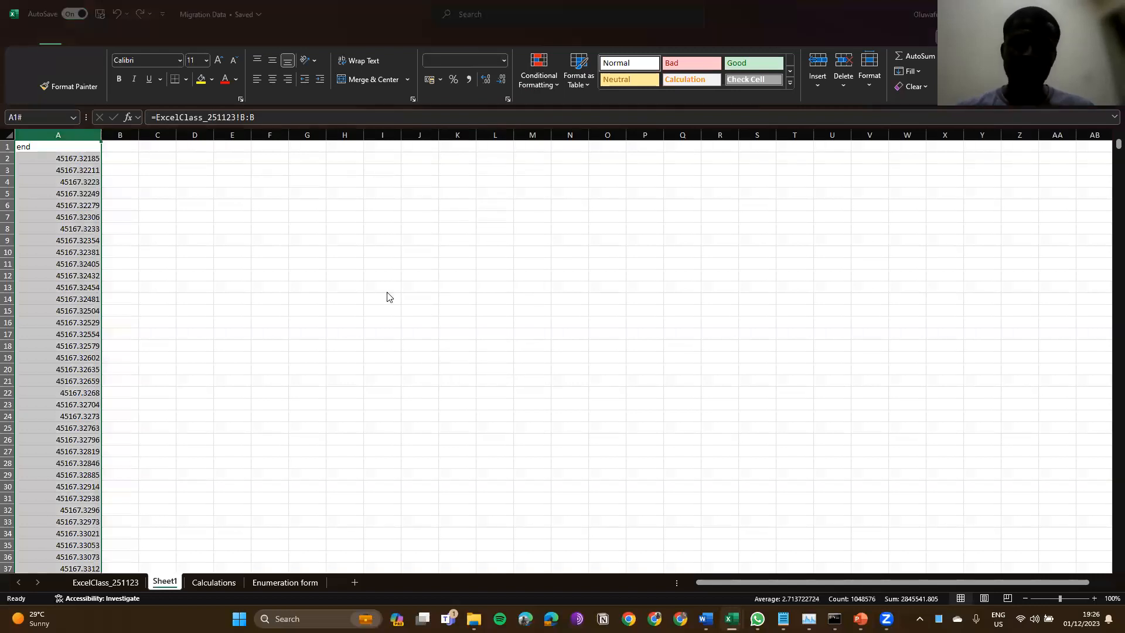
key(ctrl+1)
click(359, 279)
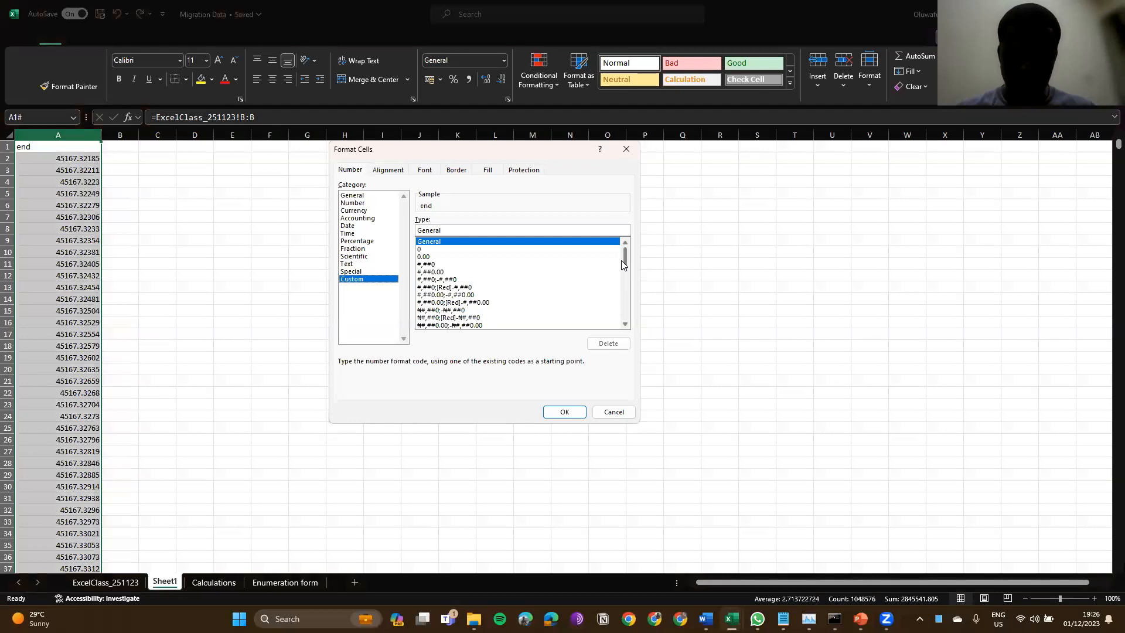
drag(623, 265, 633, 332)
click(544, 325)
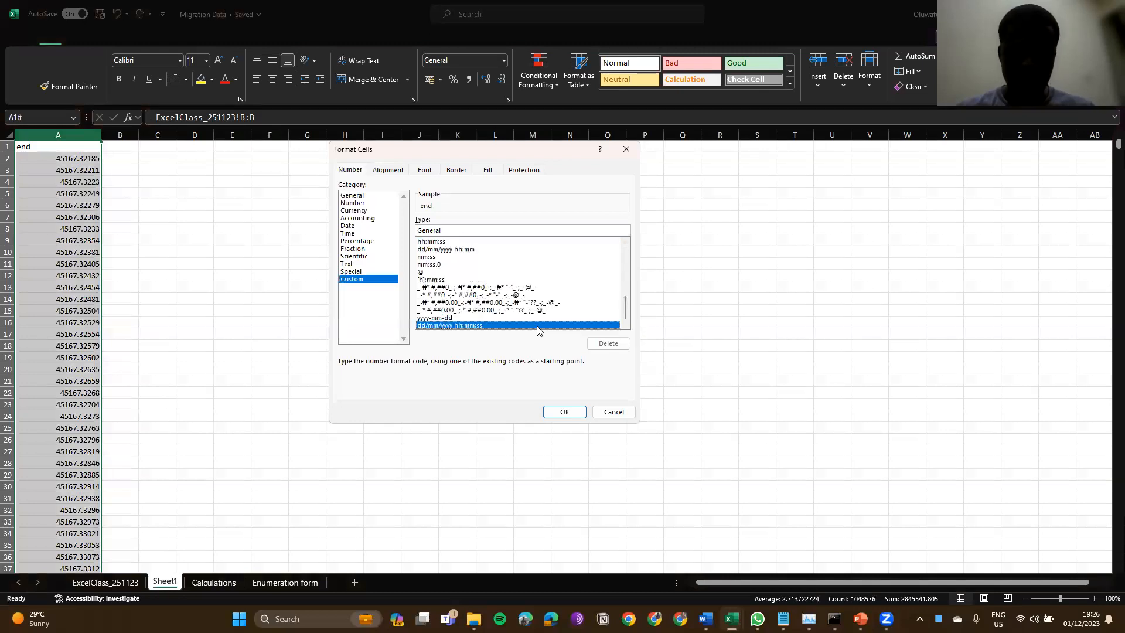
click(571, 413)
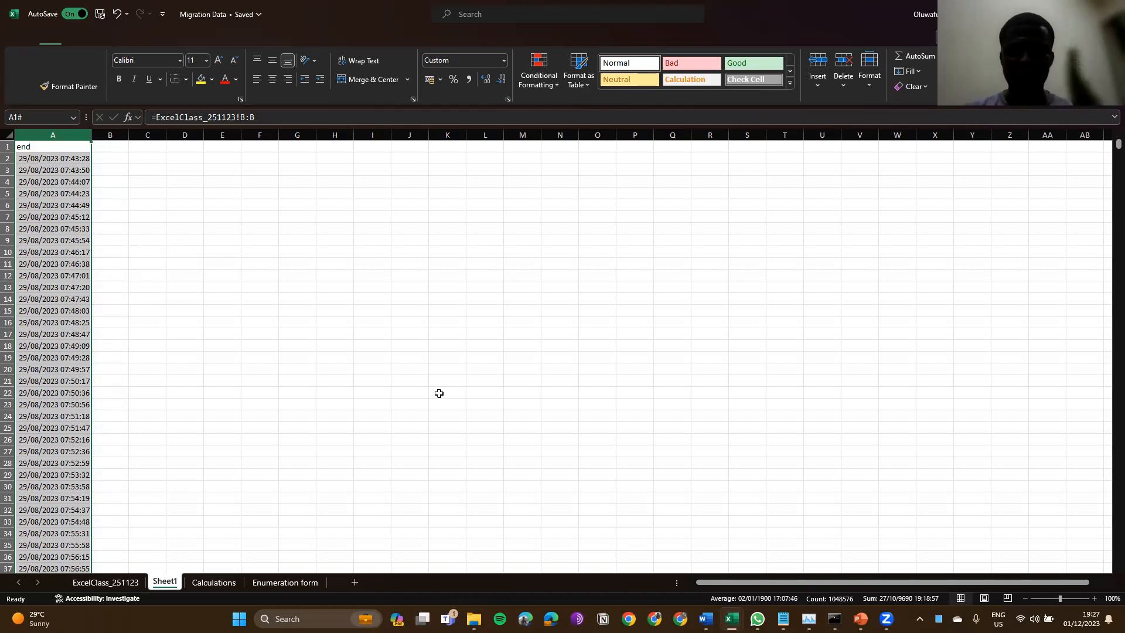
Step: Rename Sheet1 to Class_011223, then recheck the tab name and exit rename mode
mouse_move(837, 619)
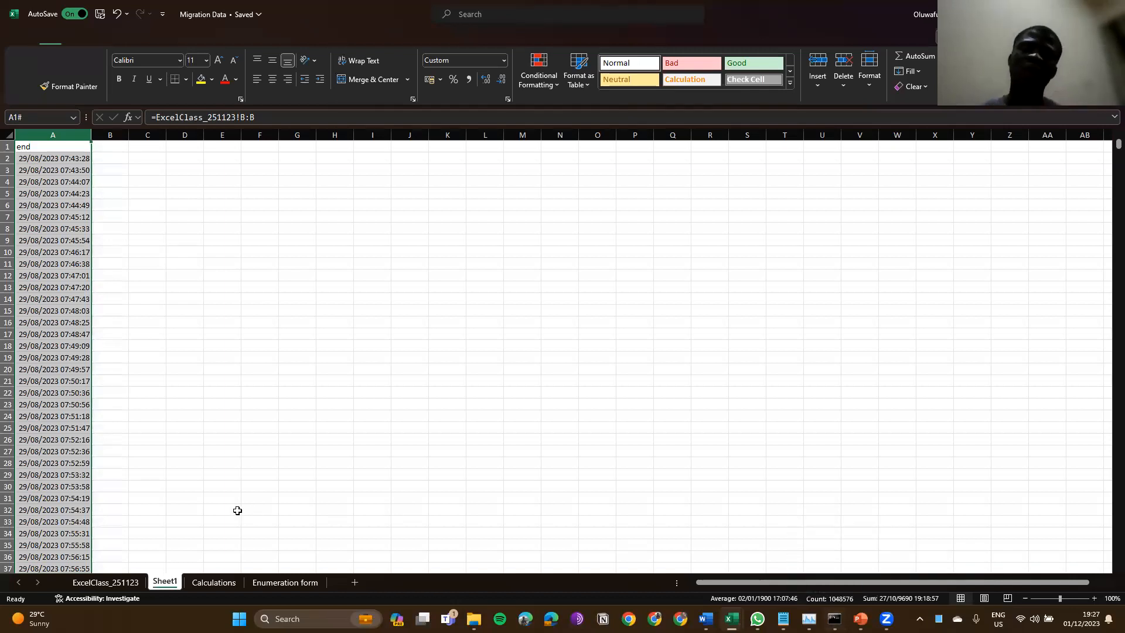
right_click(167, 584)
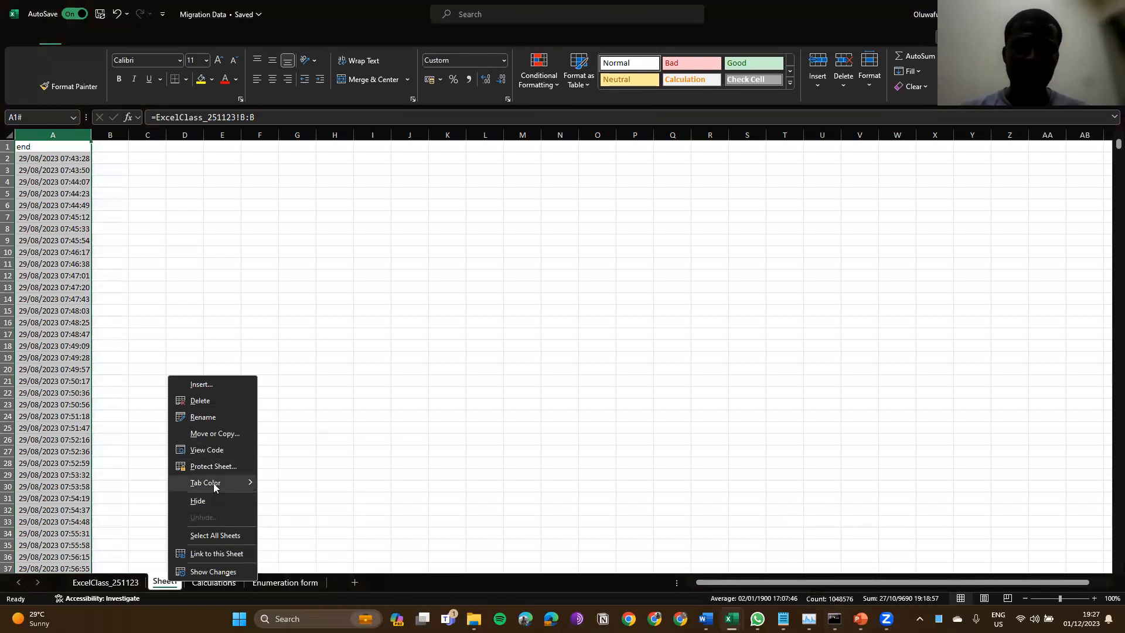
click(208, 416)
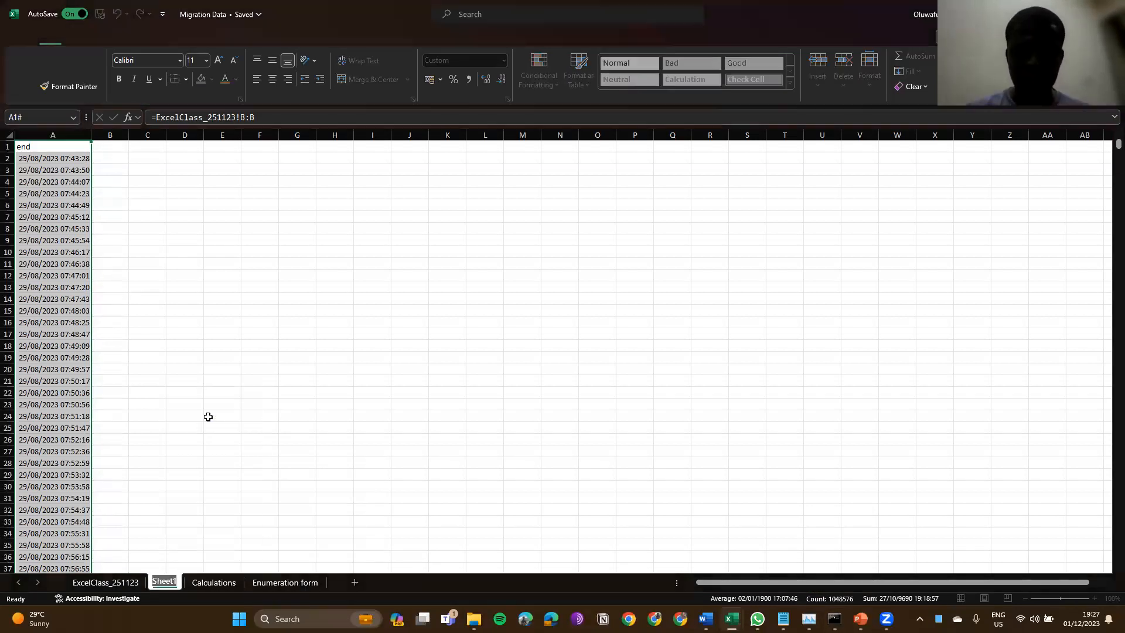
text(Class_)
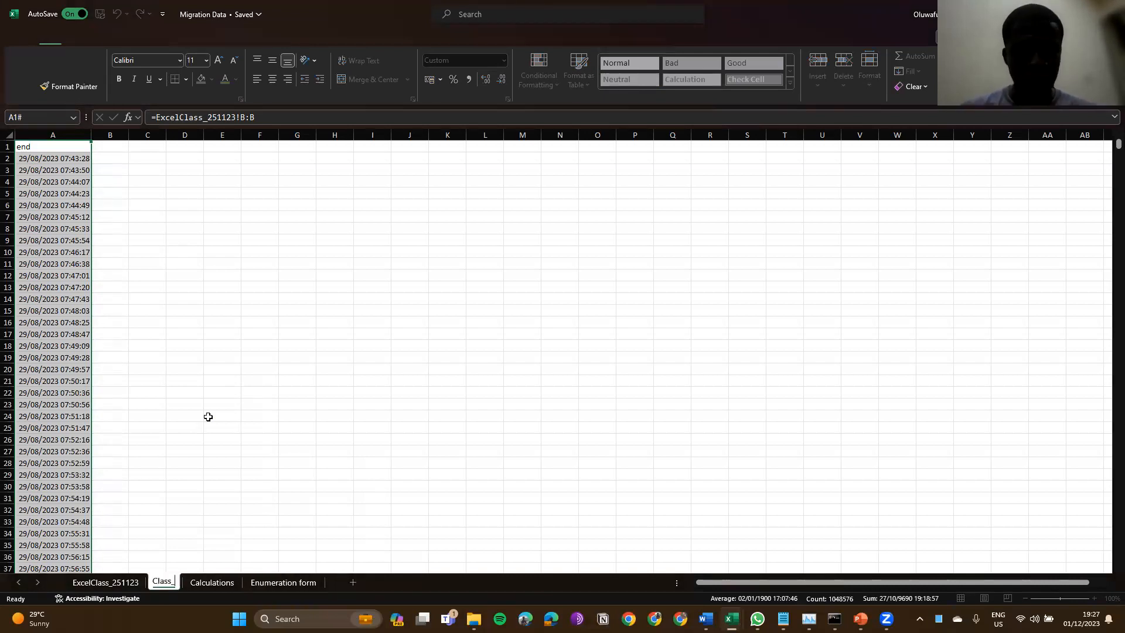
text(011223)
key(Return)
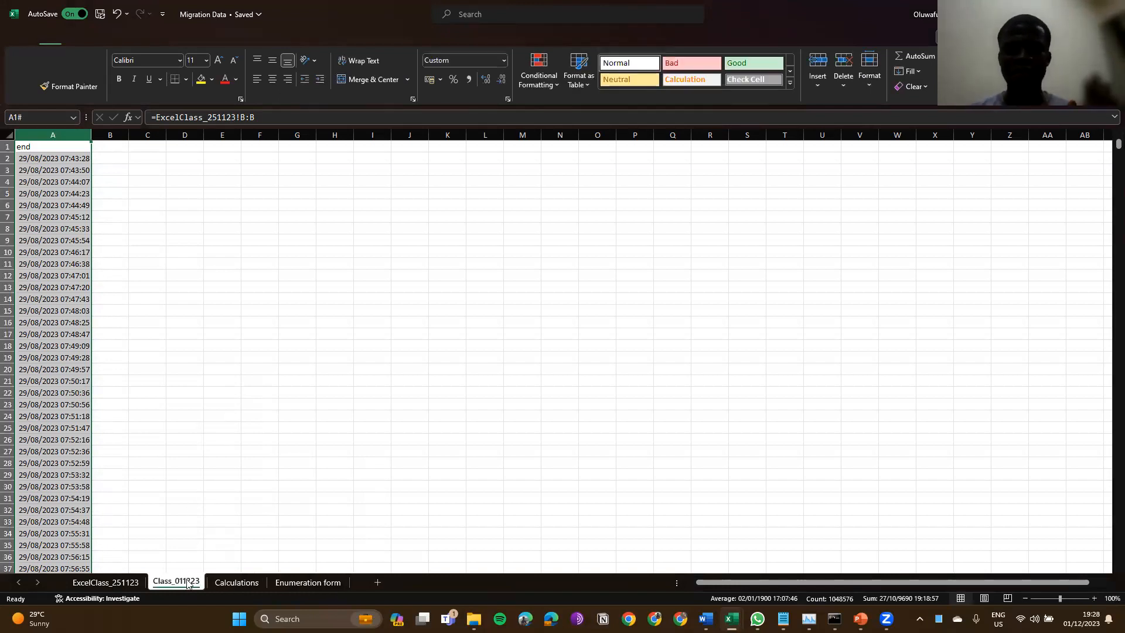
click(180, 500)
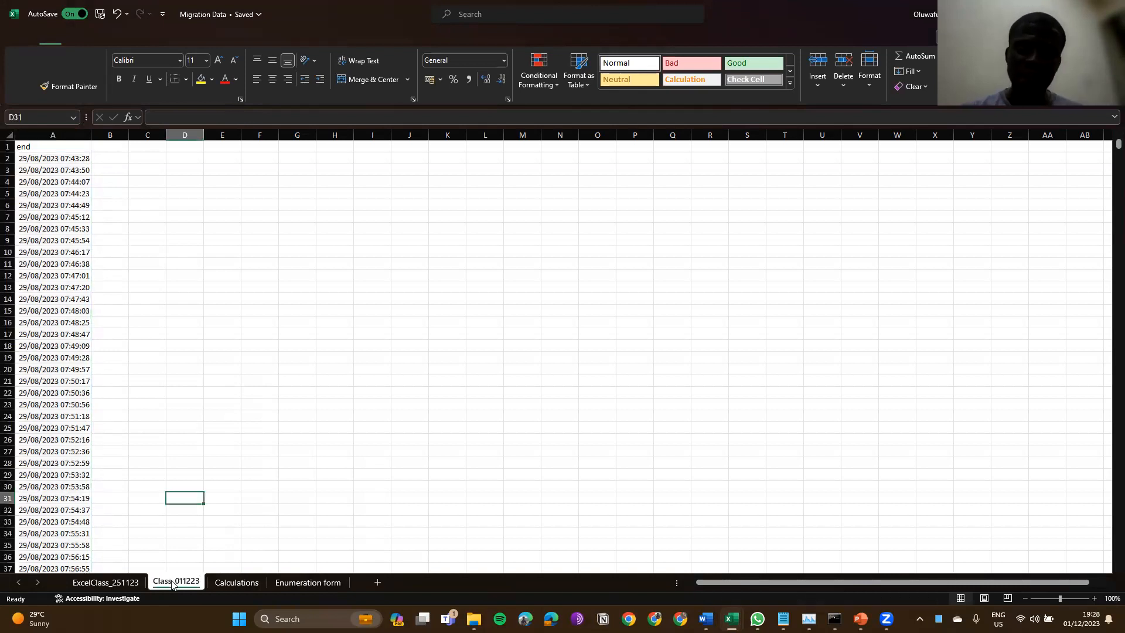
double_click(172, 582)
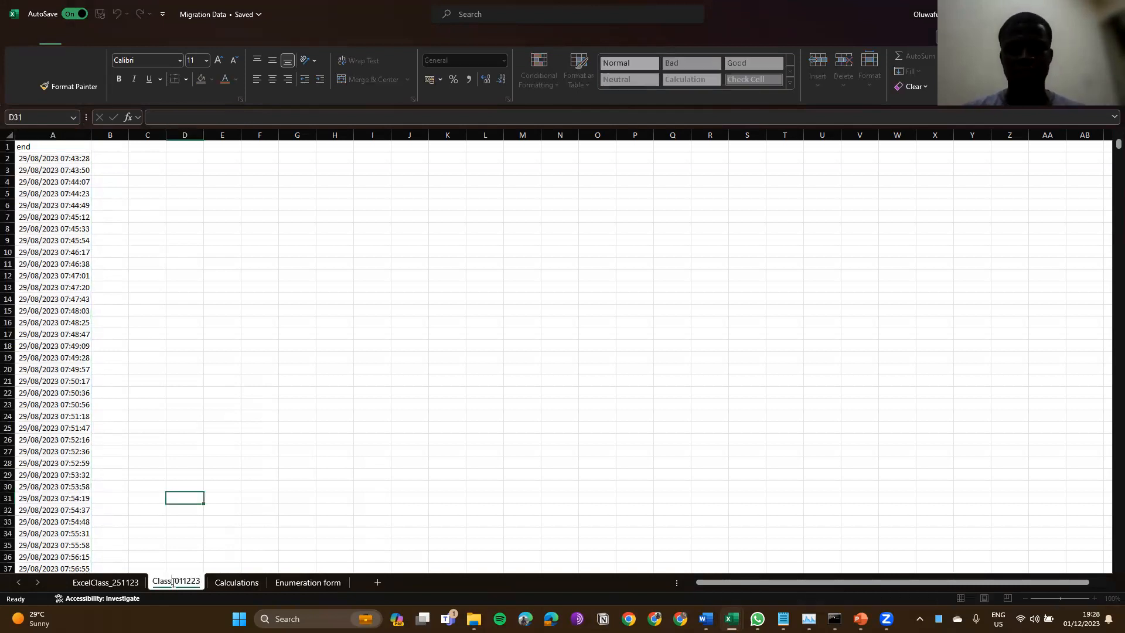
double_click(172, 582)
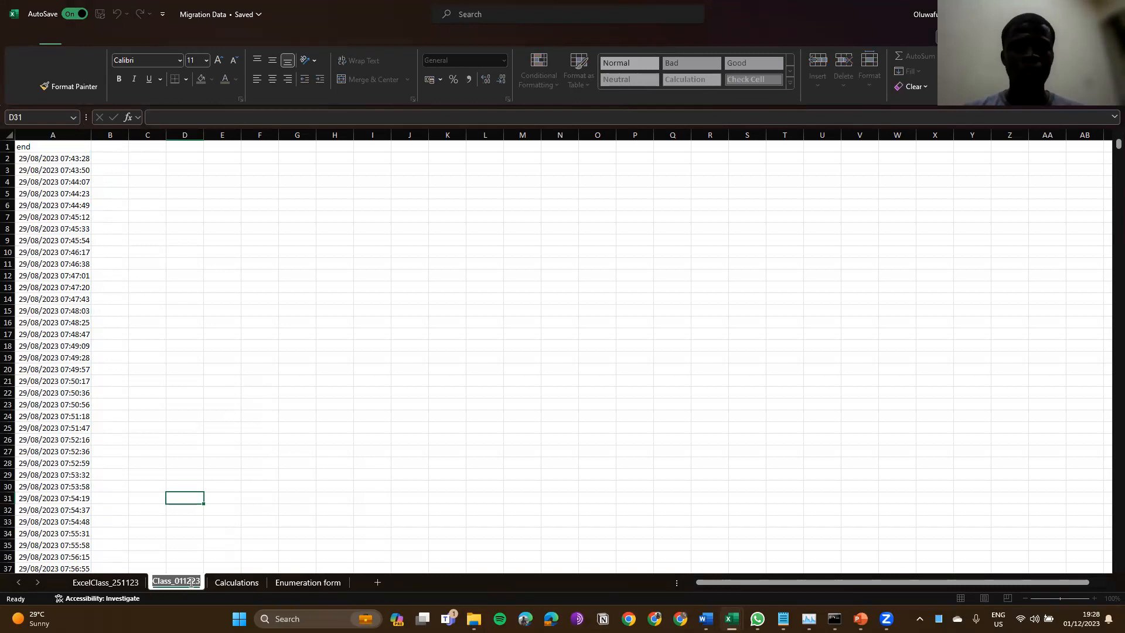
click(191, 582)
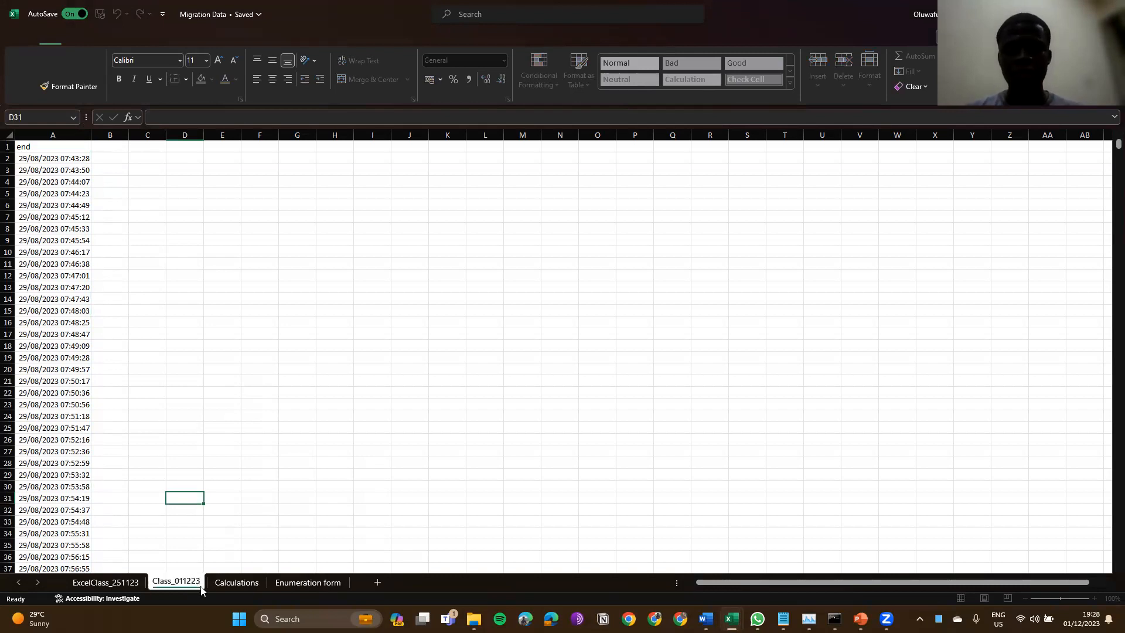
click(181, 476)
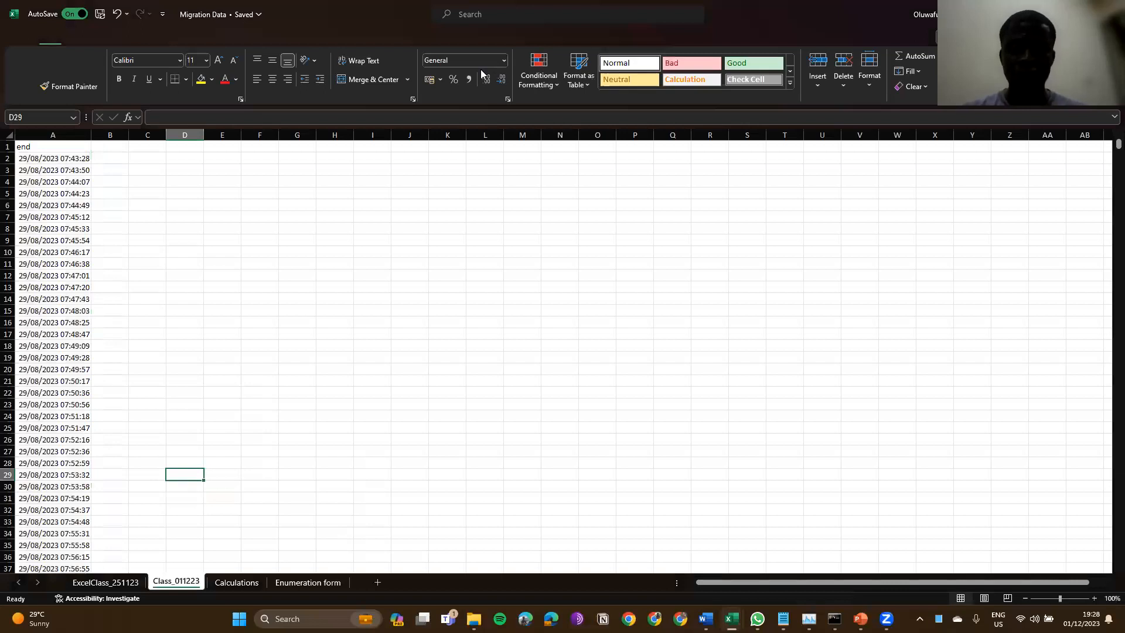
click(761, 155)
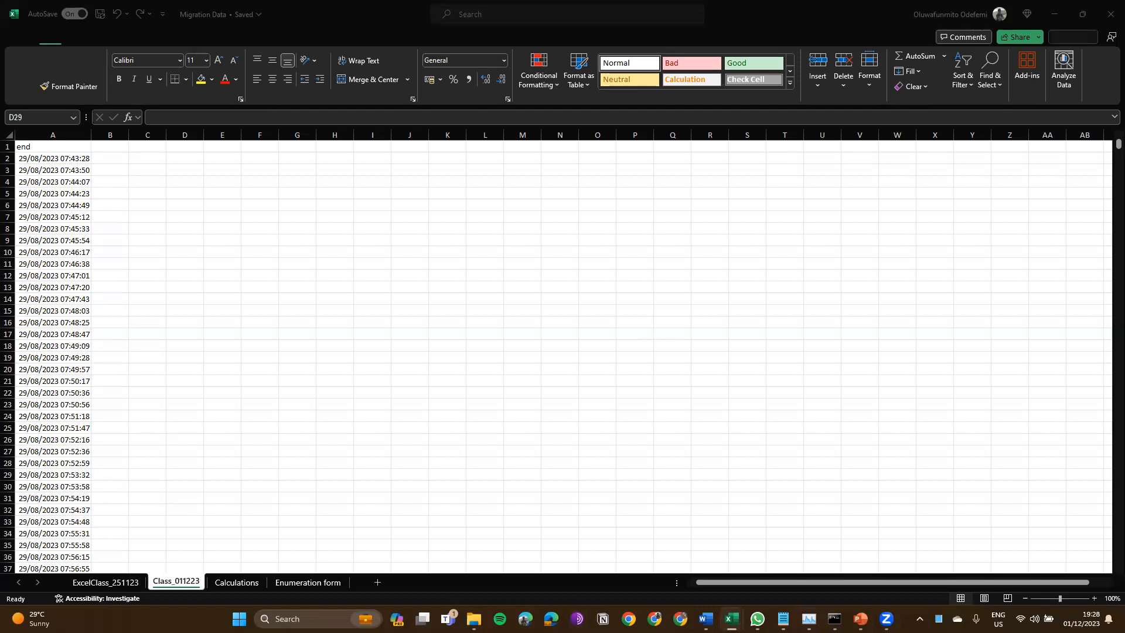
Step: Select A1 and highlight the sheet-name part of its ExcelClass_251123 formula
mouse_move(834, 619)
click(44, 147)
click(45, 148)
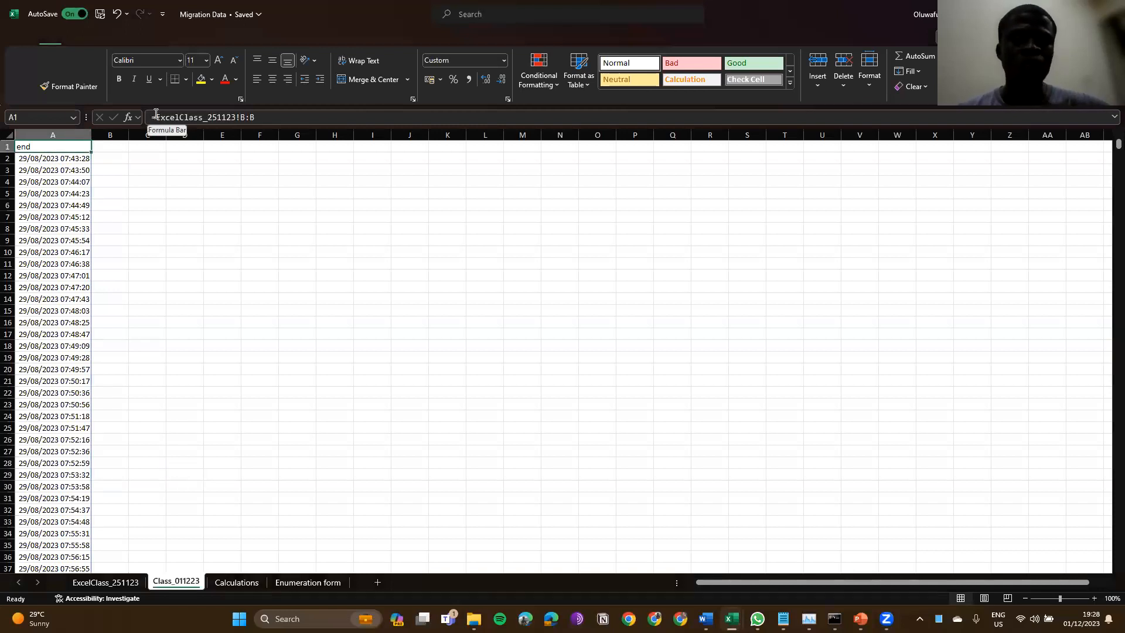
drag(156, 117, 236, 125)
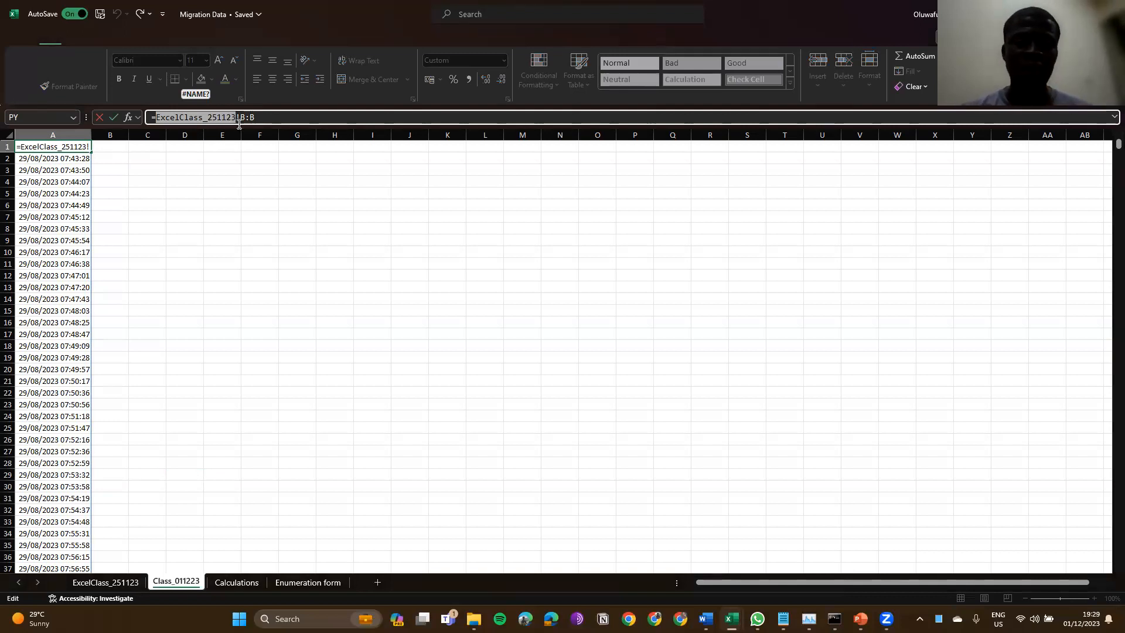
Step: Paste the sheet name into A1's formula and commit it
click(237, 120)
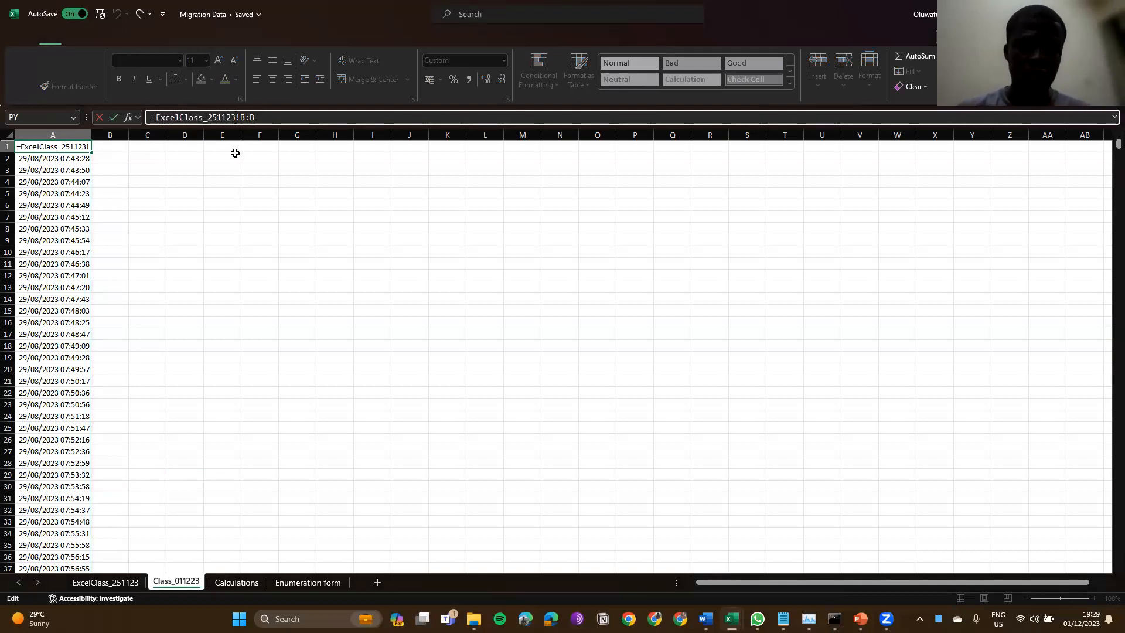
key(shift+Left)
key(shift+Left)
key(shift+Left)
key(shift+Left)
key(shift+Left)
key(shift+Left)
key(shift+Left)
key(shift+Left)
key(shift+Left)
key(shift+Left)
key(shift+Left)
key(shift+Left)
key(shift+Left)
key(shift+Left)
key(shift+Left)
key(shift+Left)
key(shift+Left)
key(ctrl+c)
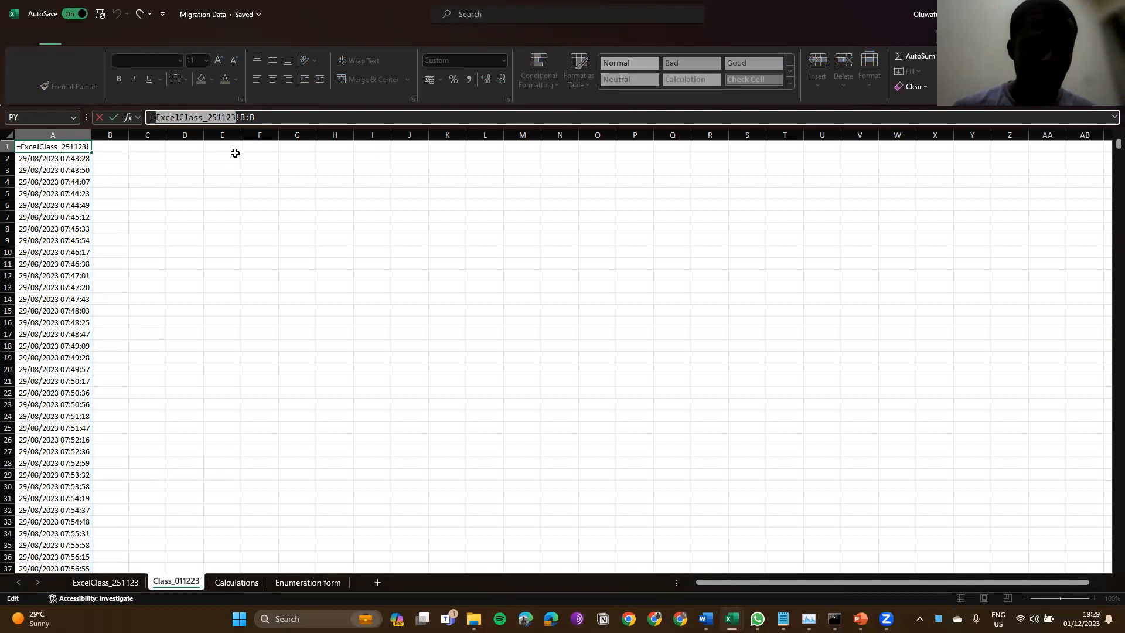
key(Right)
key(Right)
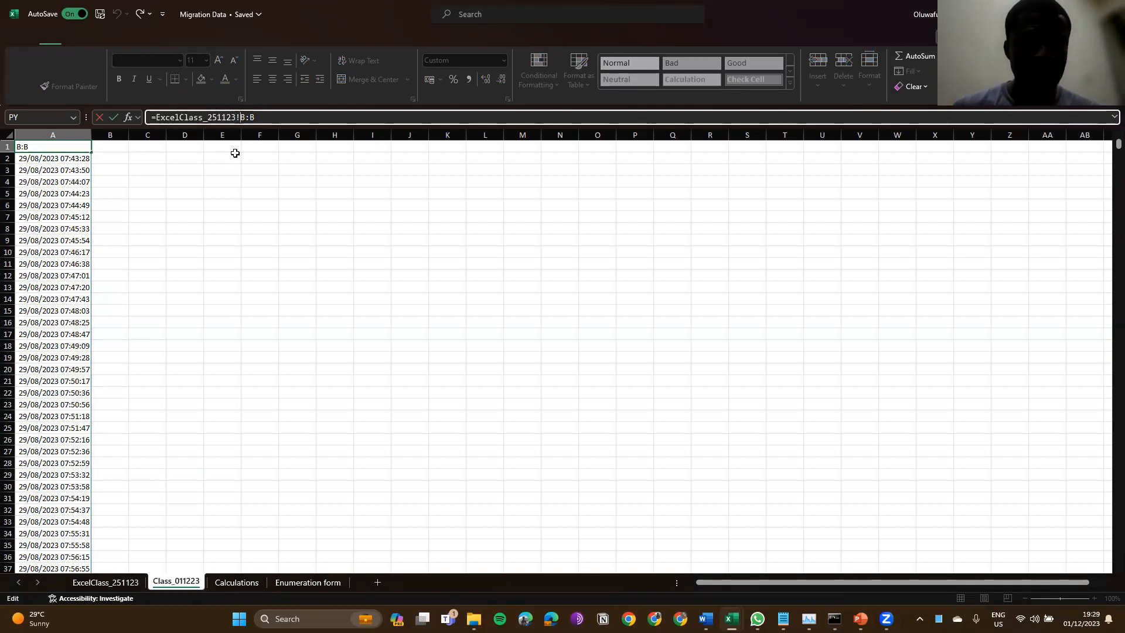
key(ctrl+v)
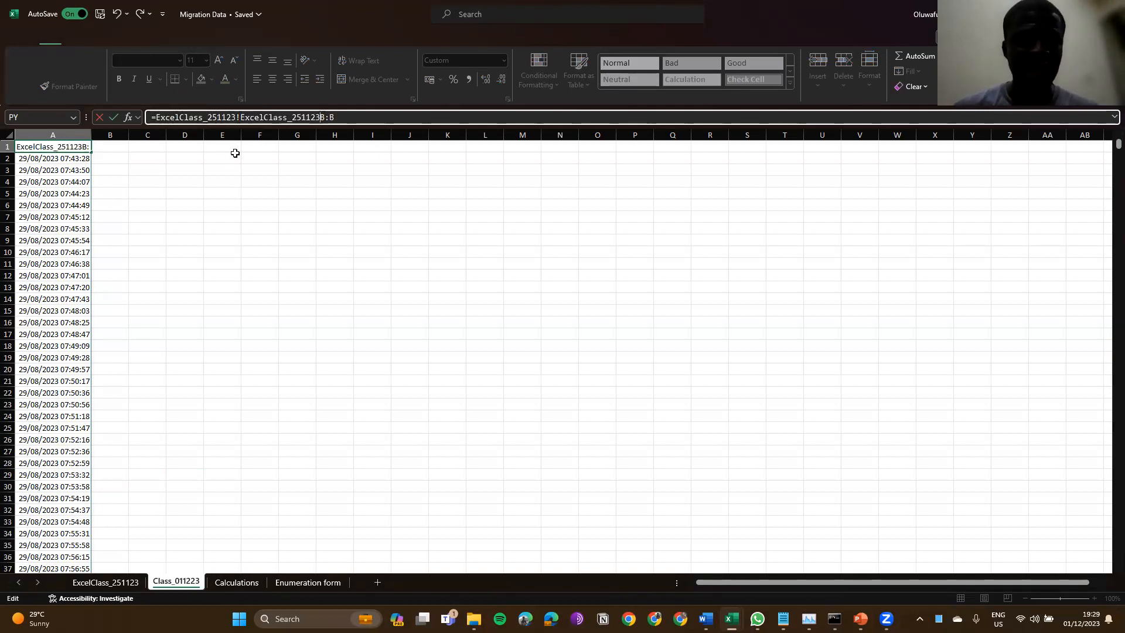
key(Return)
key(Up)
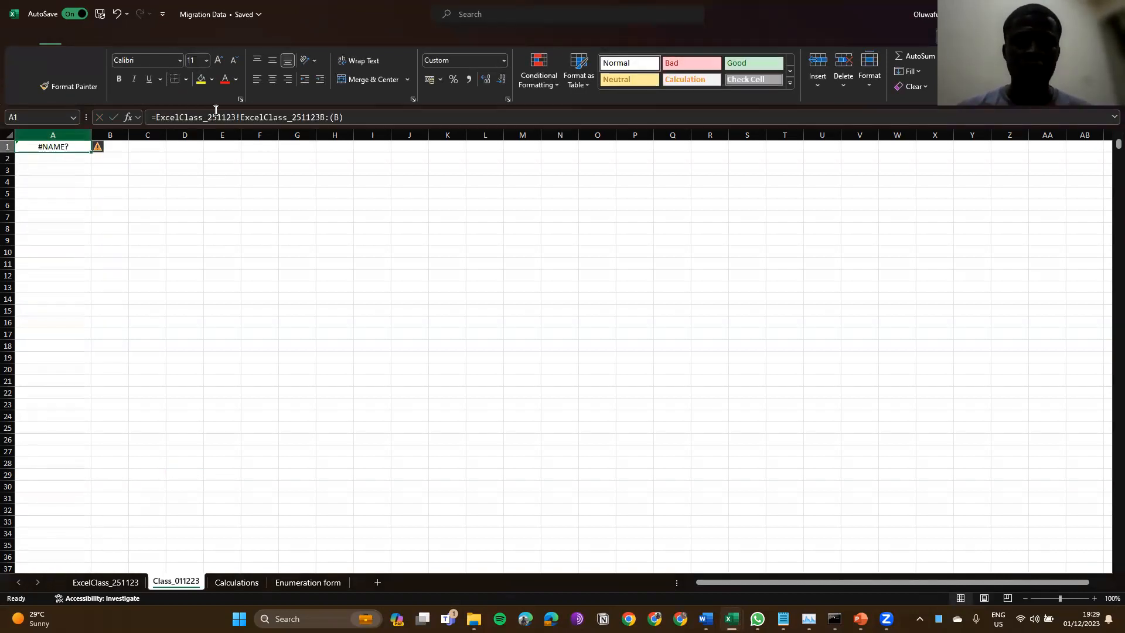
Step: Fix A1 to =ExcelClass_251123!B:B, removing the duplicate name and brackets, and widen column A
click(319, 113)
key(BackSpace)
key(BackSpace)
key(BackSpace)
key(BackSpace)
key(BackSpace)
key(BackSpace)
key(BackSpace)
key(BackSpace)
key(BackSpace)
key(BackSpace)
key(BackSpace)
key(BackSpace)
key(BackSpace)
key(BackSpace)
key(BackSpace)
key(BackSpace)
key(BackSpace)
key(BackSpace)
key(BackSpace)
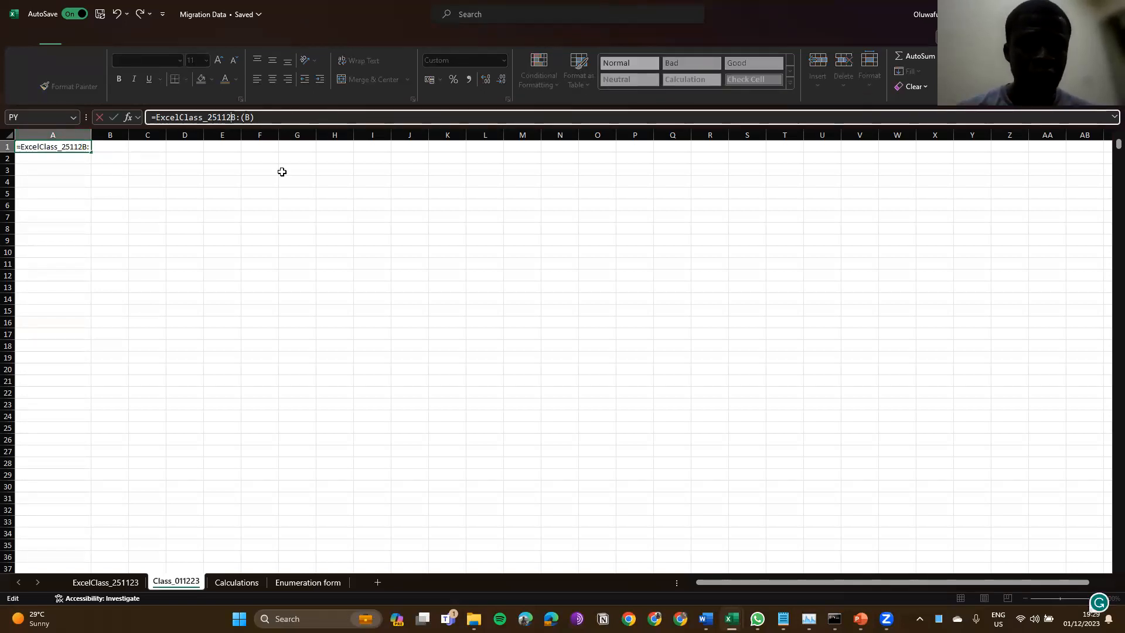
text(3!)
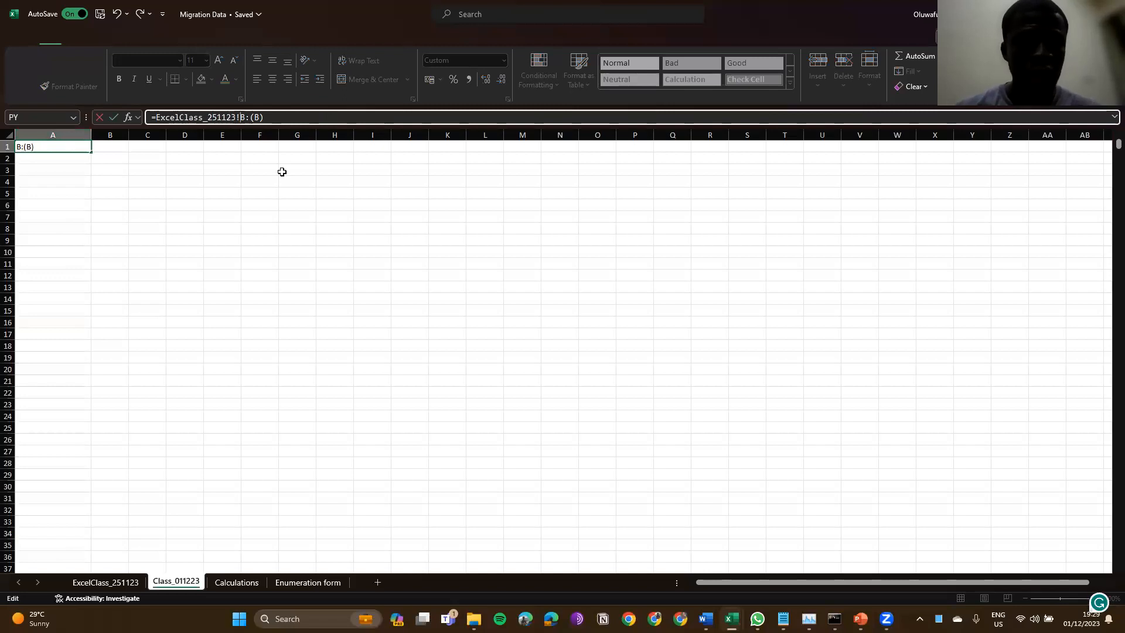
key(BackSpace)
key(Left)
key(BackSpace)
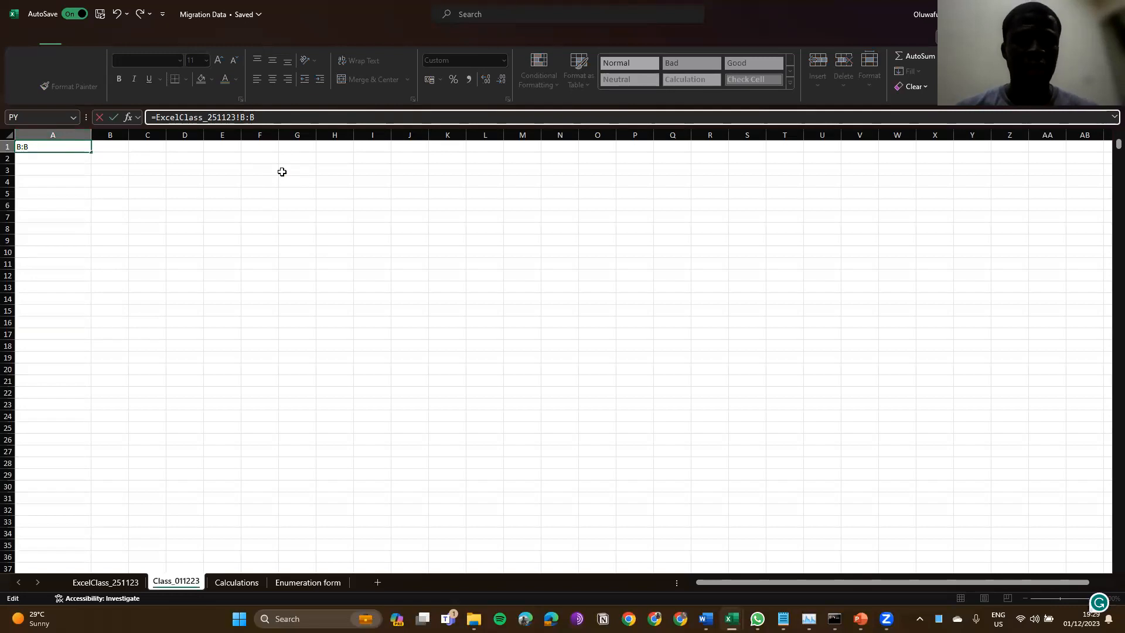
key(Return)
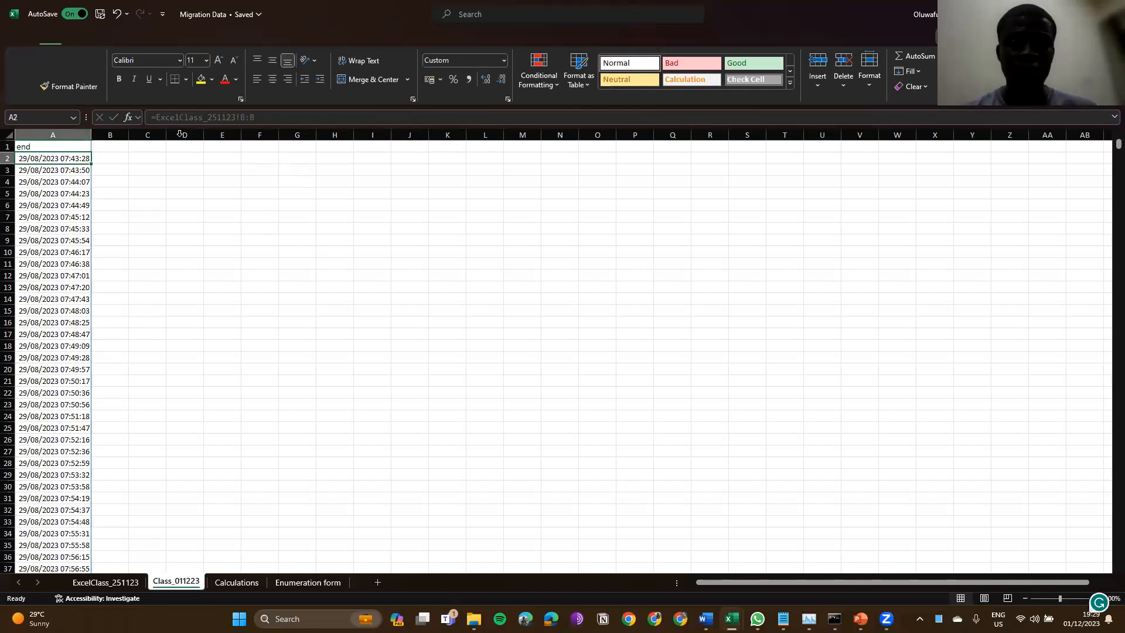
key(Up)
drag(91, 135, 106, 136)
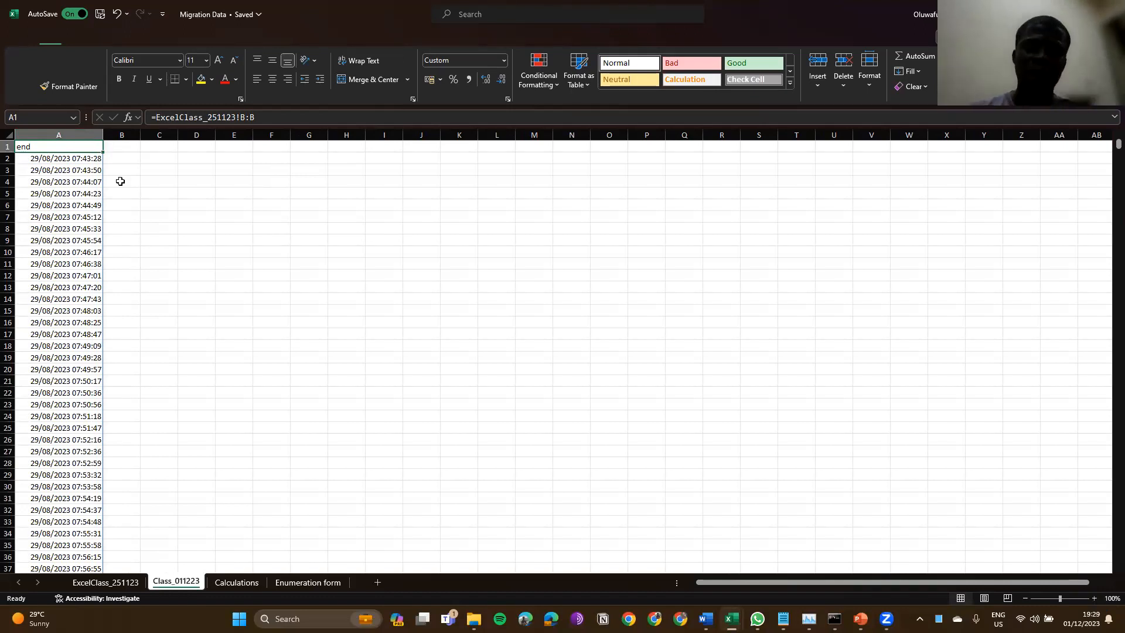
double_click(170, 588)
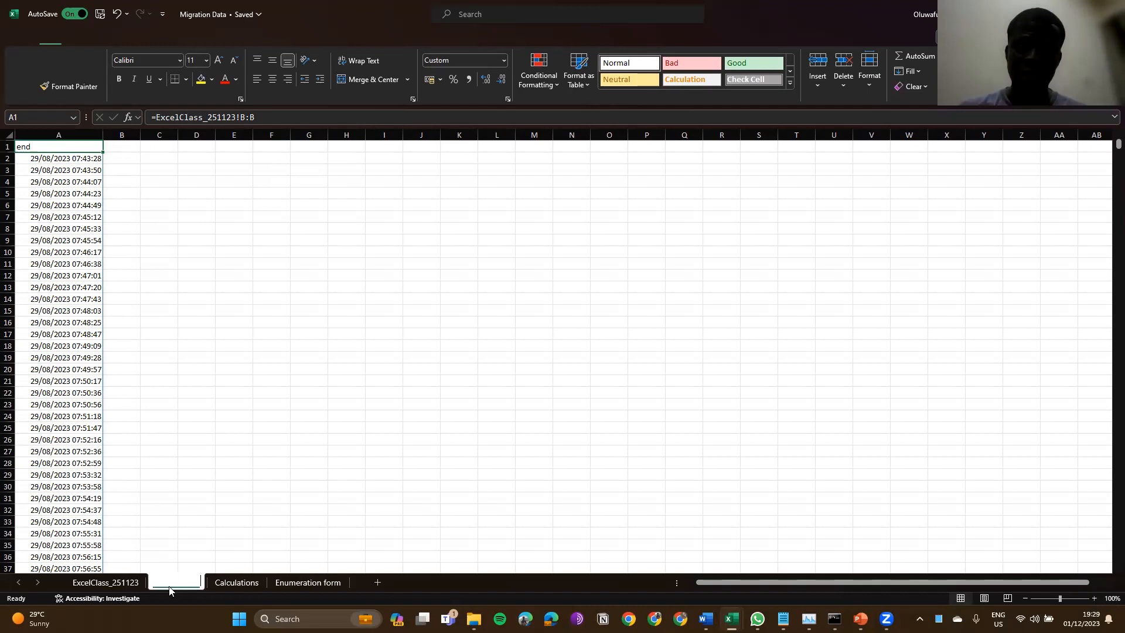
click(175, 582)
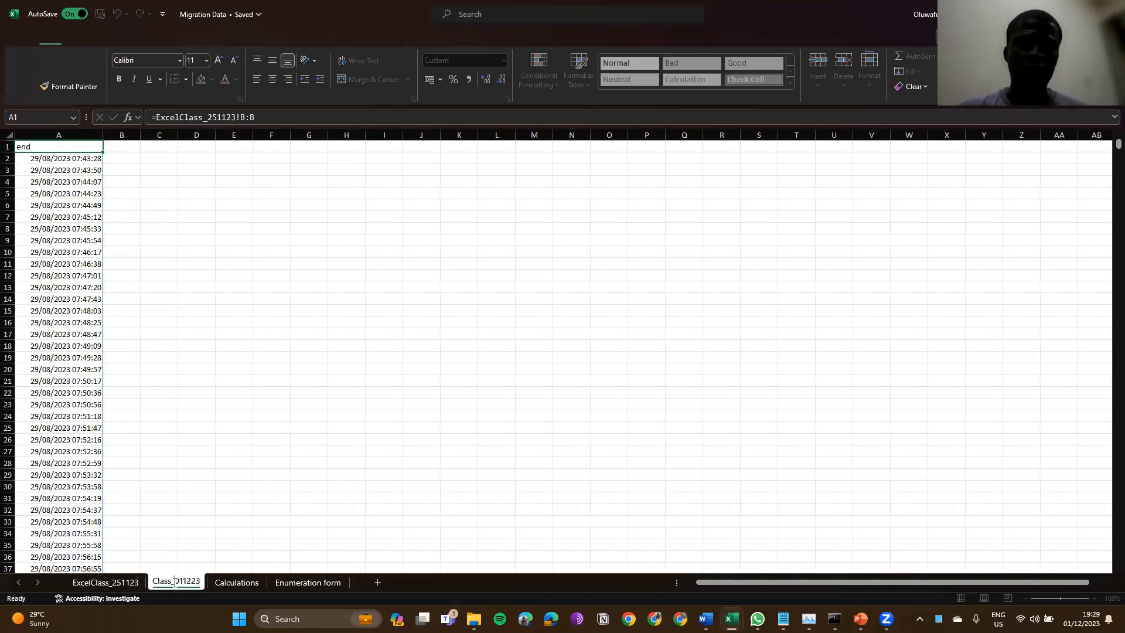
key(Return)
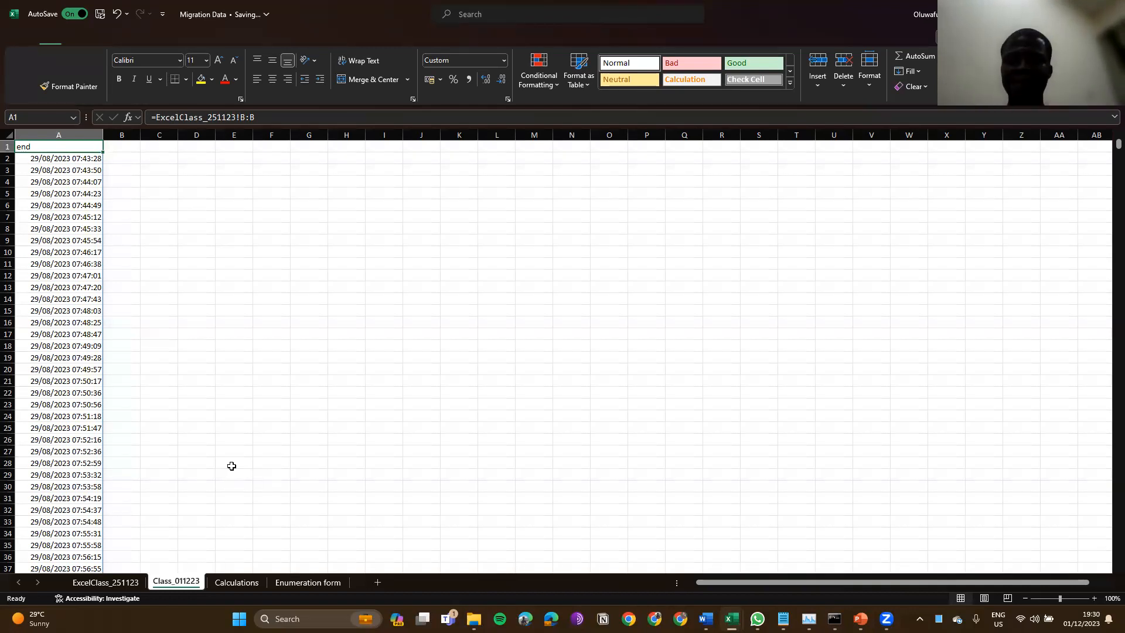
Step: In Move or Copy for Class_011223, choose (new book) and tick Create a copy
right_click(173, 582)
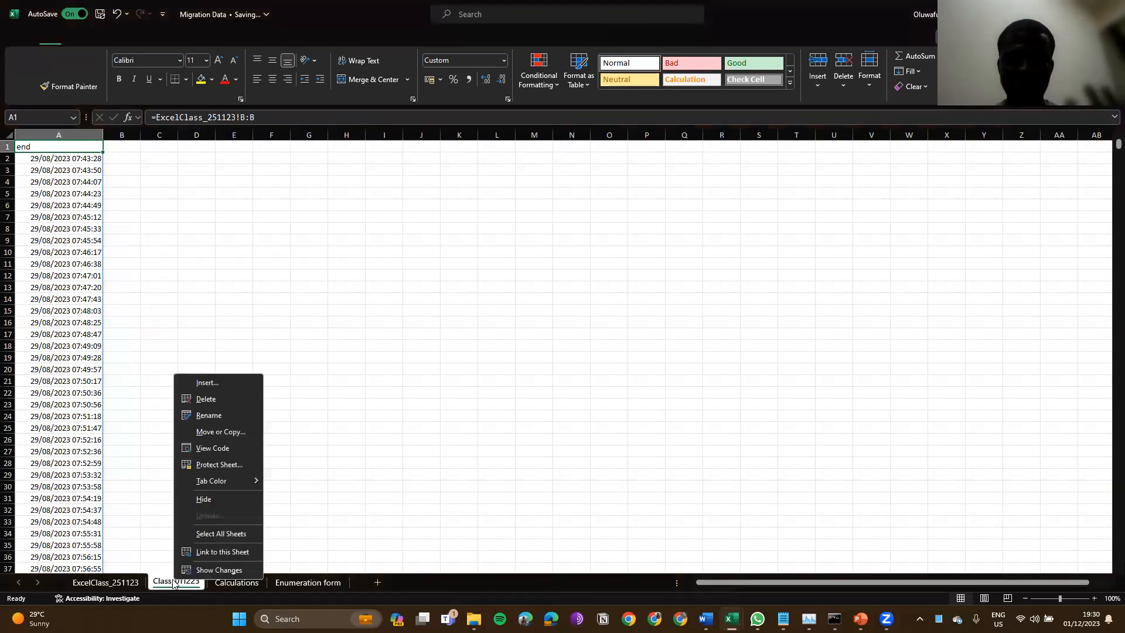
click(223, 438)
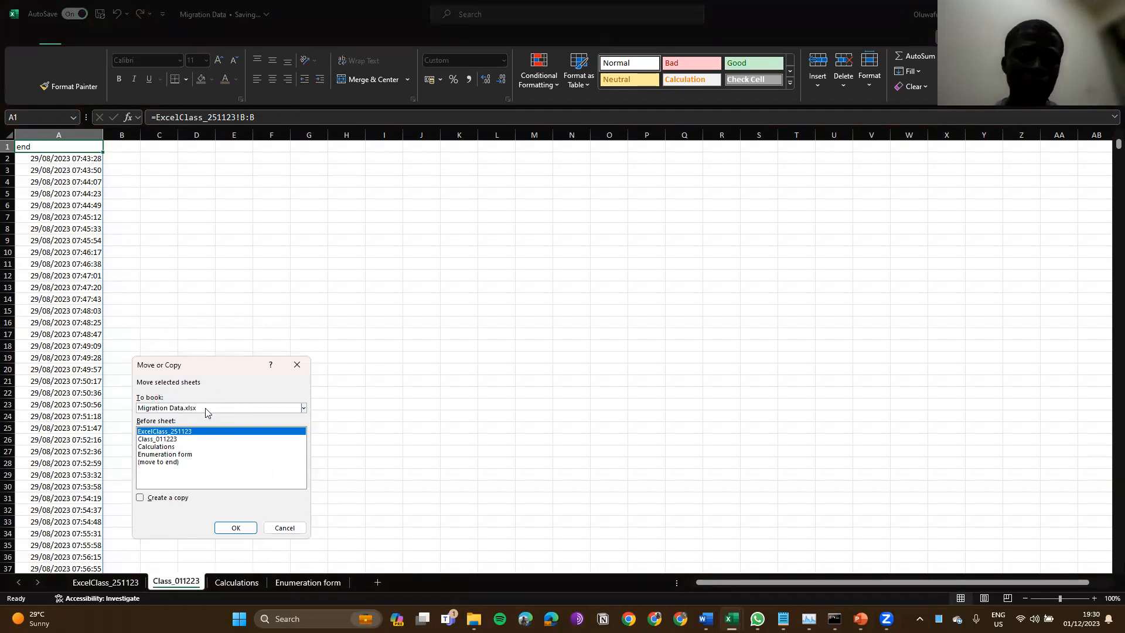
click(206, 408)
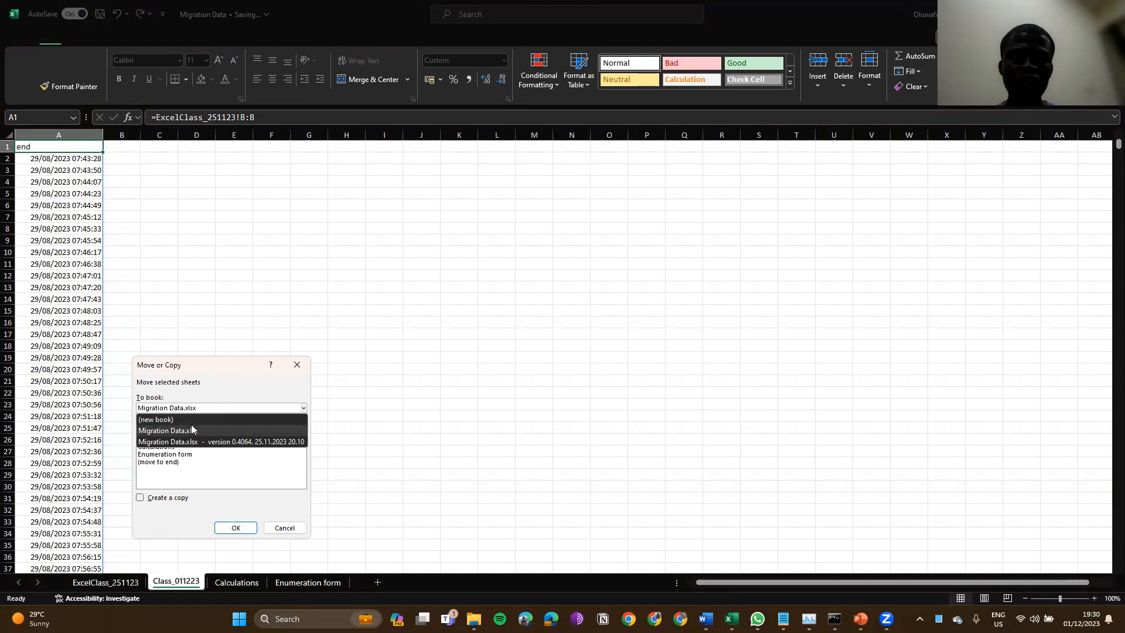
click(184, 421)
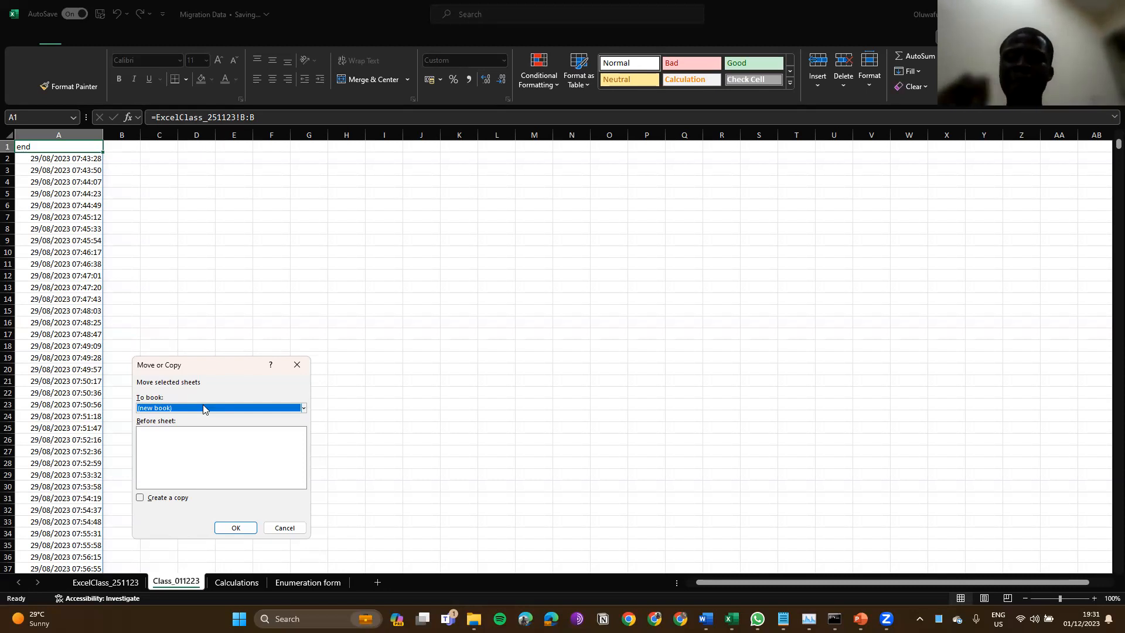
click(140, 498)
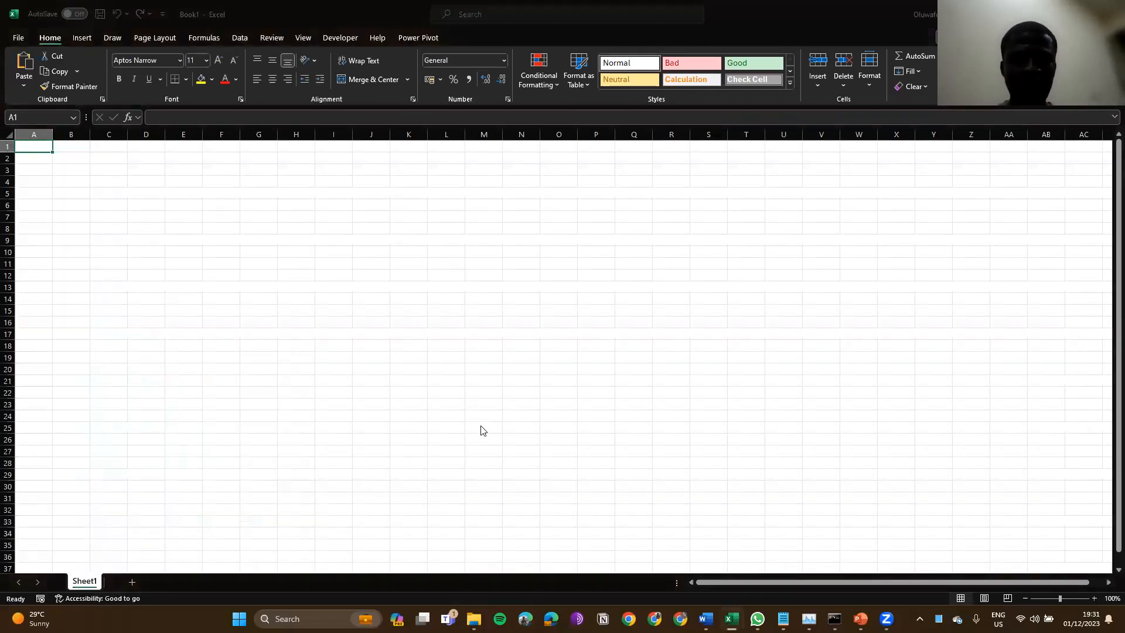
Step: Save the blank workbook as DecemberWorkbook.xlsx in Downloads, then switch to Migration Data
key(ctrl+s)
text(Decem)
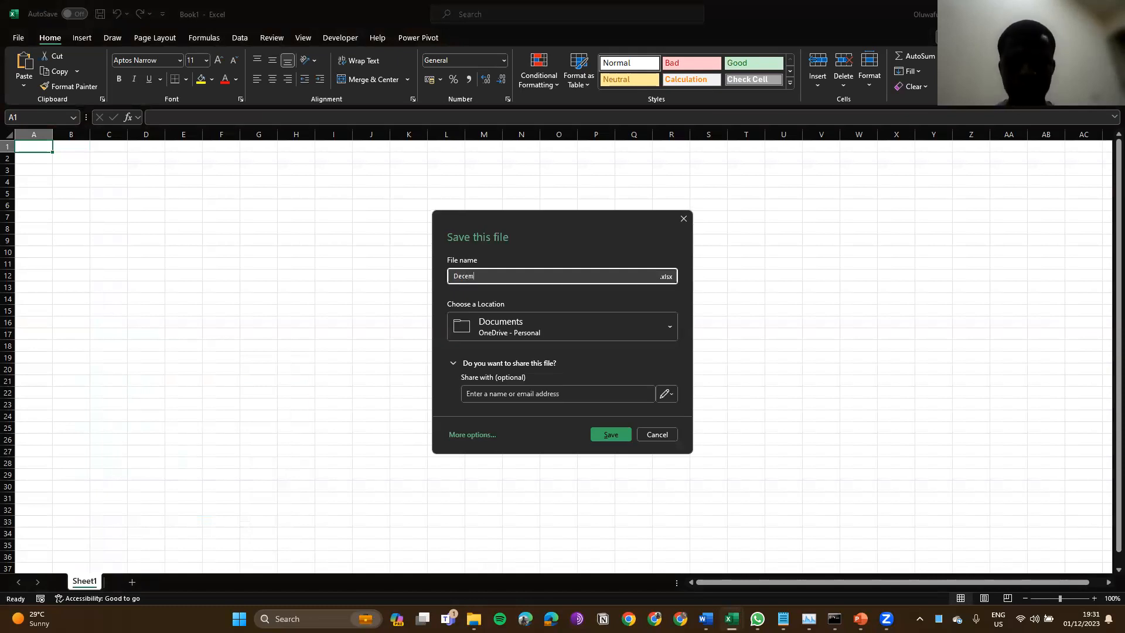
text(berWorkbook)
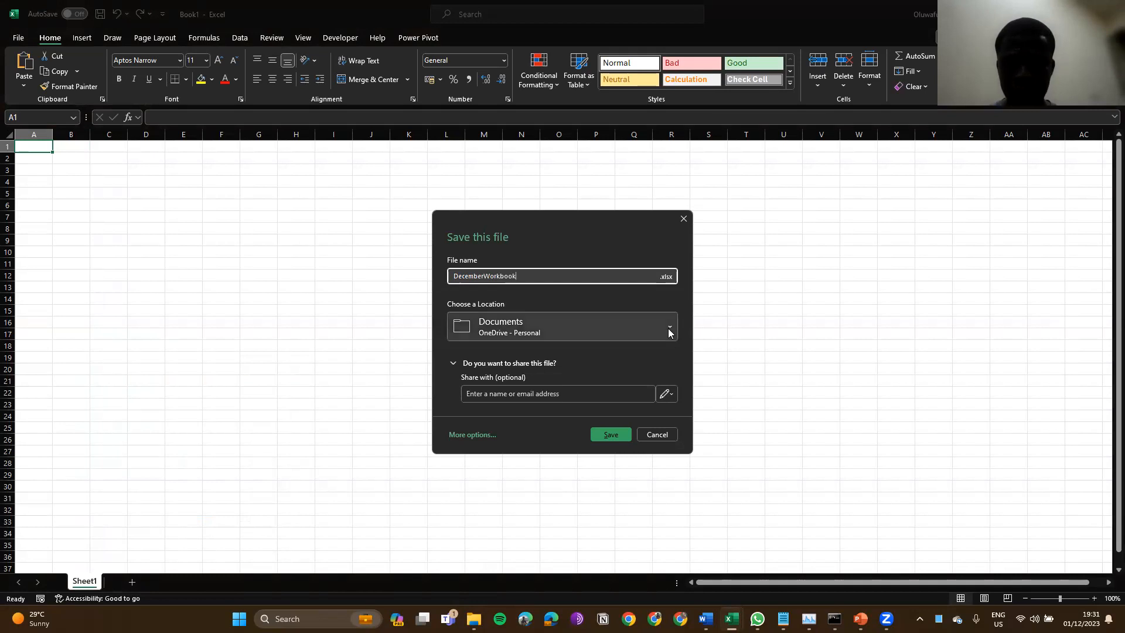
click(670, 333)
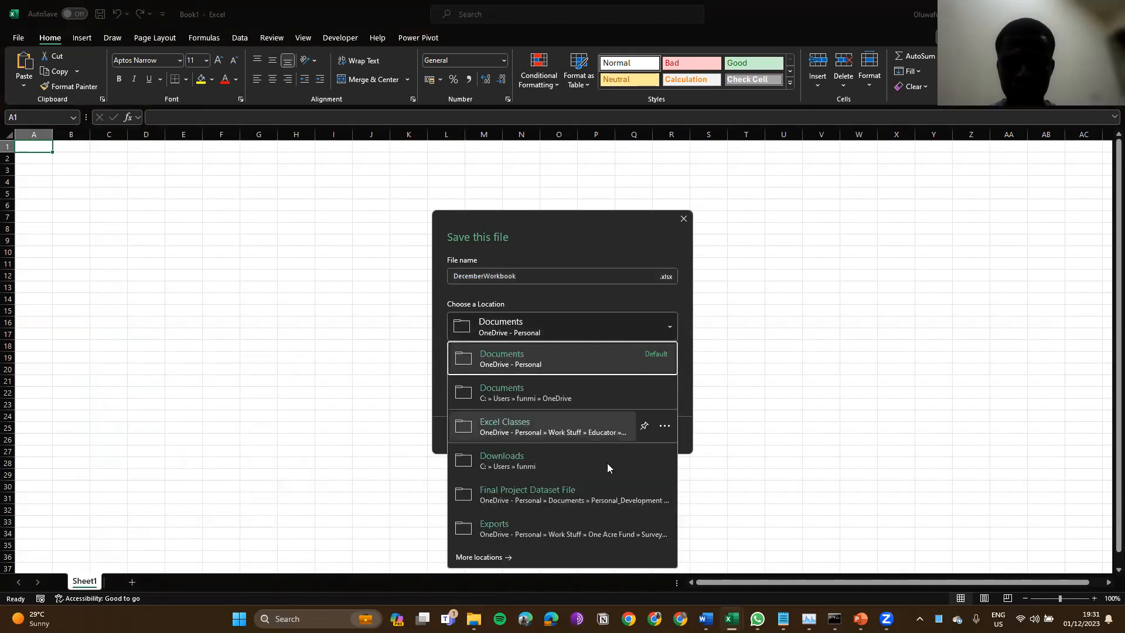
click(608, 463)
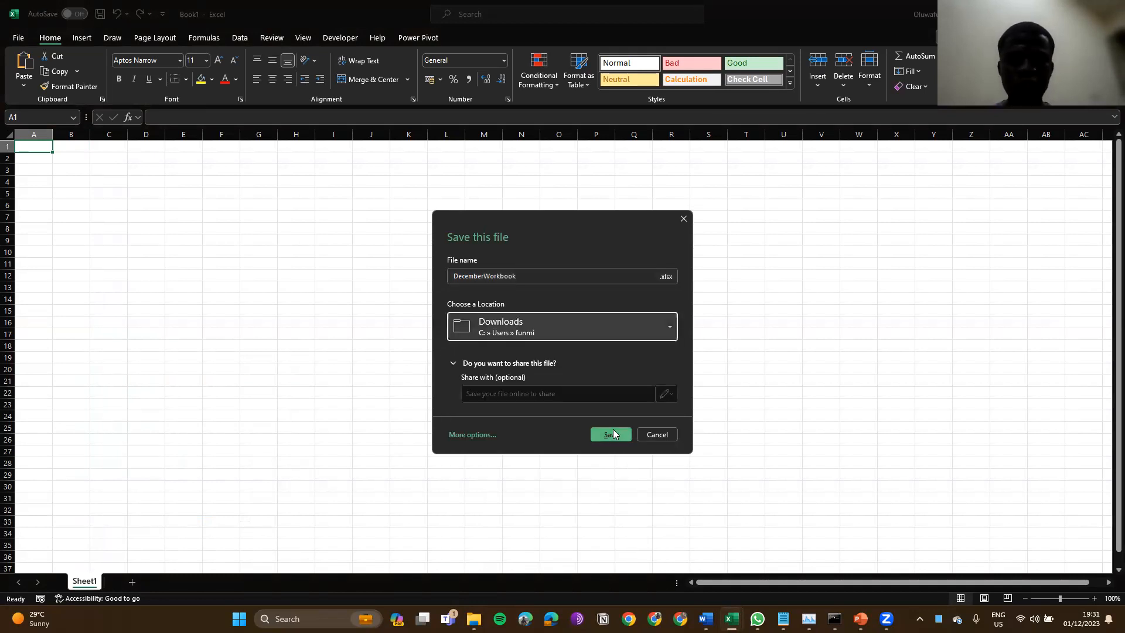
key(Return)
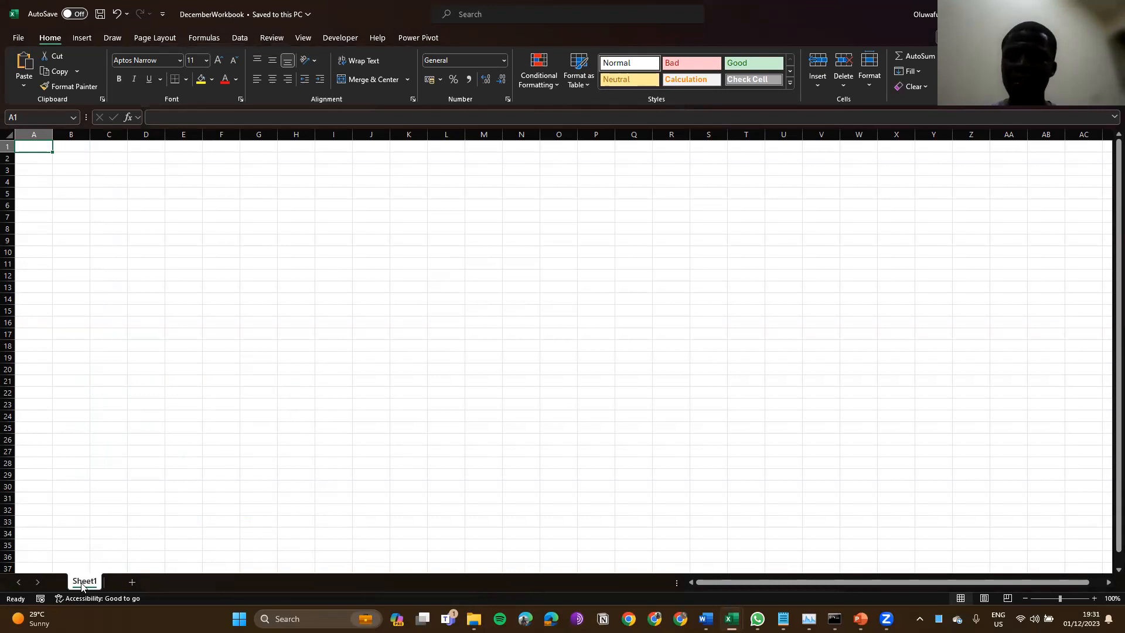
key(alt+Tab)
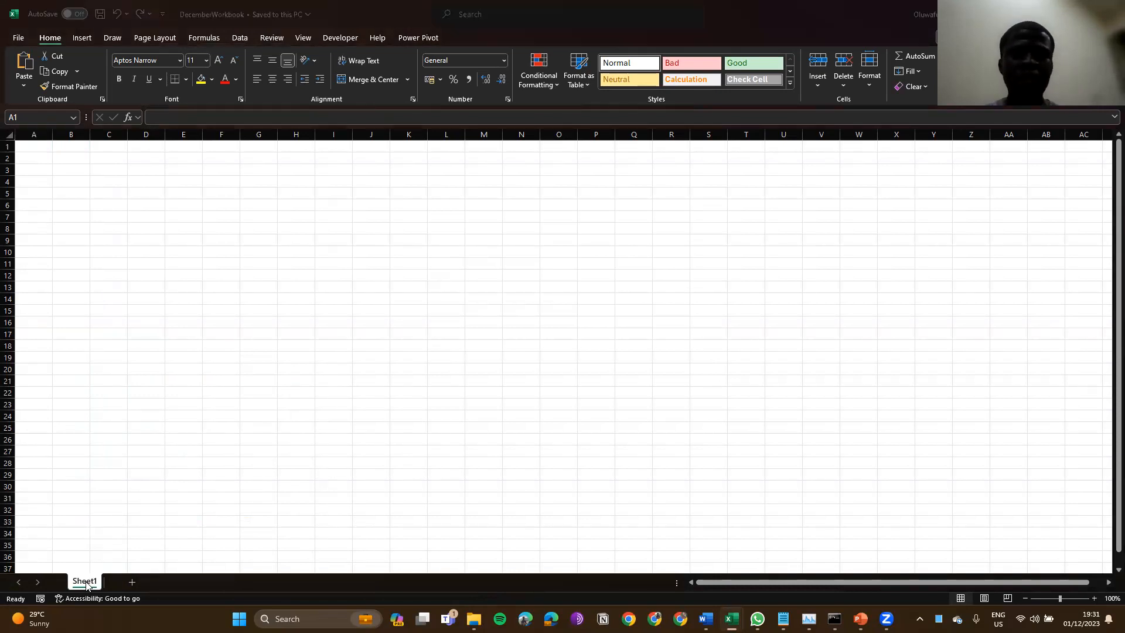
Step: Copy the Class_011223 sheet into DecemberWorkbook.xlsx with Create a copy ticked
click(254, 326)
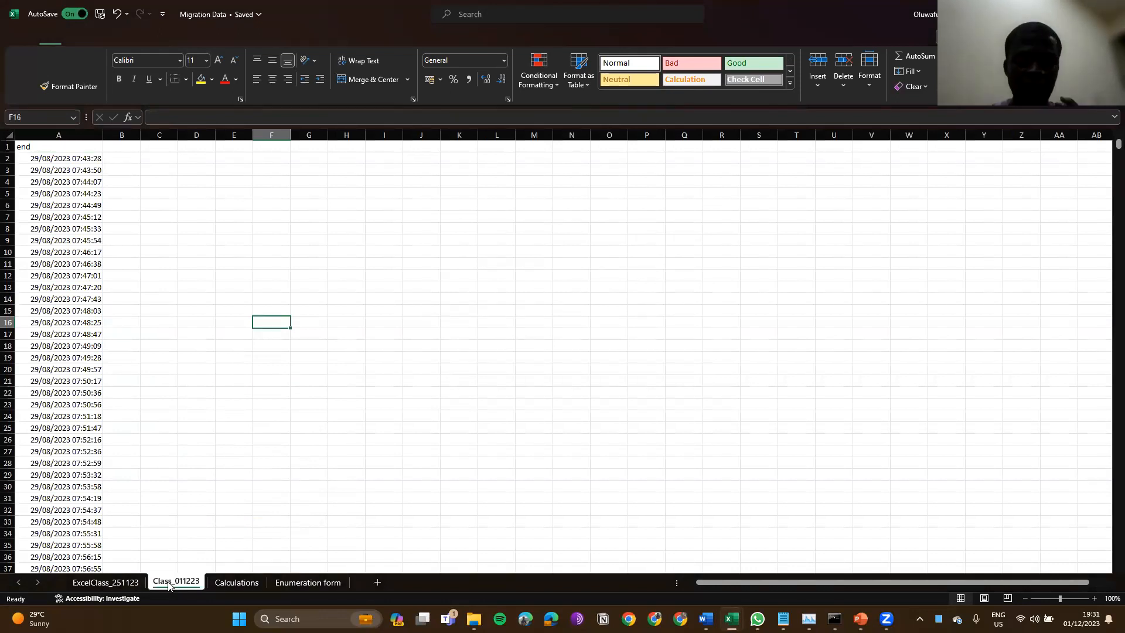
click(230, 435)
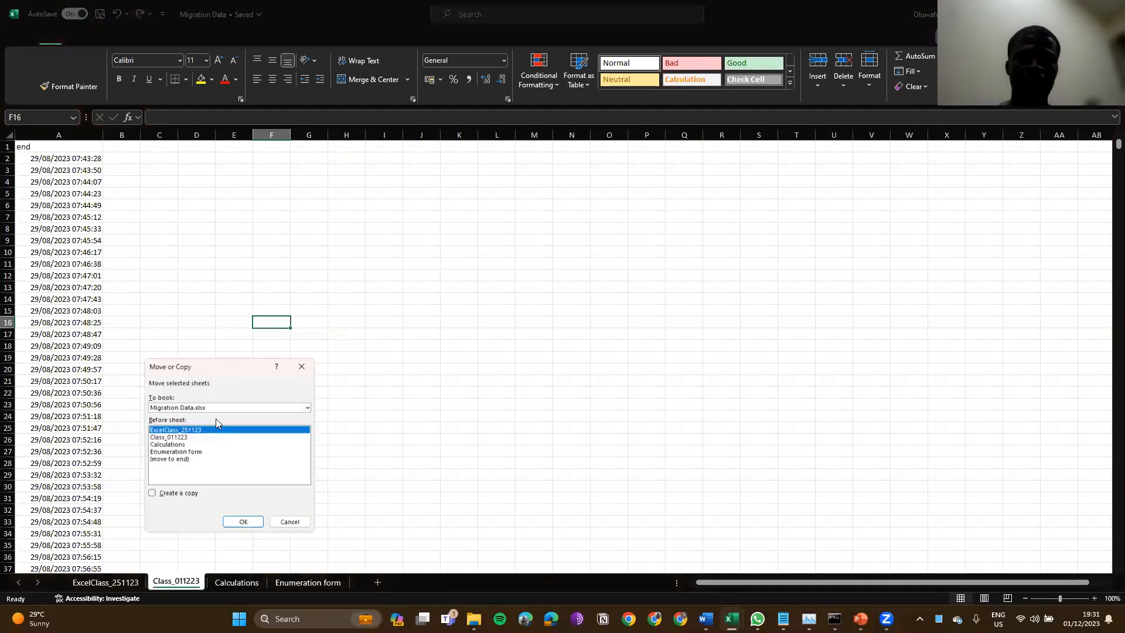
click(311, 405)
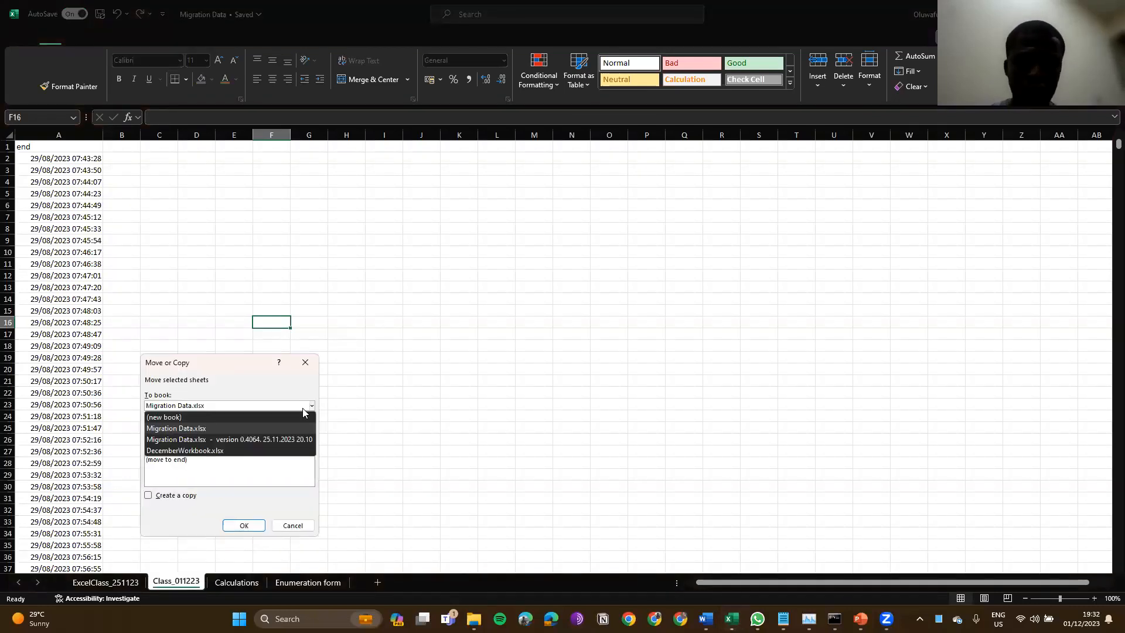
click(234, 451)
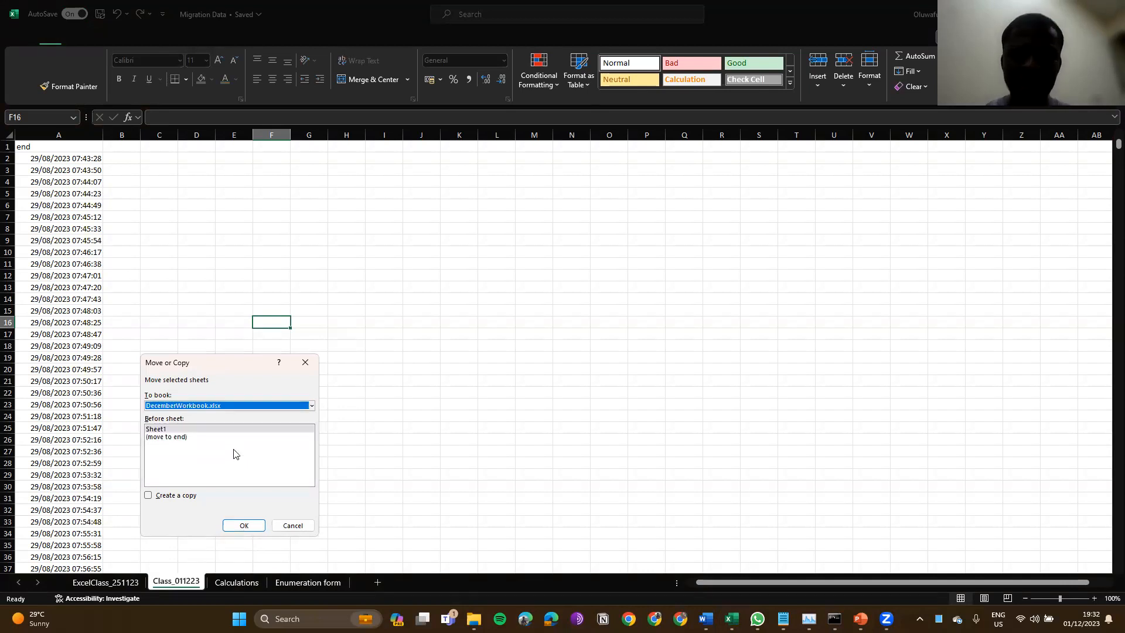
click(148, 496)
click(245, 526)
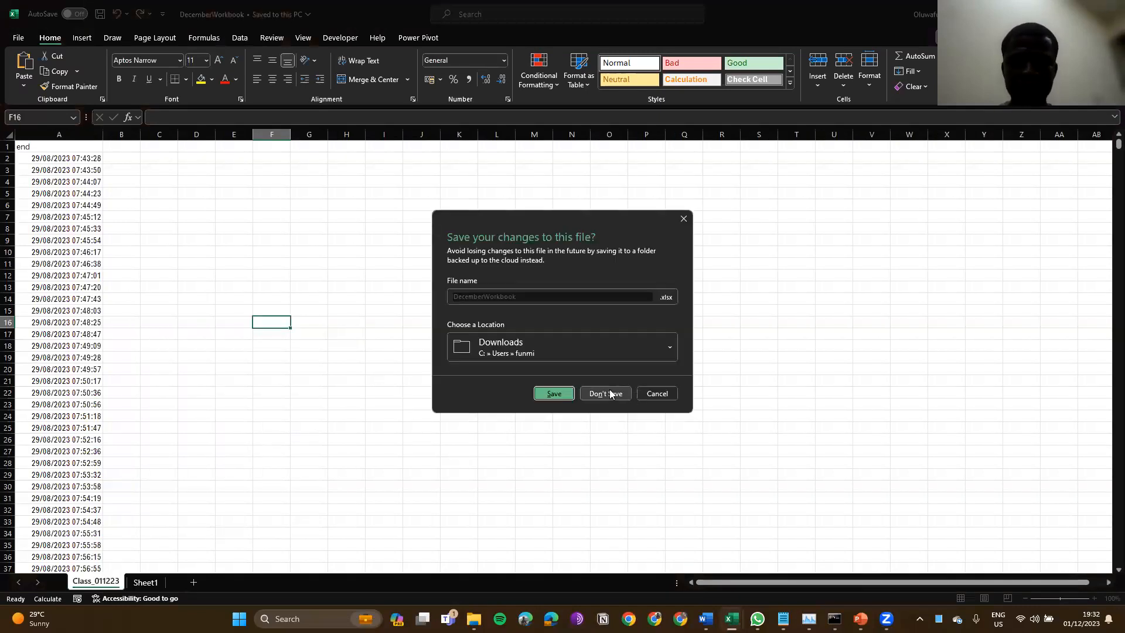
Step: Discard DecemberWorkbook's changes and switch through the Excel windows back to Migration Data
click(611, 394)
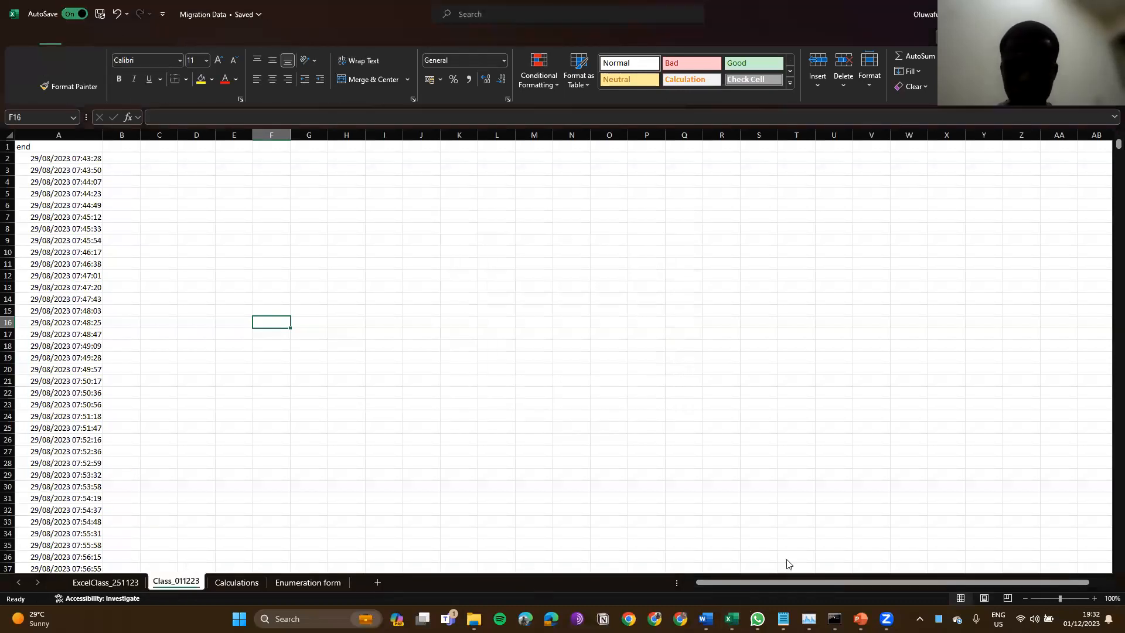
click(733, 619)
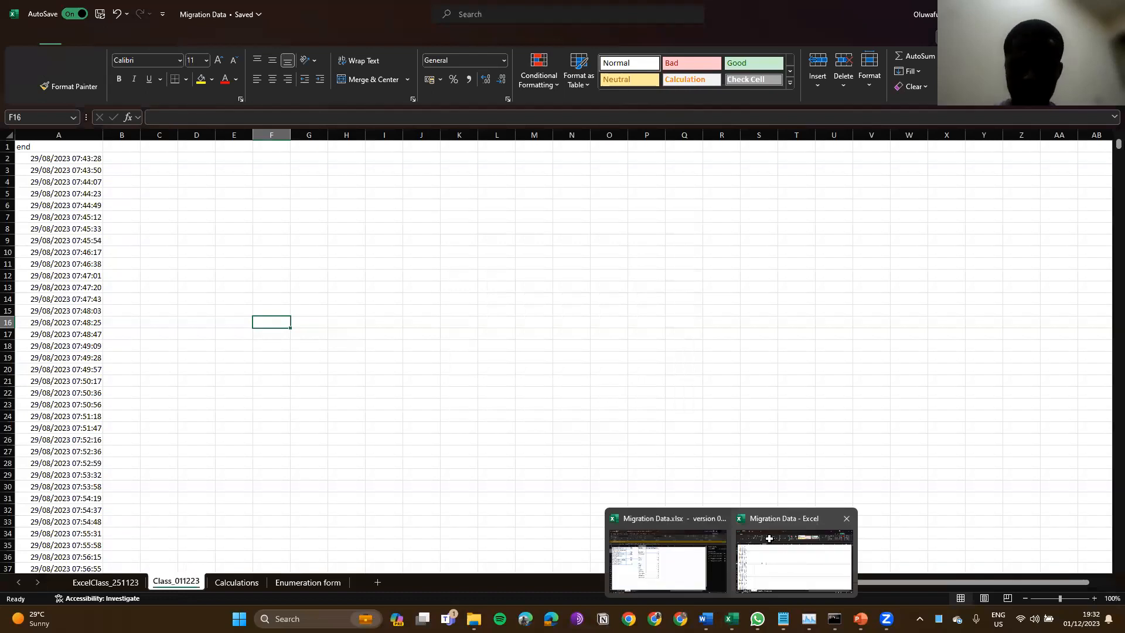
click(777, 559)
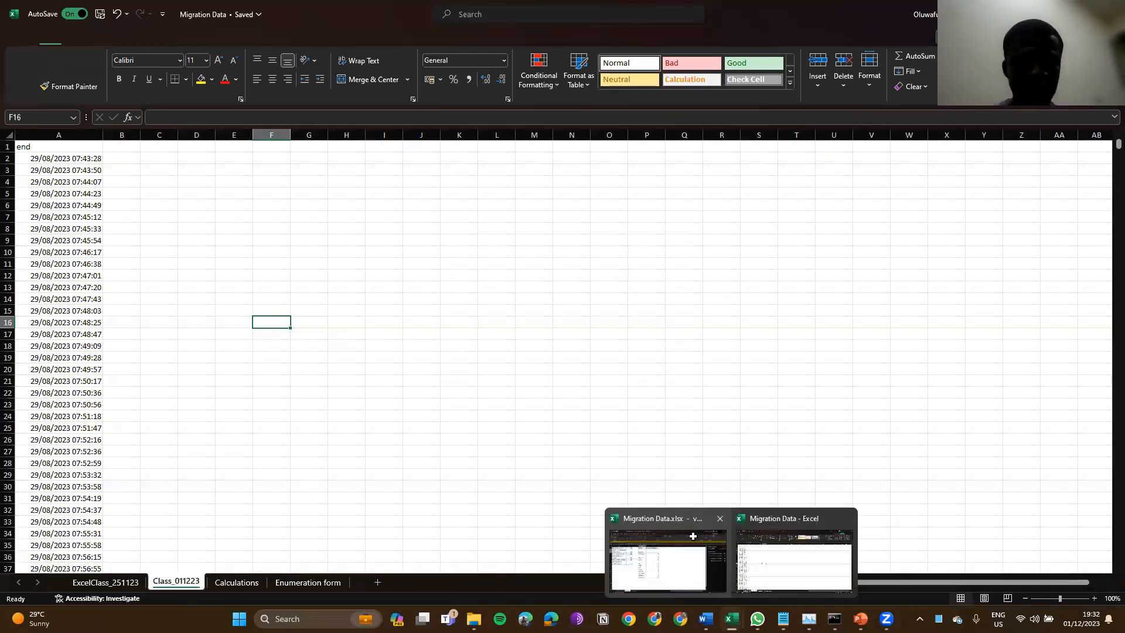
click(671, 560)
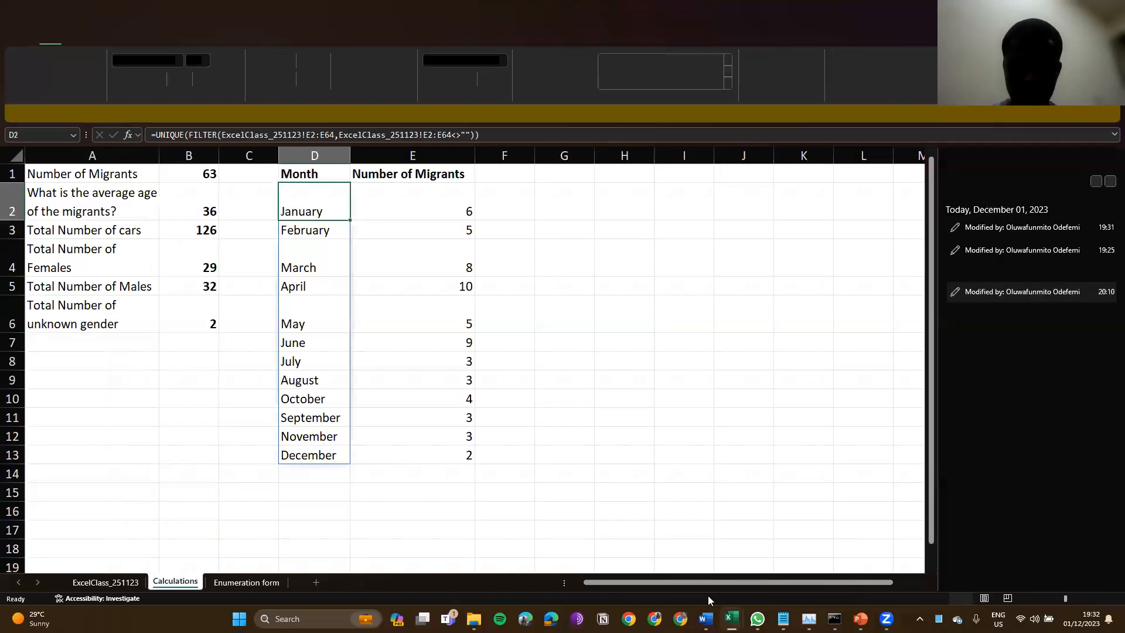
click(732, 619)
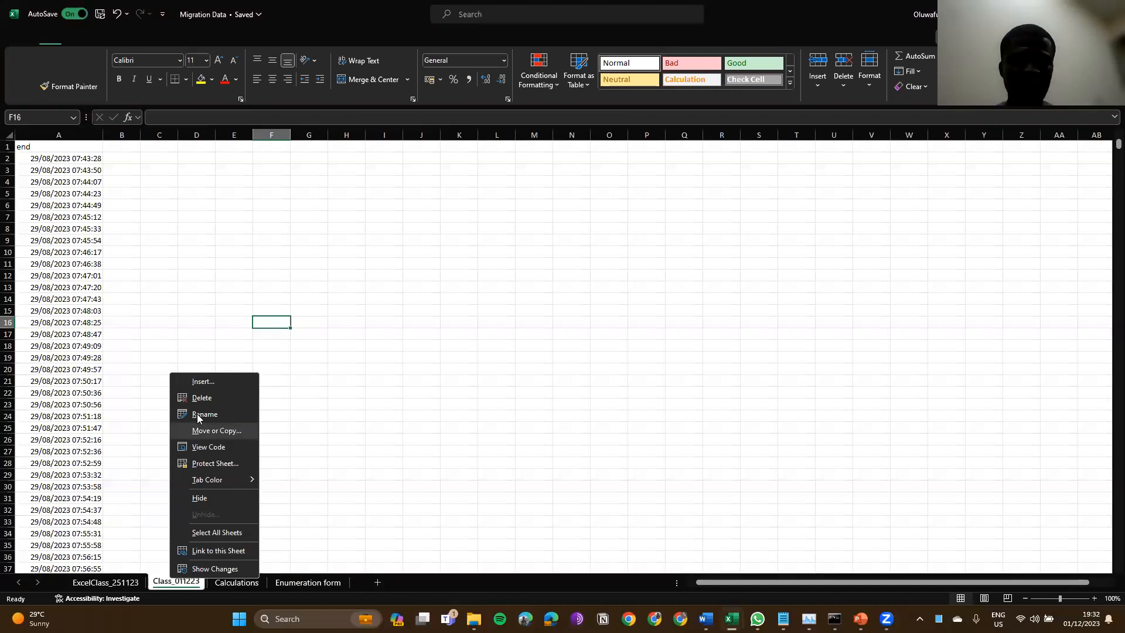
Step: Copy Class_011223 into DecemberWorkbook.xlsx again and switch to the DecemberWorkbook window
click(204, 430)
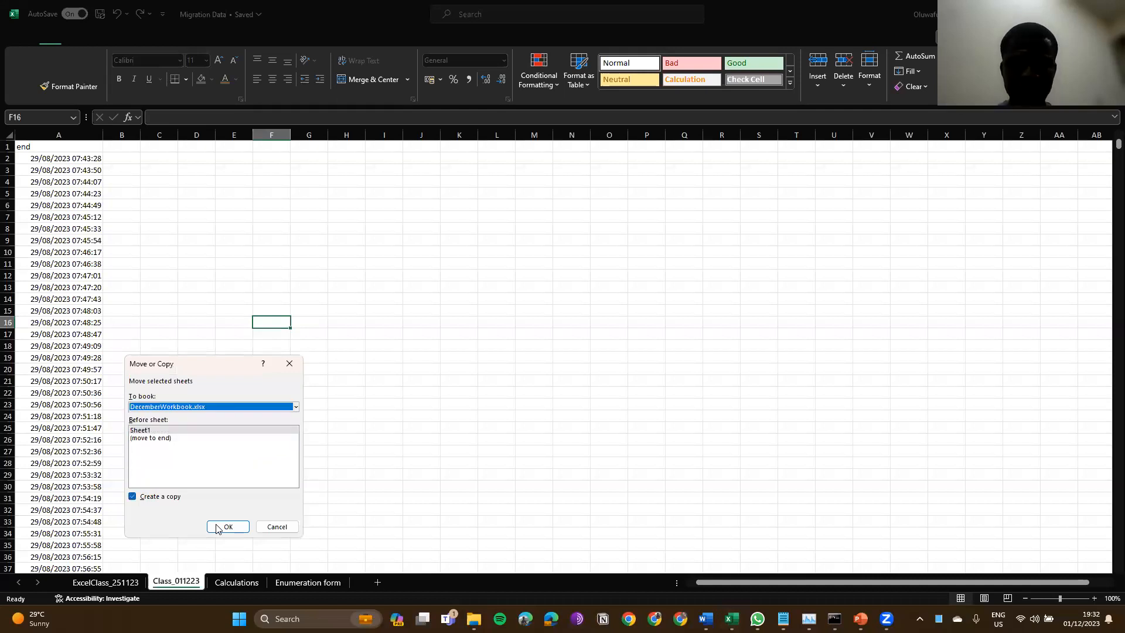
click(217, 527)
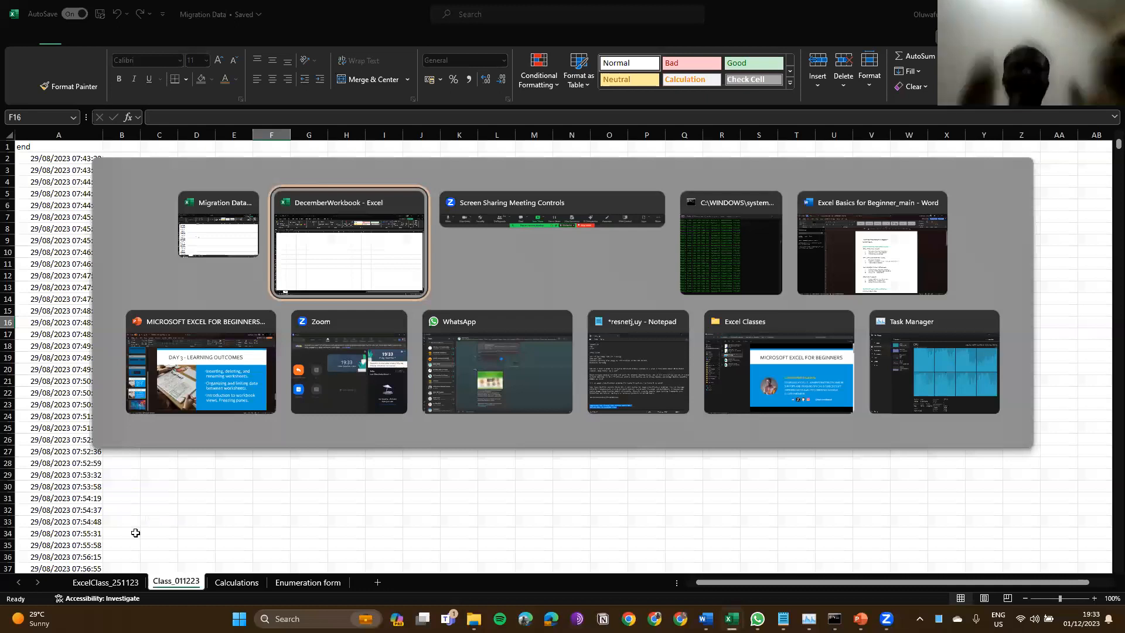
key(alt+Tab)
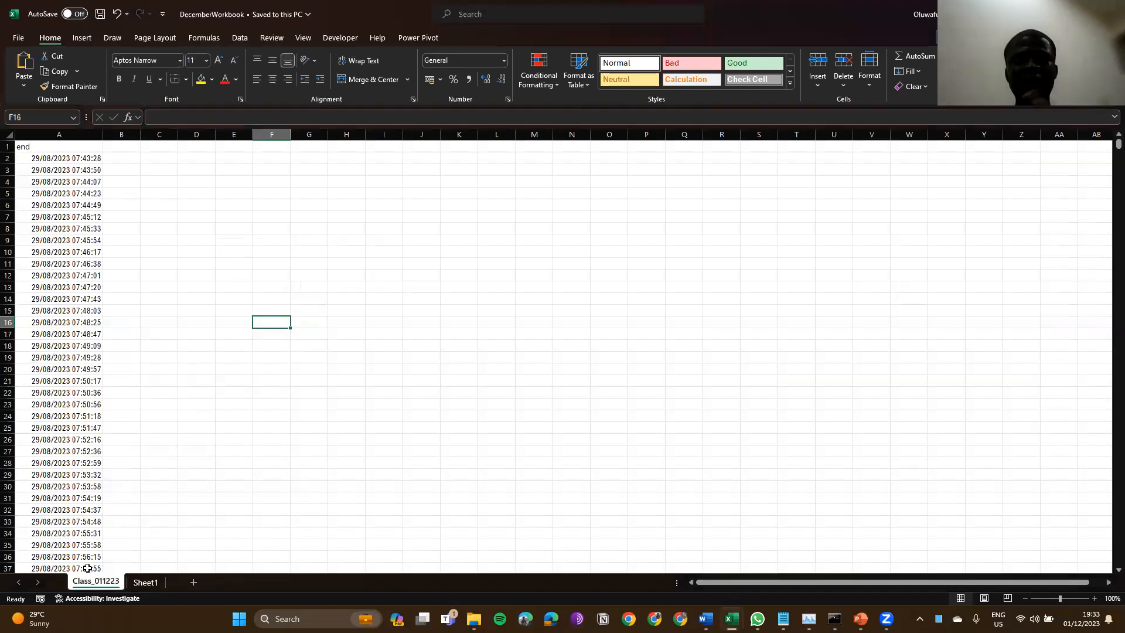
click(53, 174)
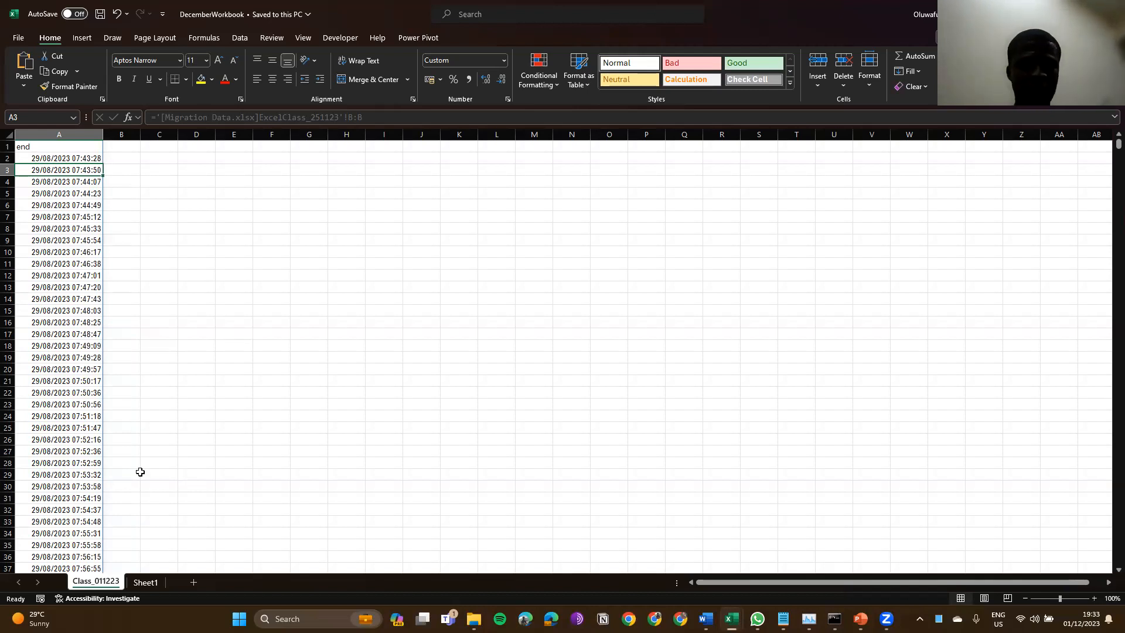
Step: Delete the copied Class_011223 sheet from DecemberWorkbook, then close it, saving changes
right_click(88, 585)
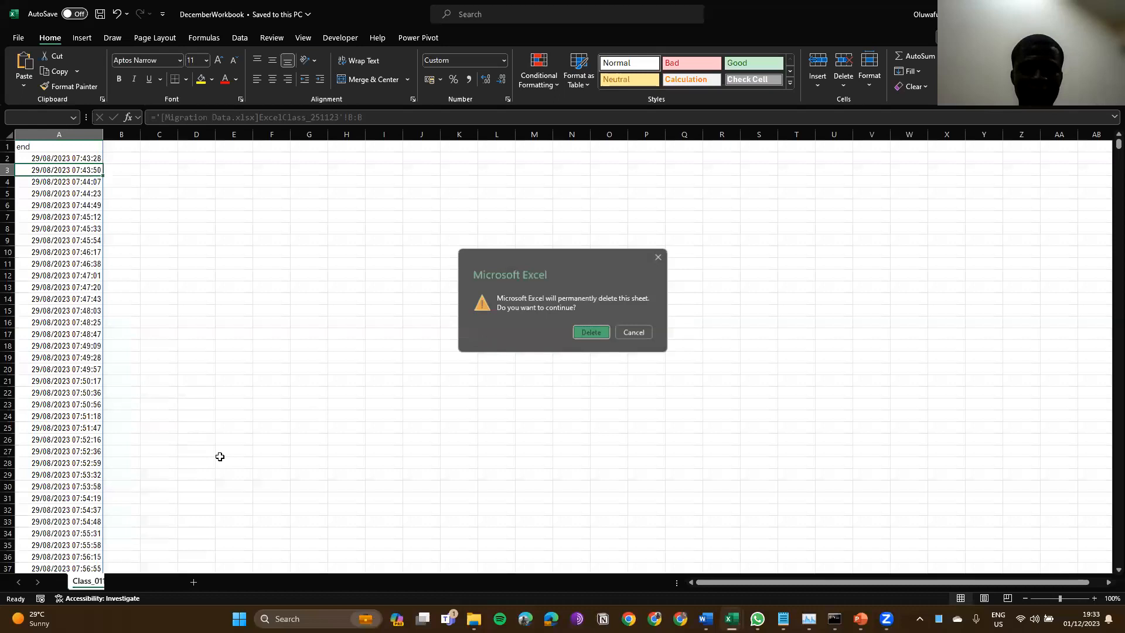
key(Return)
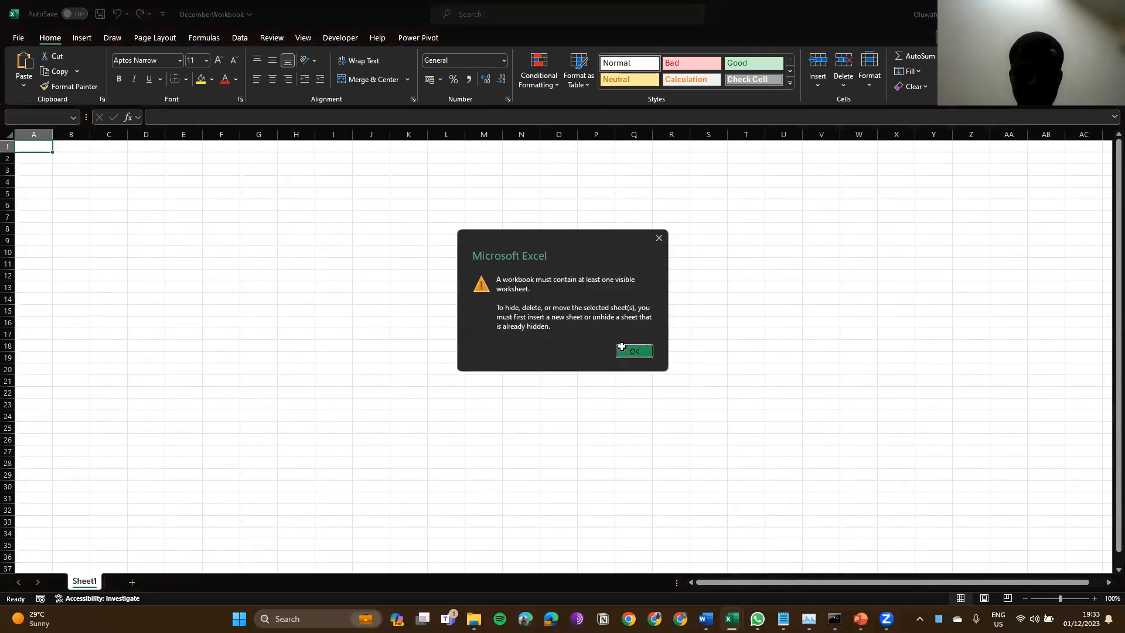
click(622, 347)
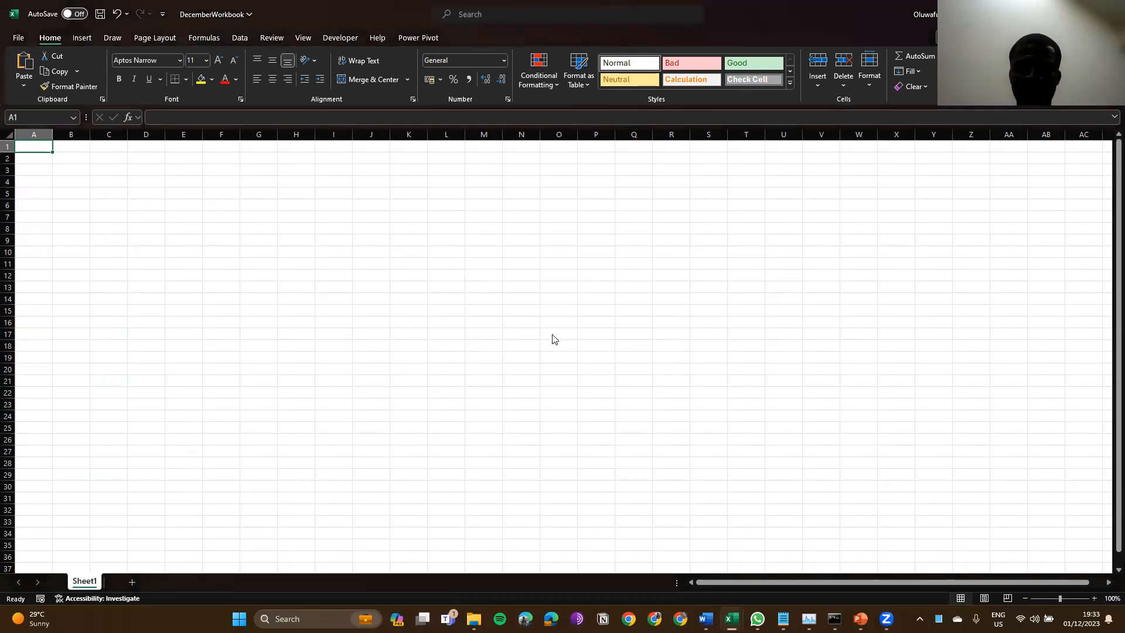
key(ctrl+w)
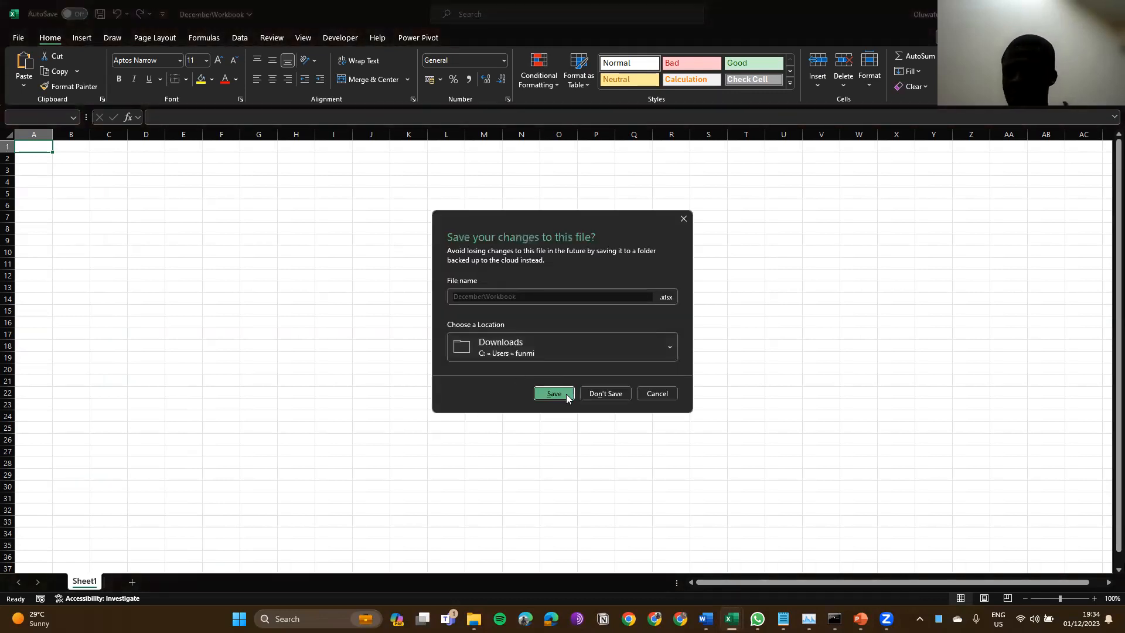
click(566, 395)
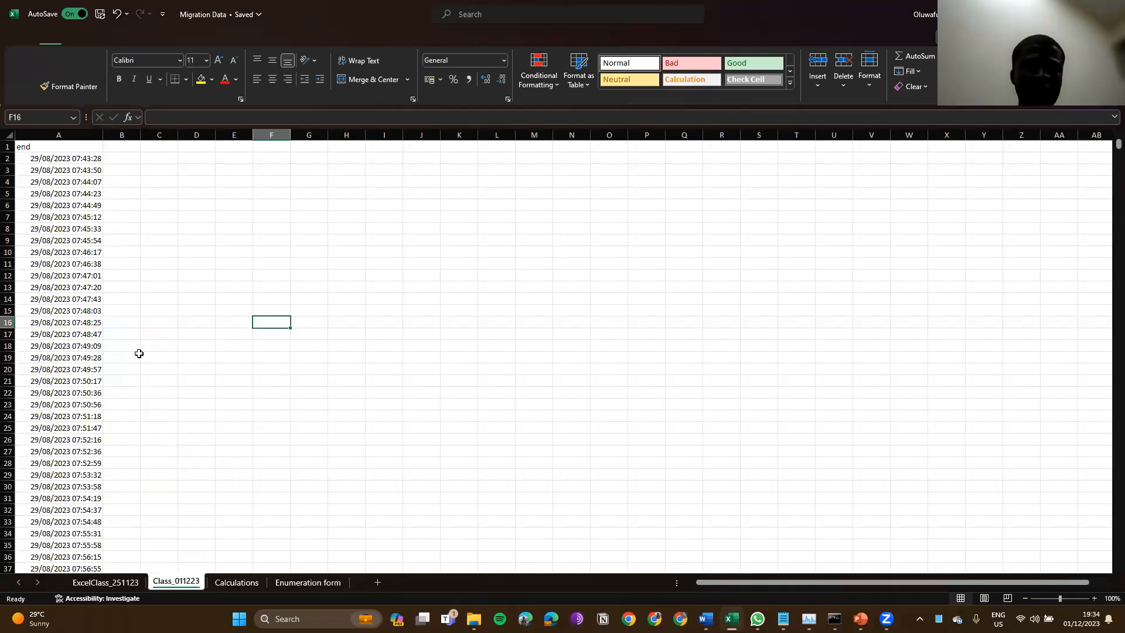
click(72, 146)
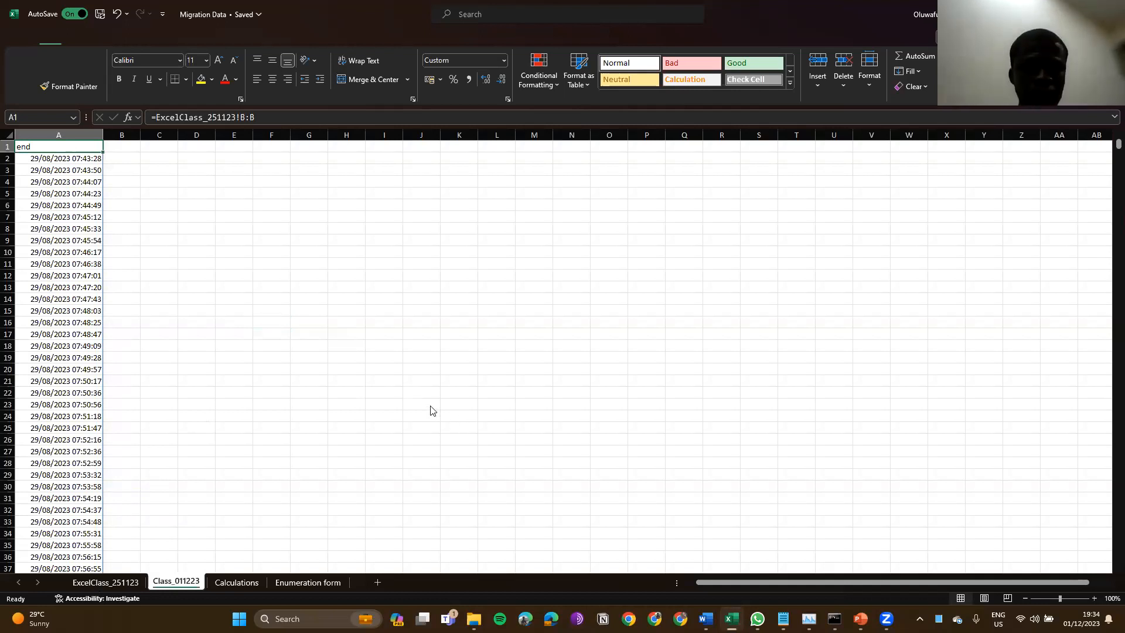
key(ctrl+bracketleft)
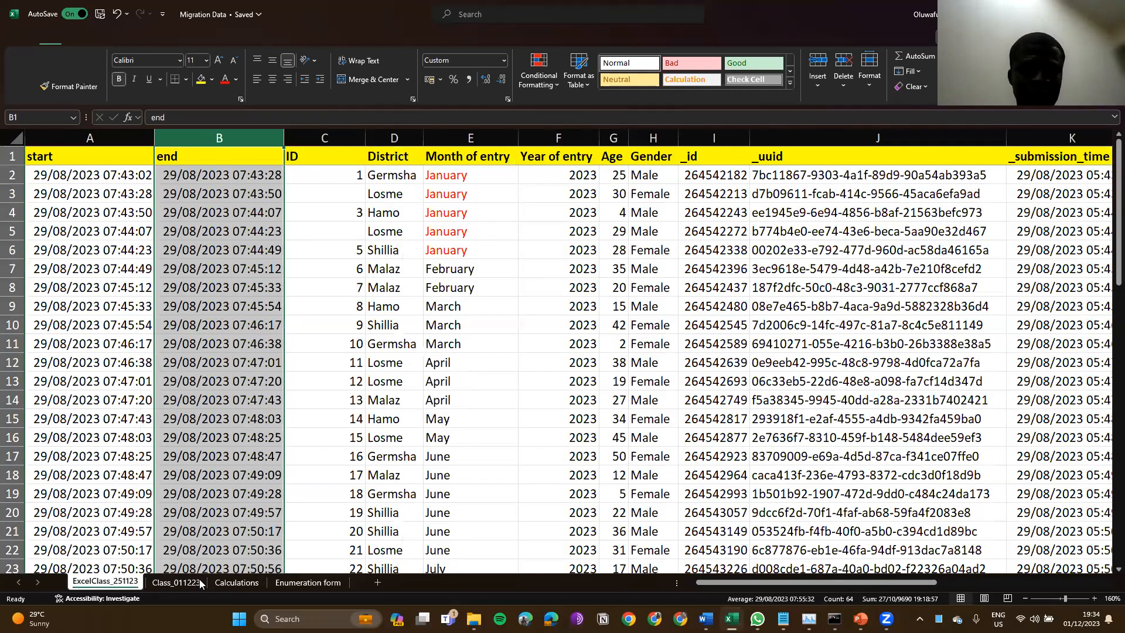
key(alt+Tab)
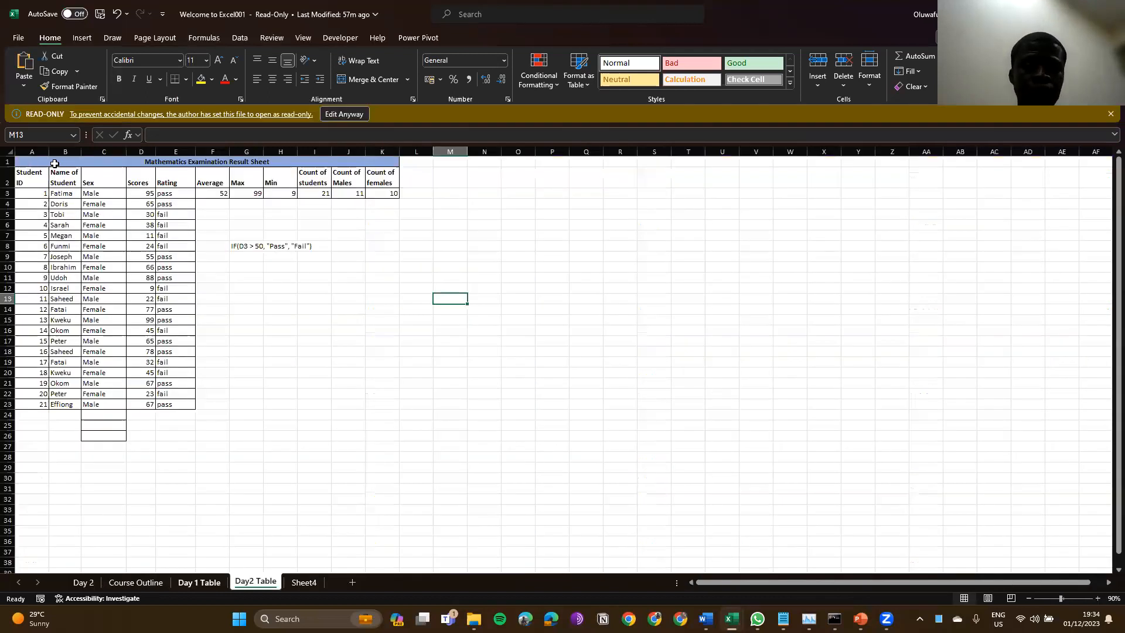
key(ctrl+Page_Up)
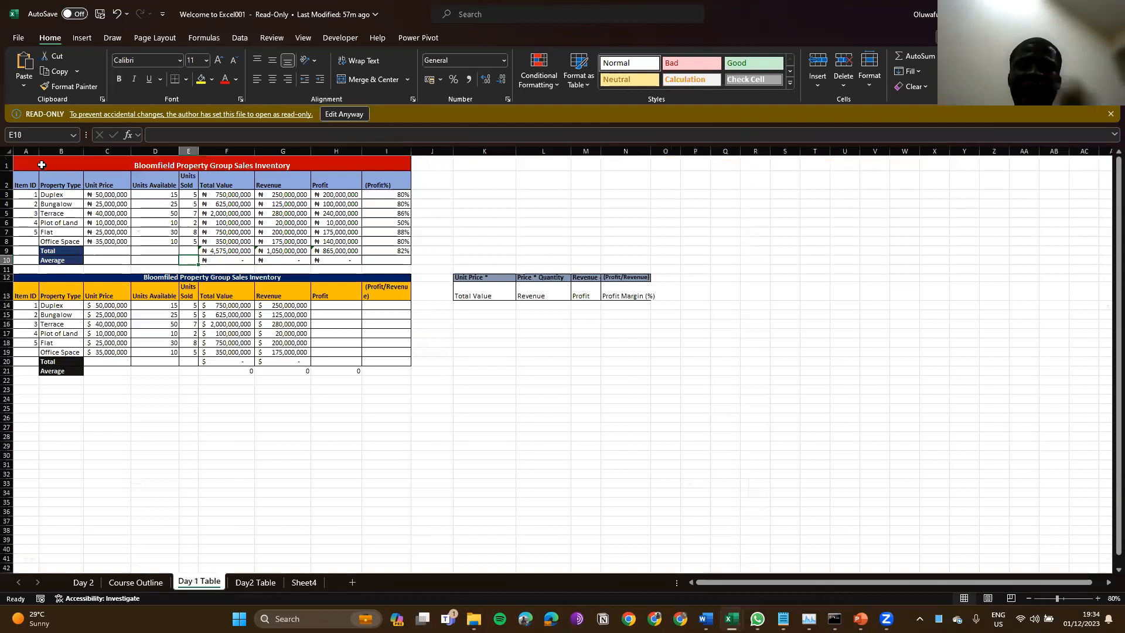
click(41, 165)
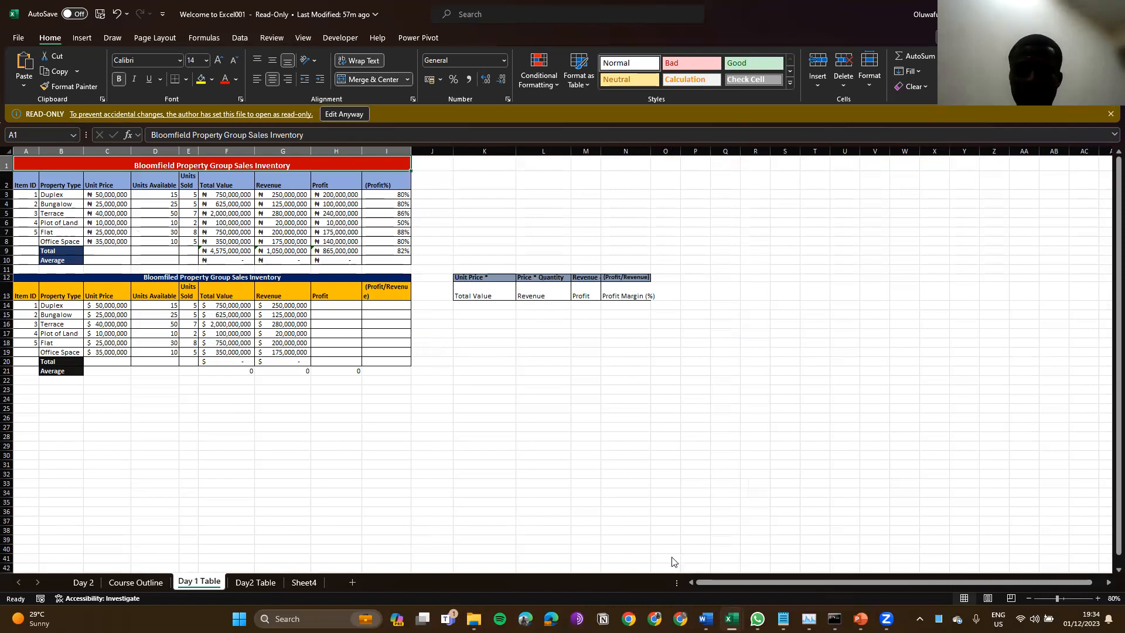
key(alt+Tab)
click(200, 147)
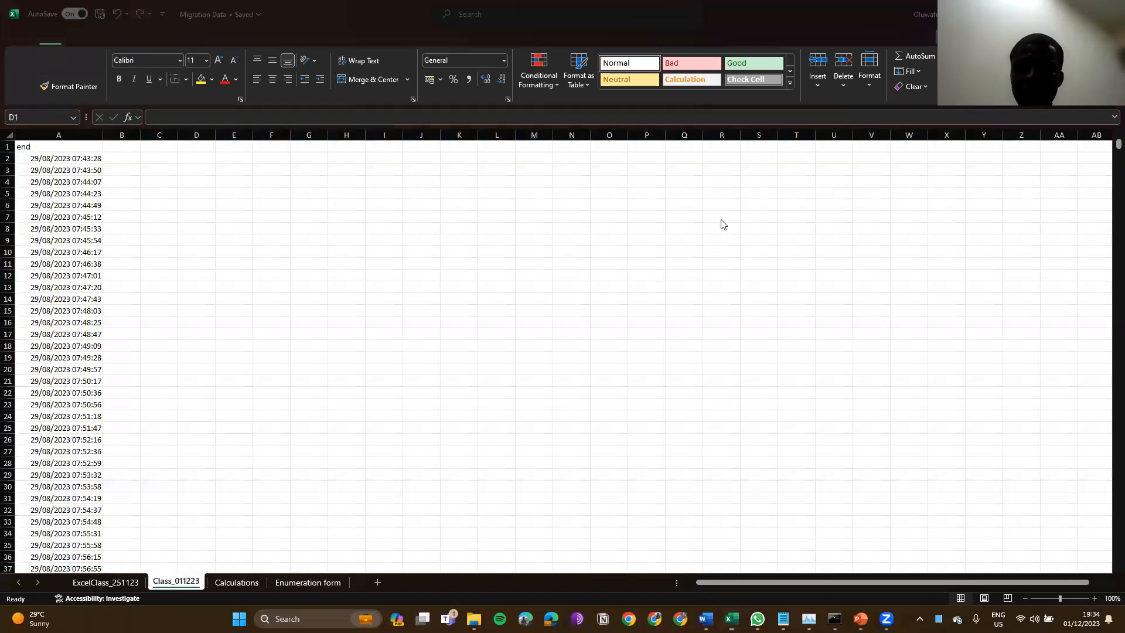
click(721, 217)
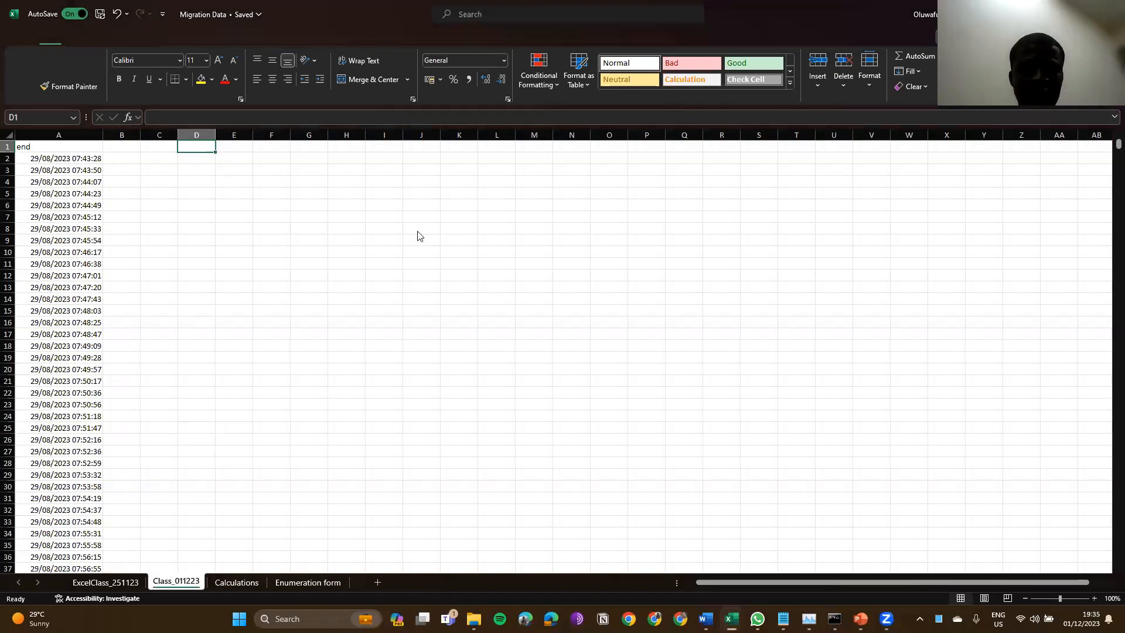
text(=)
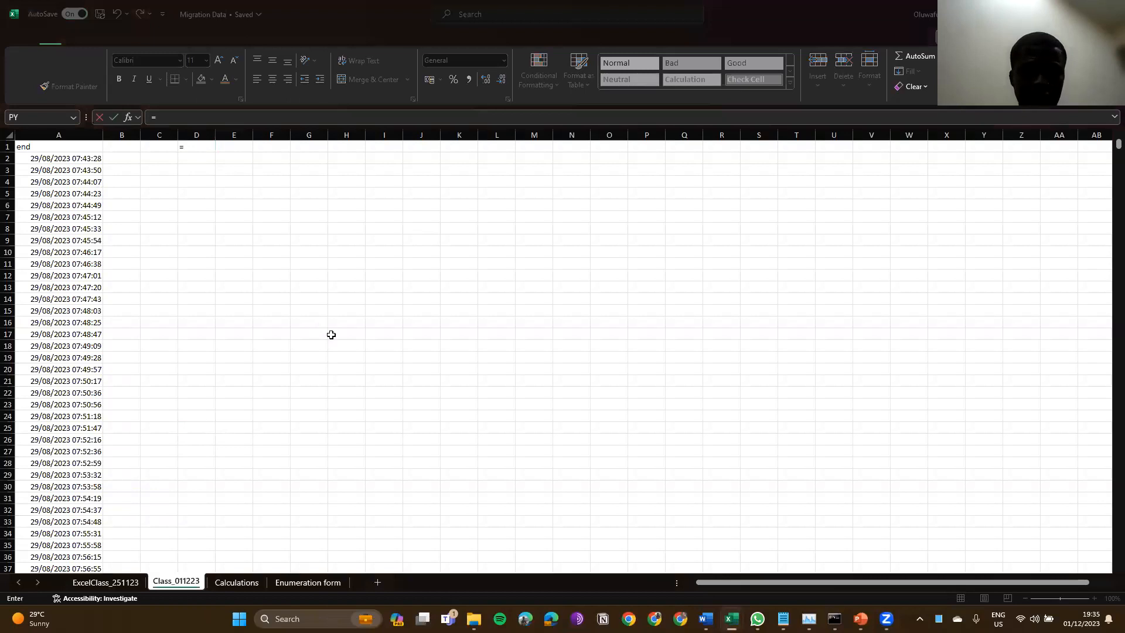
key(alt+Tab)
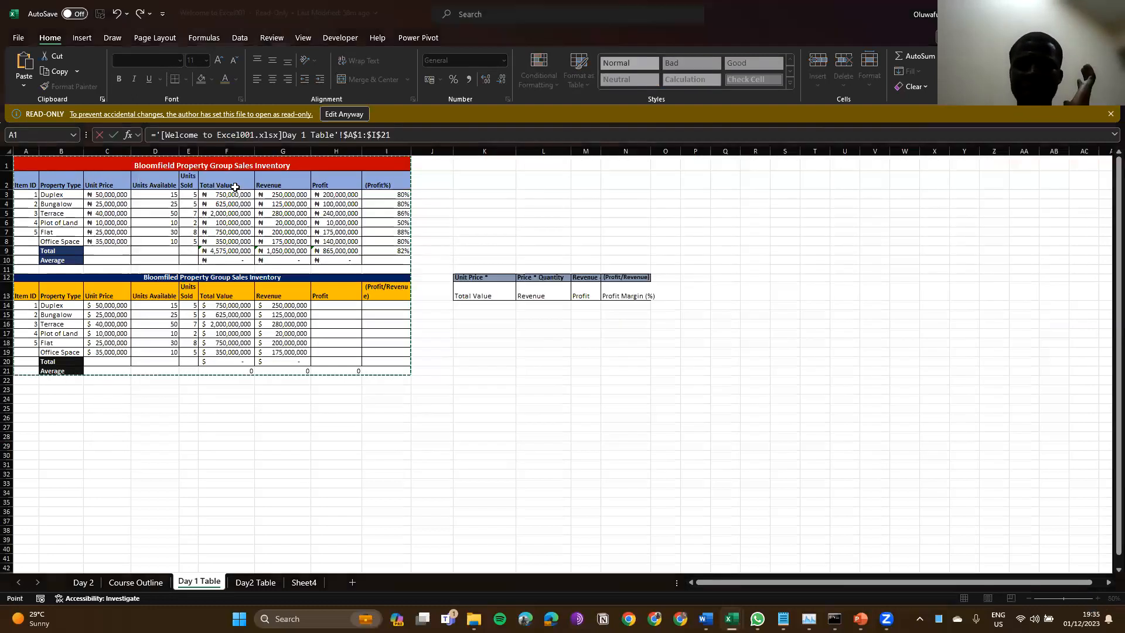
key(alt+Tab)
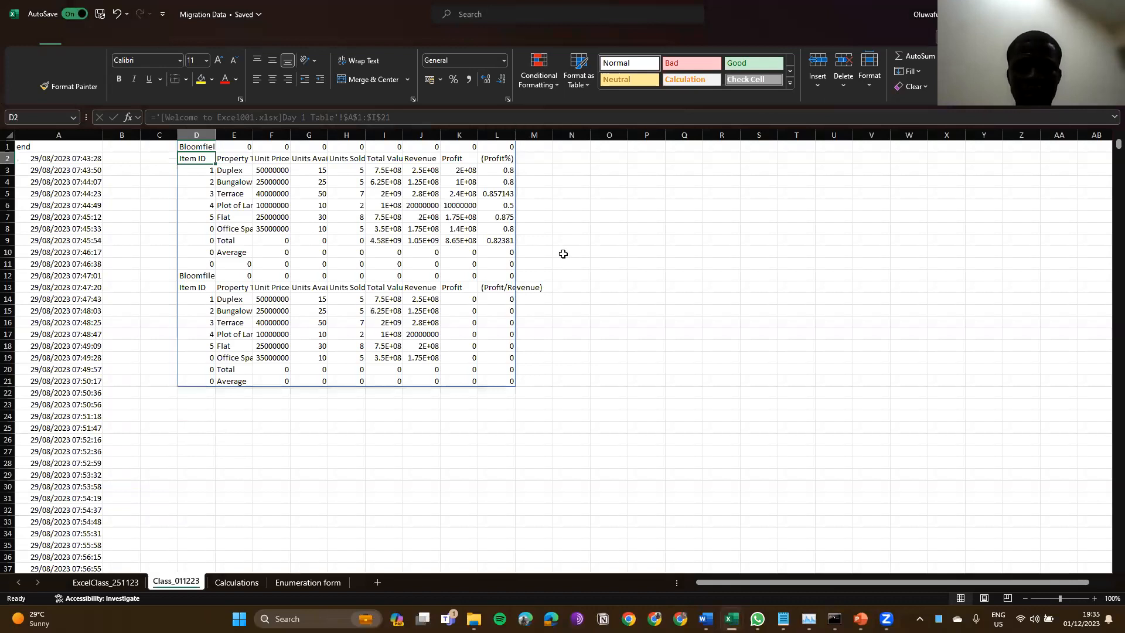
key(ctrl+space)
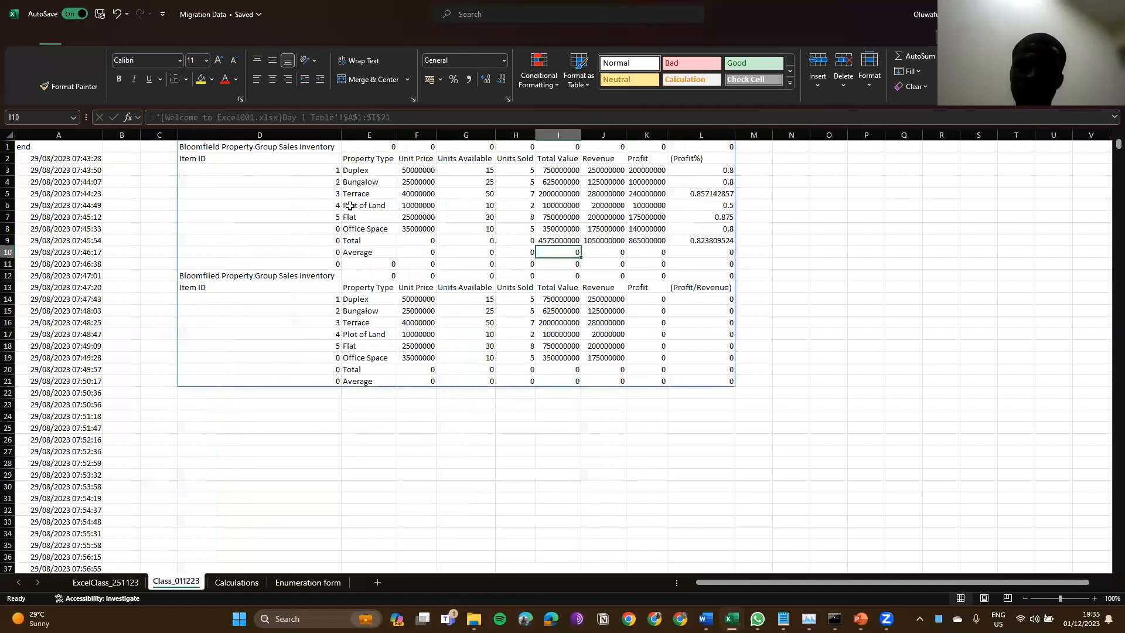
click(227, 148)
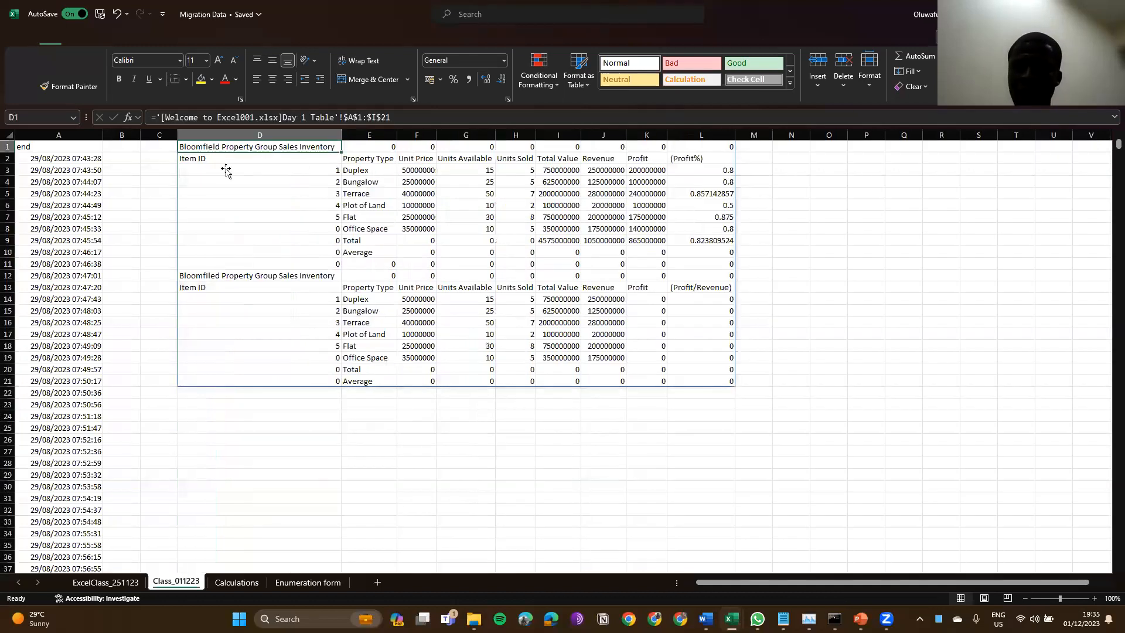
key(alt+Tab)
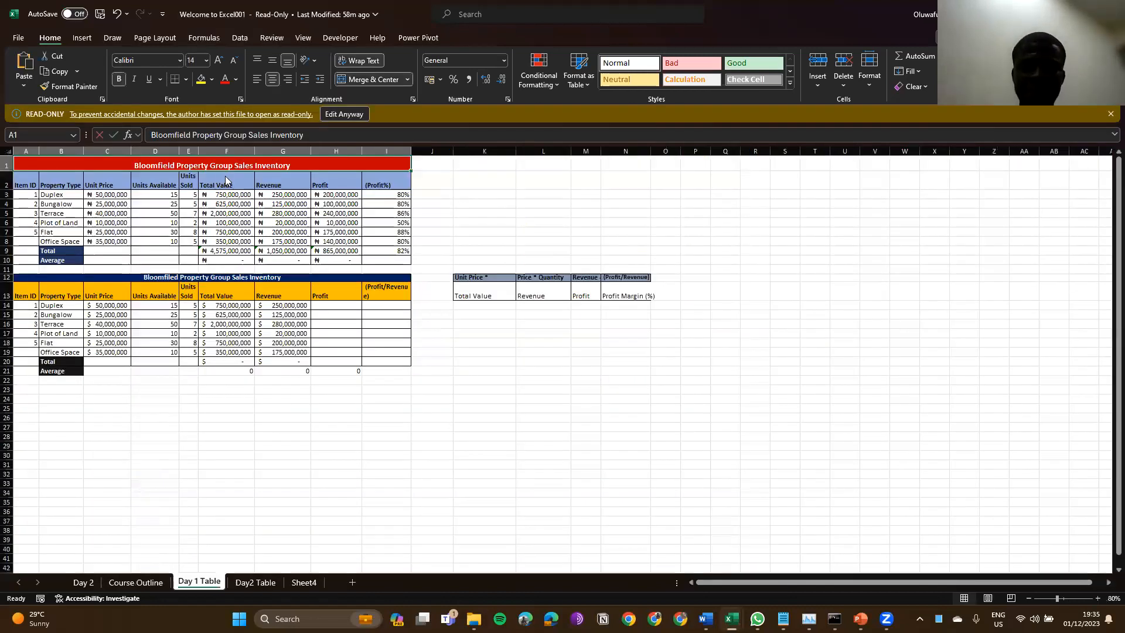
key(alt+Tab)
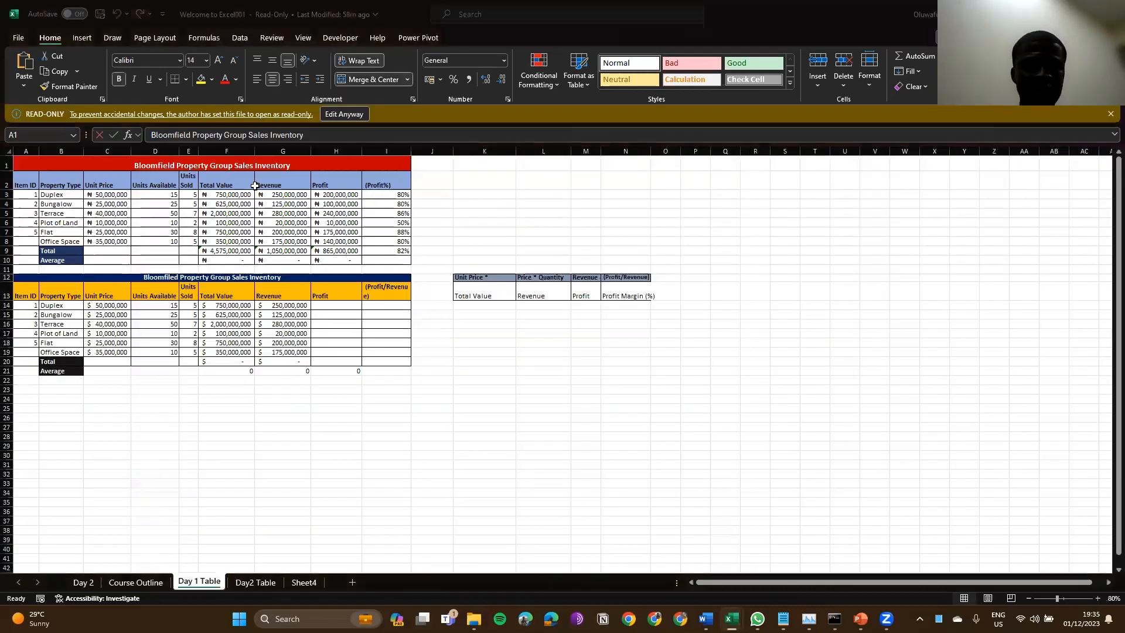
key(alt+Tab)
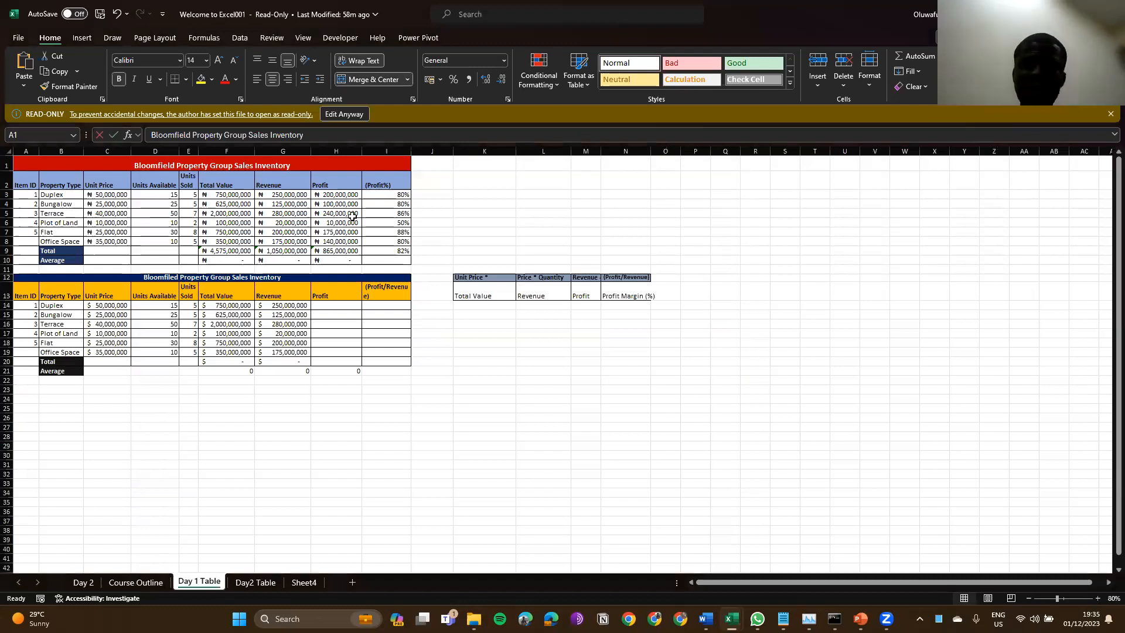
key(alt+Tab)
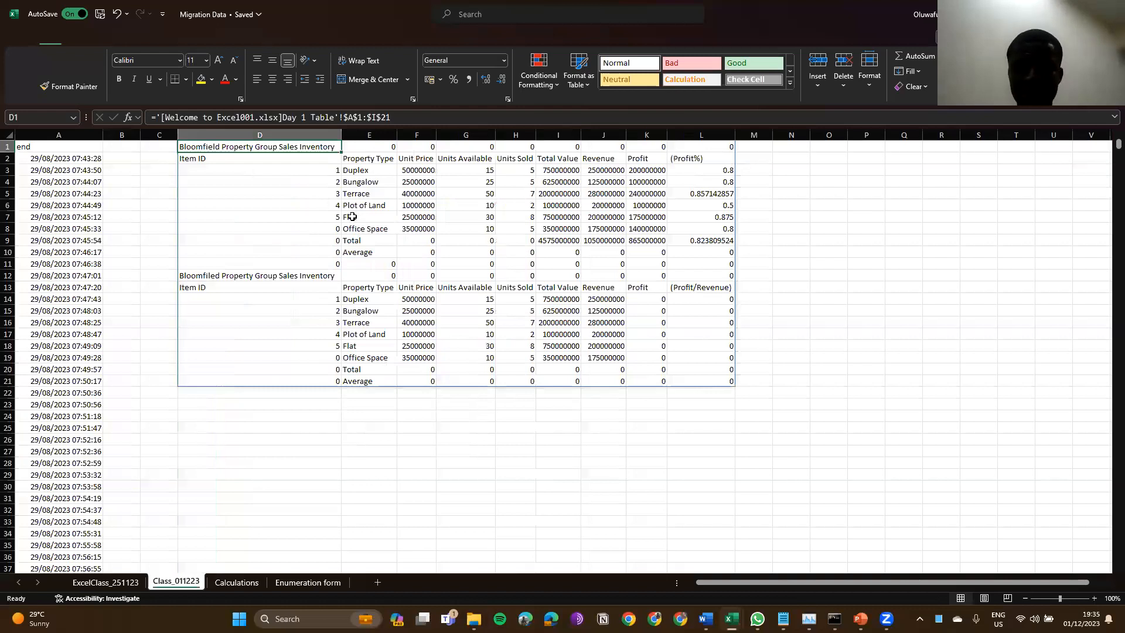
key(alt+Tab)
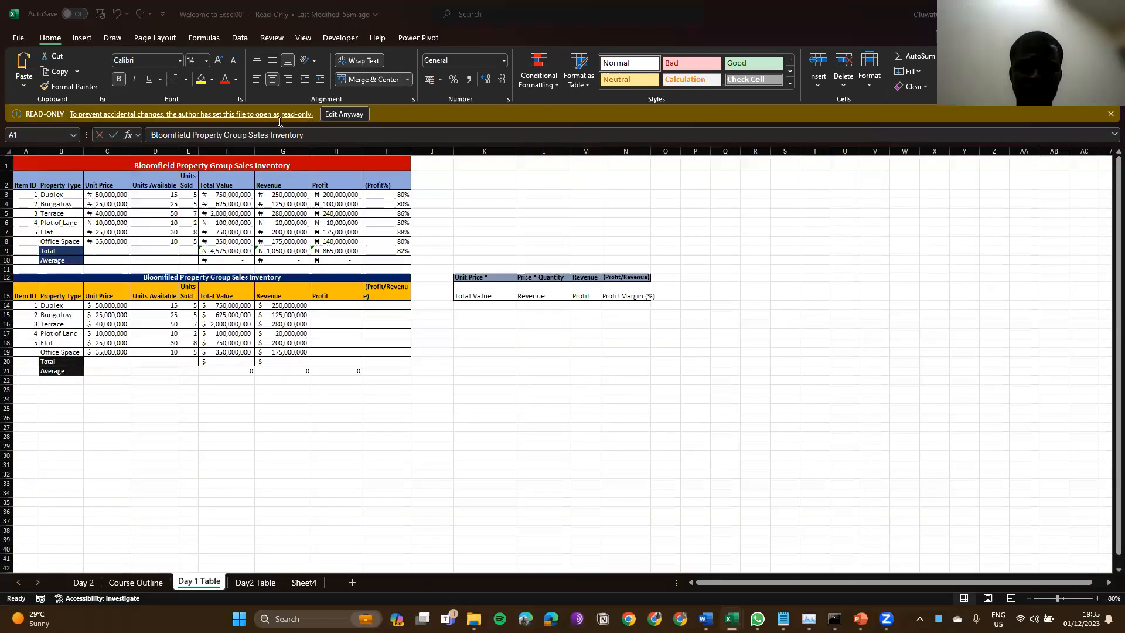
key(alt+Tab)
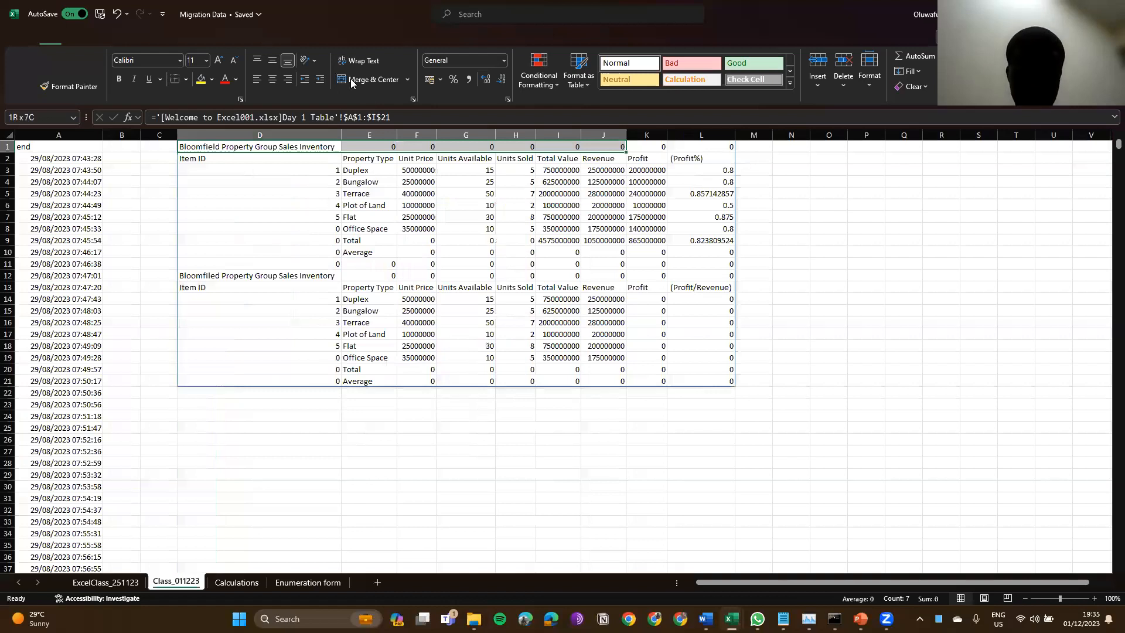
click(353, 81)
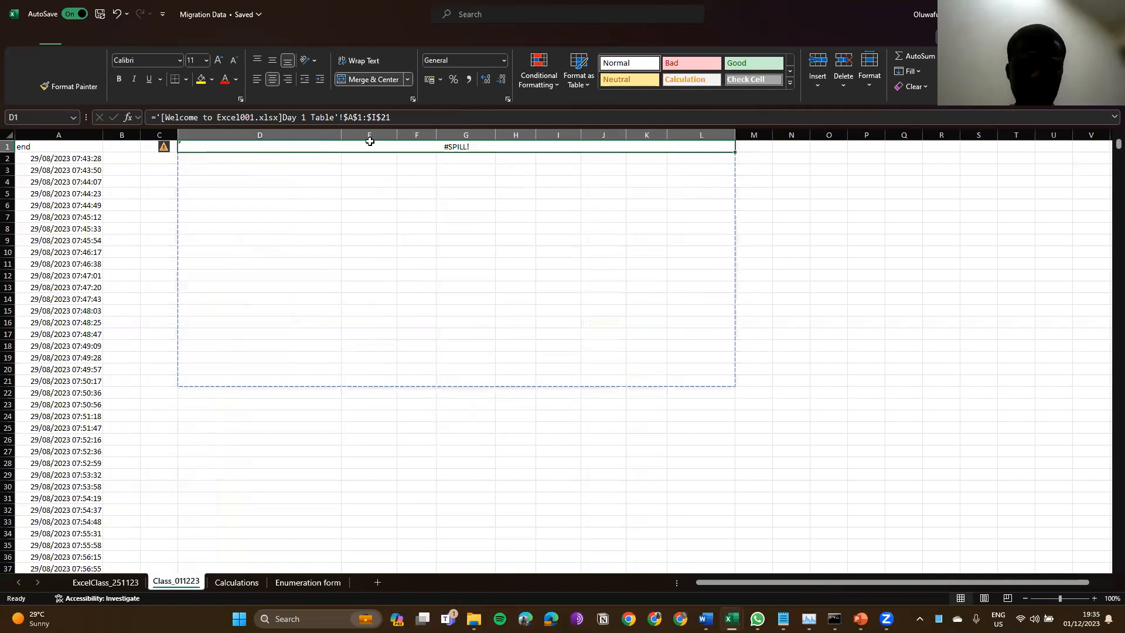
key(ctrl+z)
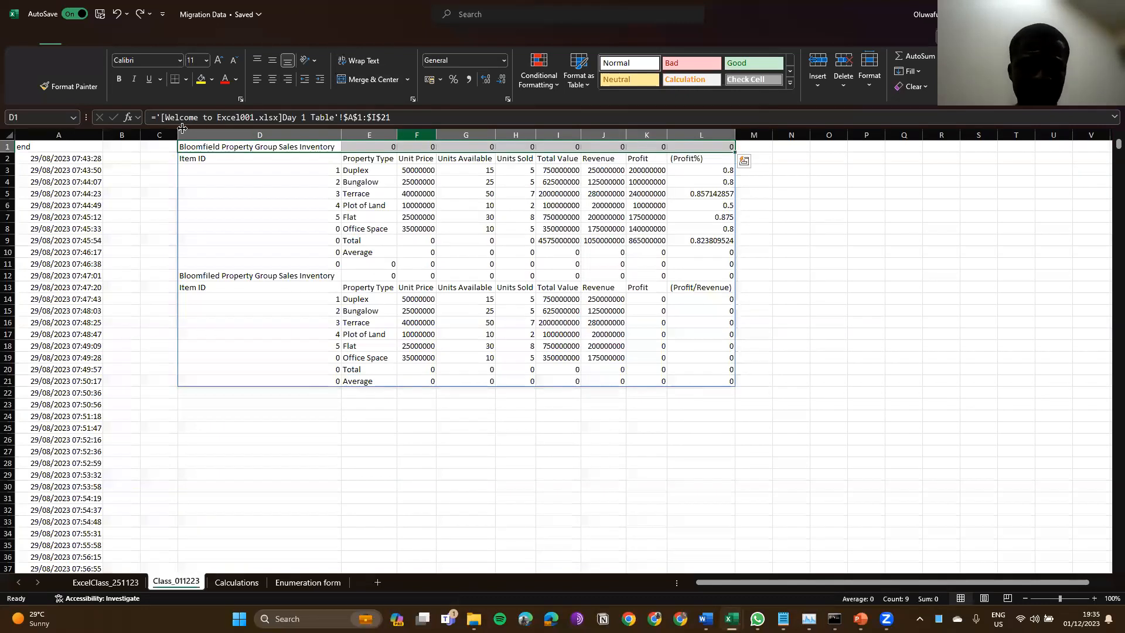
key(ctrl+z)
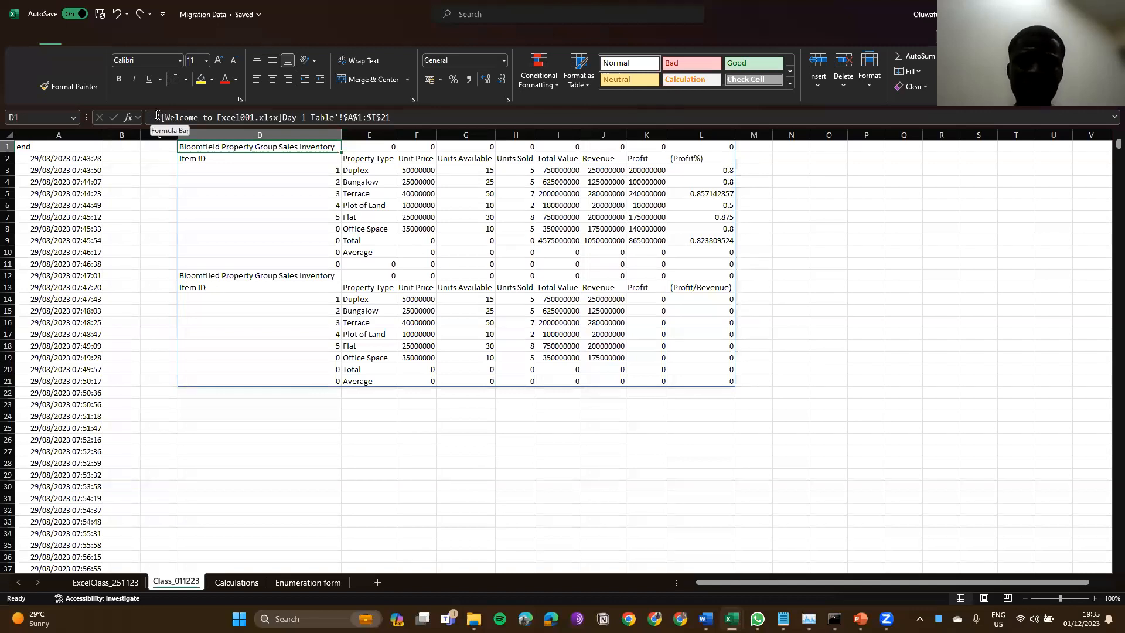
Step: Temporarily repoint D1's link from $A$1:$I$21 to D6, then undo to restore the range
drag(157, 115, 285, 117)
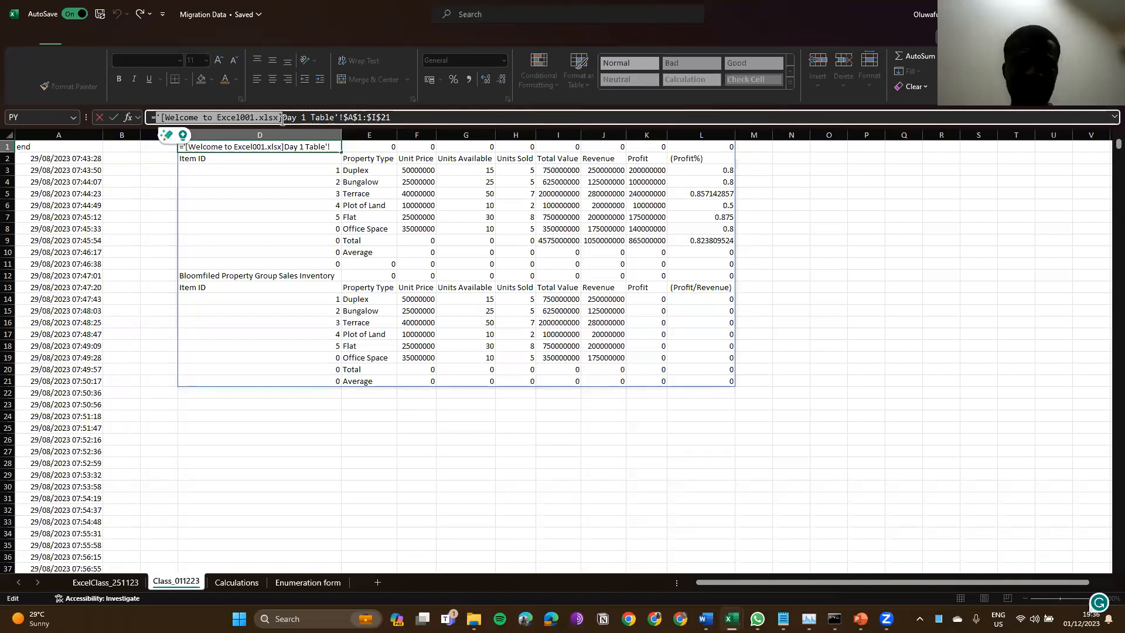
drag(283, 117, 344, 119)
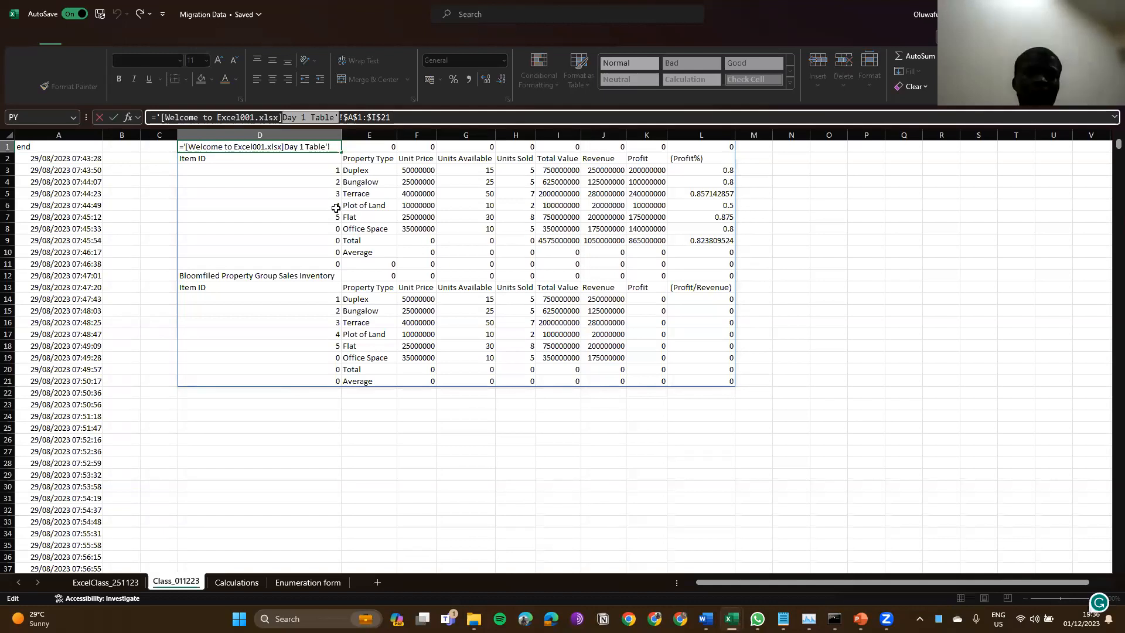
drag(344, 118, 391, 118)
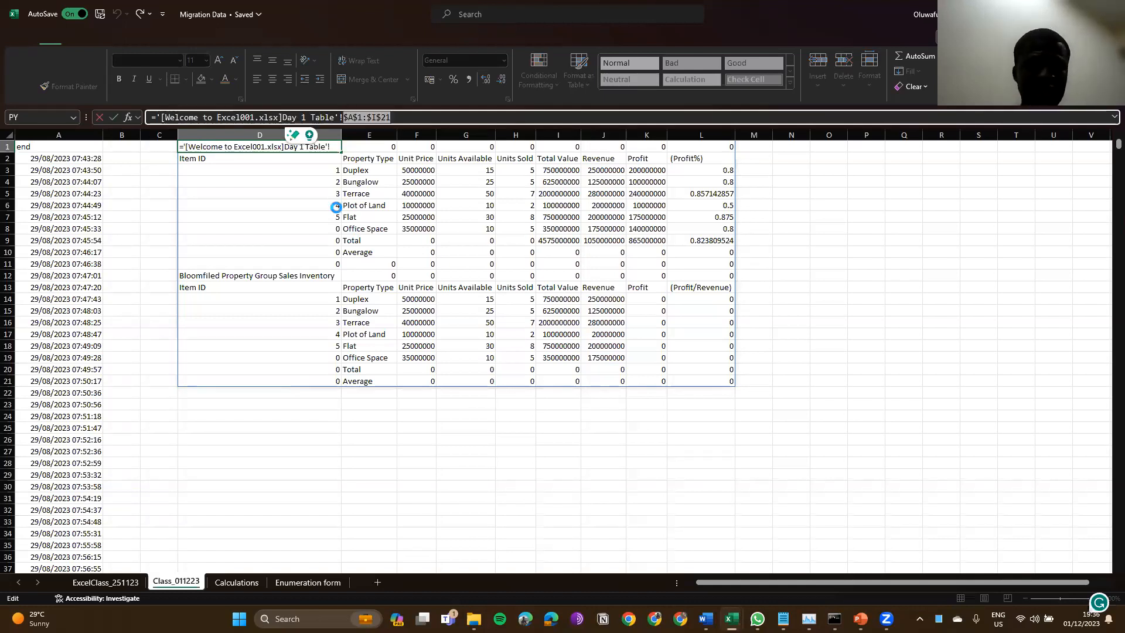
click(336, 206)
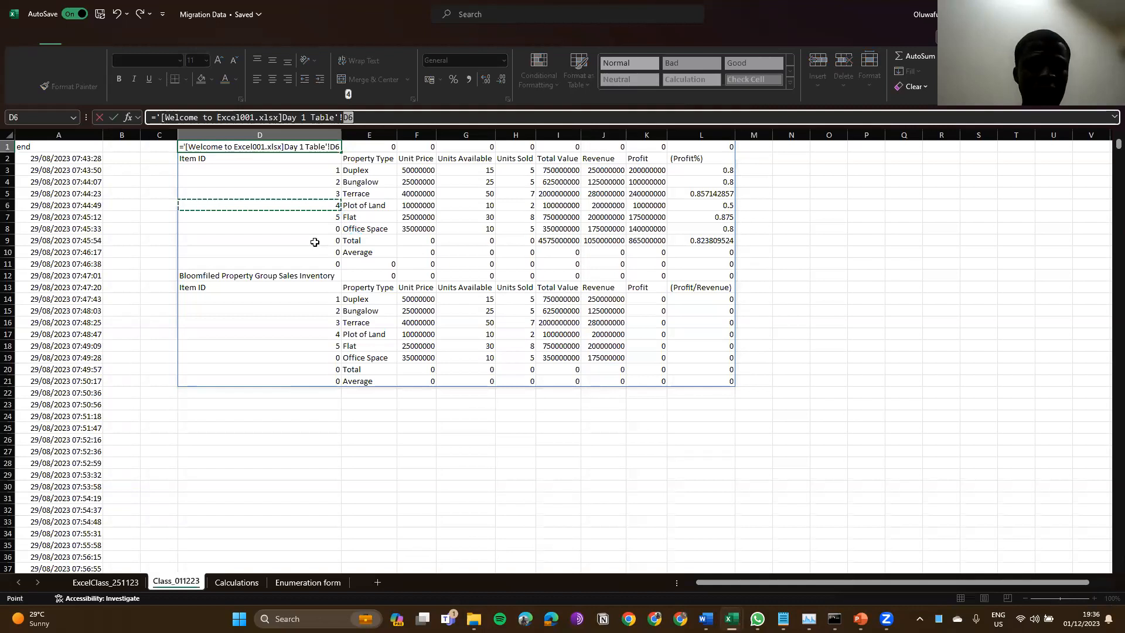
key(Return)
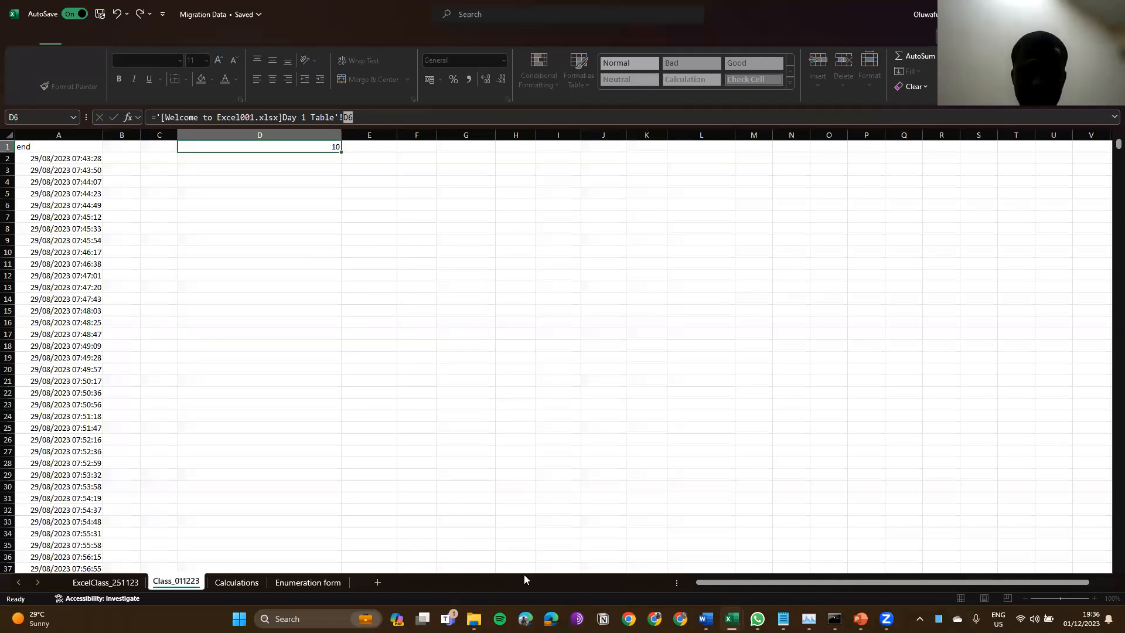
key(ctrl+z)
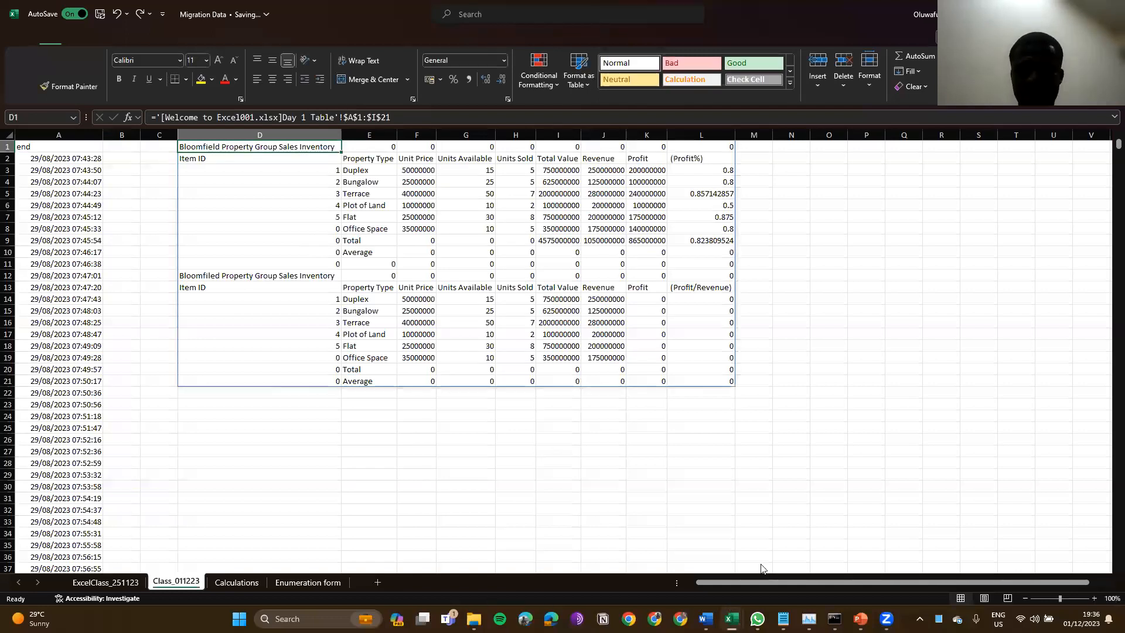
key(Down)
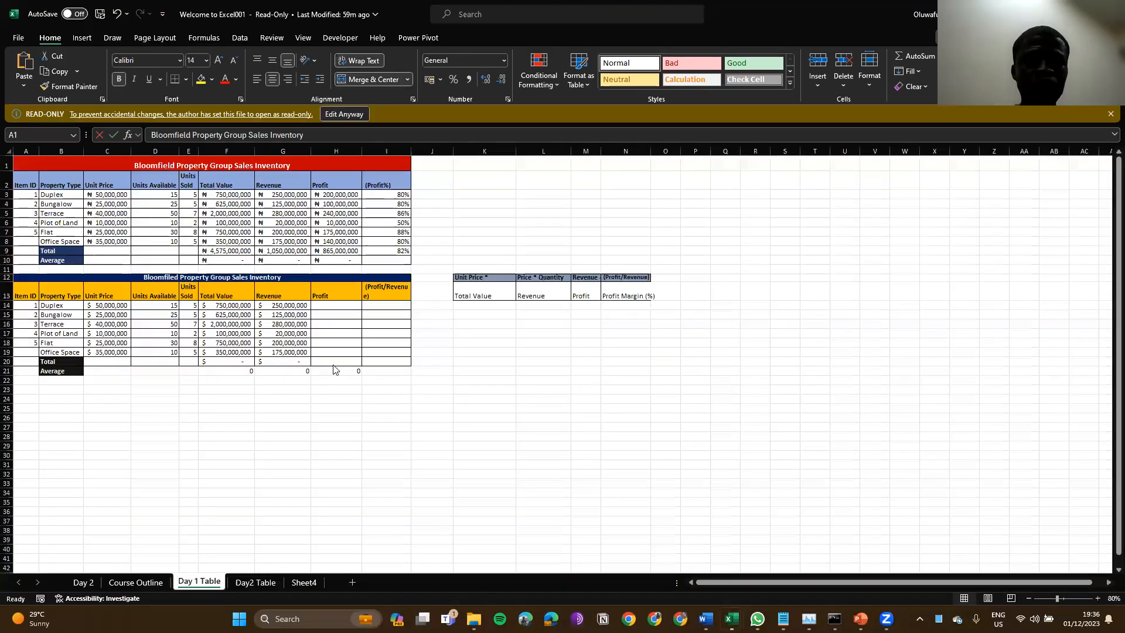
Step: Switch from Welcome to Excel001 to Migration Data and glance at the recent workbooks list
click(239, 356)
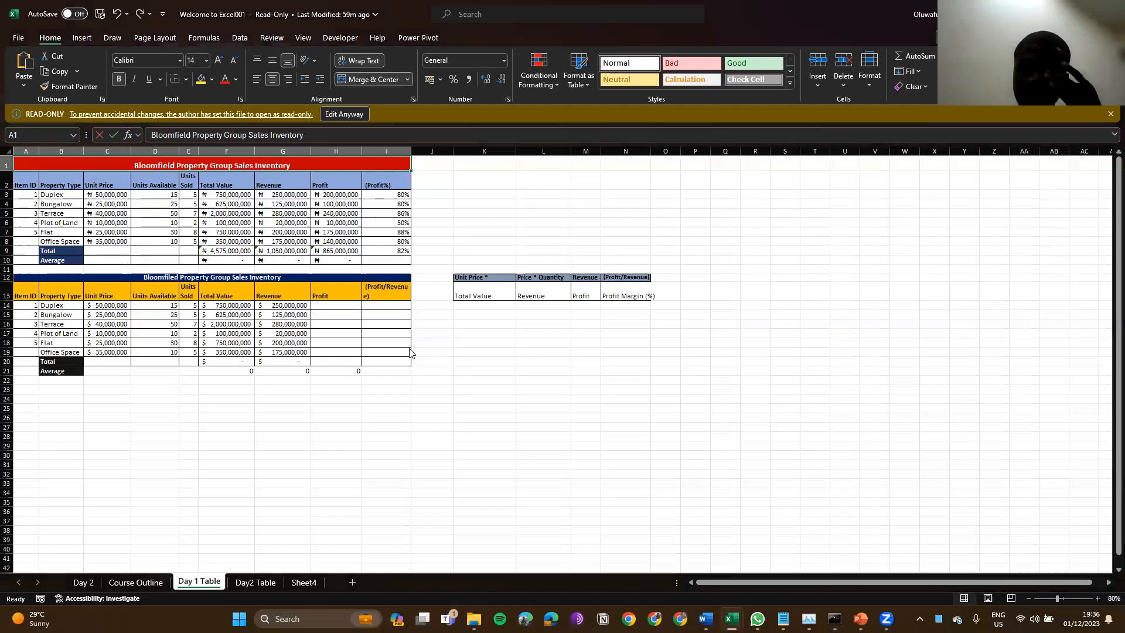
key(alt+Tab)
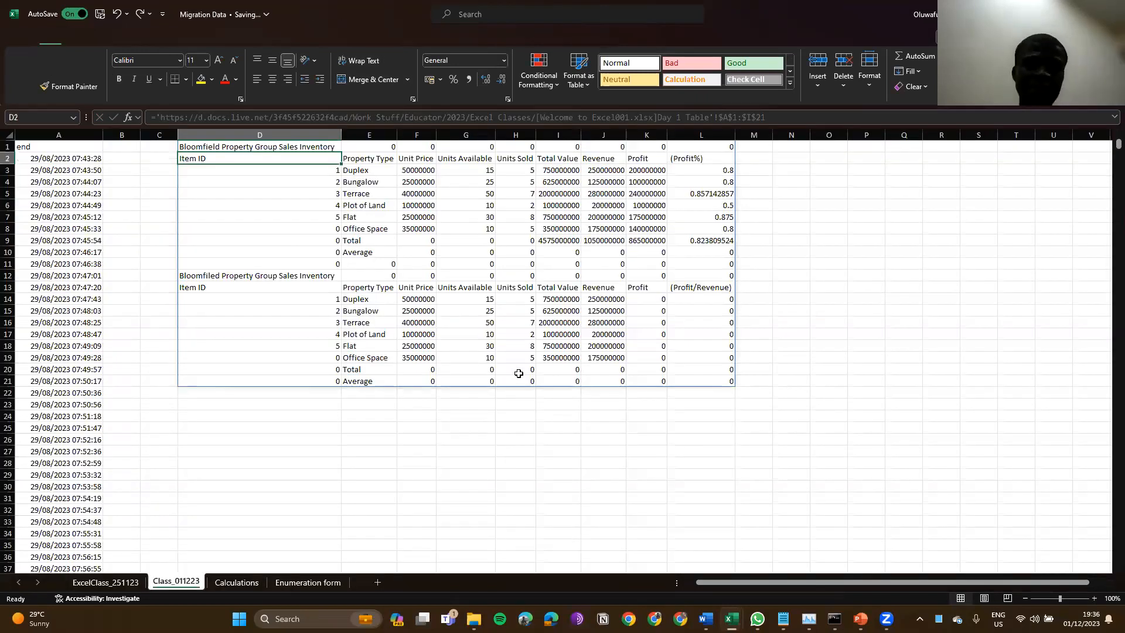
click(273, 317)
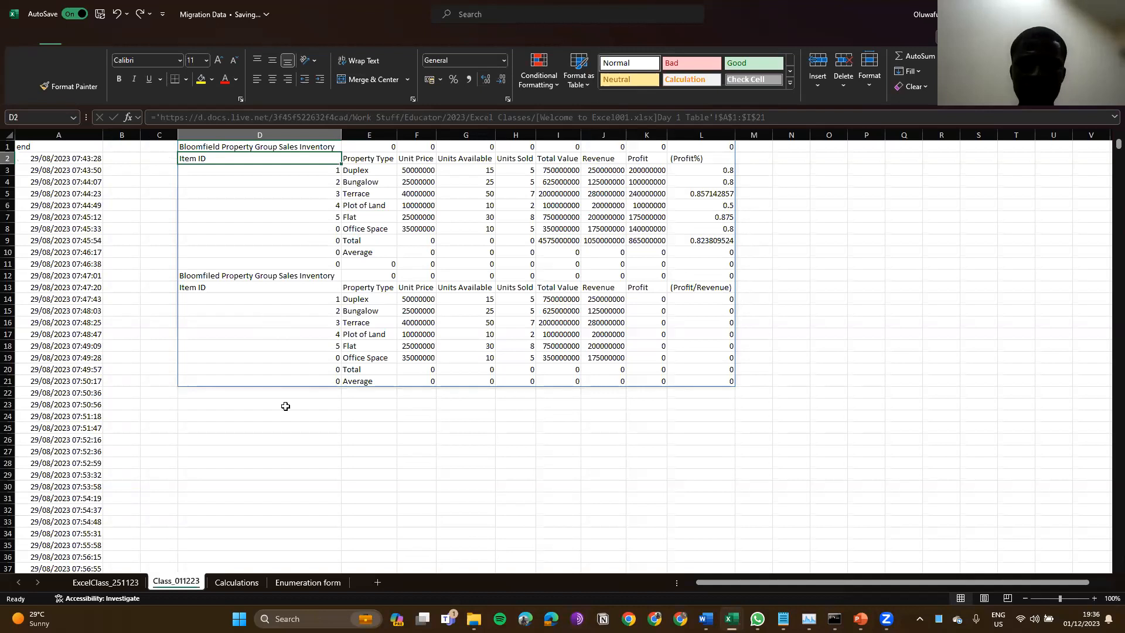
click(292, 460)
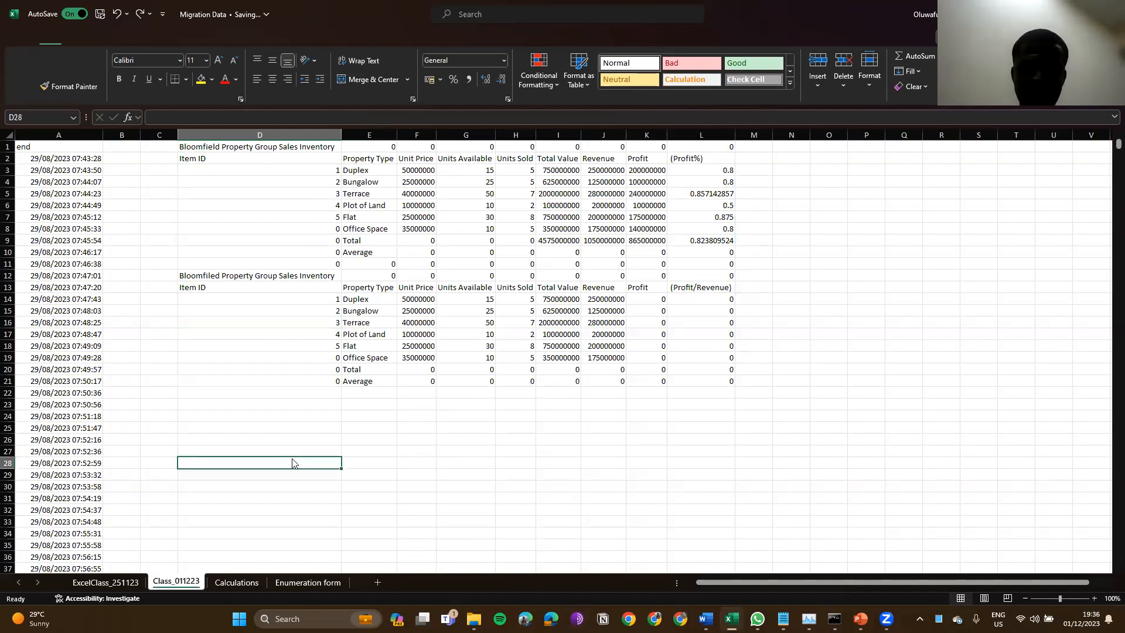
key(ctrl+o)
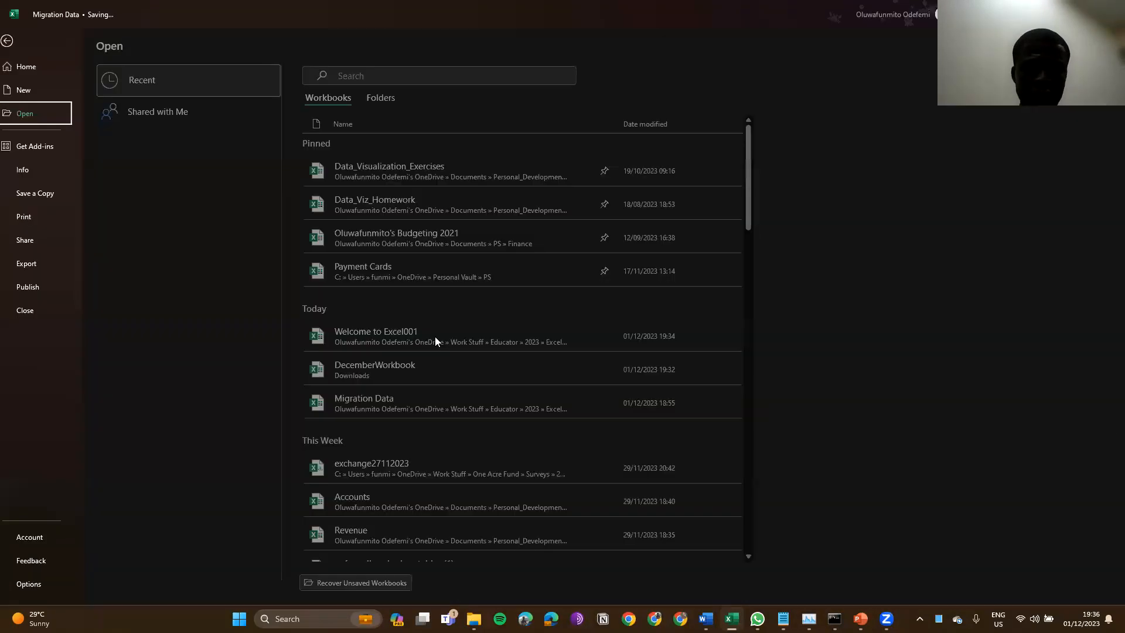
key(Escape)
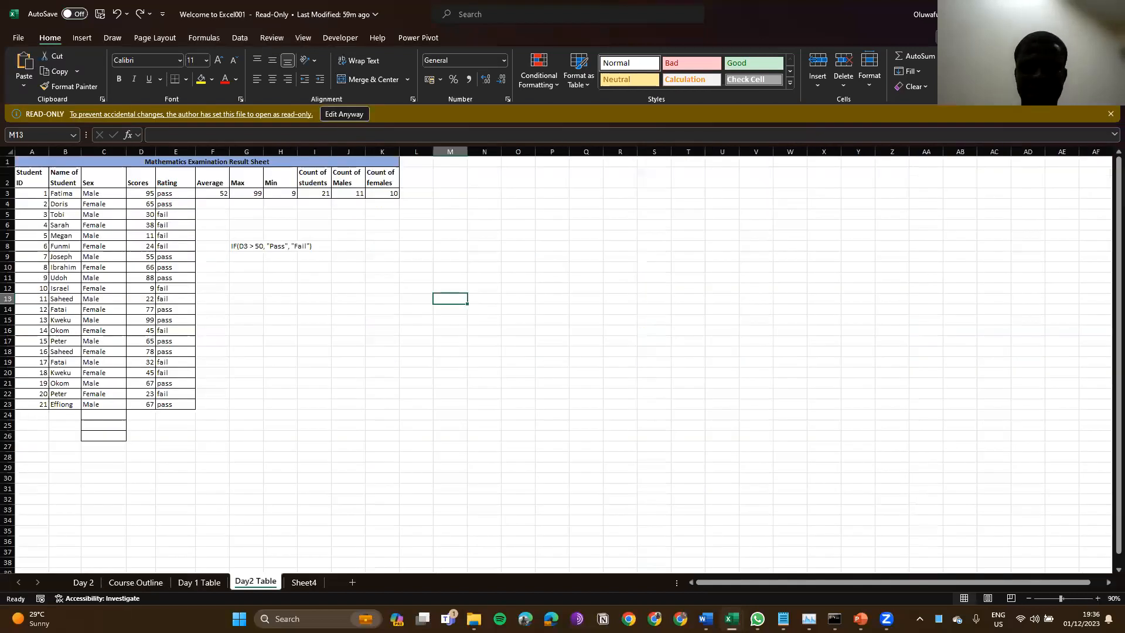
Step: Rename the source workbook to 'Welcome to Excel' and switch back to Migration Data
click(311, 17)
key(Return)
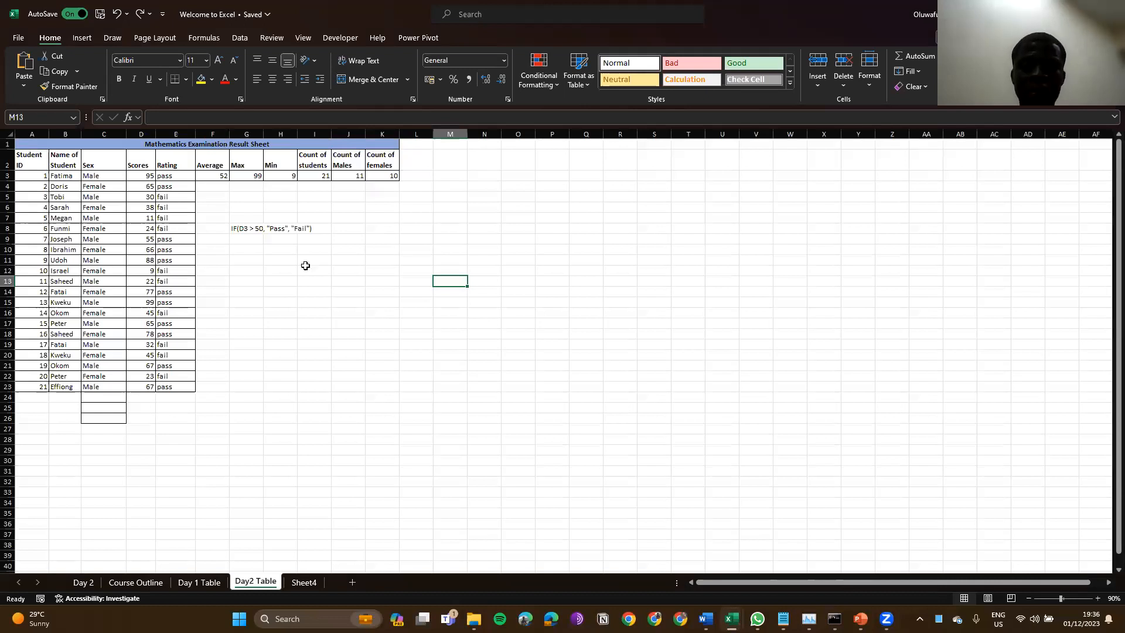
key(alt+Tab)
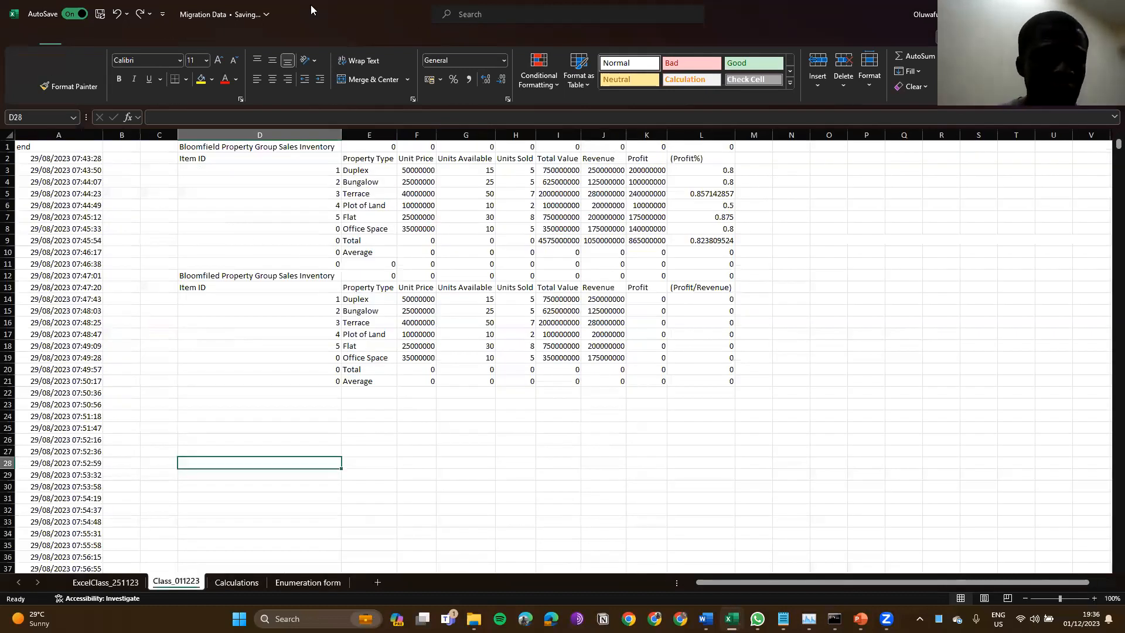
Step: Check that D1's link formula now references the Welcome to Excel workbook, leaving it unchanged
click(308, 147)
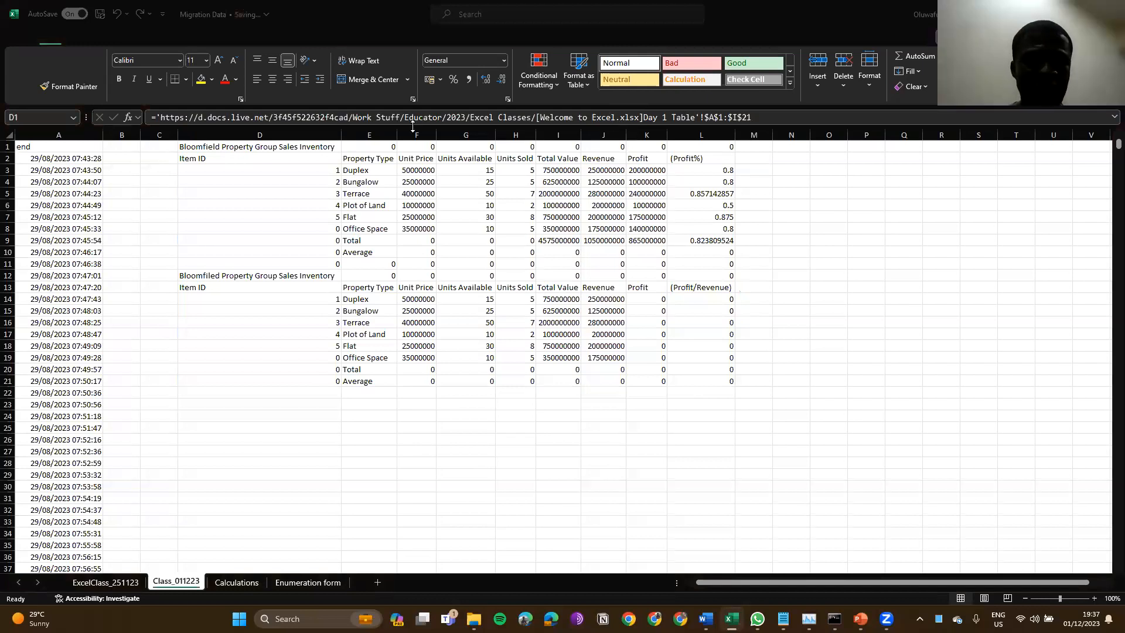
click(66, 48)
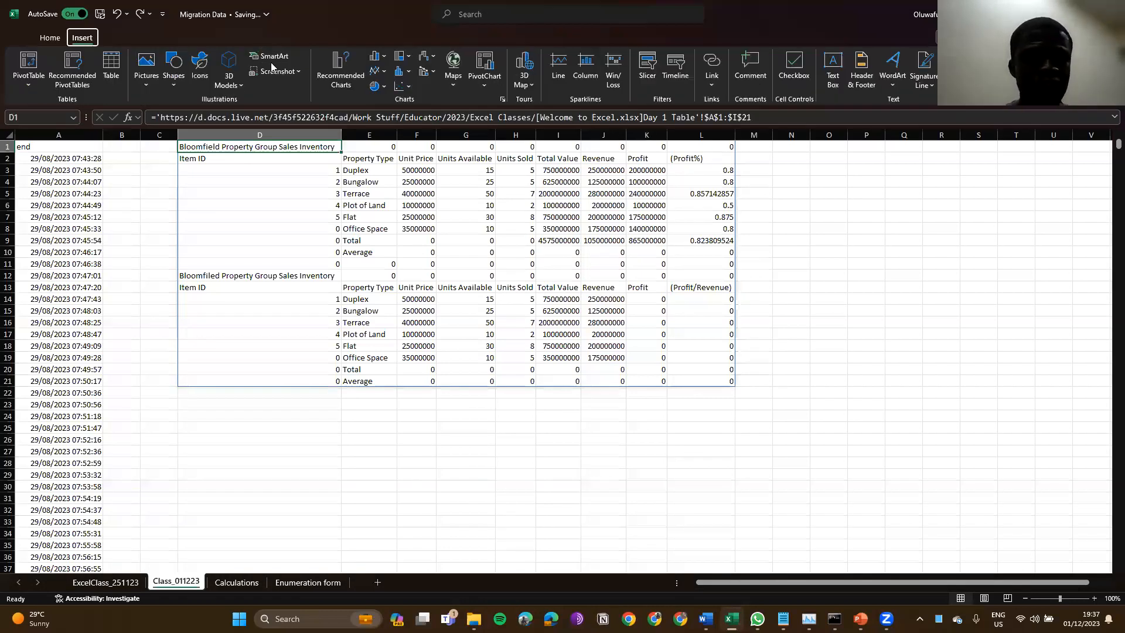
click(241, 38)
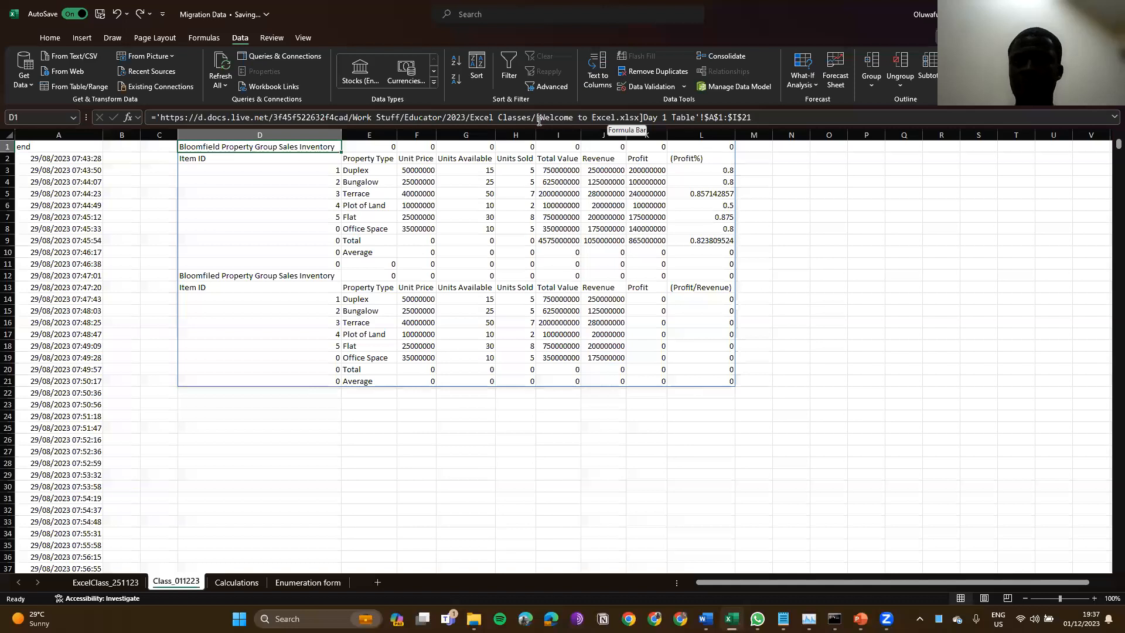
drag(615, 118, 539, 120)
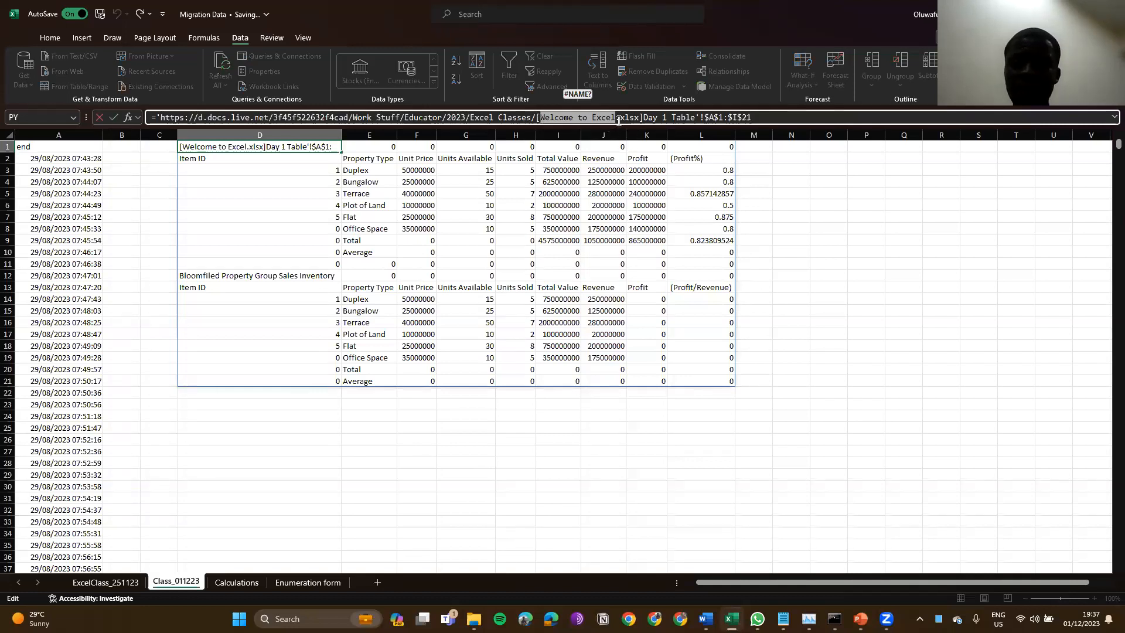
key(Escape)
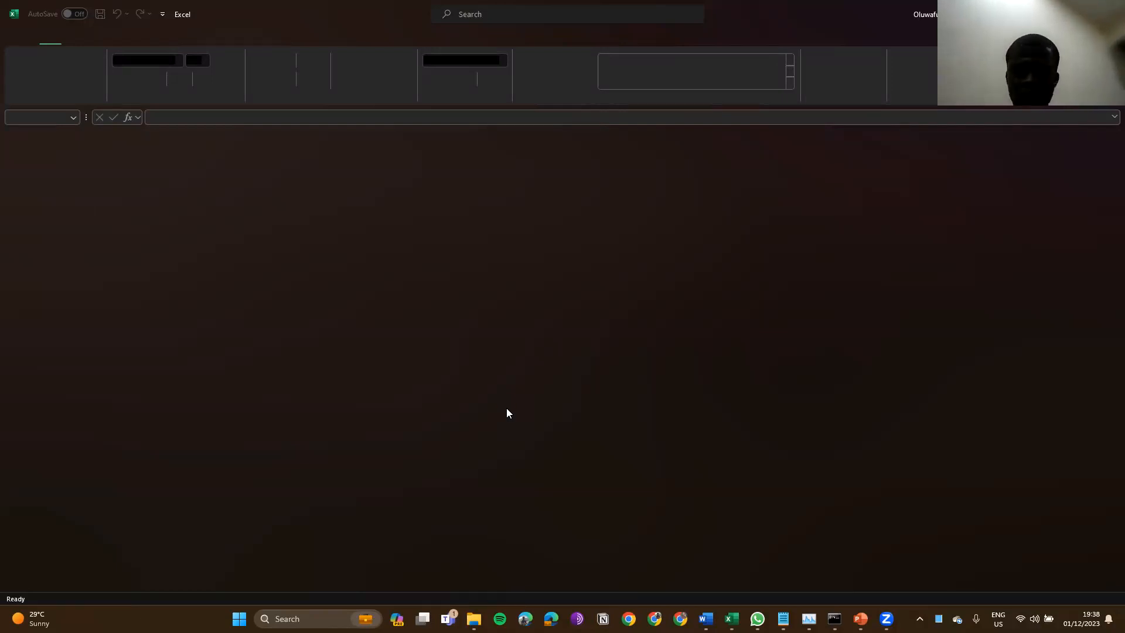
Step: Reopen Migration Data from the recent workbooks list
key(ctrl+o)
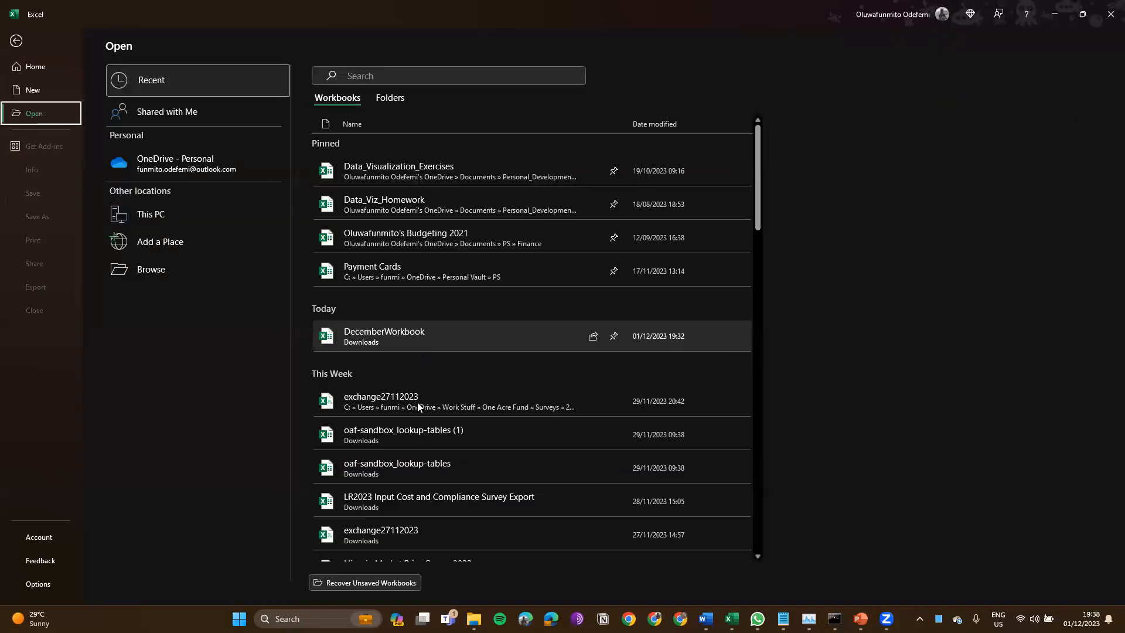
click(456, 347)
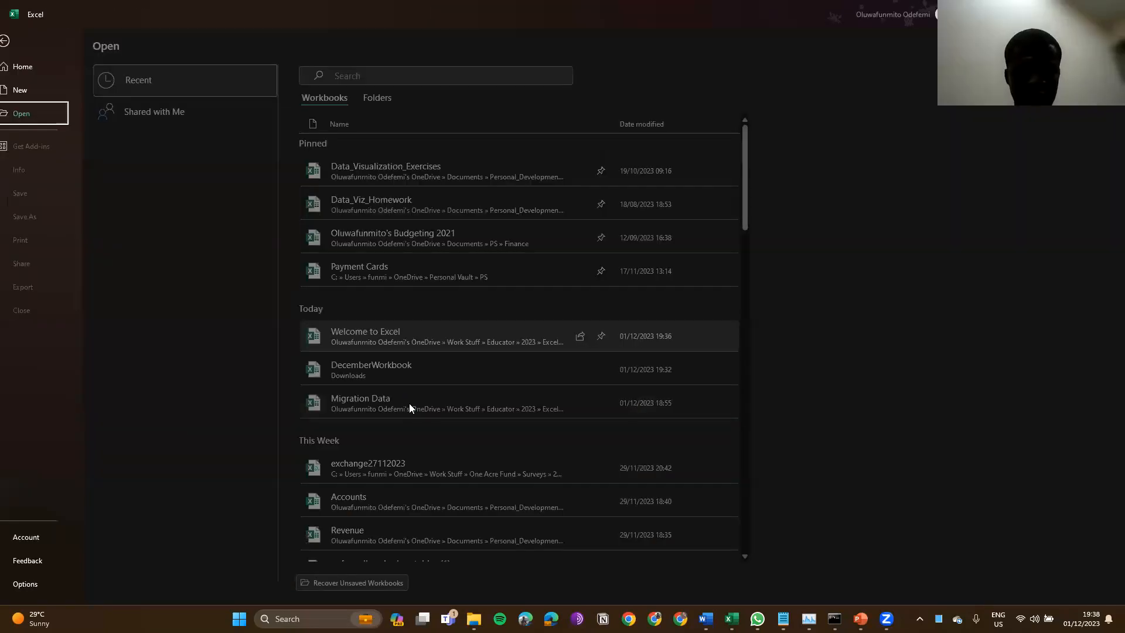
click(409, 404)
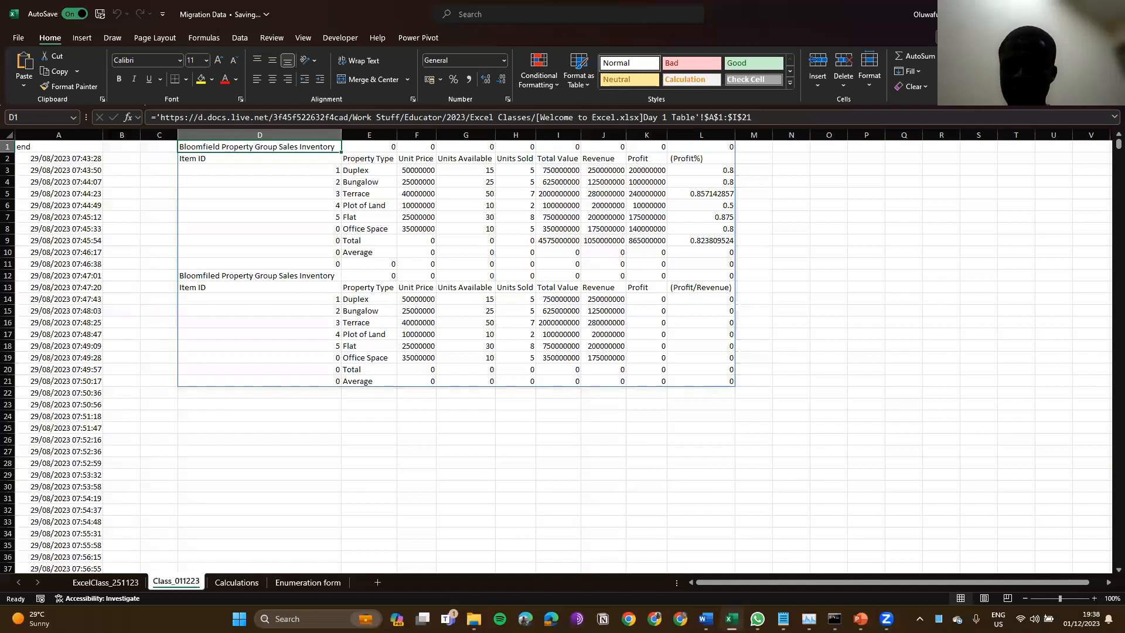
Step: Maximise the Migration Data window, then switch to File Explorer's Excel Classes folder
key(alt+Tab)
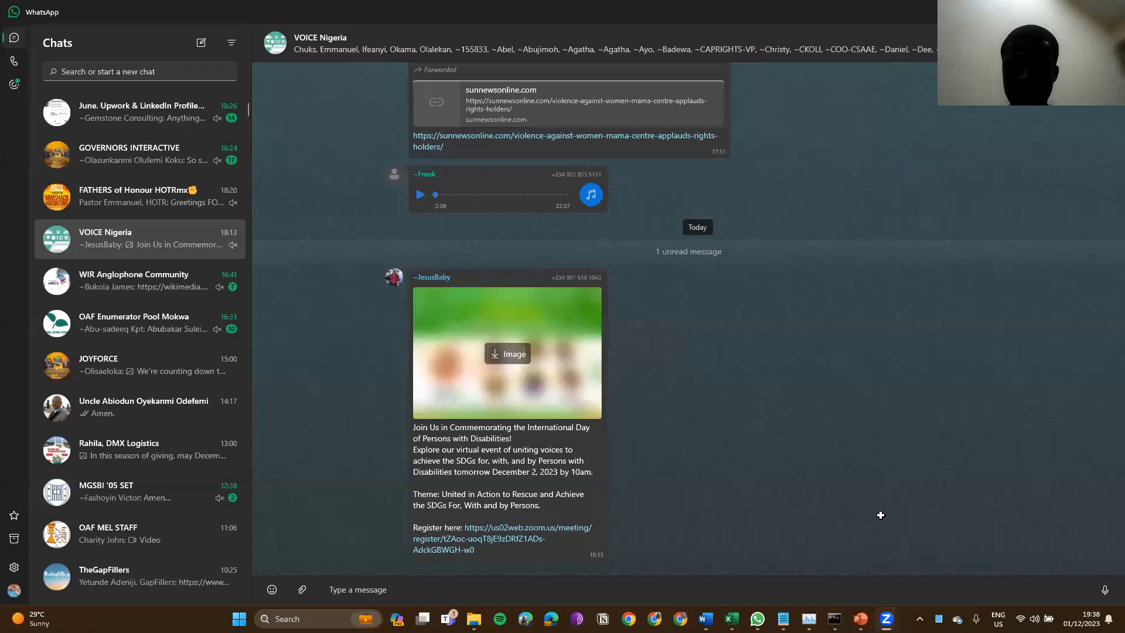
key(alt+Tab)
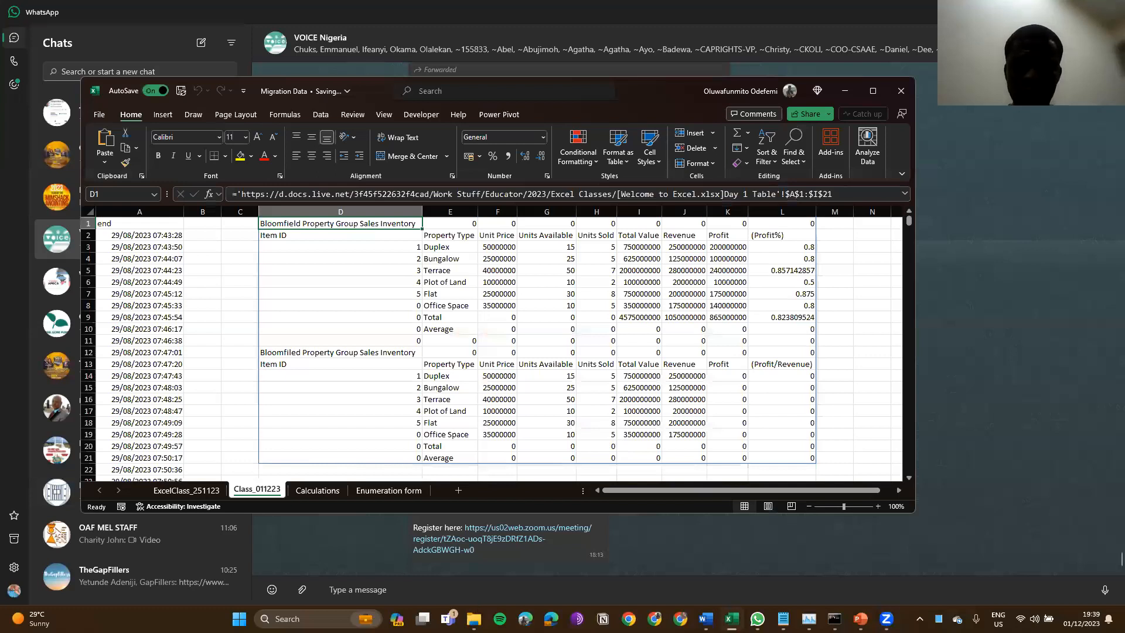
key(super+Up)
mouse_move(758, 619)
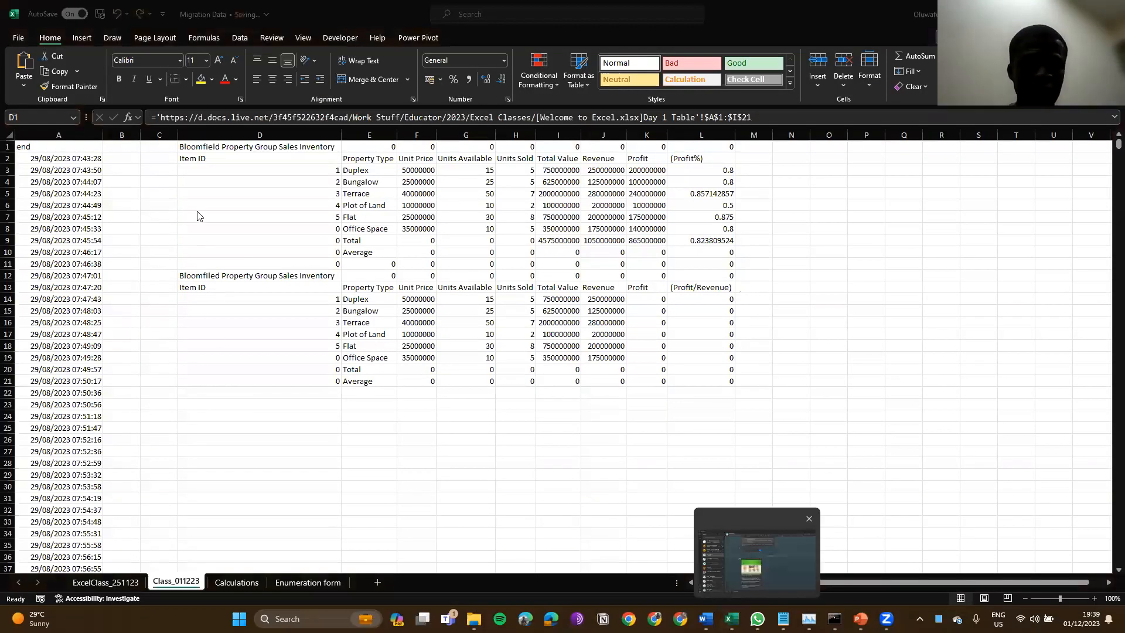
key(alt+Tab)
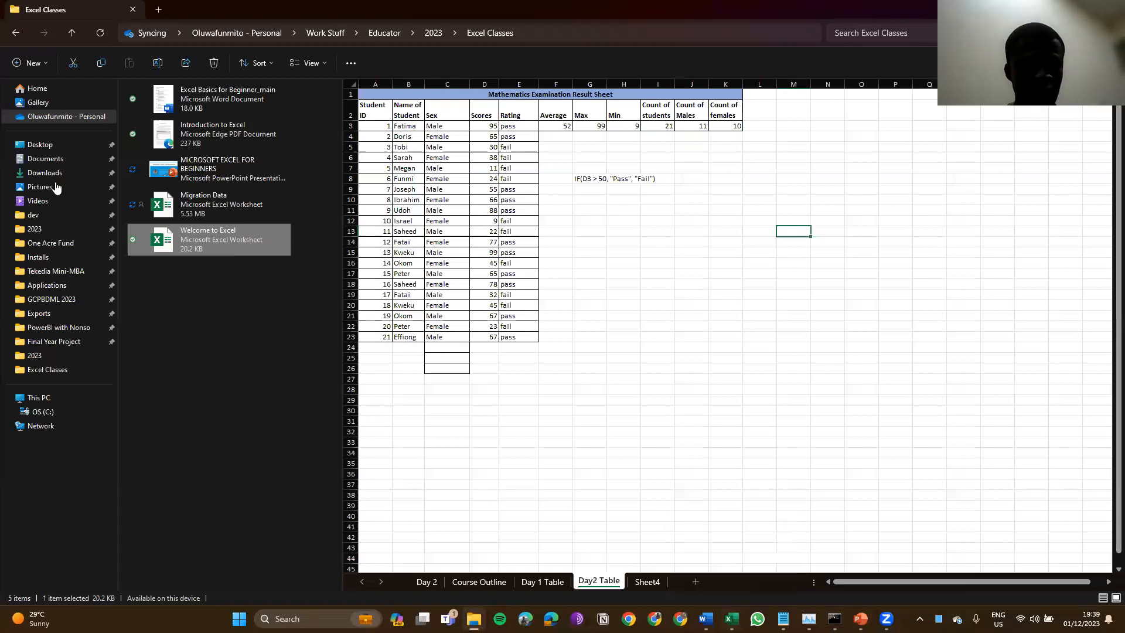
Step: Paste the Welcome to Excel workbook into the Downloads folder and switch back to Excel
click(47, 173)
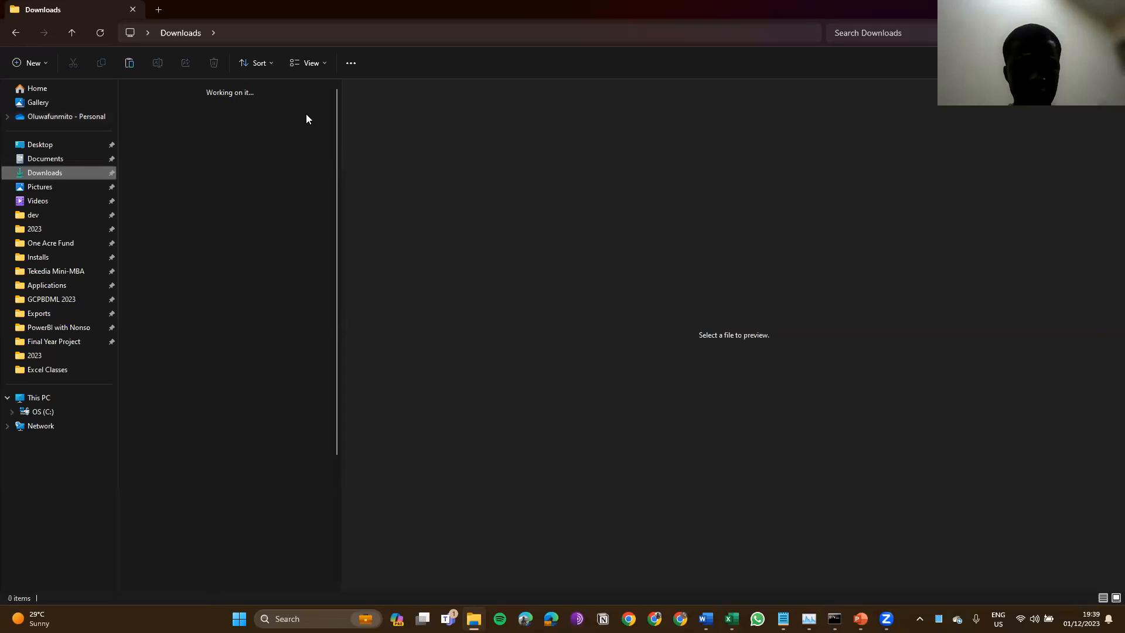
key(ctrl+v)
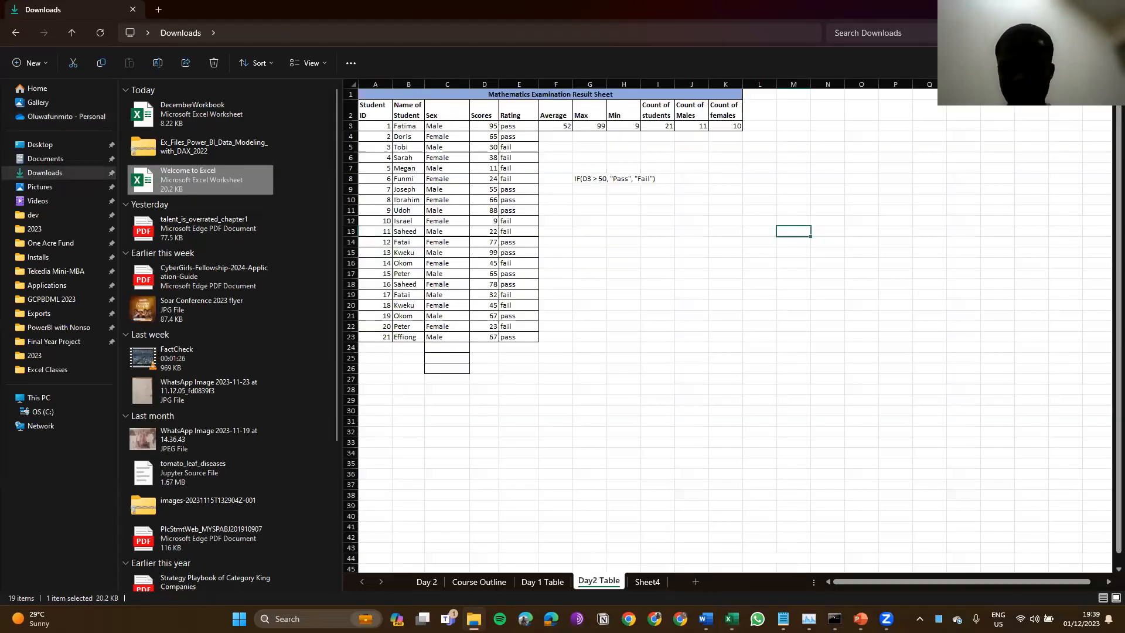
click(805, 455)
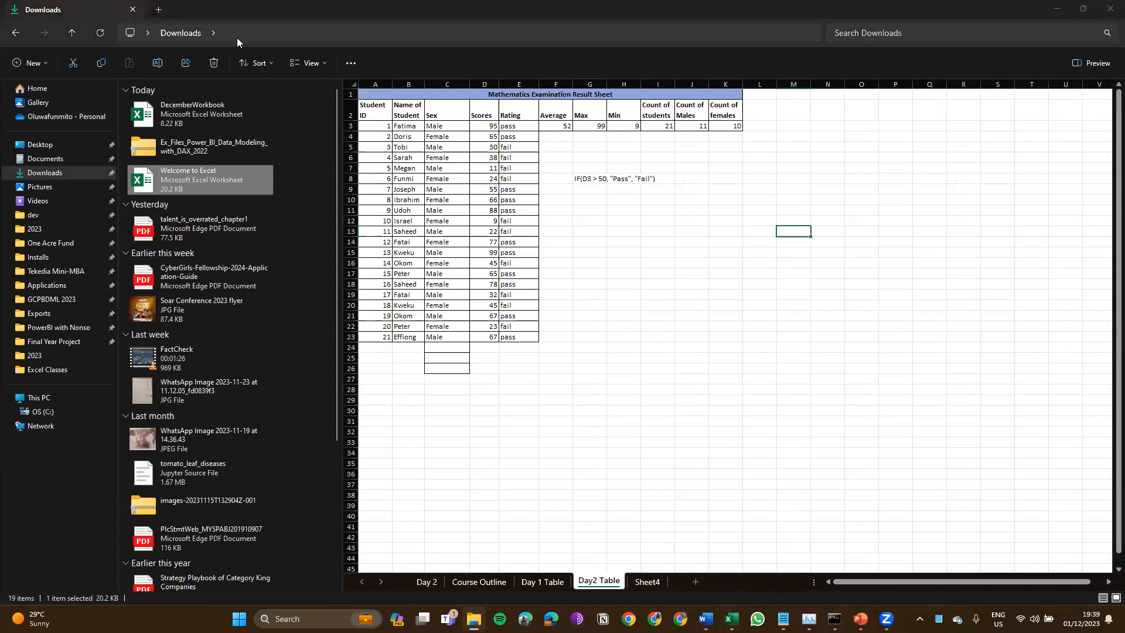
key(alt+Tab)
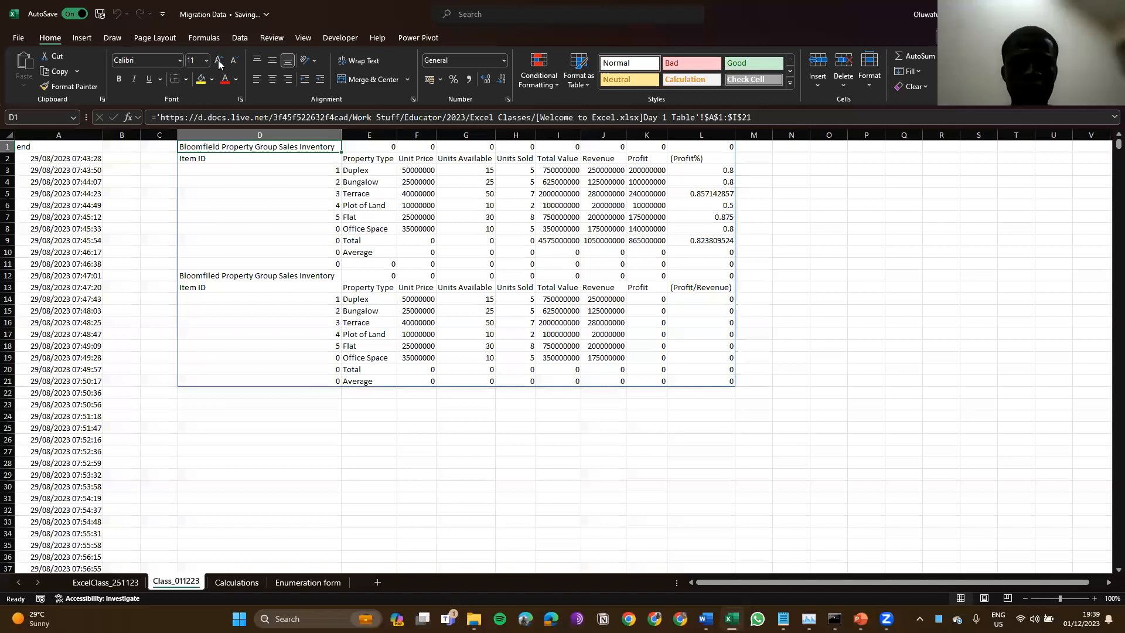
Step: Refresh all linked data in the Migration Data workbook from the Data tab
click(240, 38)
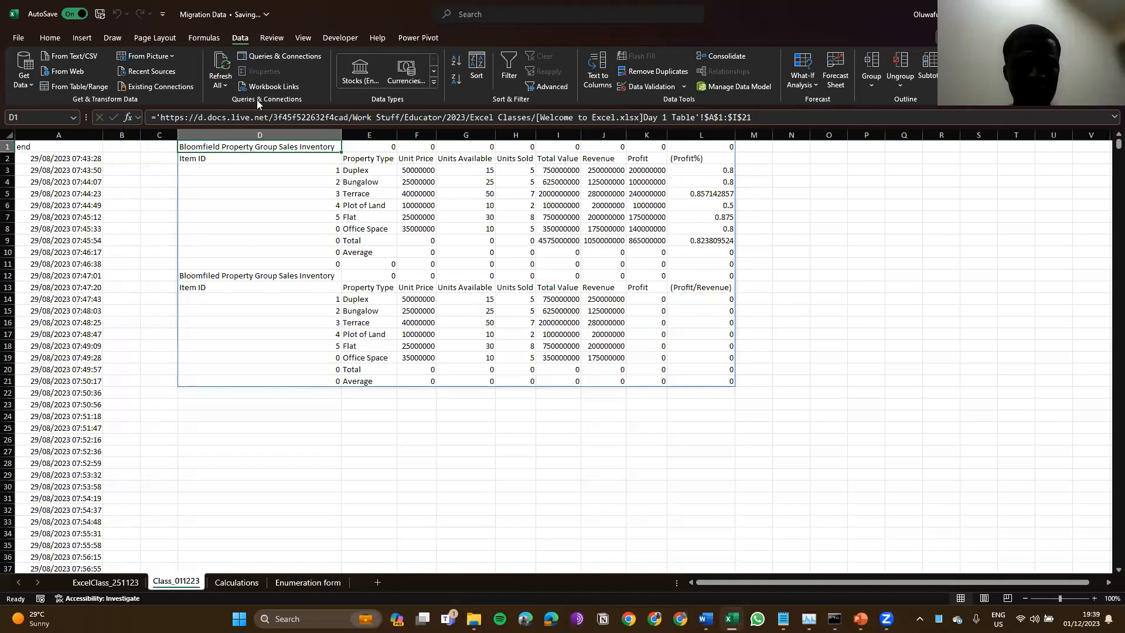
click(221, 82)
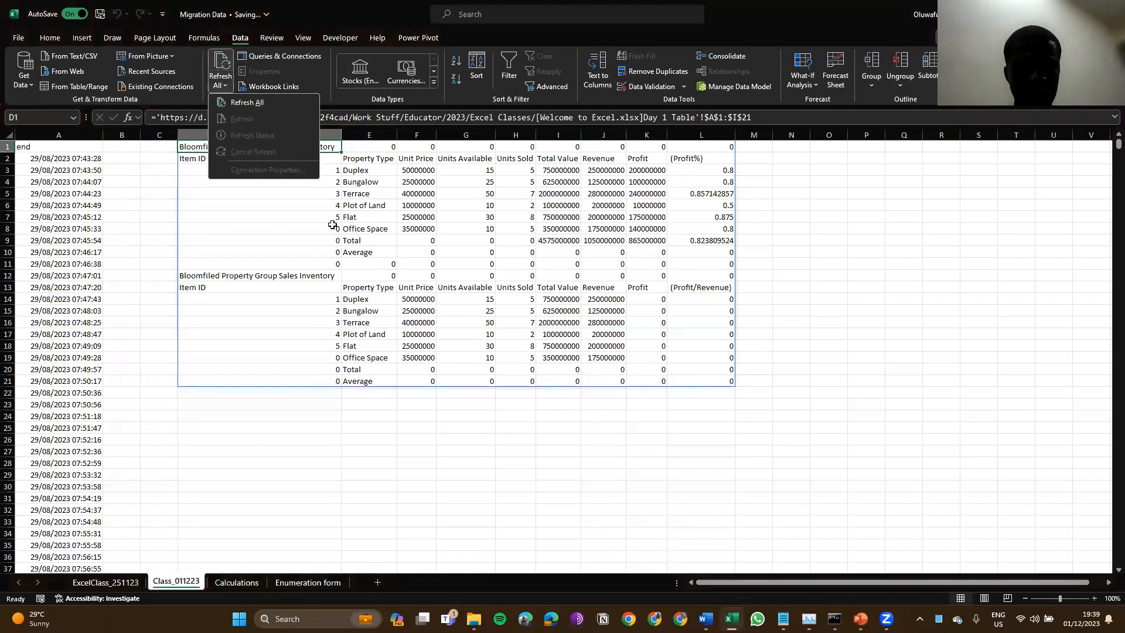
click(333, 224)
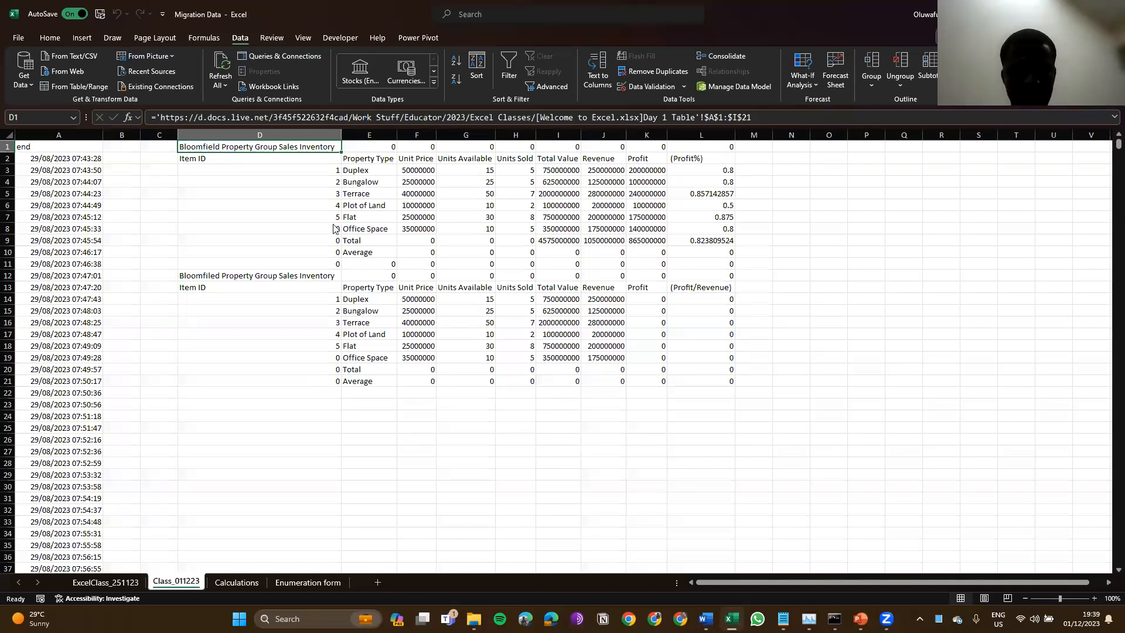
Step: Close and reopen Migration Data, accepting the update of its external links
key(ctrl+w)
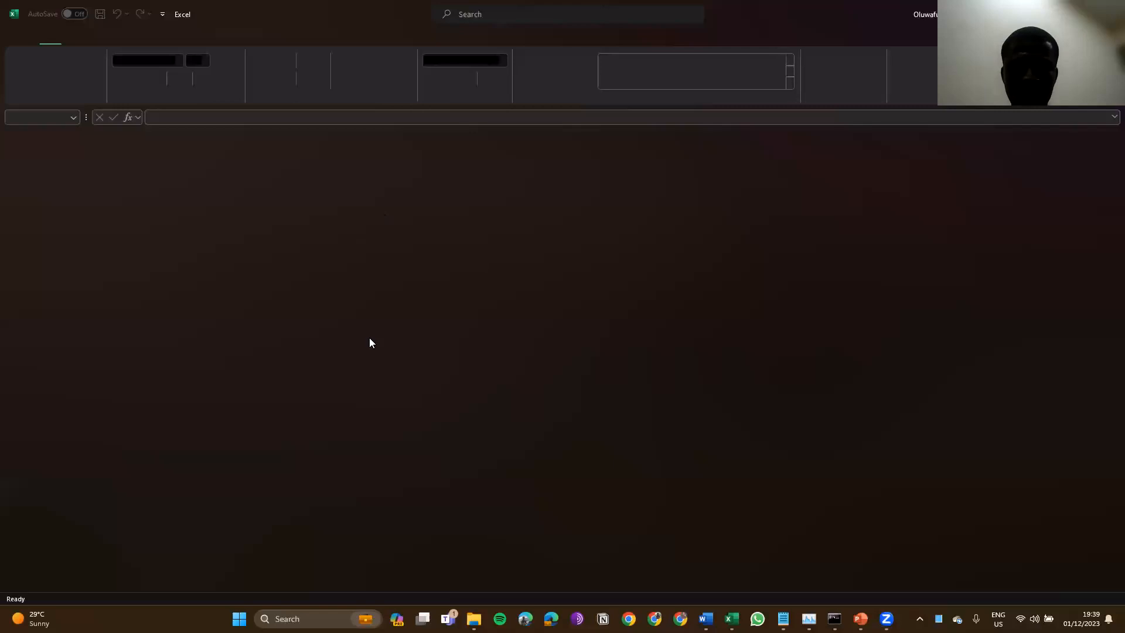
key(ctrl+o)
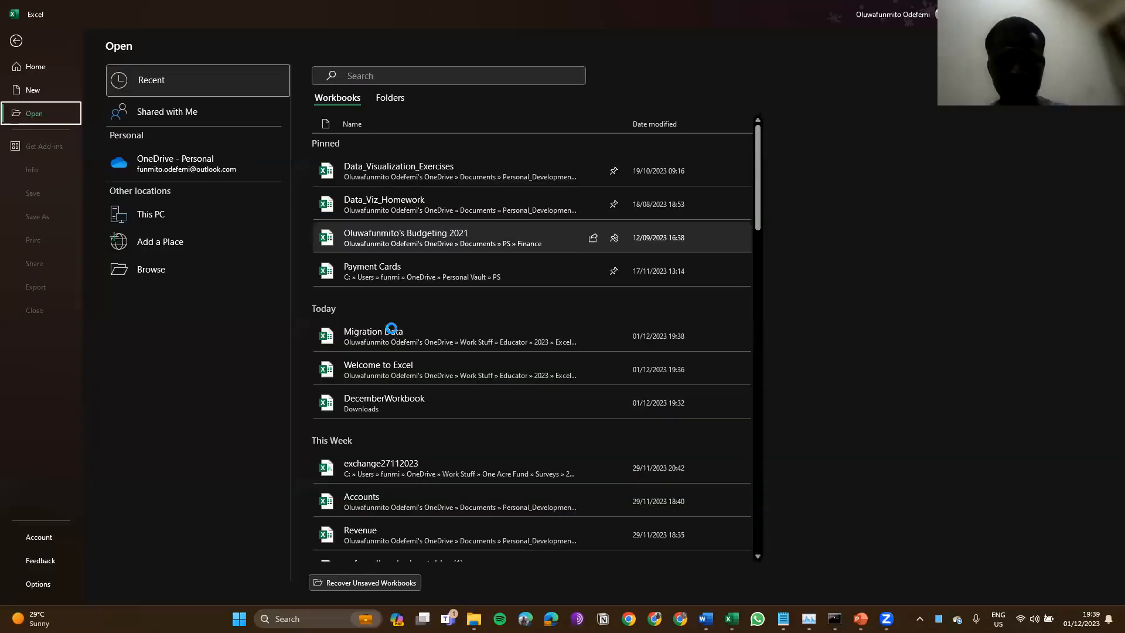
click(392, 333)
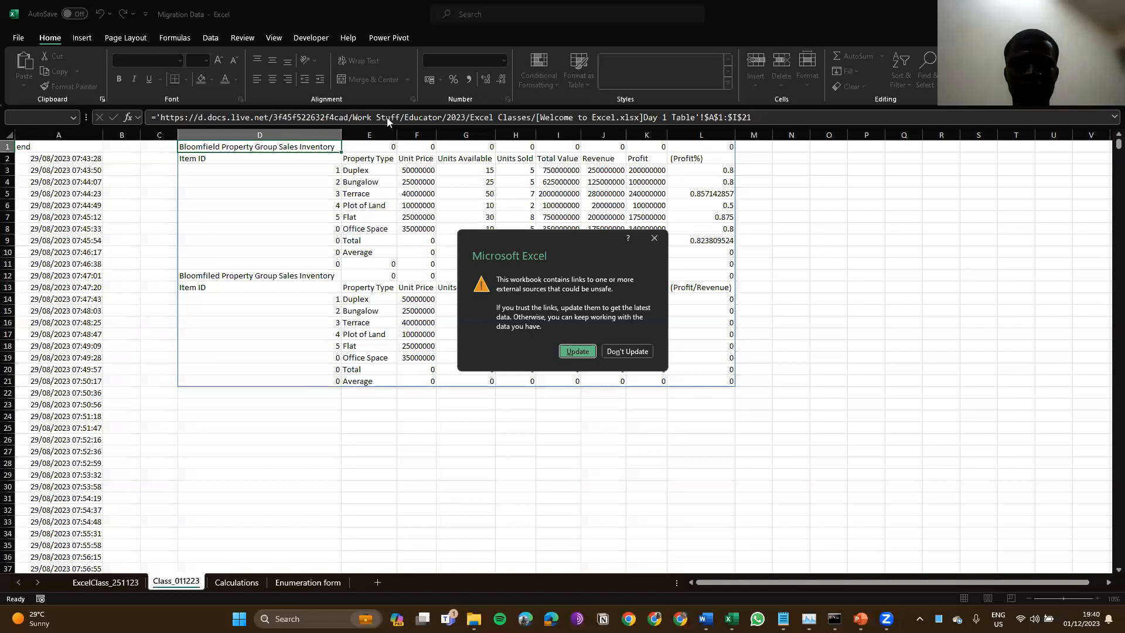
key(Return)
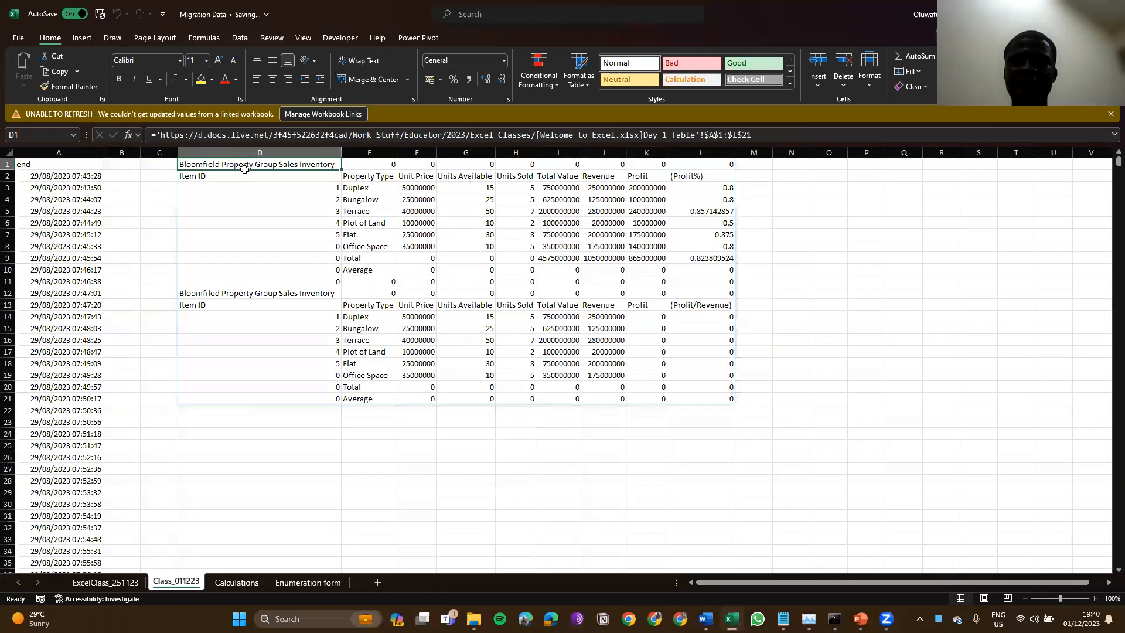
Step: Retry the refresh, then break and confirm breaking the Welcome to Excel.xlsx link in Workbook Links
click(335, 115)
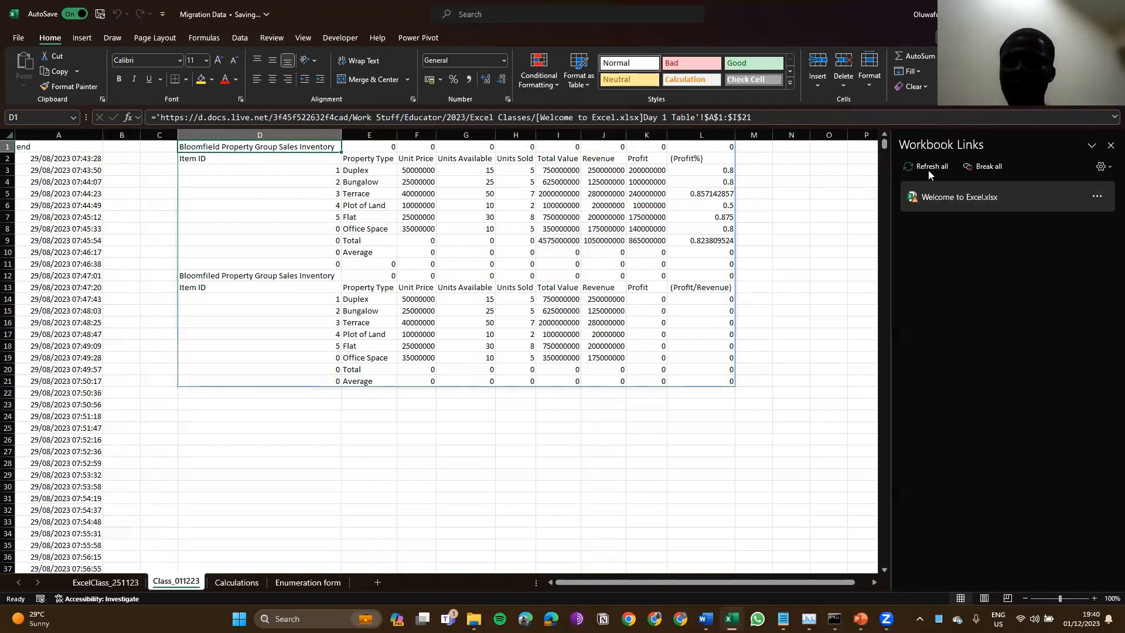
click(929, 168)
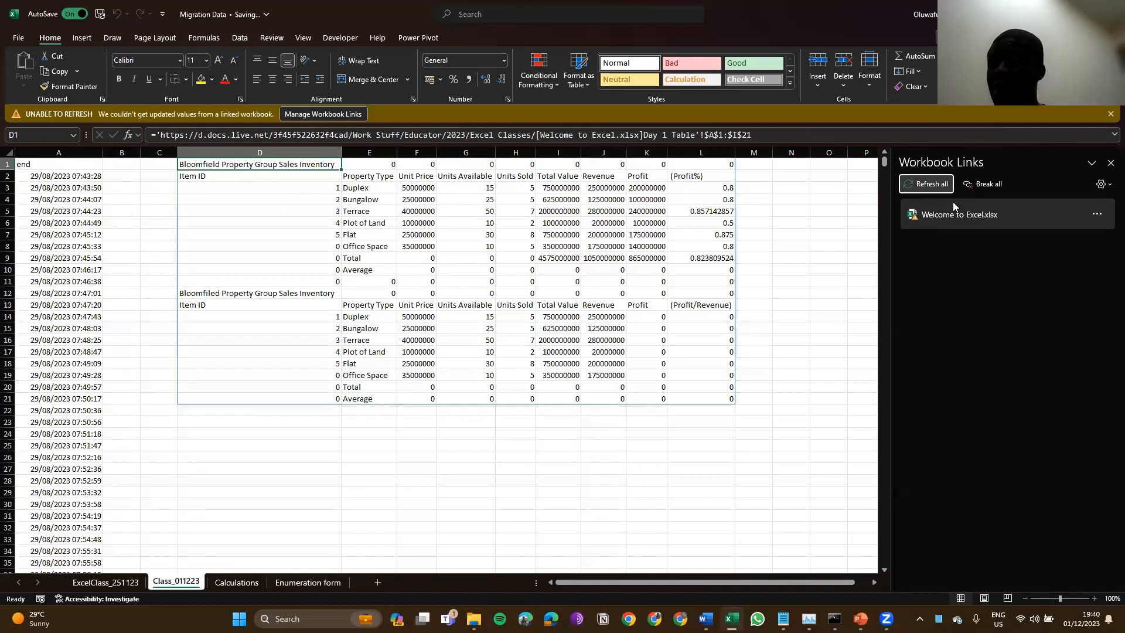
click(1095, 221)
click(1085, 275)
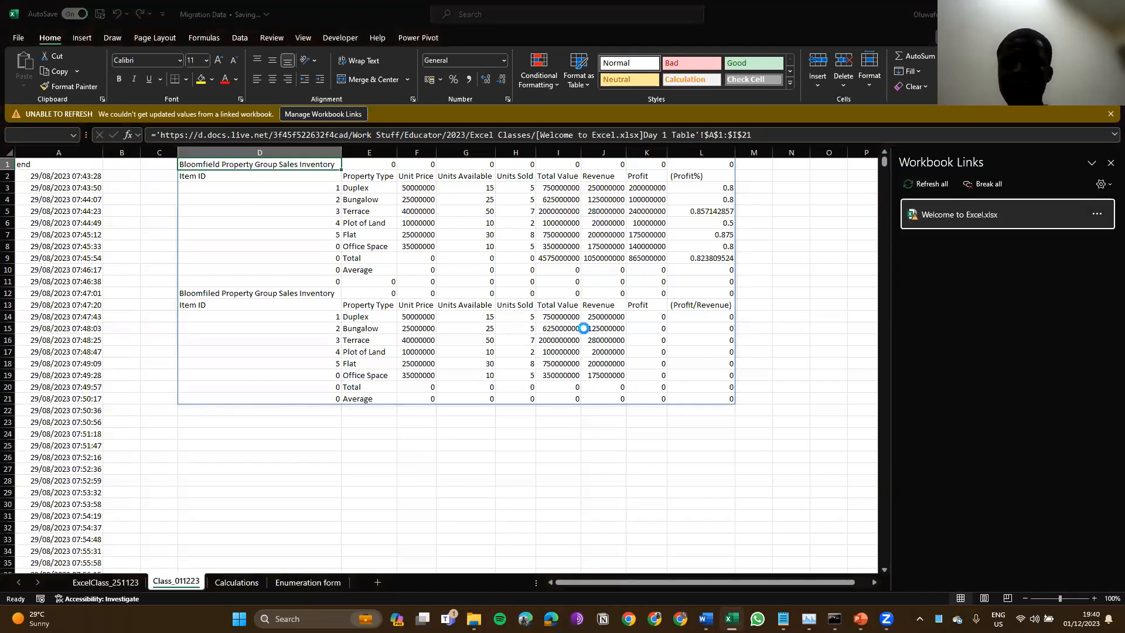
key(Return)
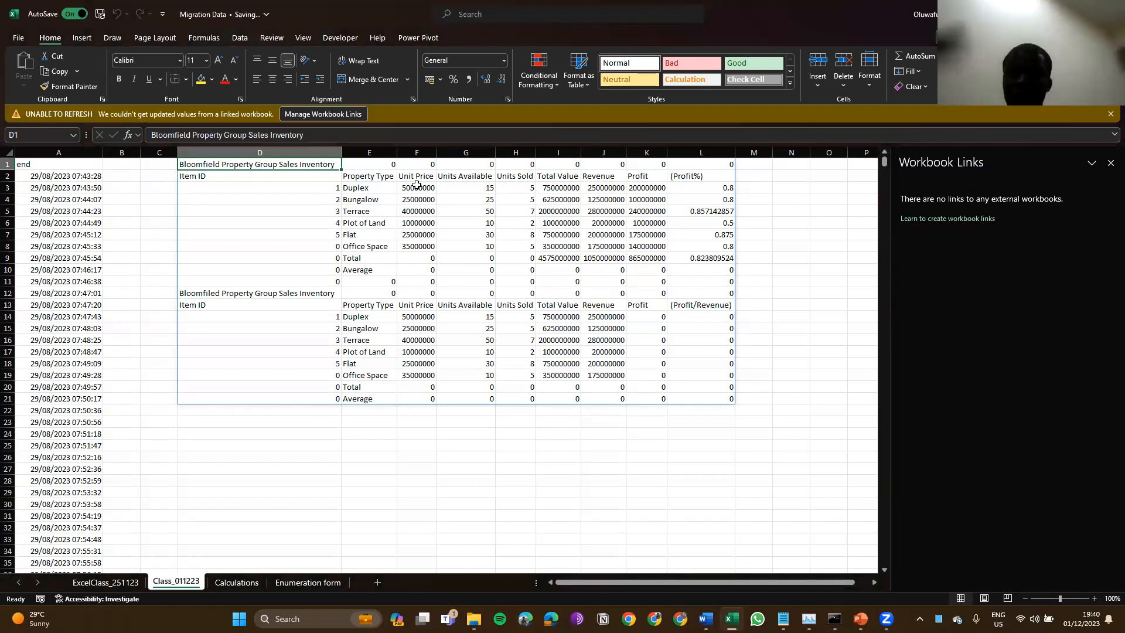
Step: Check D1, the Item ID cell and D5 hold plain values, and close the Unable to Refresh warning
click(267, 166)
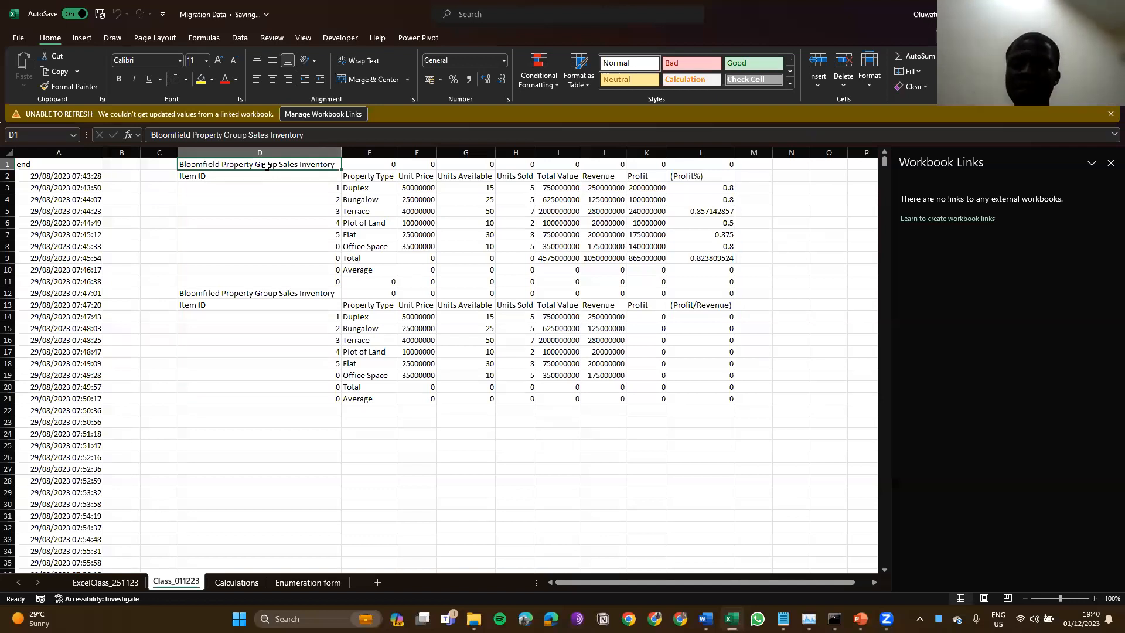
key(Down)
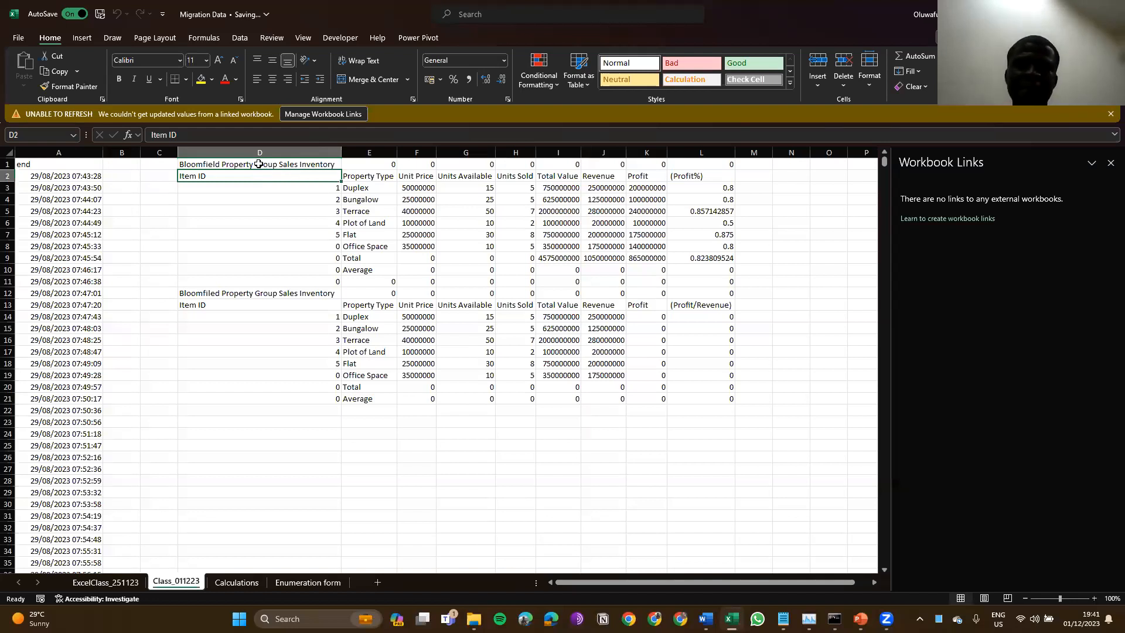
click(258, 164)
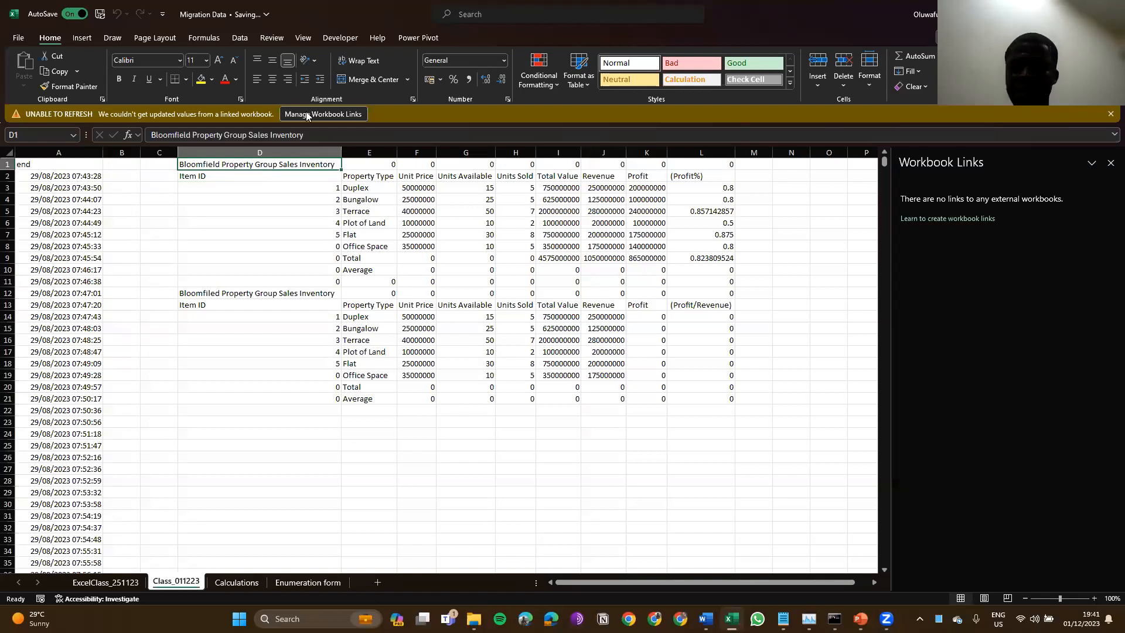
click(306, 114)
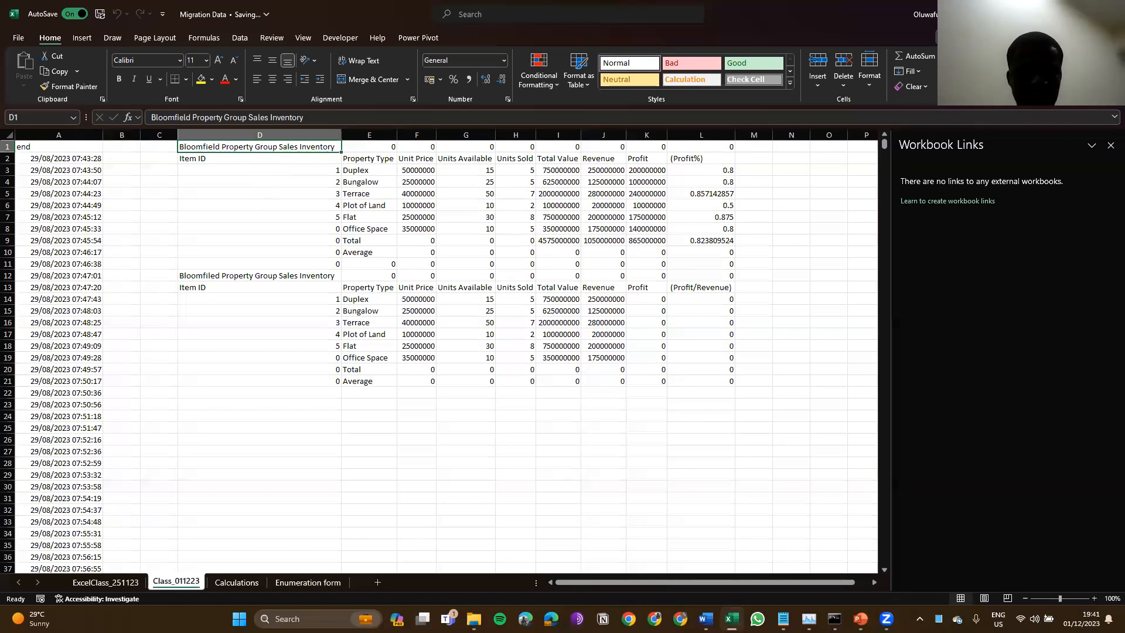
click(268, 194)
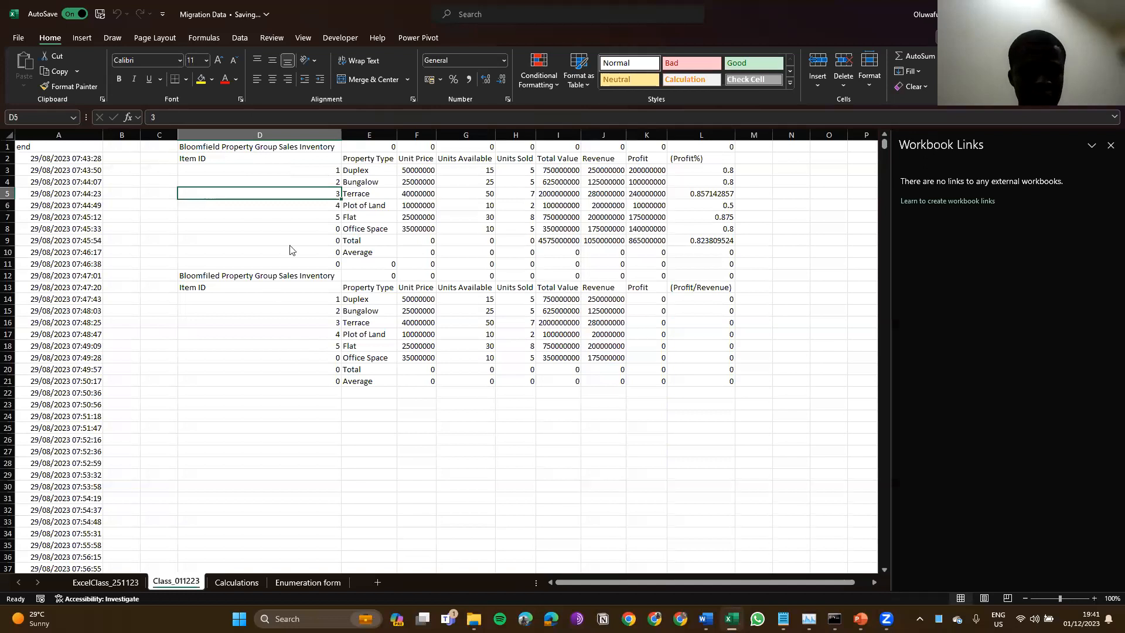
Step: Delete the Welcome to Excel workbook from Downloads, then go back to Migration Data
key(alt+Tab)
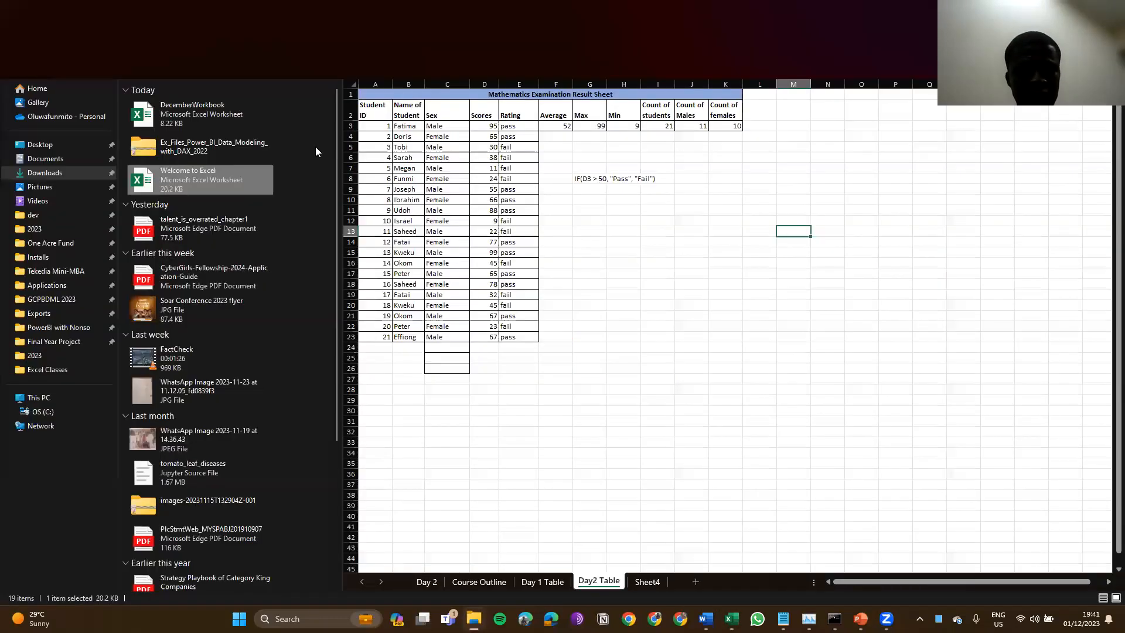
key(Delete)
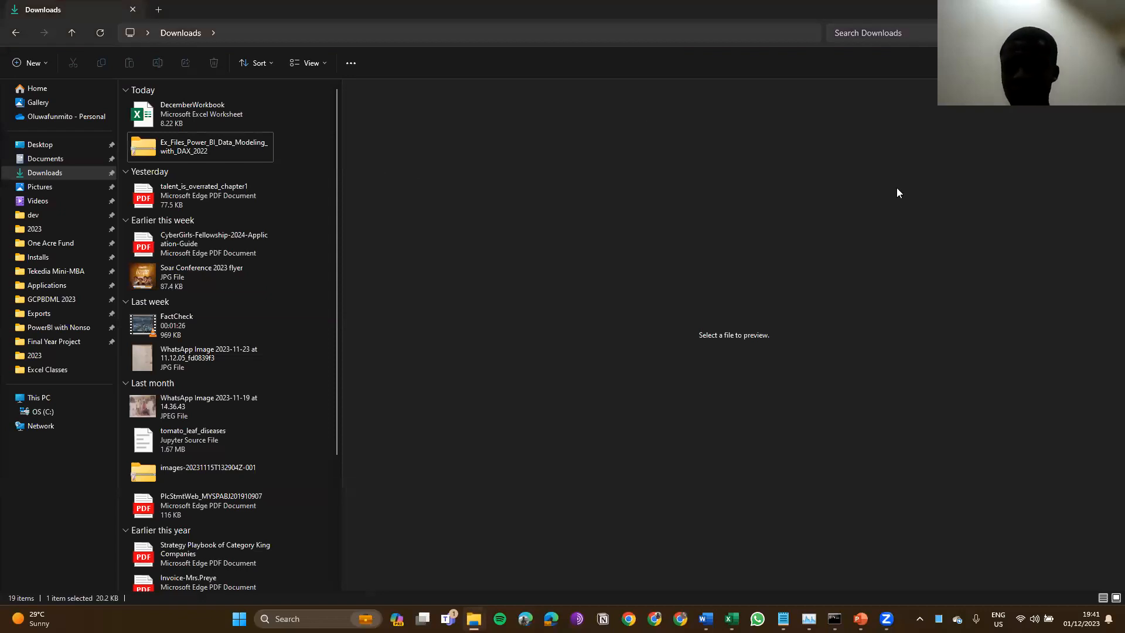
key(alt+Tab)
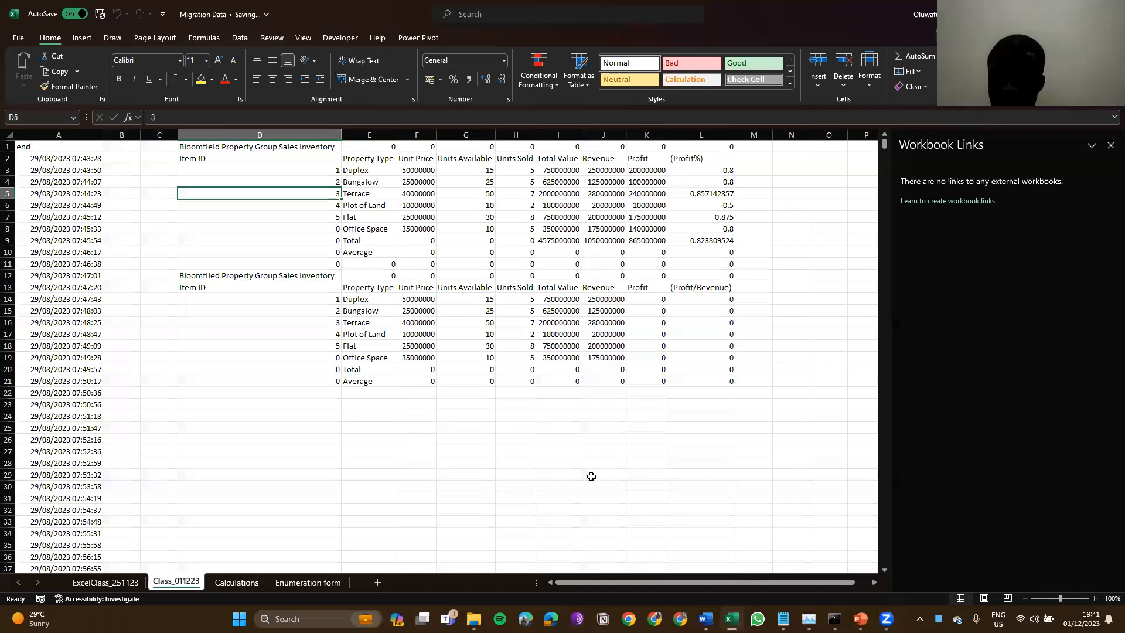
Step: Switch to the ExcelClass_251123 sheet, close the Workbook Links pane and request Page Layout view
key(ctrl+Page_Up)
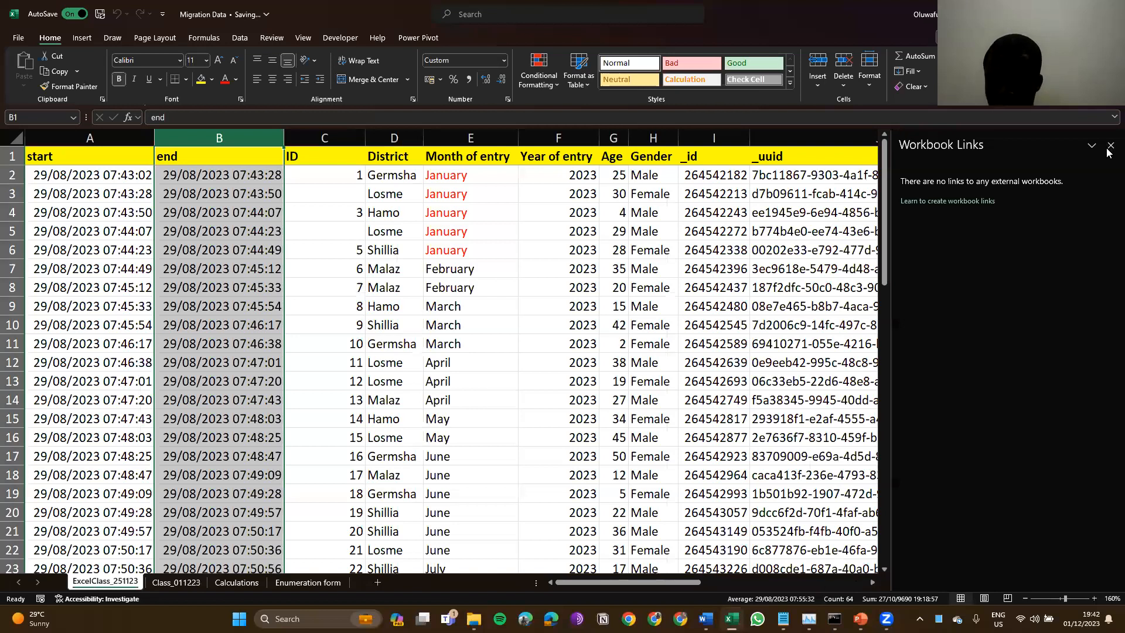
click(965, 600)
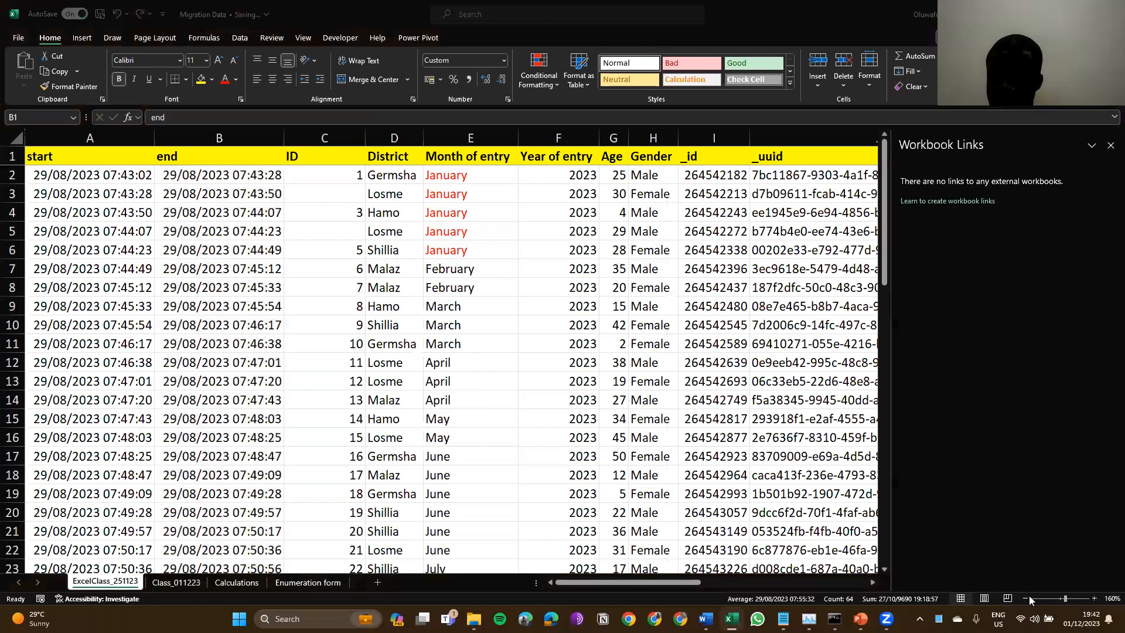
click(968, 599)
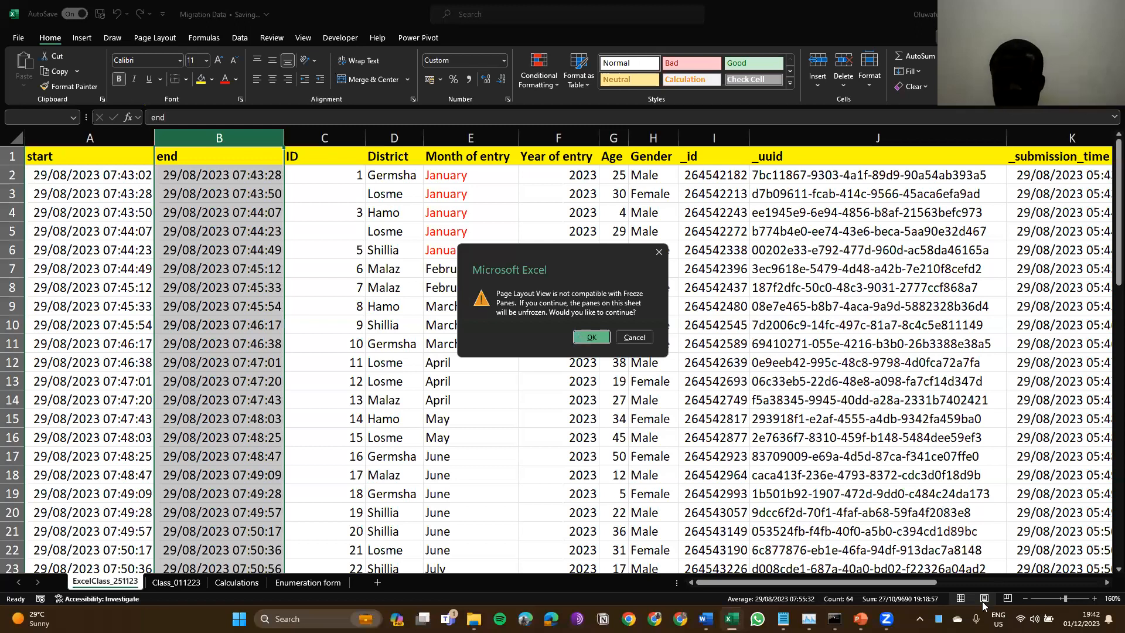
Step: Accept unfreezing panes, scroll Page Layout view, preview page breaks, then go back to Normal view
key(Return)
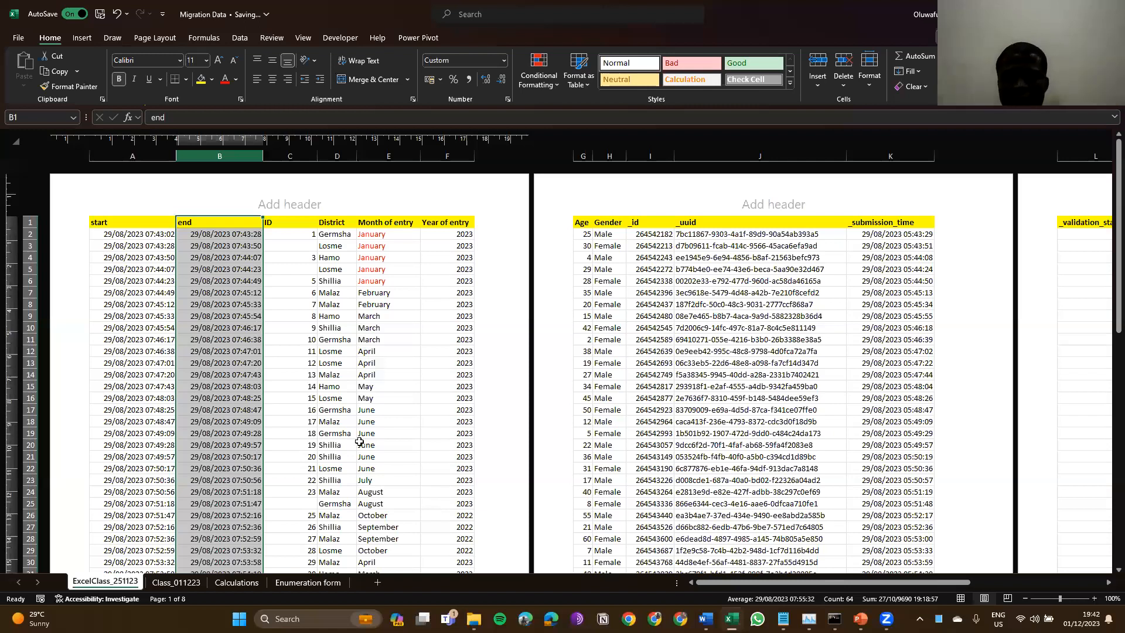
scroll(359, 442, down, 10)
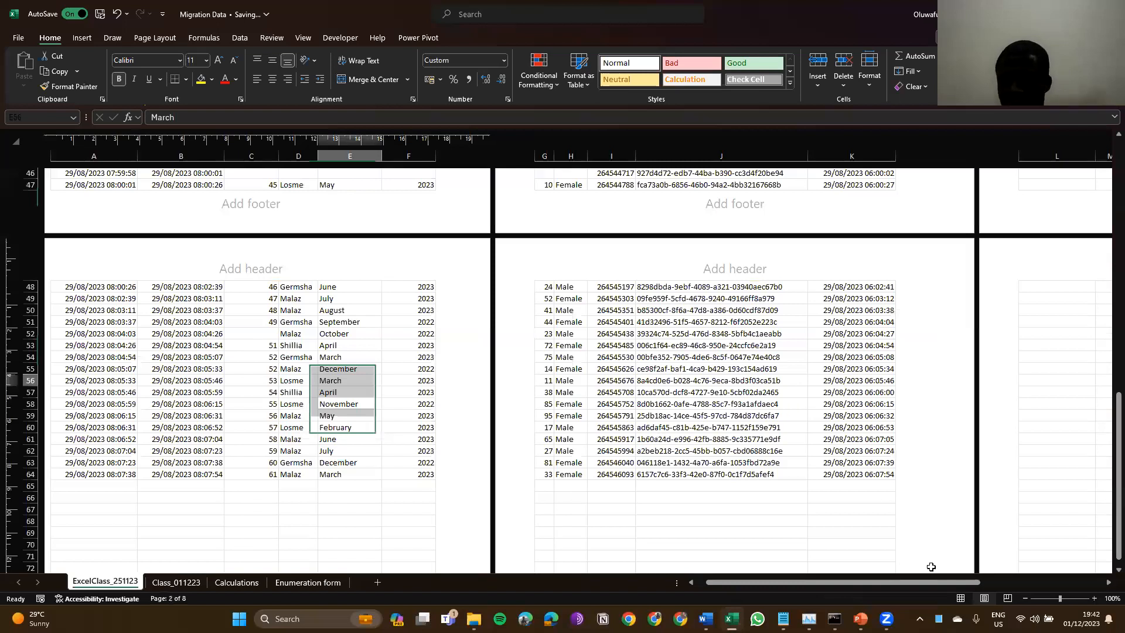
click(960, 599)
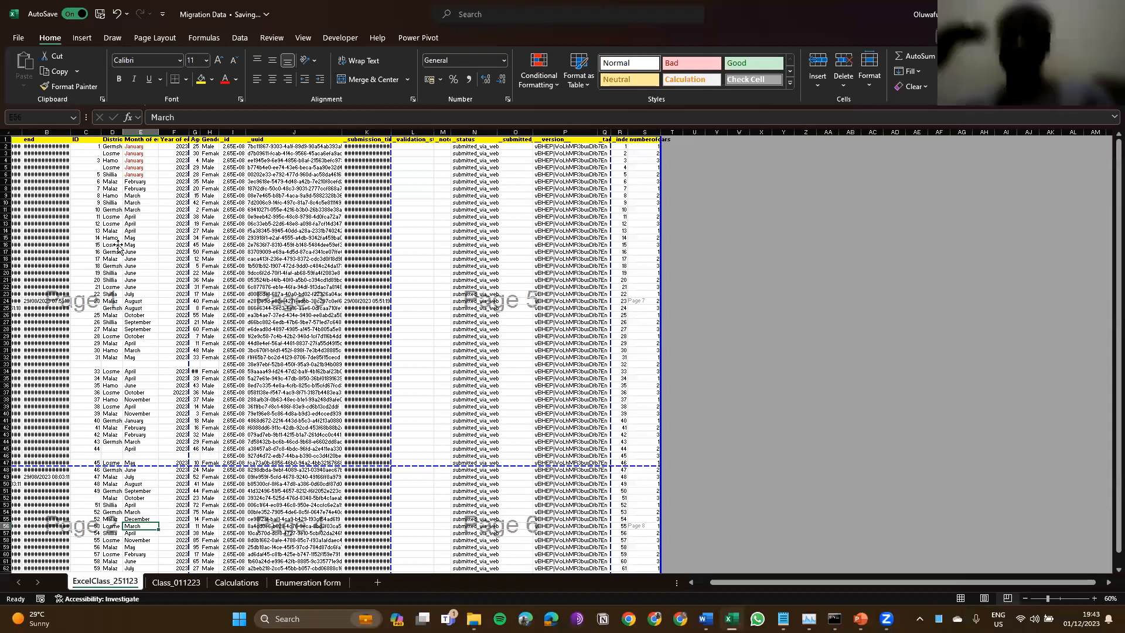
key(alt+w)
key(l)
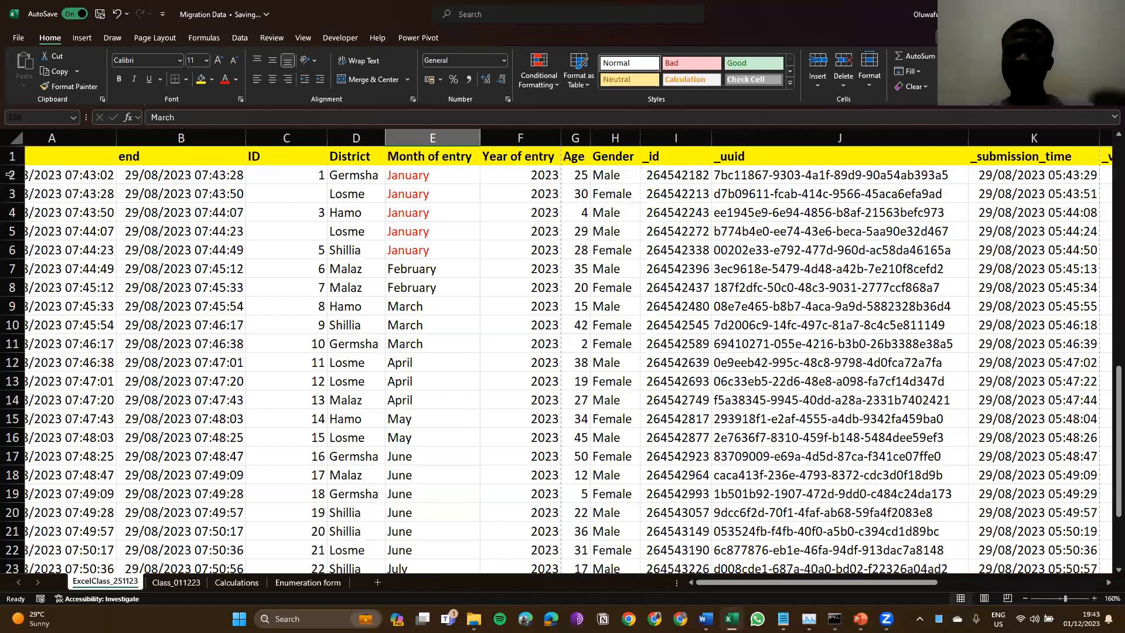
Step: Inspect the end time in B6, then return to the top and select header cell B1
click(185, 243)
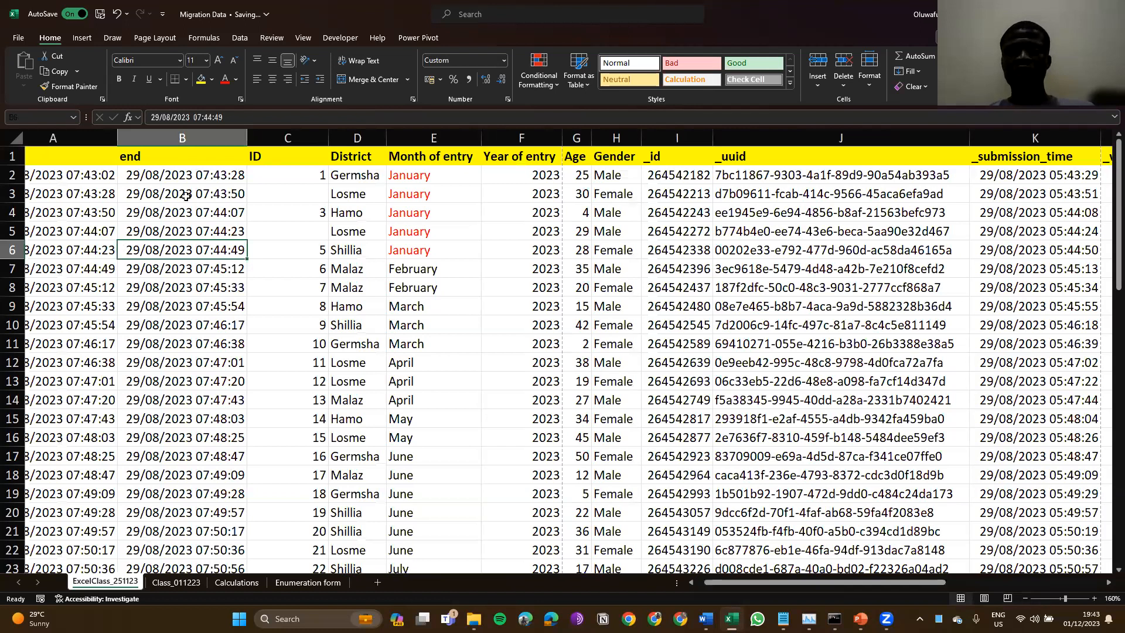
scroll(182, 159, up, 1)
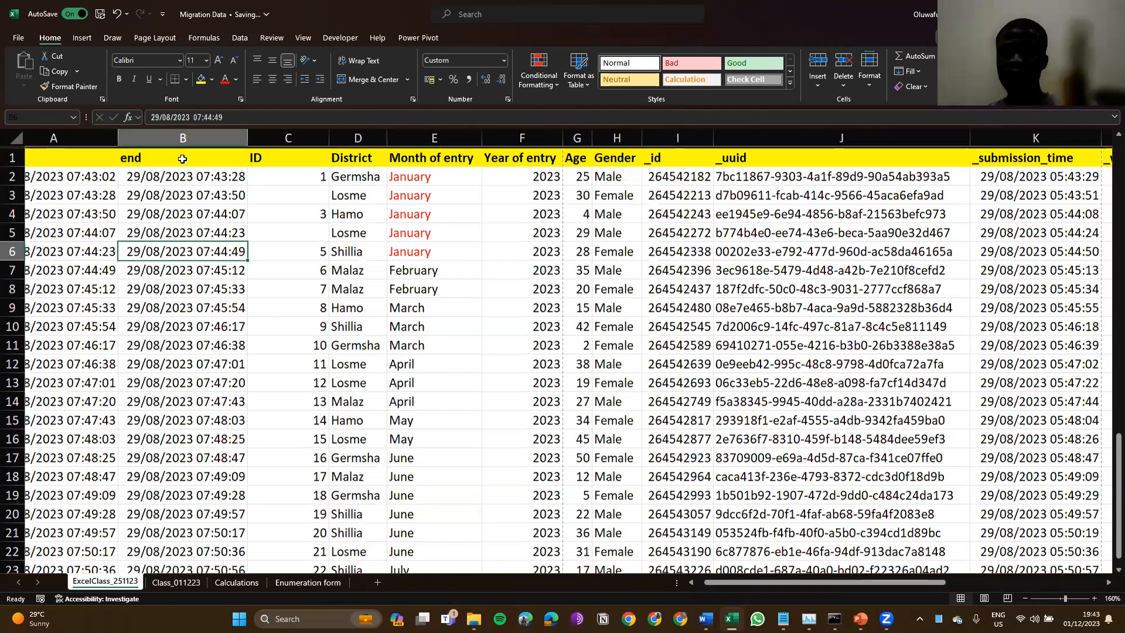
key(ctrl+Home)
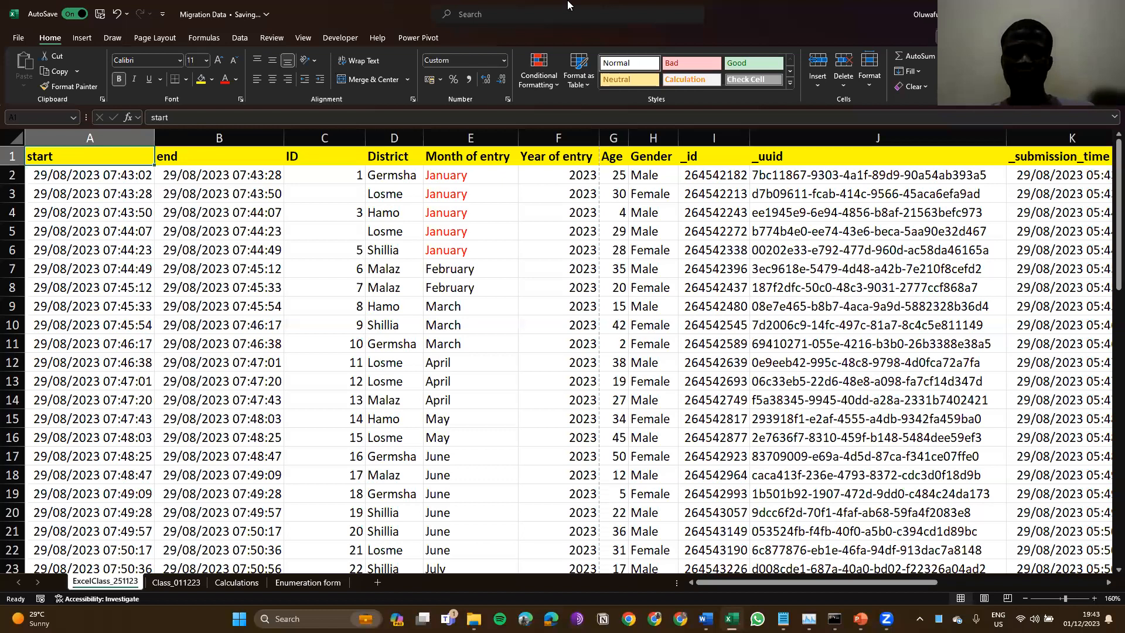
key(Right)
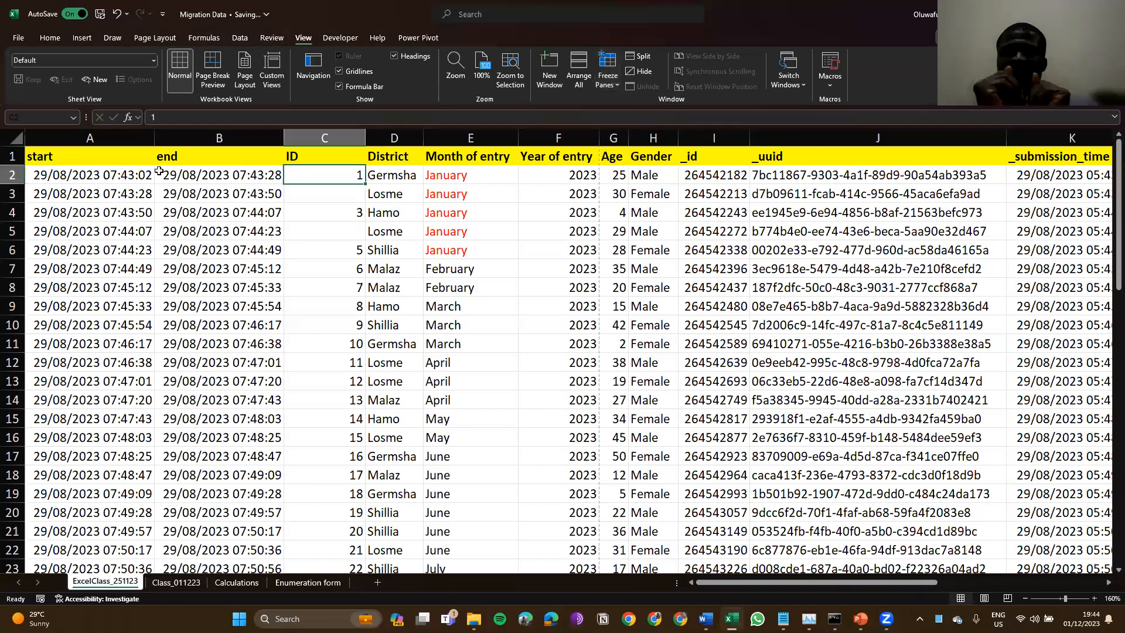
key(Up)
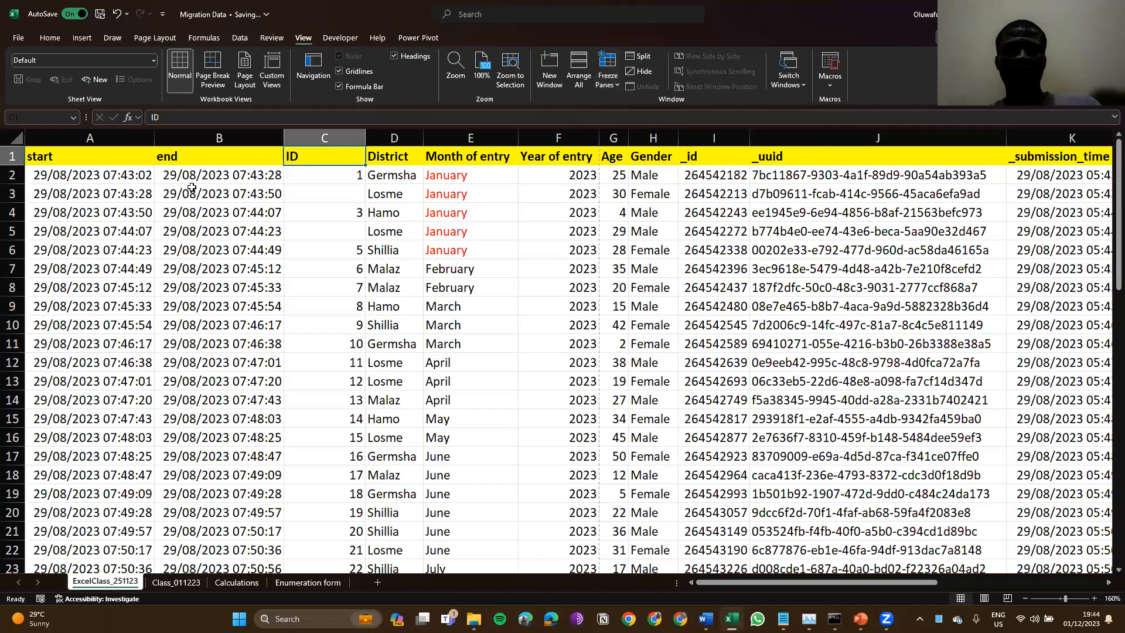
click(309, 179)
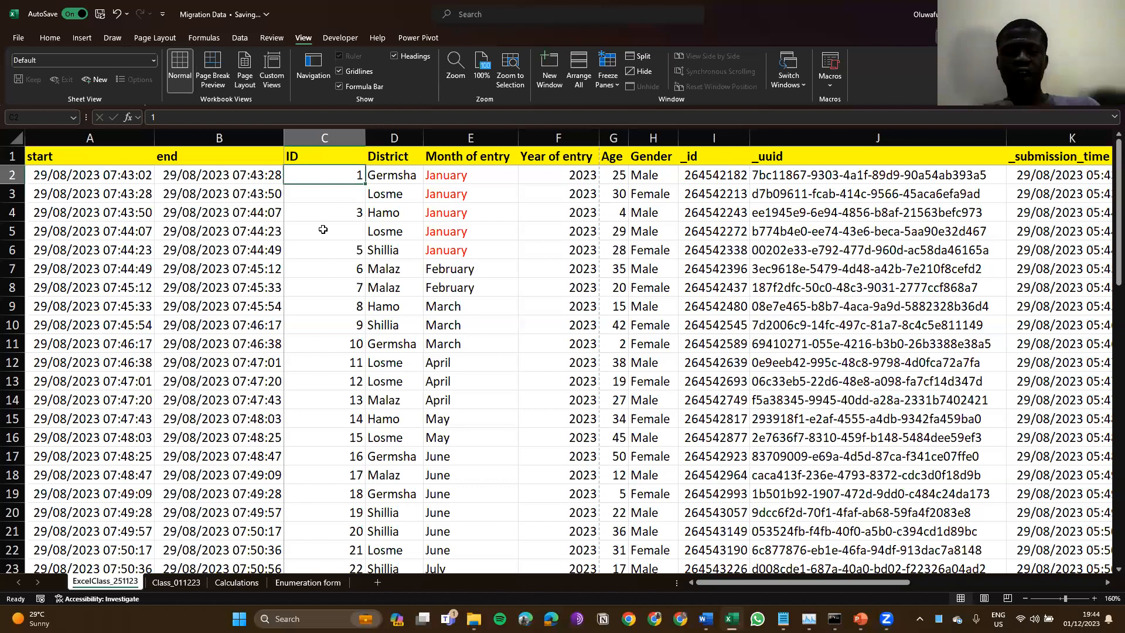
scroll(323, 229, down, 3)
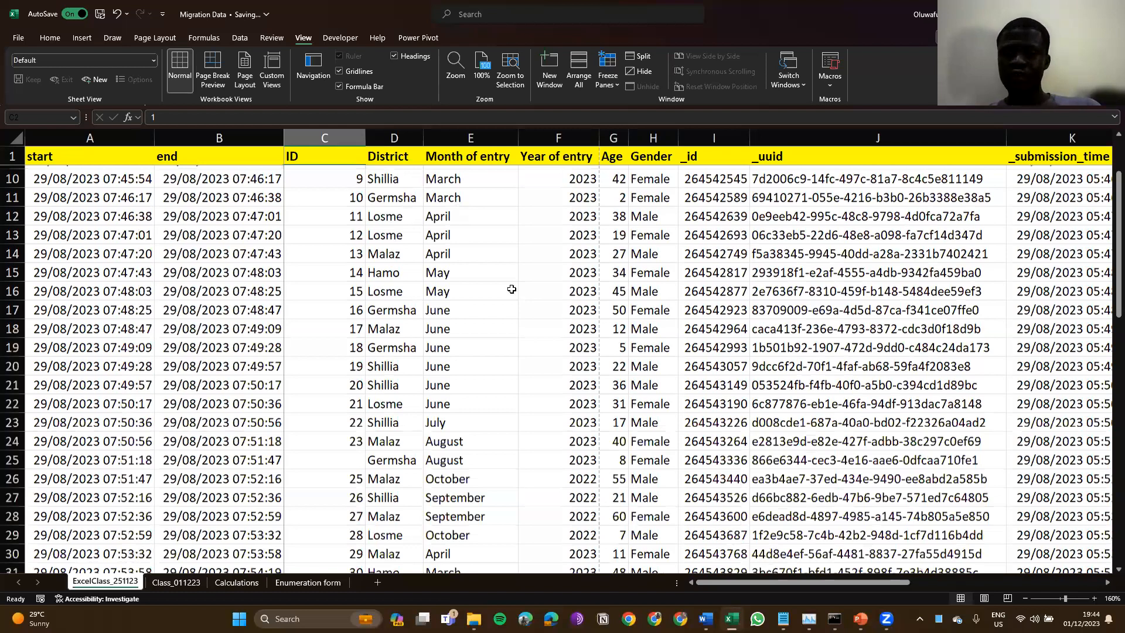
scroll(512, 290, down, 9)
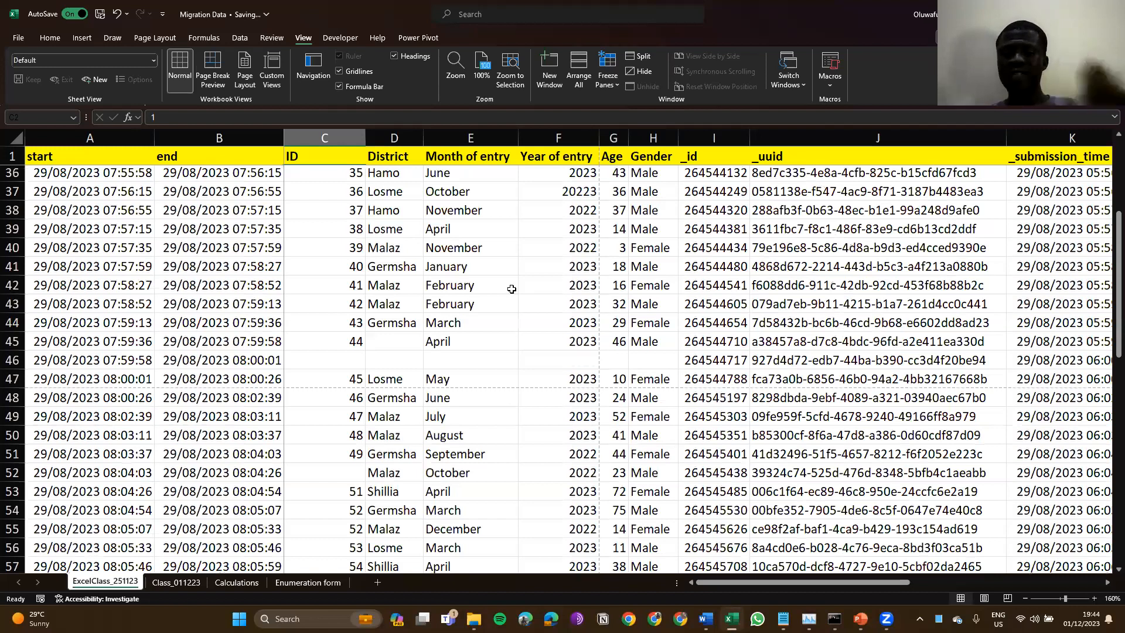
scroll(512, 289, right, 4)
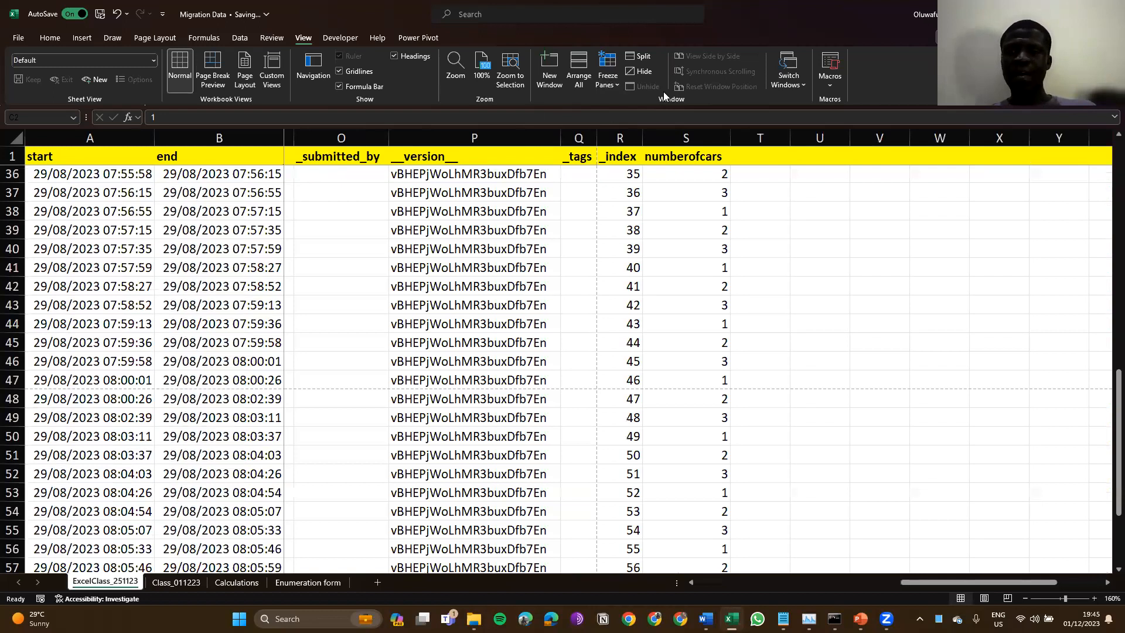
Step: Unfreeze the start and end columns, apply Freeze First Column, and scroll right to test it
click(608, 86)
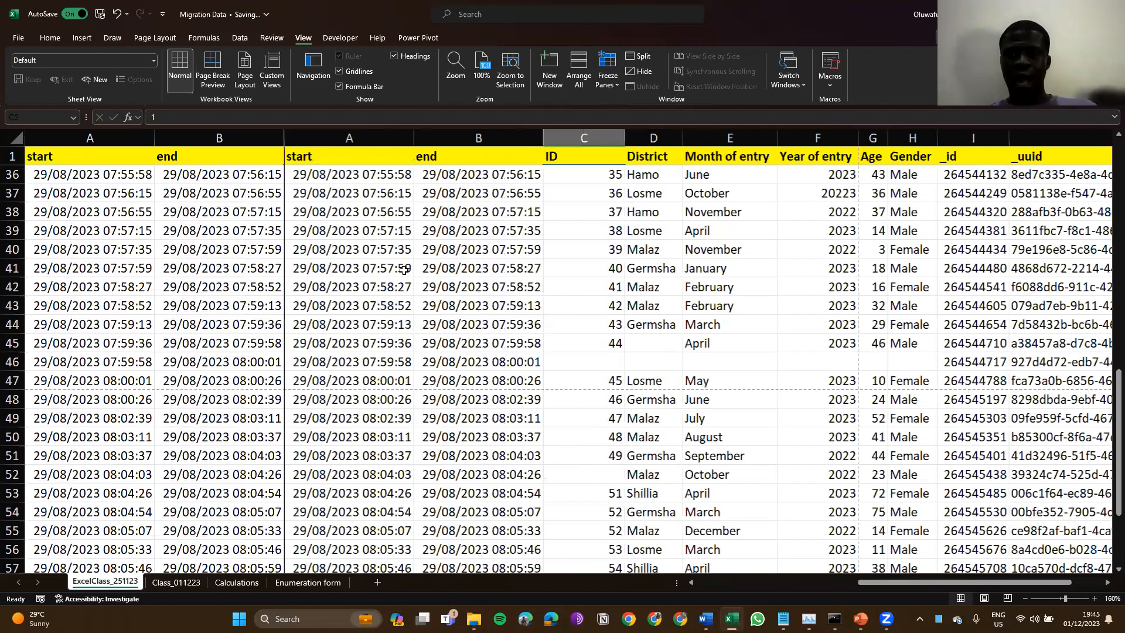
click(613, 85)
click(648, 150)
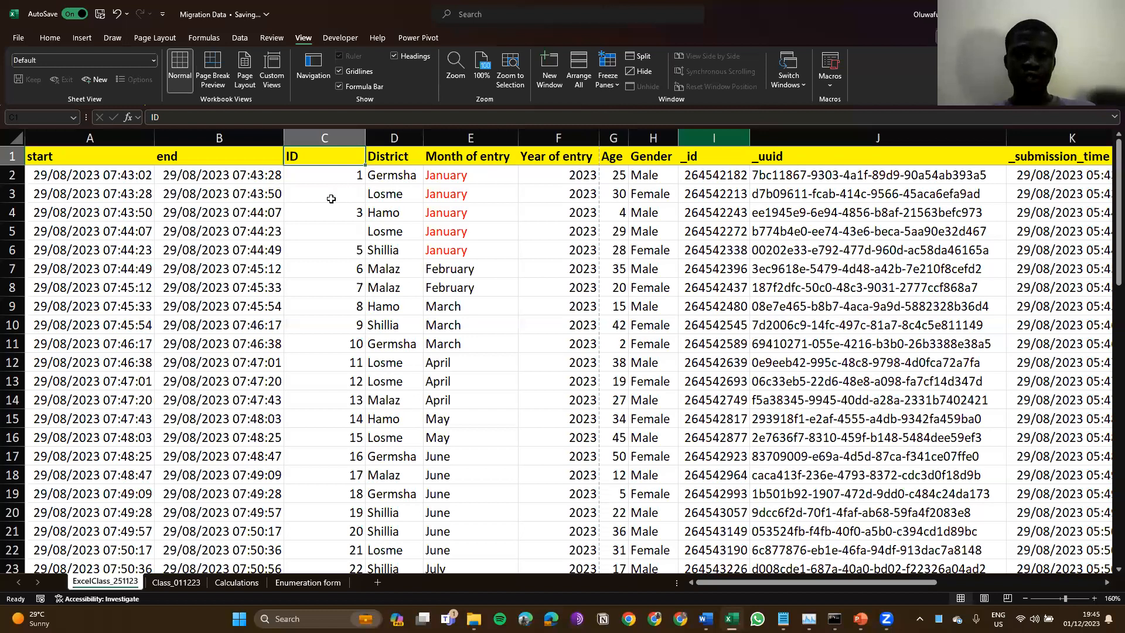
scroll(331, 199, right, 3)
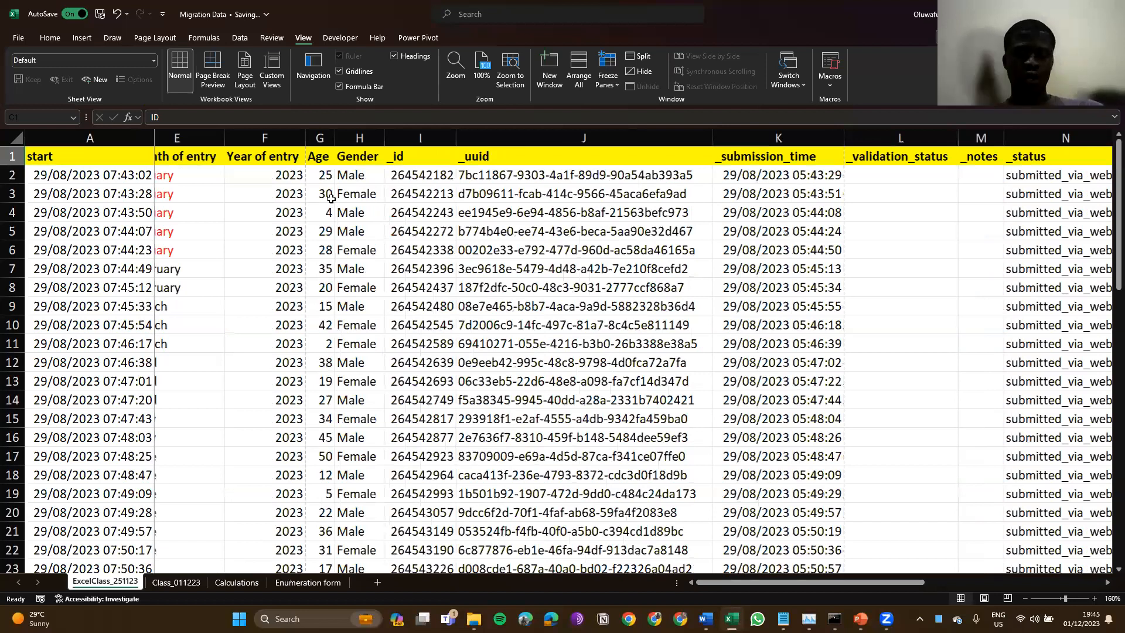
Step: Freeze rows 1–2 and columns A–B at C3, scroll to test, then unfreeze all panes
key(Down)
key(Down)
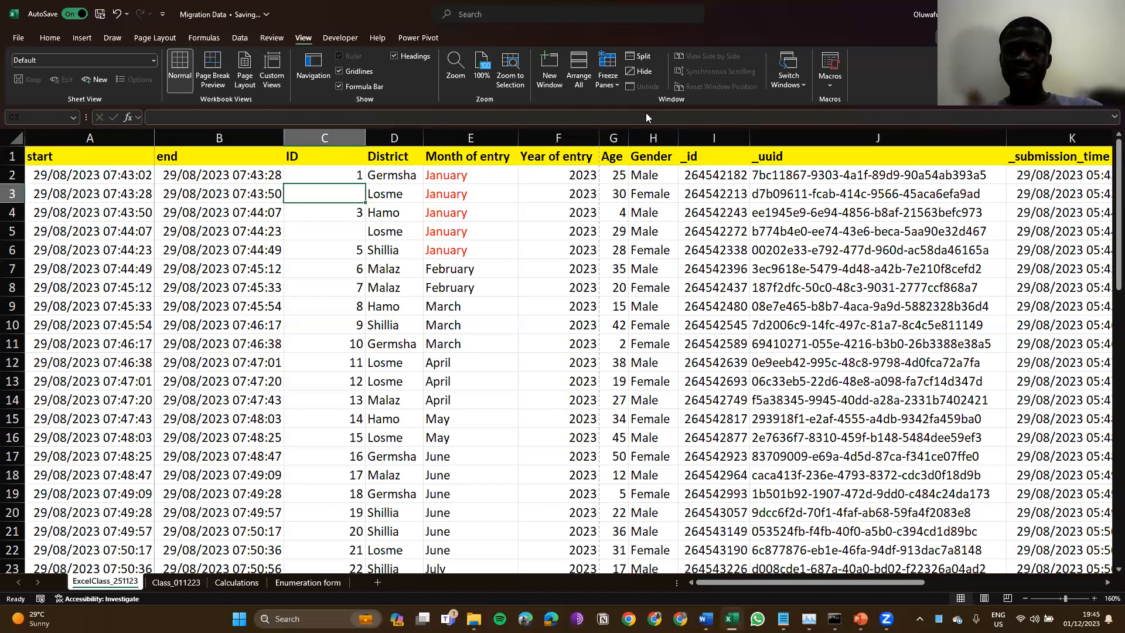
click(608, 86)
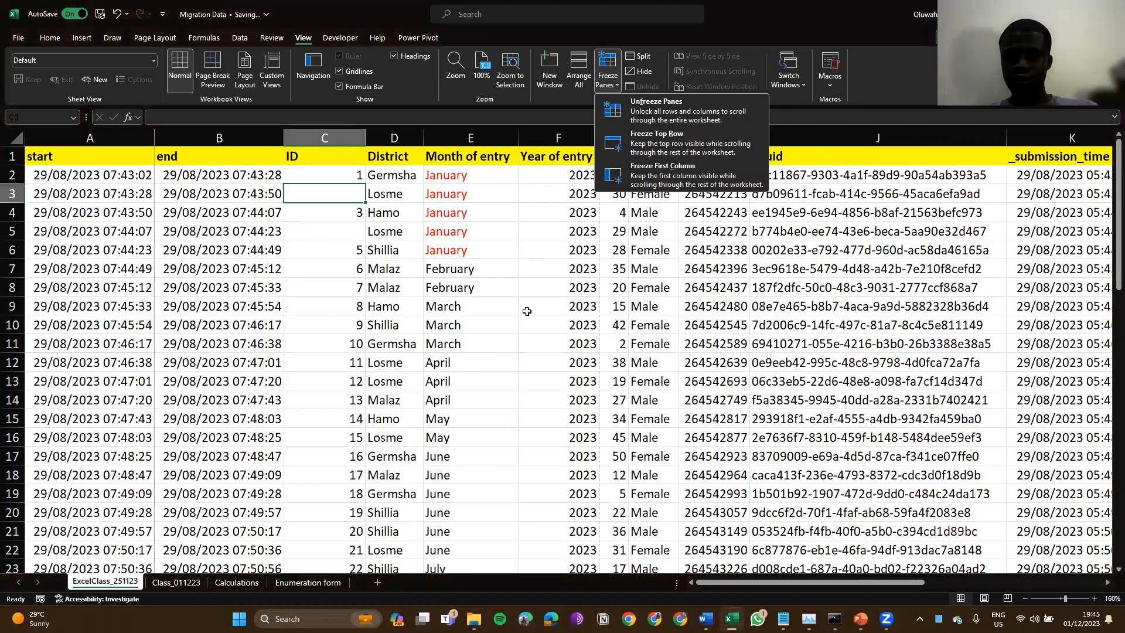
key(f)
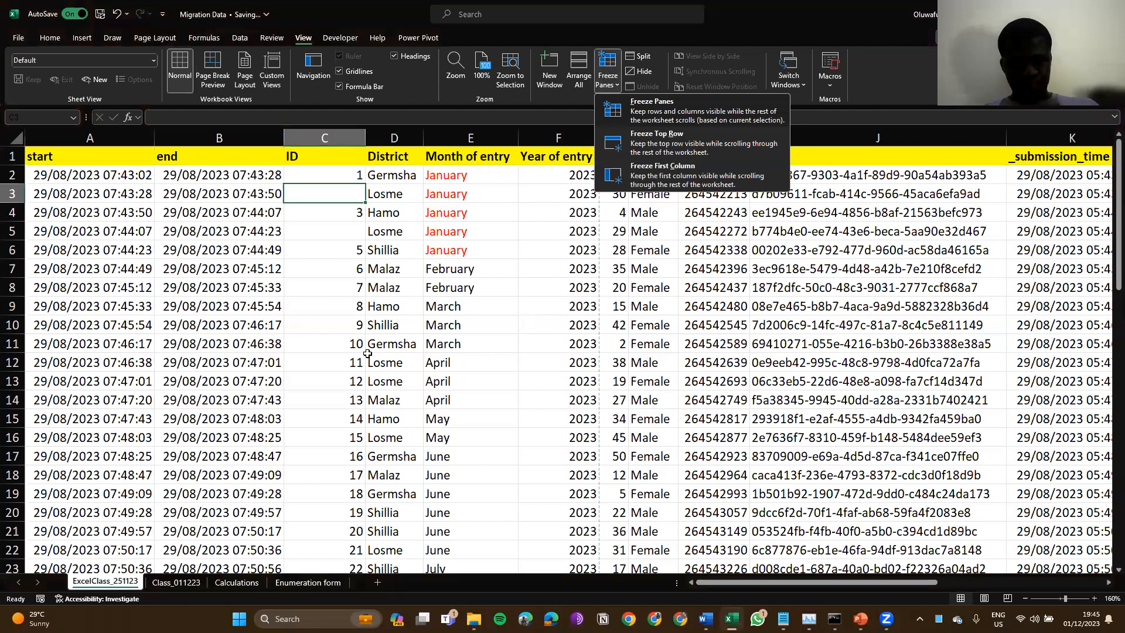
key(f)
scroll(367, 353, down, 6)
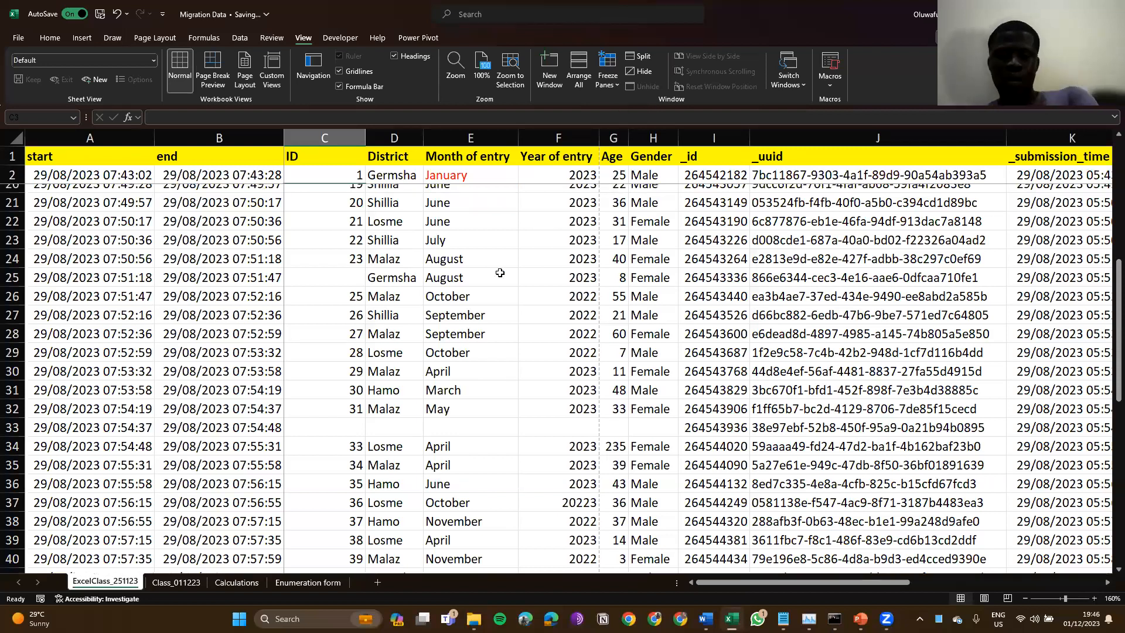
key(f)
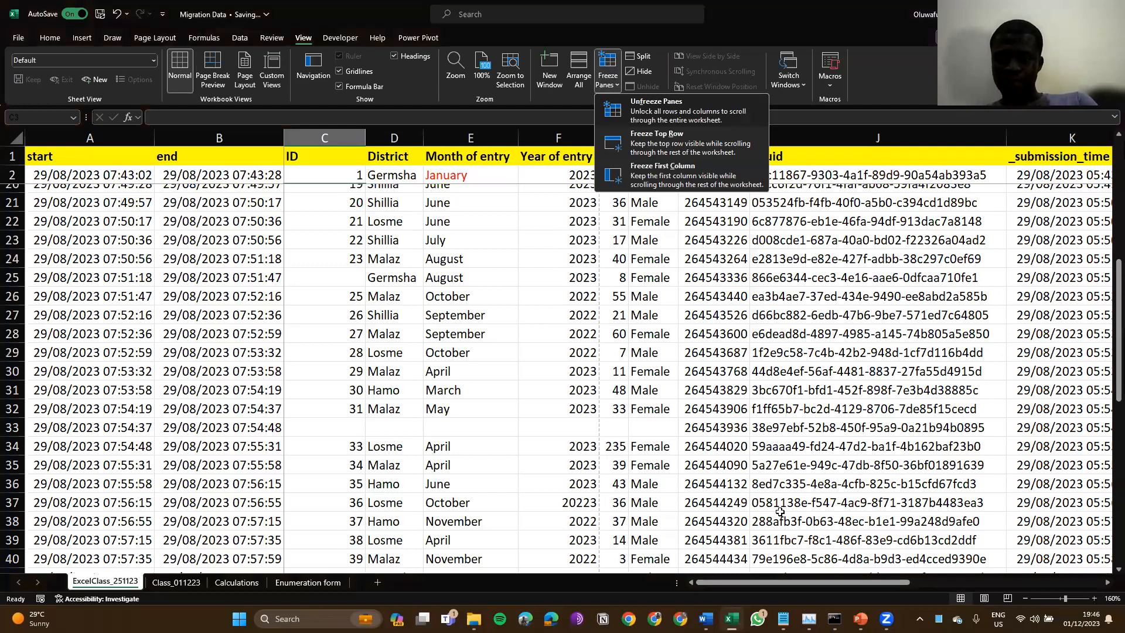
key(f)
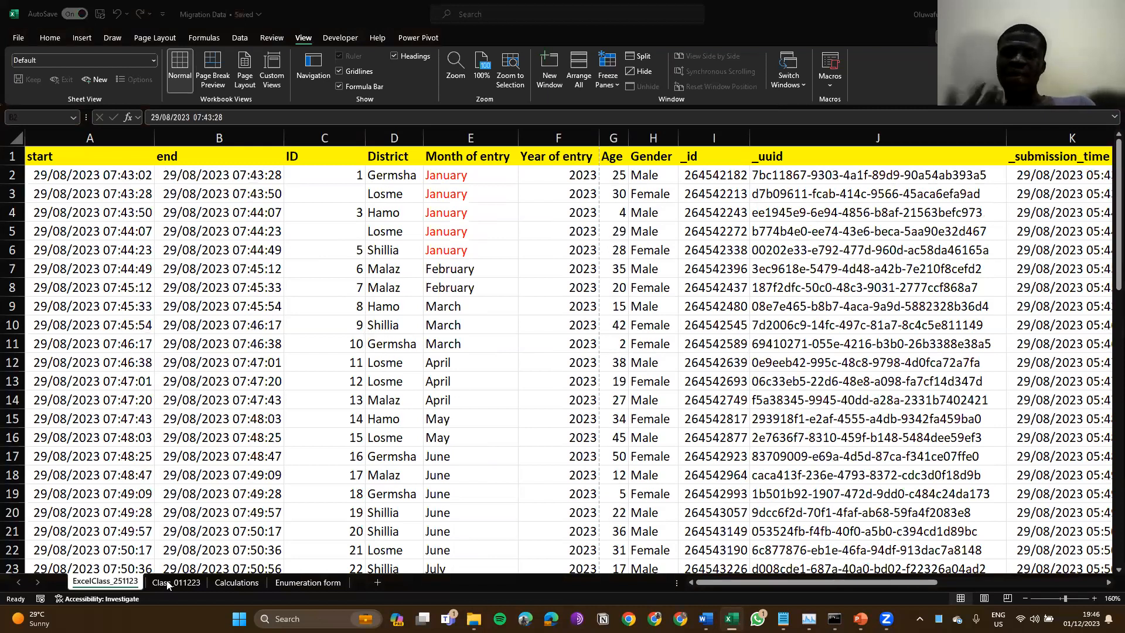
Step: Open the Class_011223 sheet and move up to the Item ID header, then to cell E1
click(168, 583)
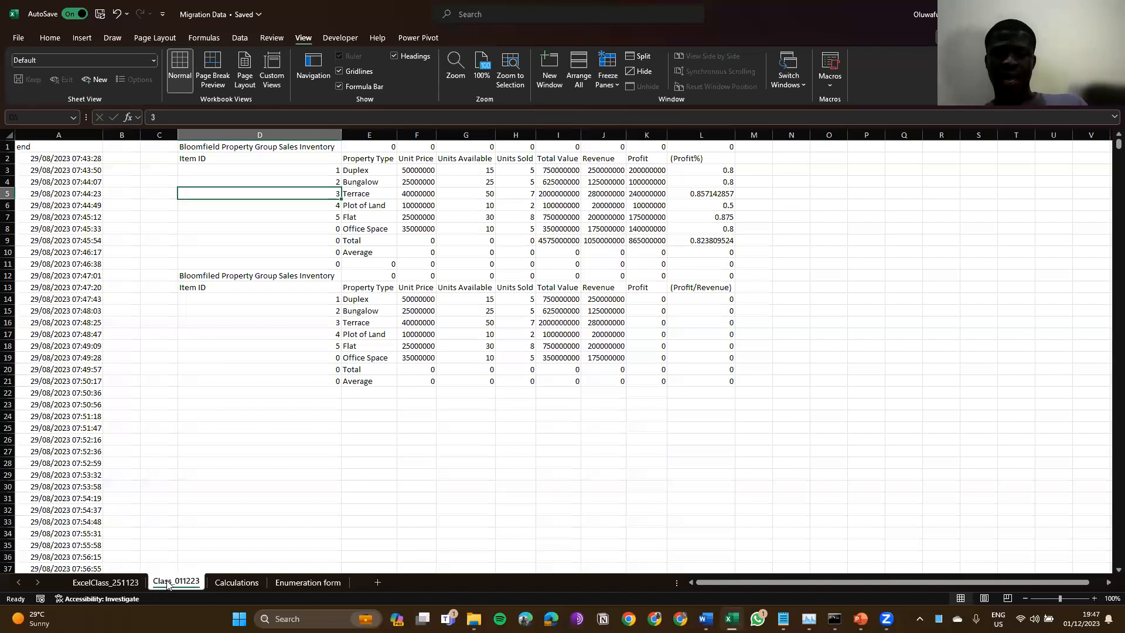
key(Up)
key(Up)
key(Up)
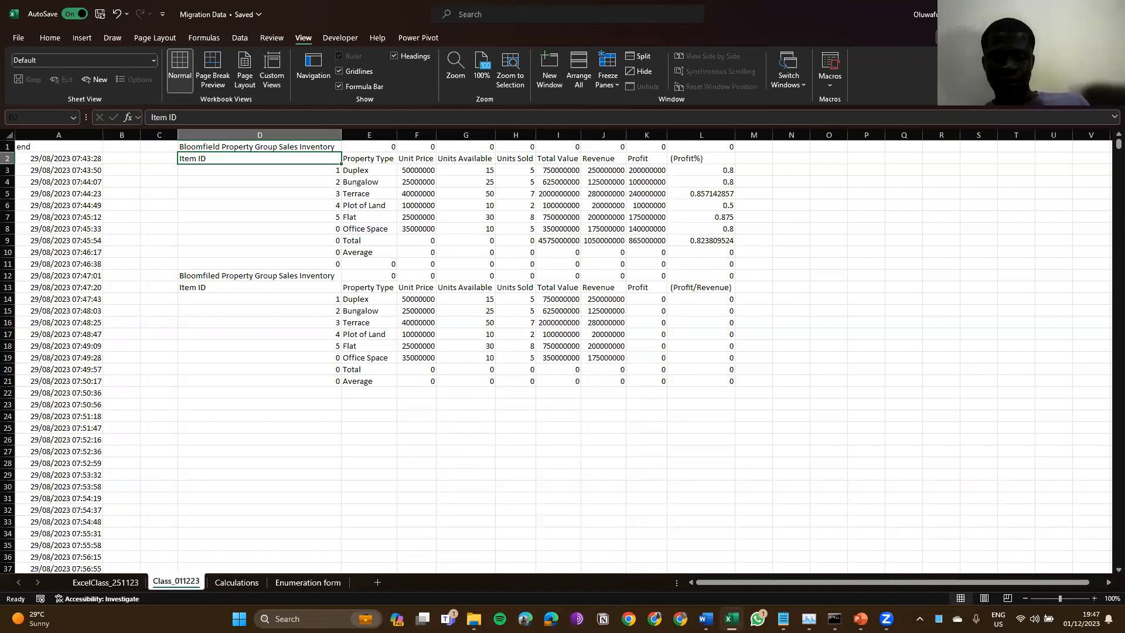
key(Up)
key(Right)
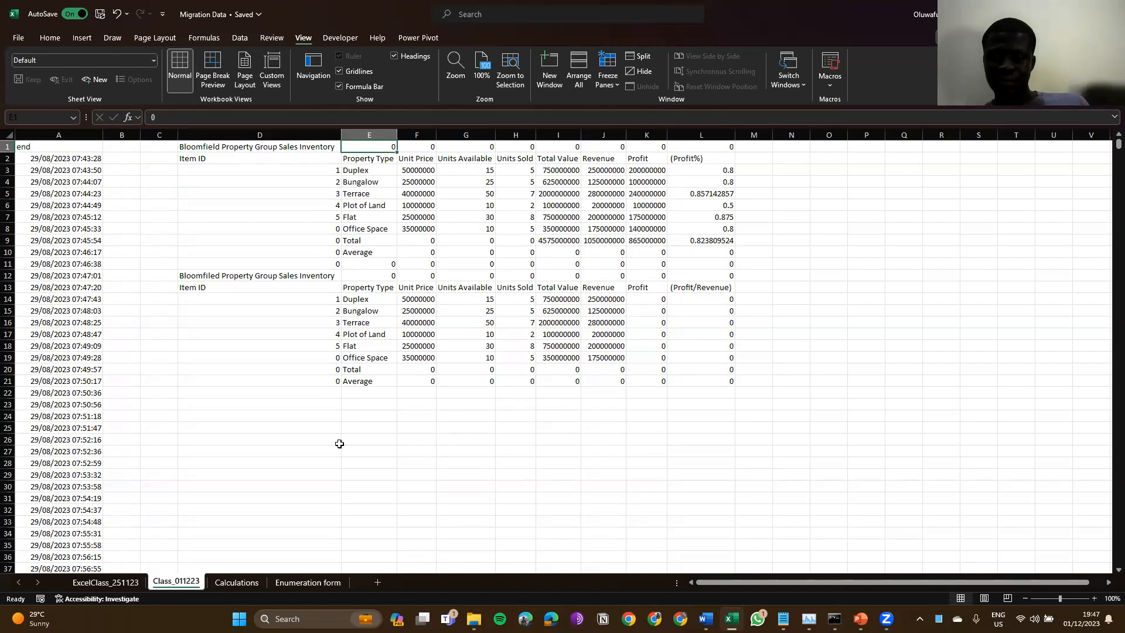
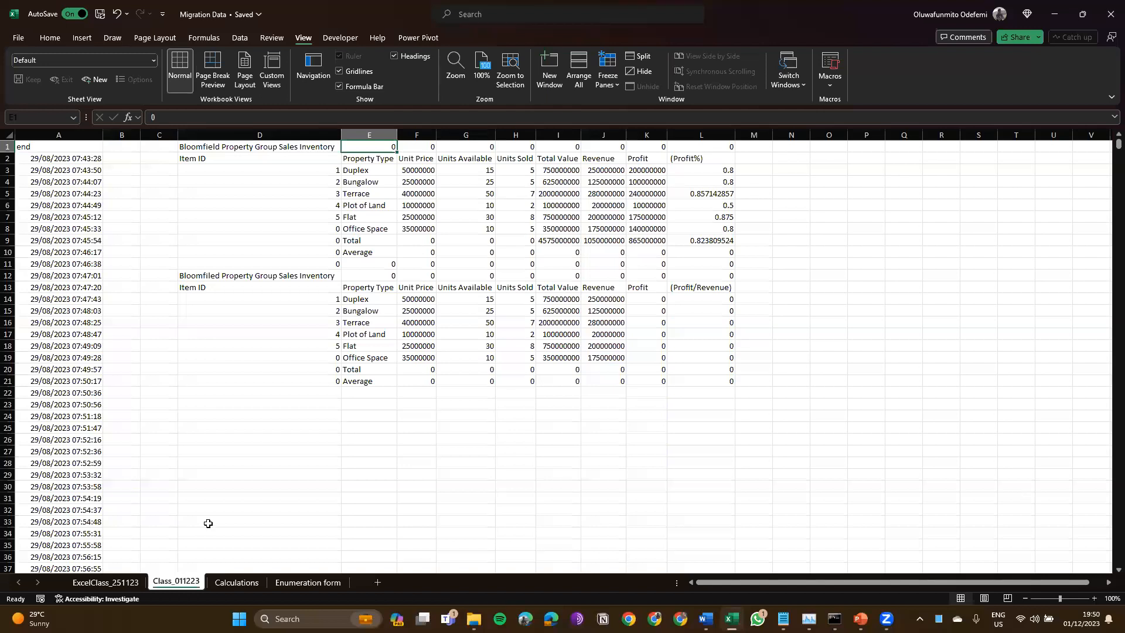
Step: Copy the Class_011223 sheet to (new book) via Move or Copy with Create a copy ticked
right_click(178, 582)
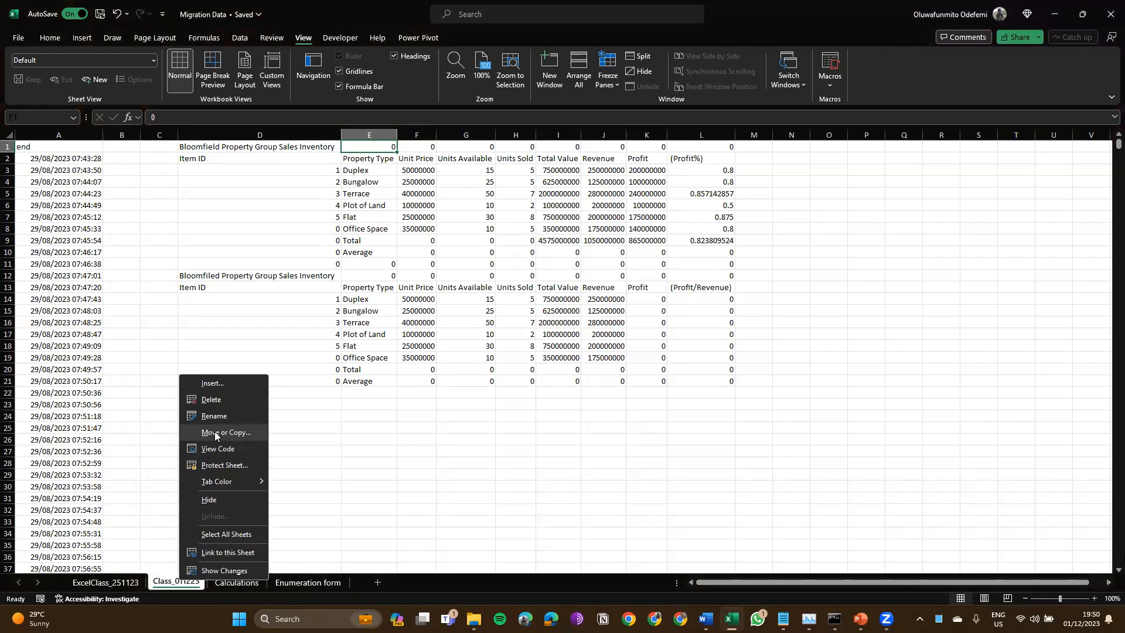
click(215, 433)
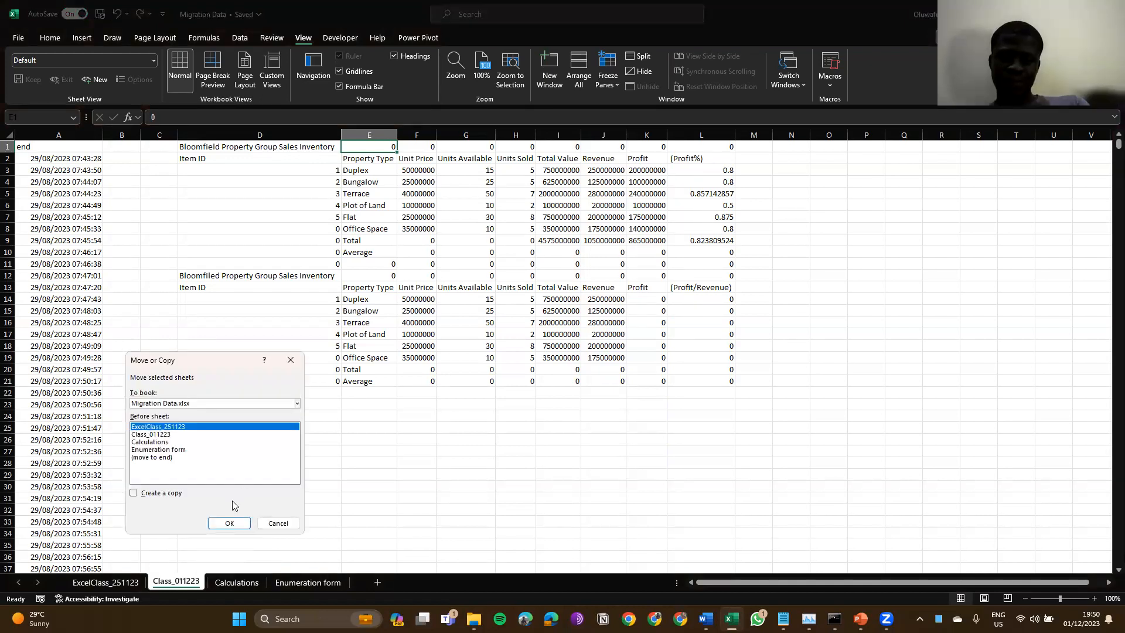
click(165, 497)
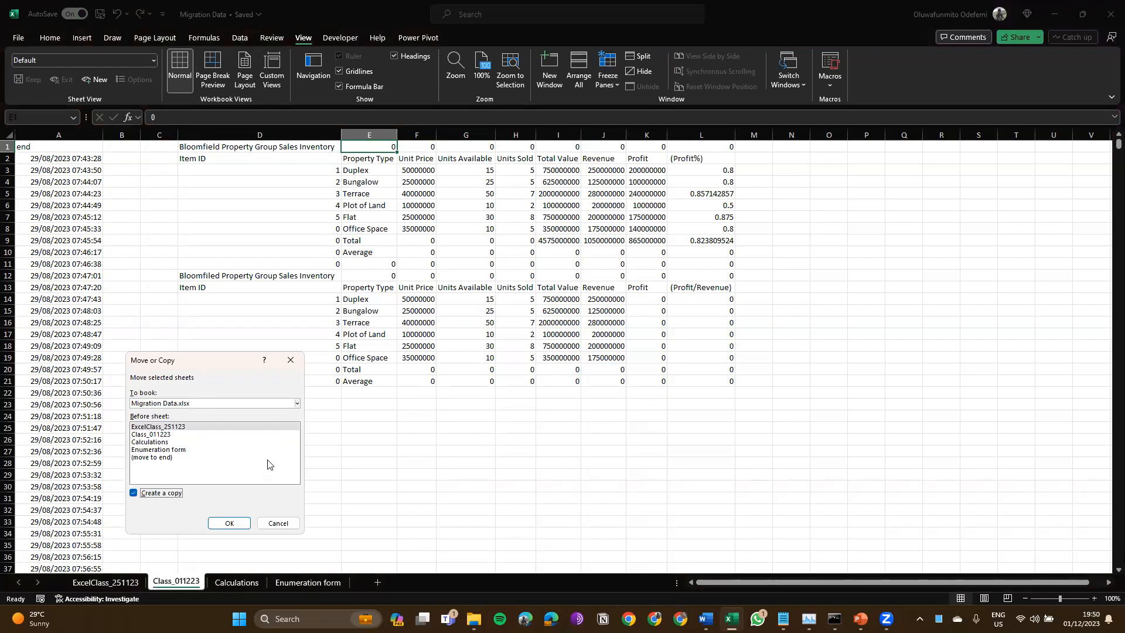
click(297, 404)
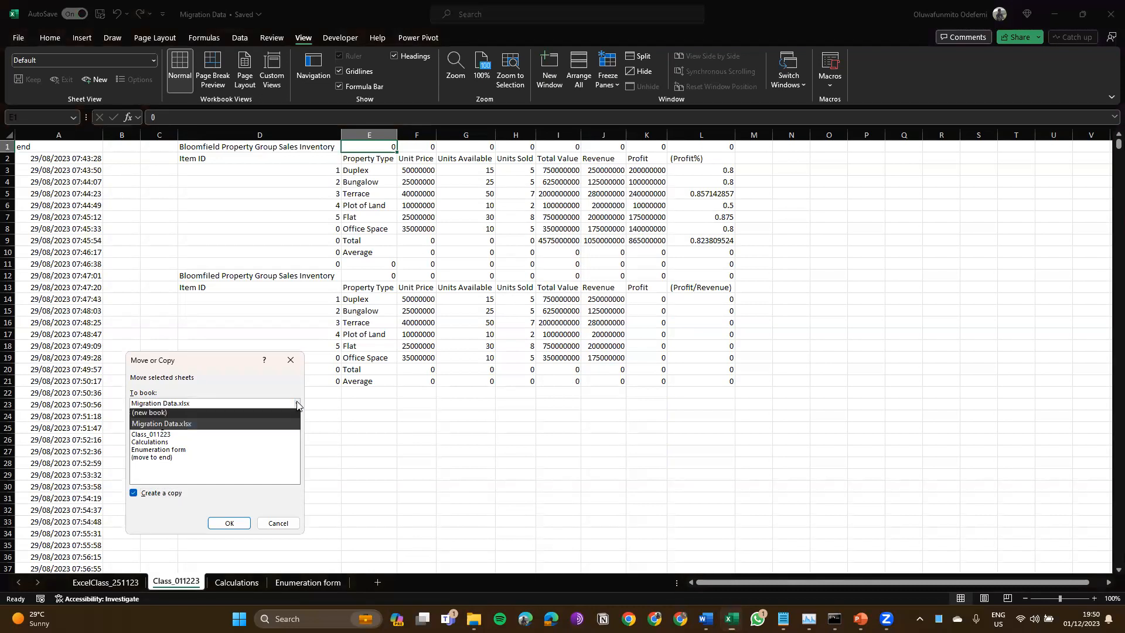
click(258, 413)
click(229, 523)
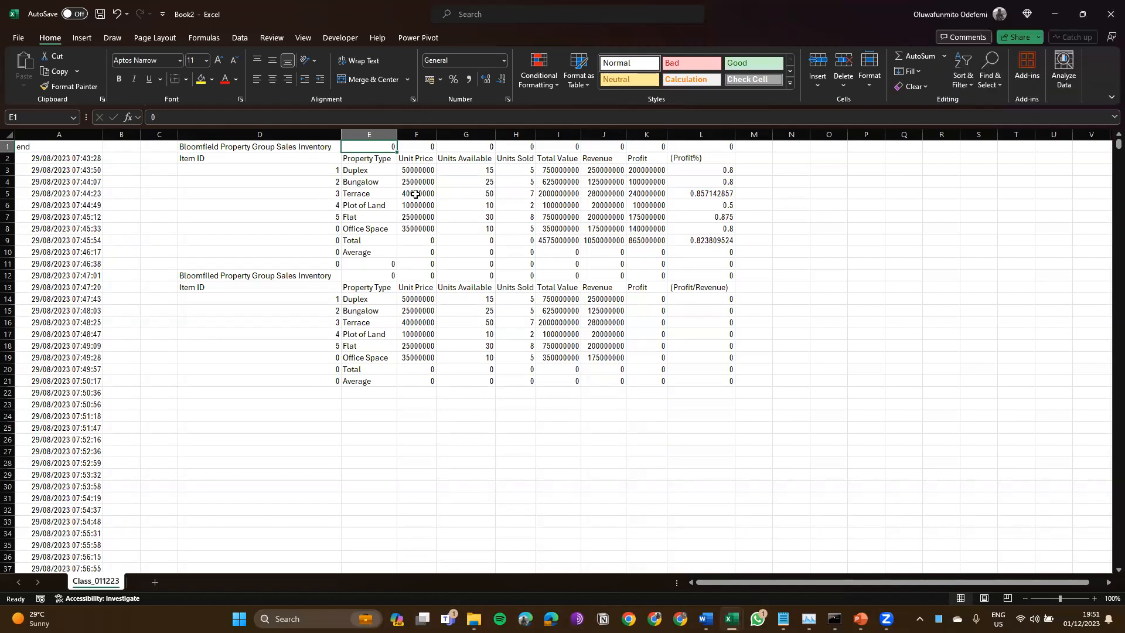
Step: Scroll through the copied Class_011223 sheet in Book2, returning to the top and selecting row 1
scroll(416, 194, right, 1)
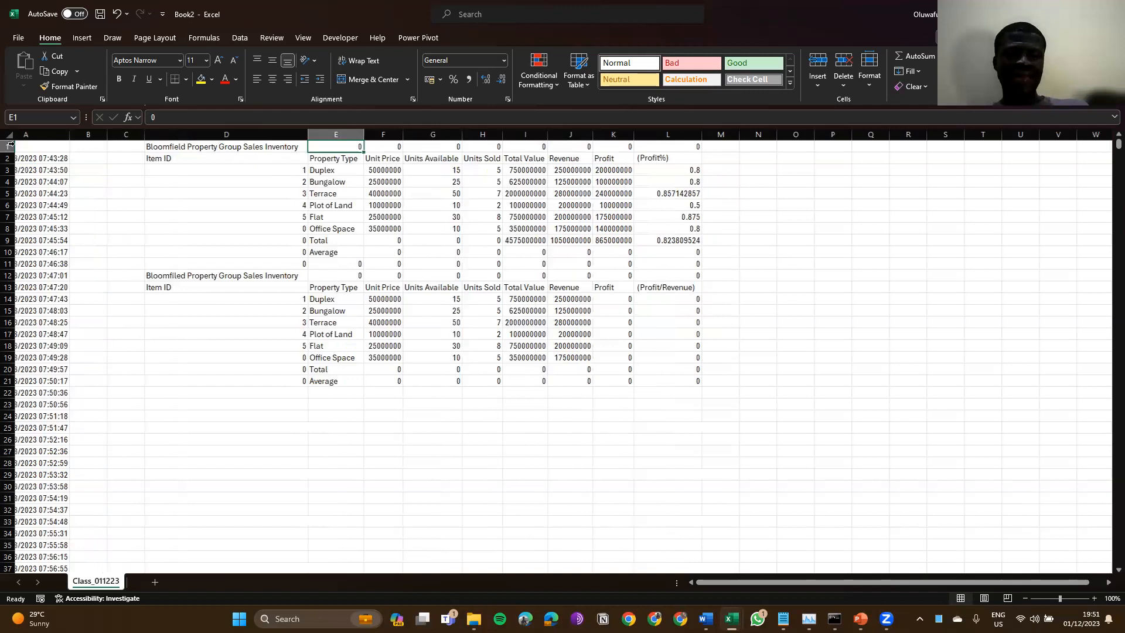
scroll(283, 170, right, 2)
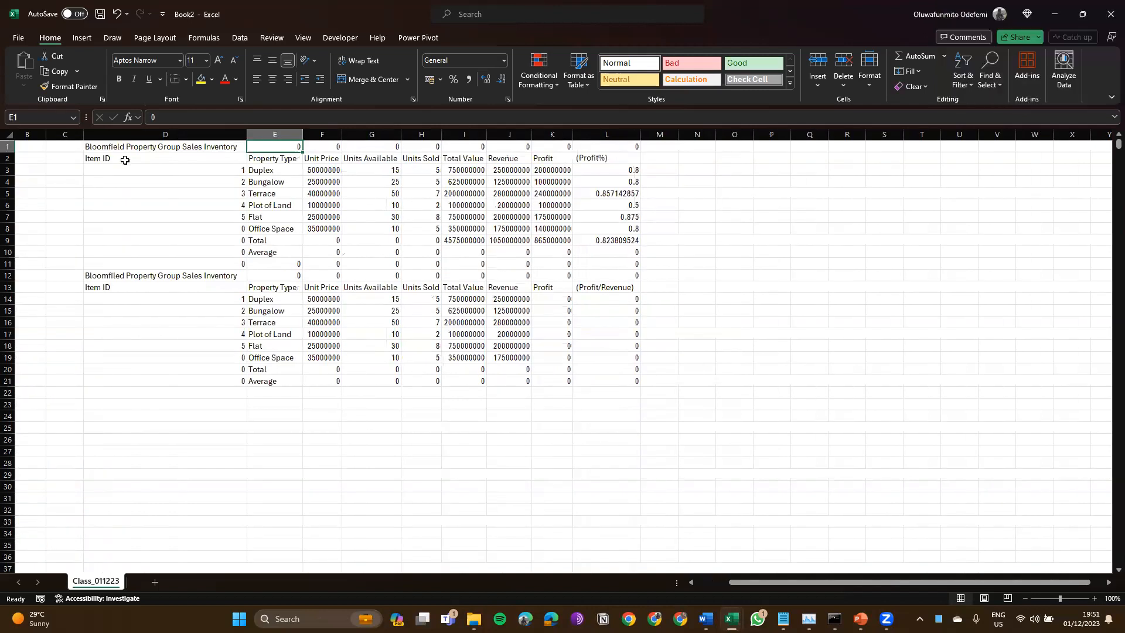
key(Home)
key(shift+space)
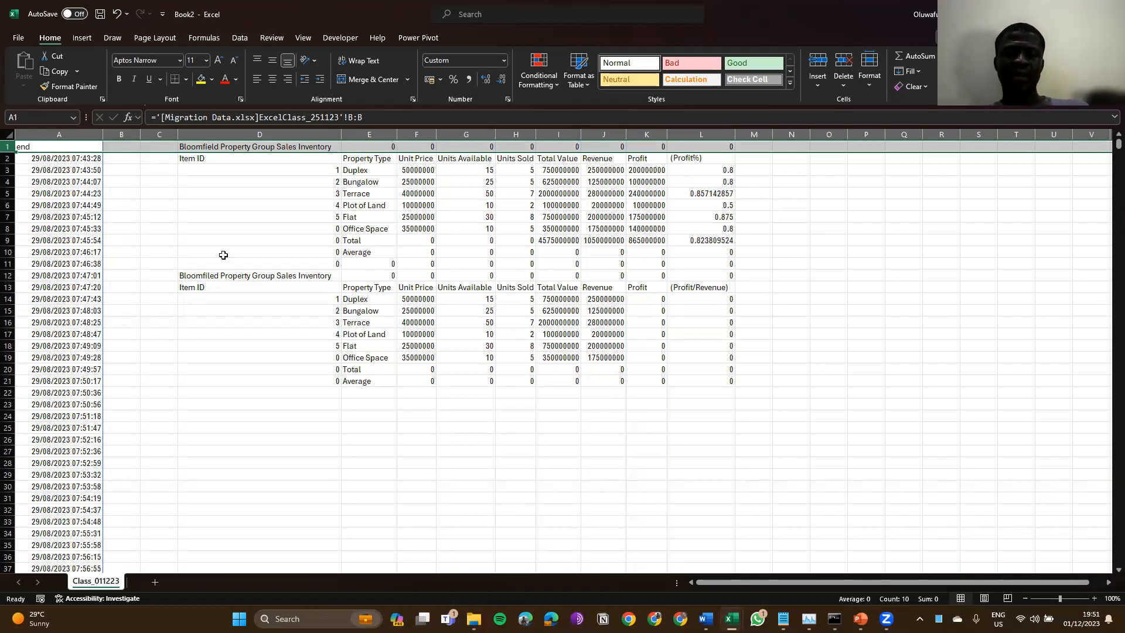
scroll(223, 255, down, 1)
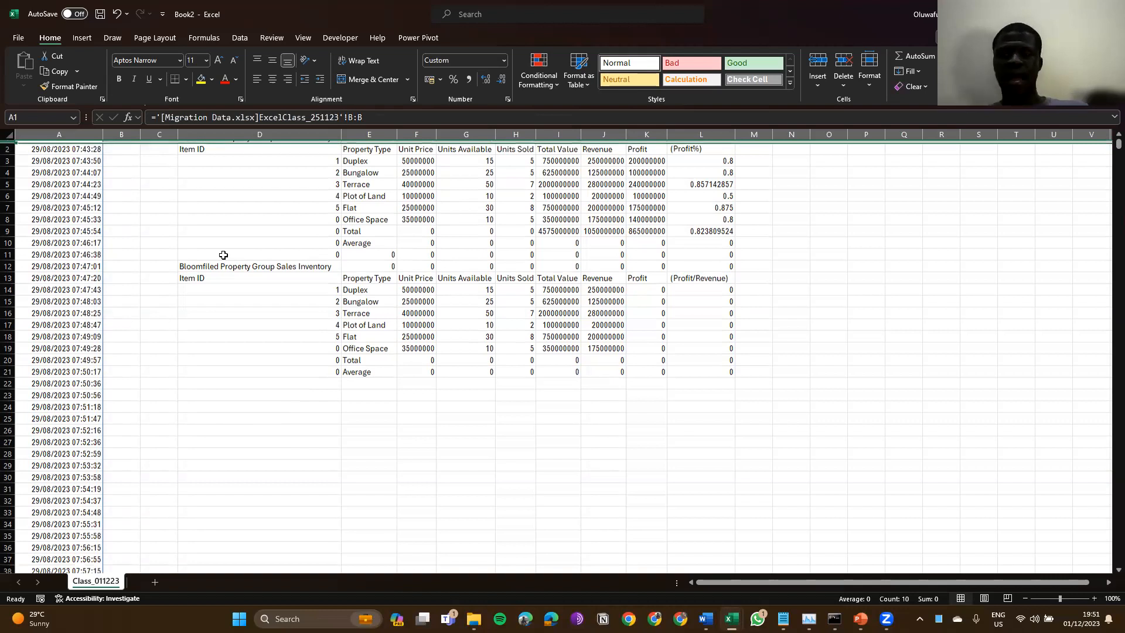
scroll(224, 255, down, 13)
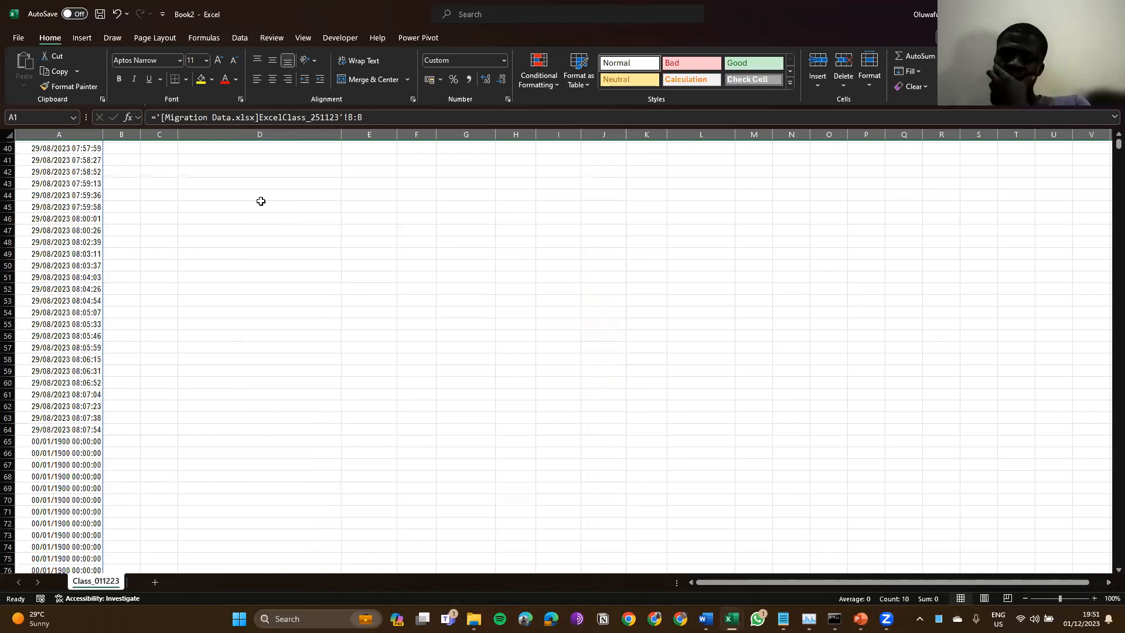
scroll(261, 203, up, 13)
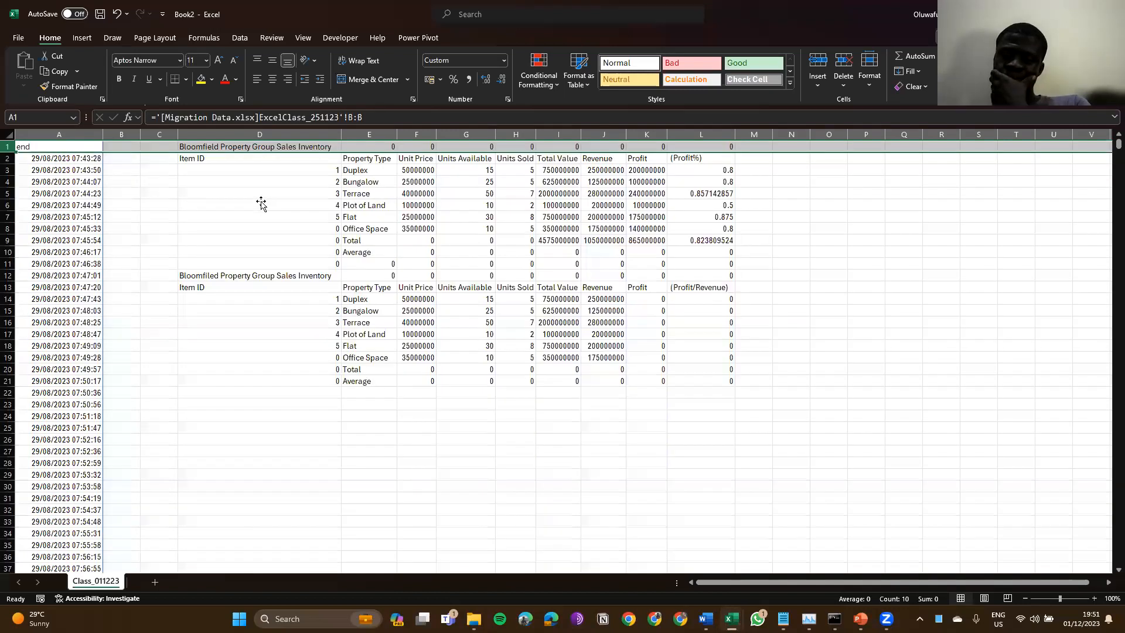
click(260, 204)
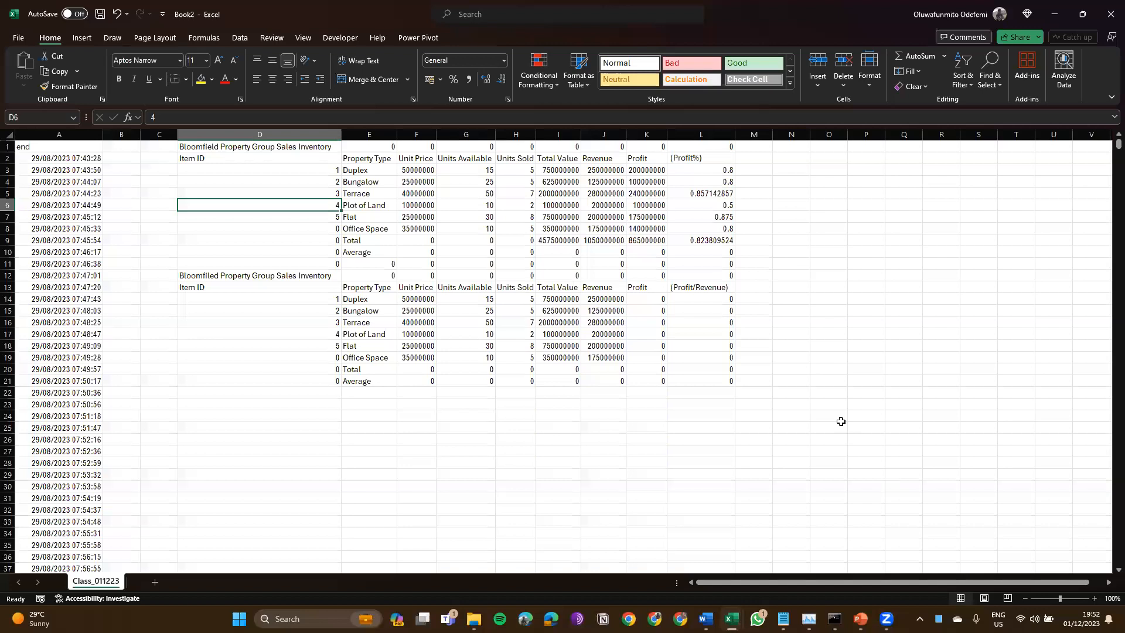
click(990, 12)
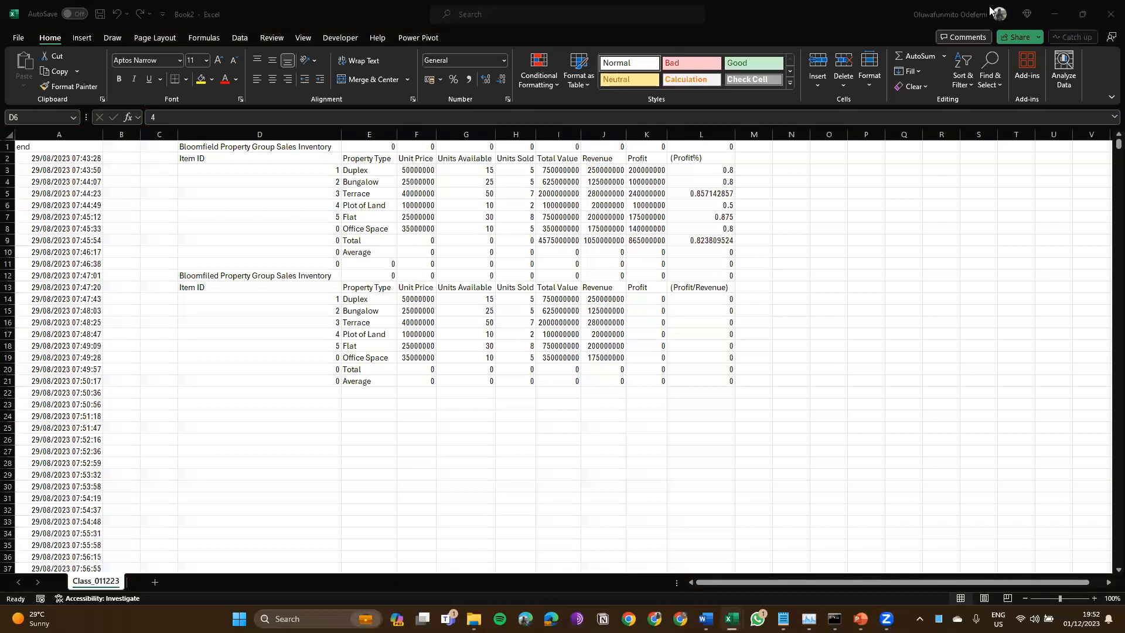
click(991, 11)
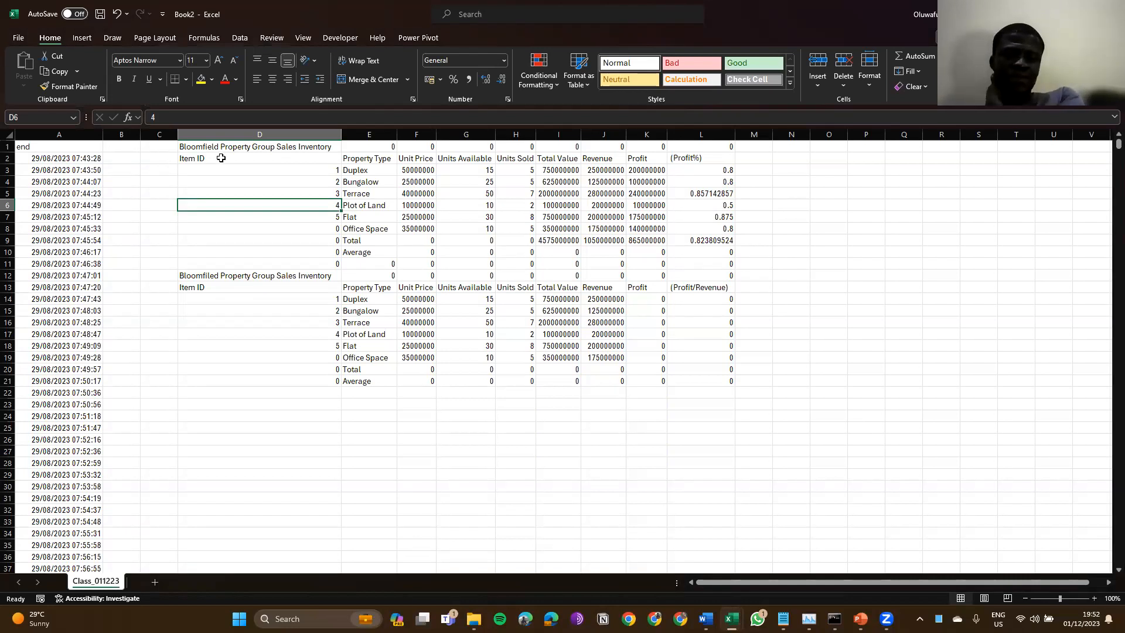
click(195, 255)
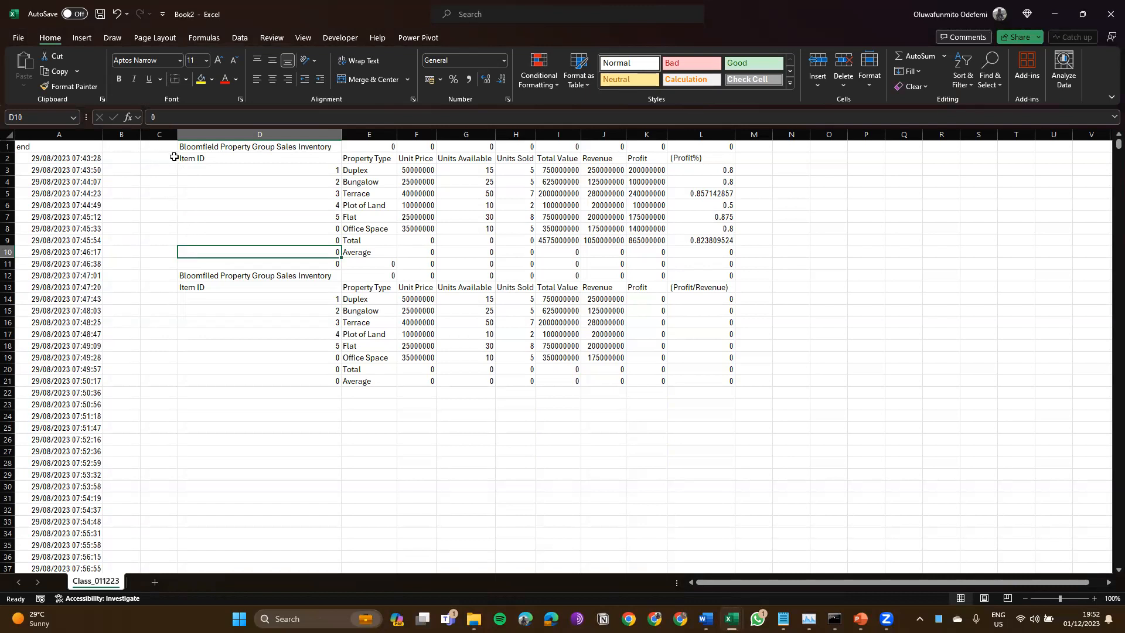
click(81, 158)
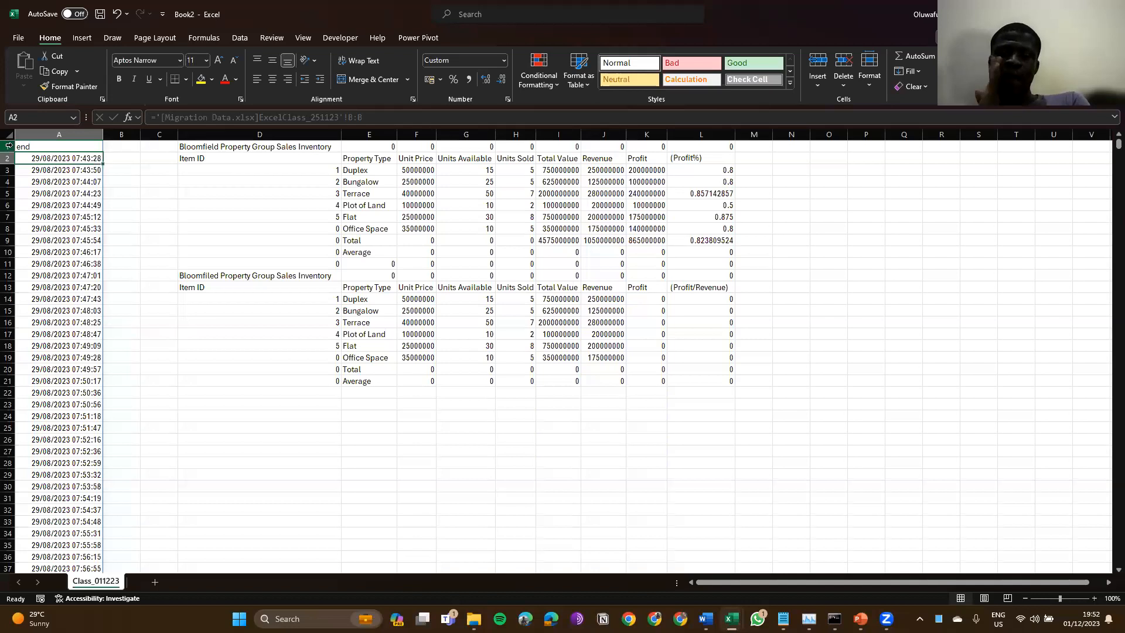
key(Up)
key(shift+space)
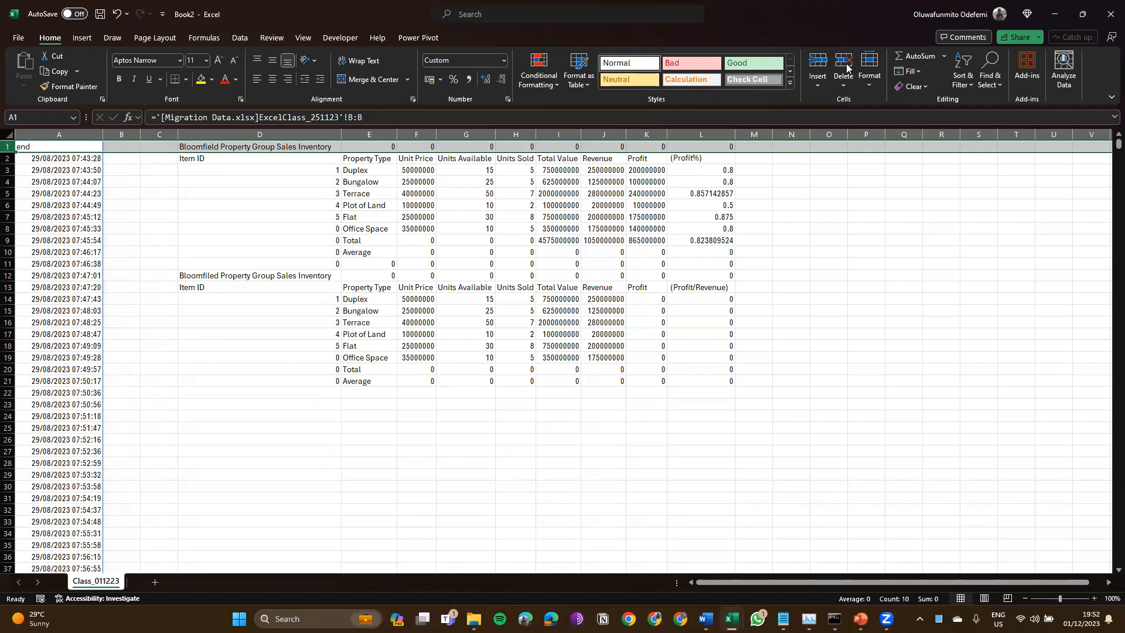
click(292, 147)
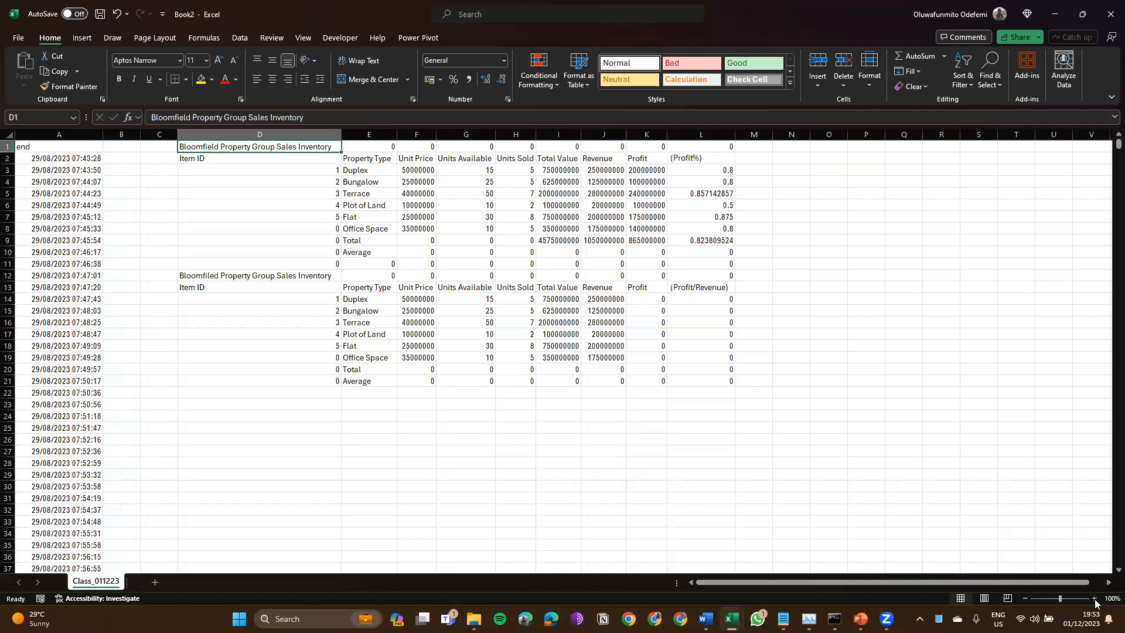
Step: Zoom the Book2 sheet to 170% and inspect the linked formula in A1 and the title in D1
click(1094, 599)
click(1094, 598)
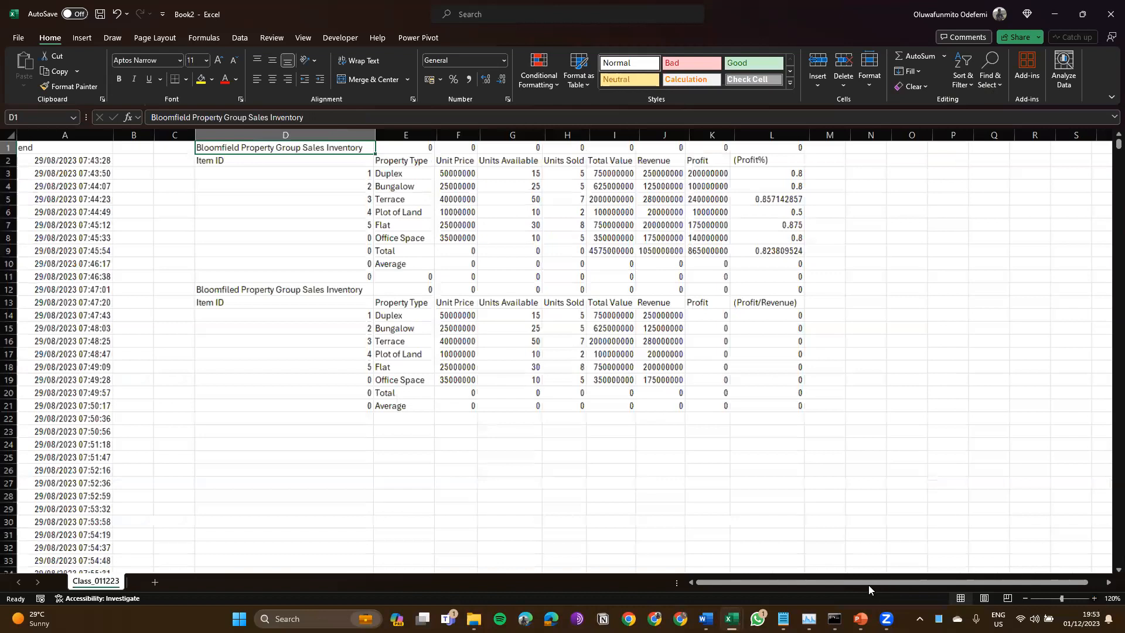
ctrl+scroll(138, 163, up, 5)
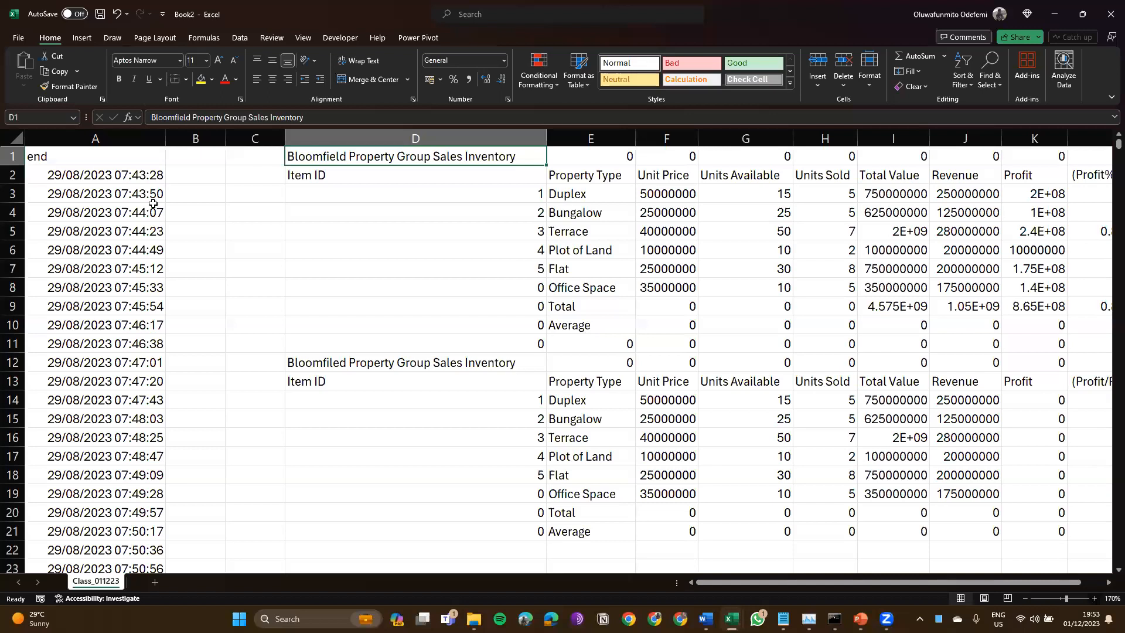
click(143, 159)
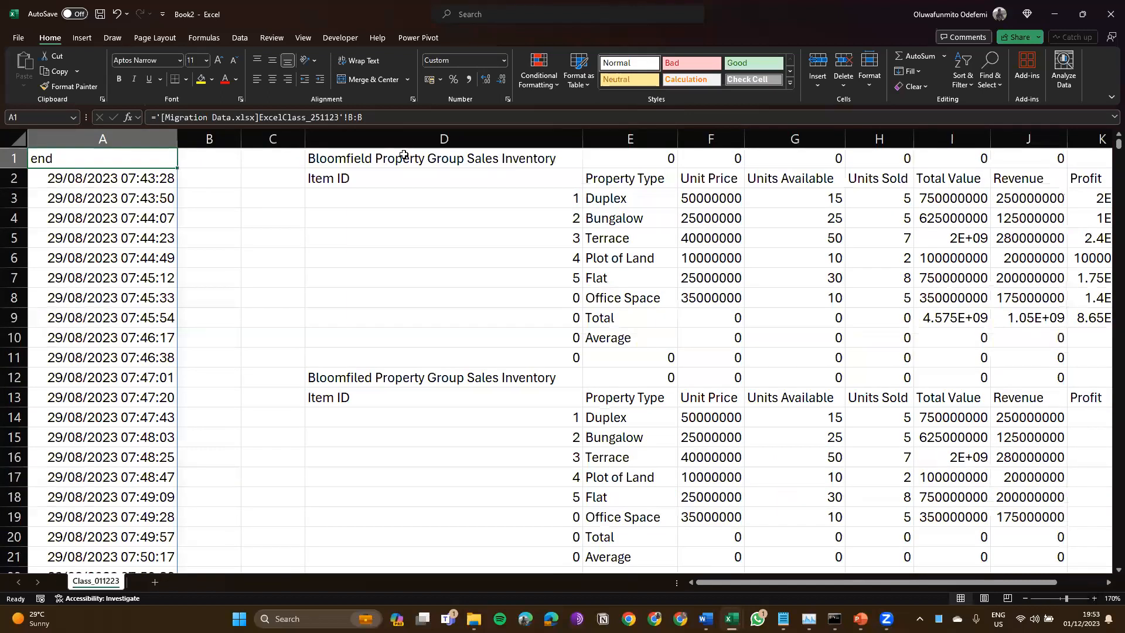
click(345, 162)
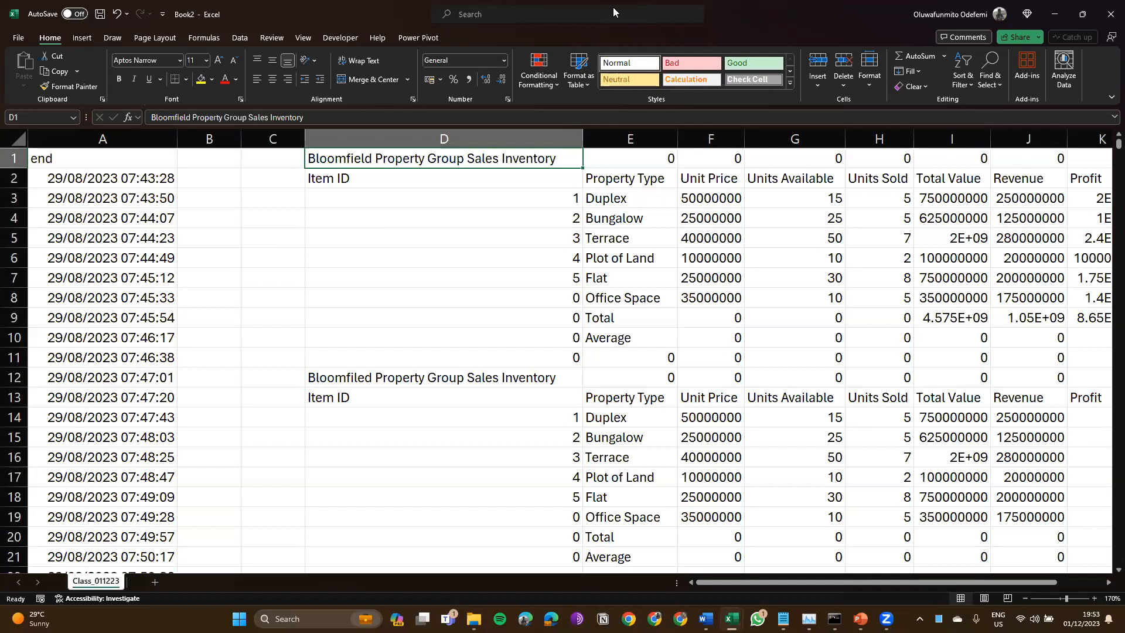
Step: Apply Freeze Top Row from the View tab's Freeze Panes menu, then recheck the setting
click(303, 37)
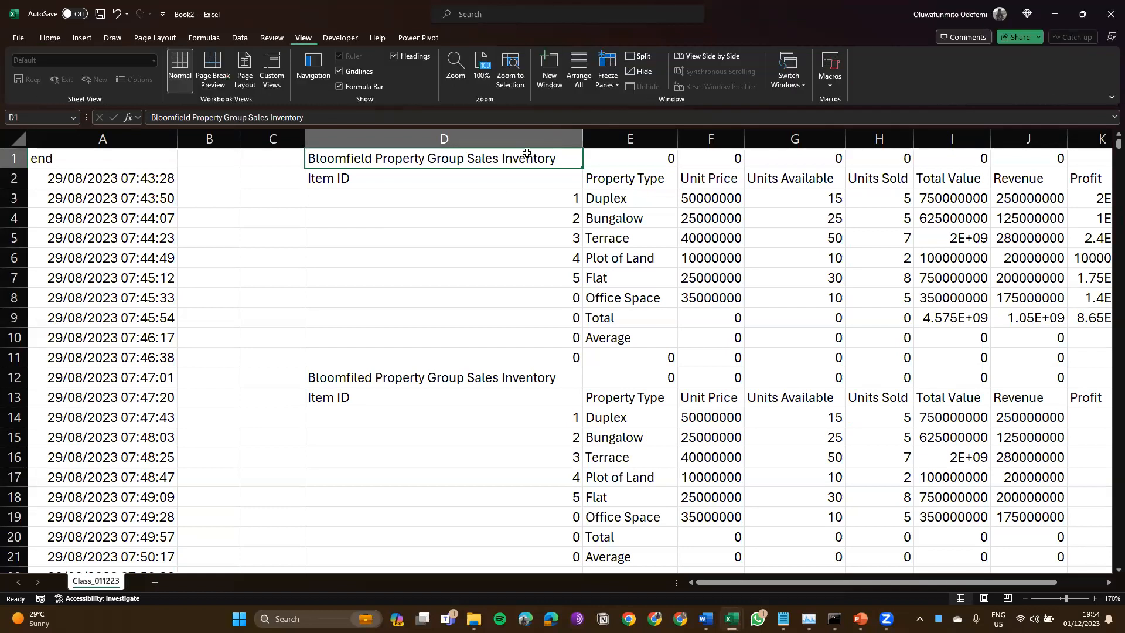
click(607, 85)
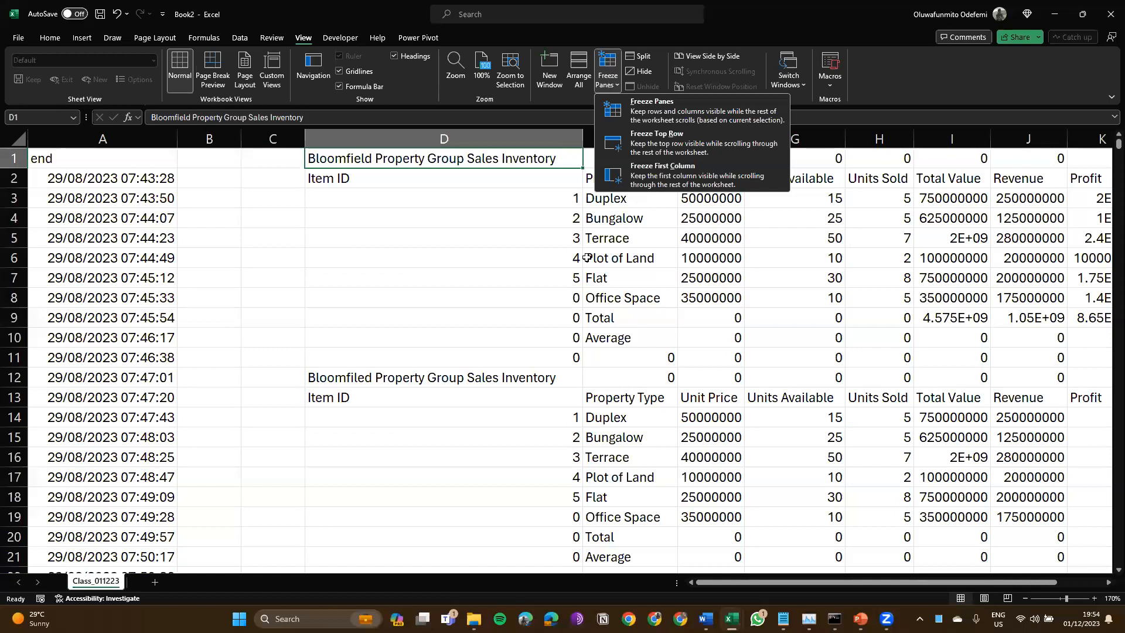
click(651, 141)
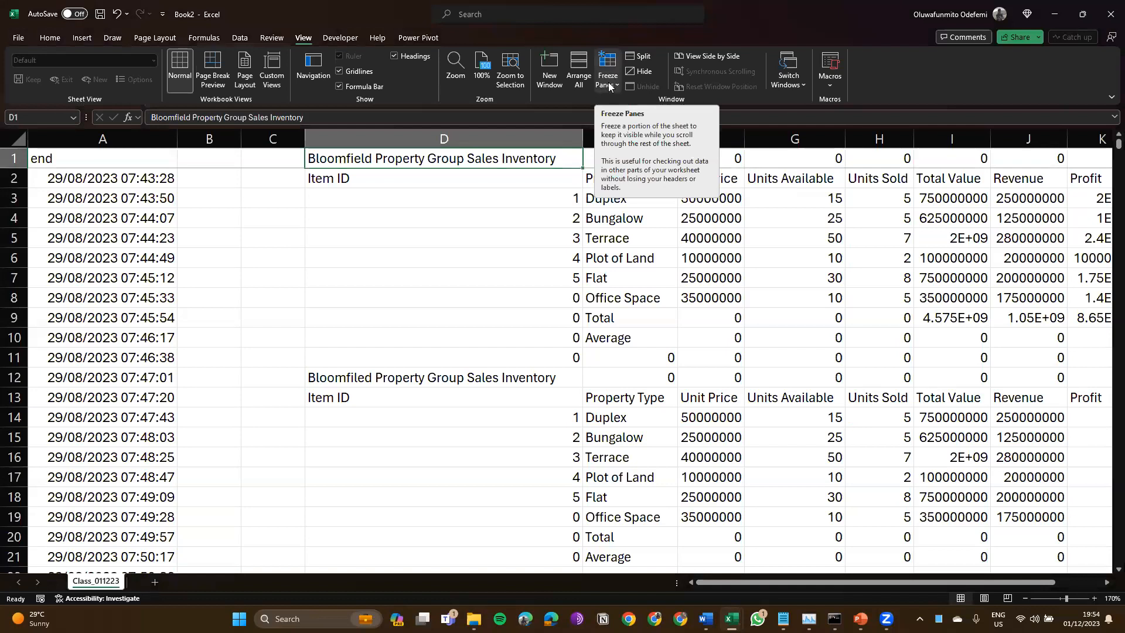
click(609, 87)
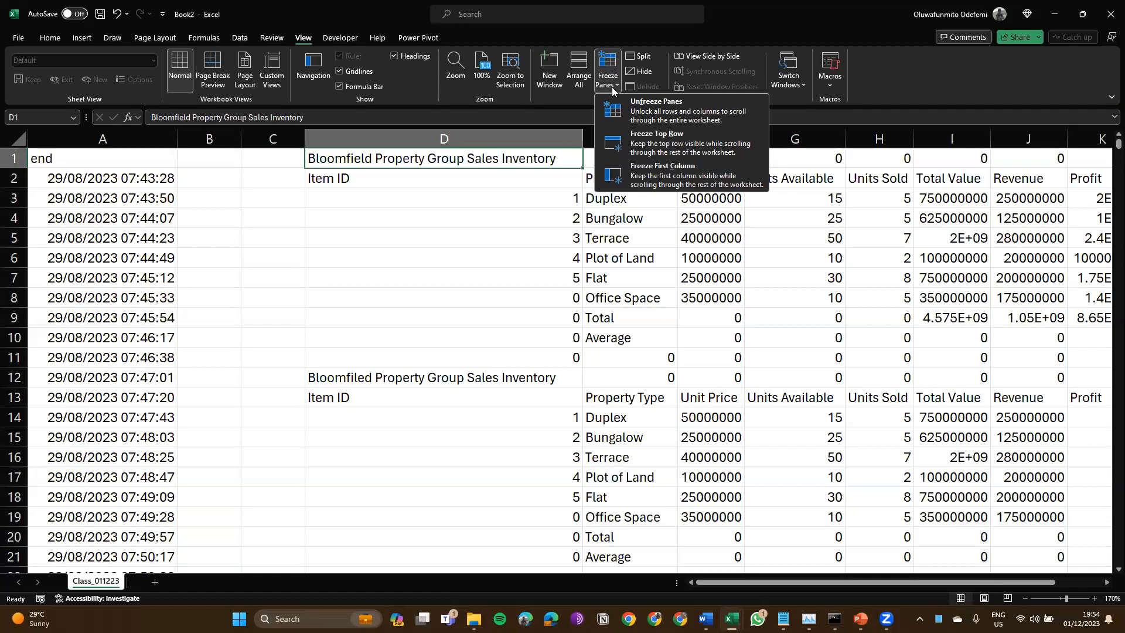
click(874, 170)
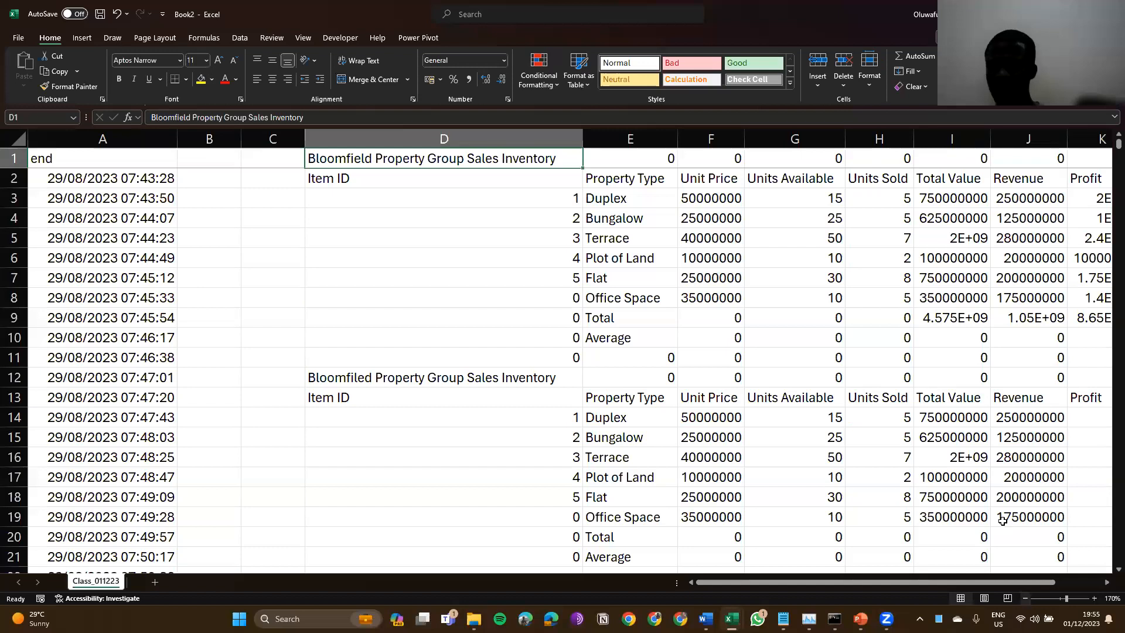
Step: Zoom back to 100%, cancel the Book2 save prompt, and return to the Migration Data workbook
ctrl+scroll(1003, 521, down, 4)
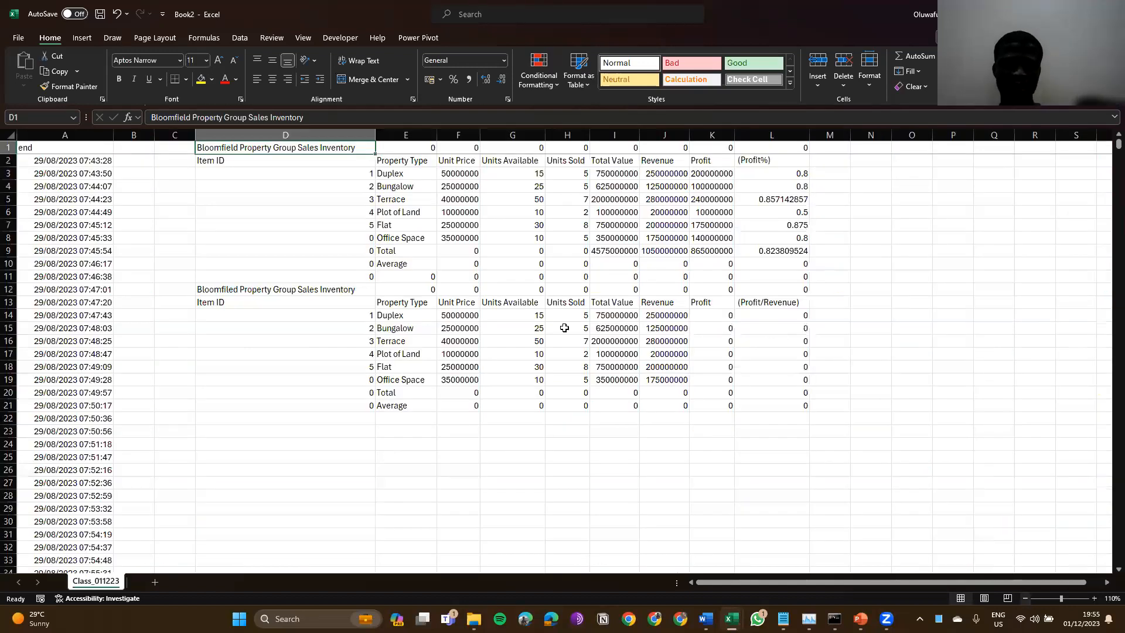
ctrl+scroll(427, 392, down, 1)
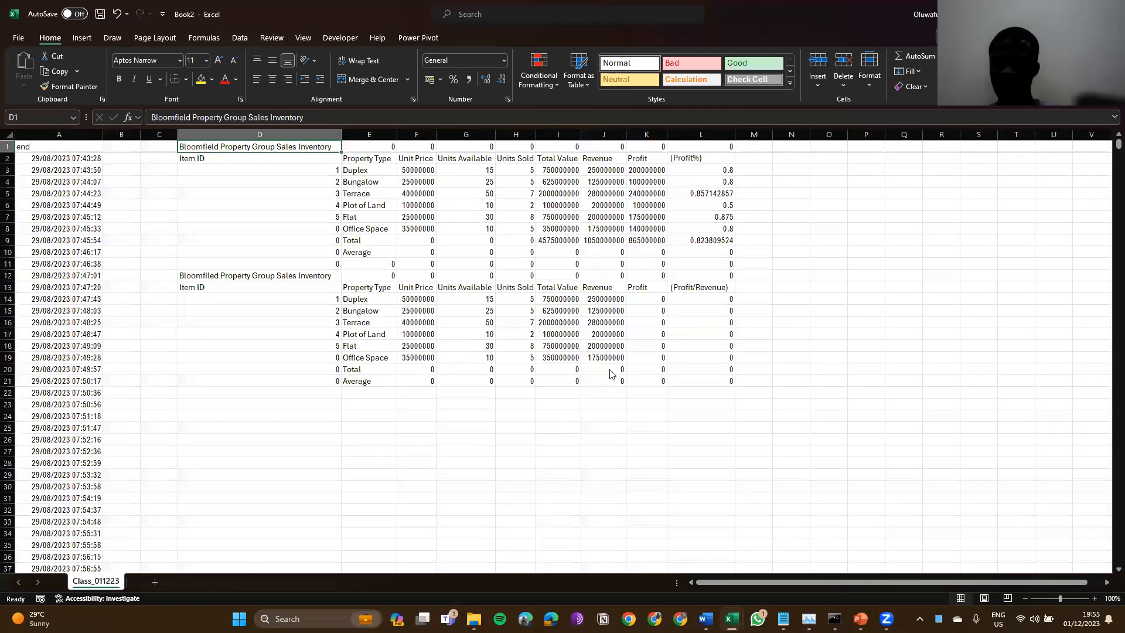
key(ctrl+s)
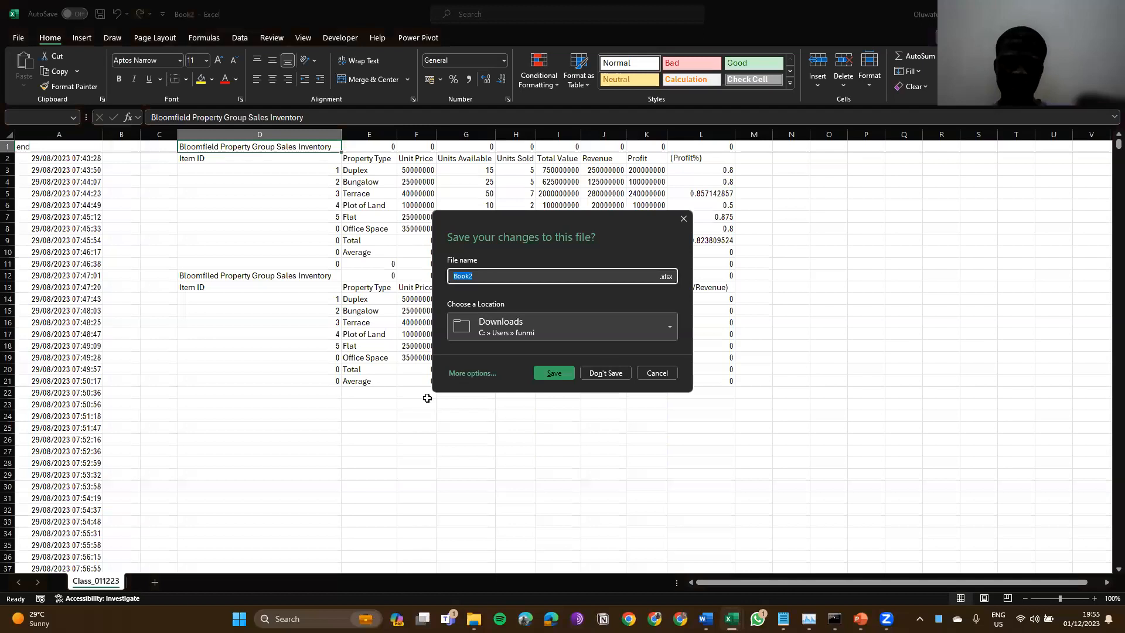
key(Escape)
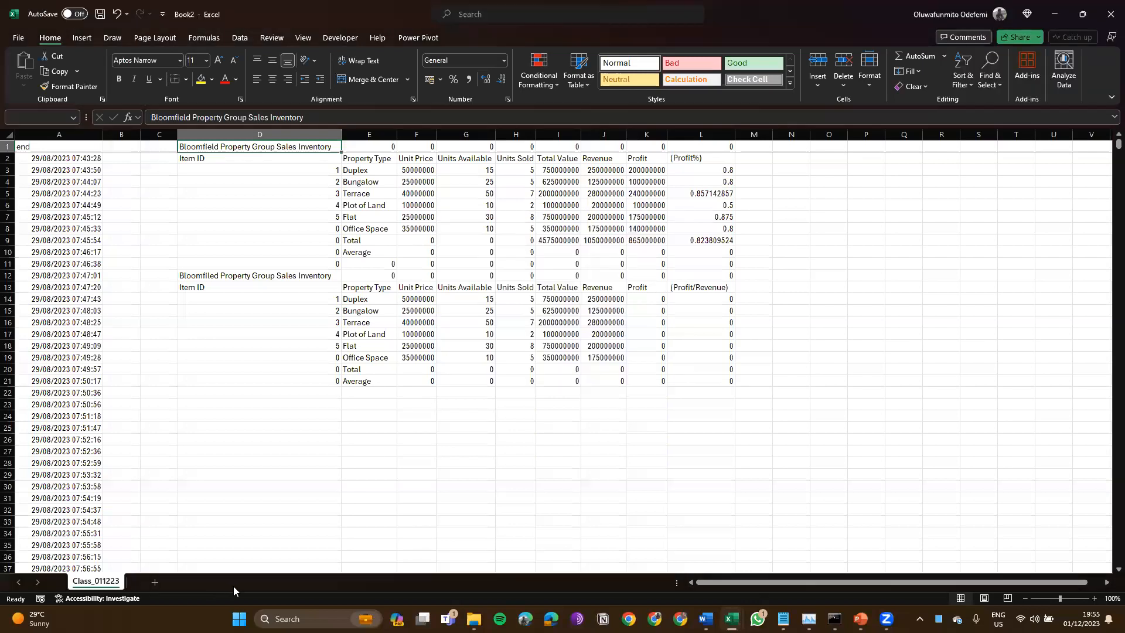
key(alt+Tab)
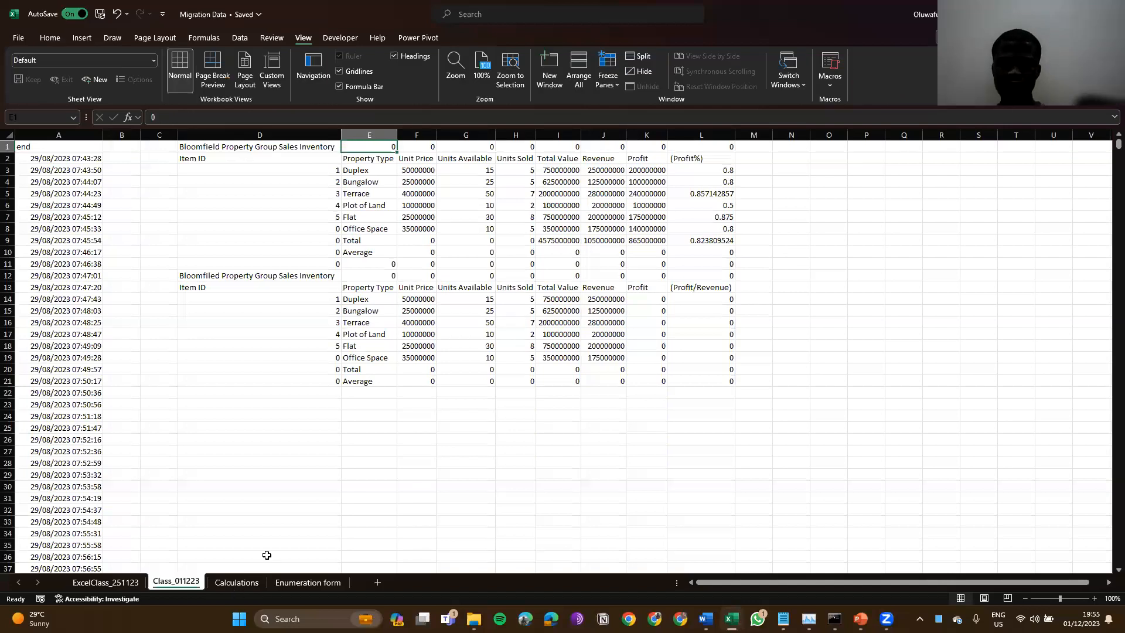
Step: Select the Number of Migrants column E on Calculations, then show the new blank Sheet1
key(ctrl+Page_Down)
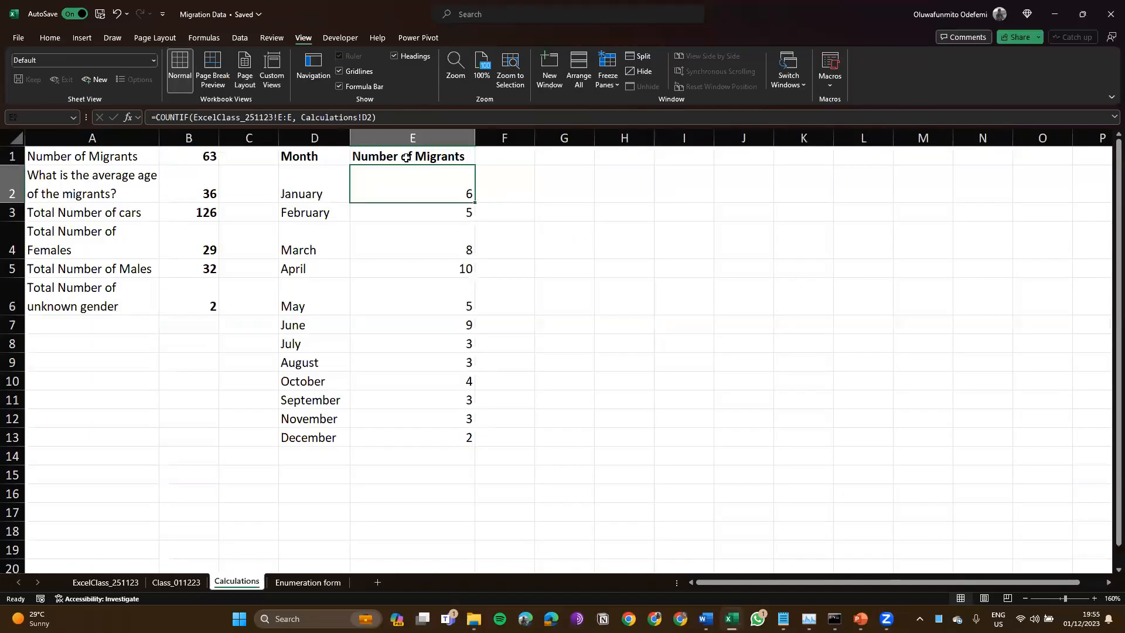
click(408, 139)
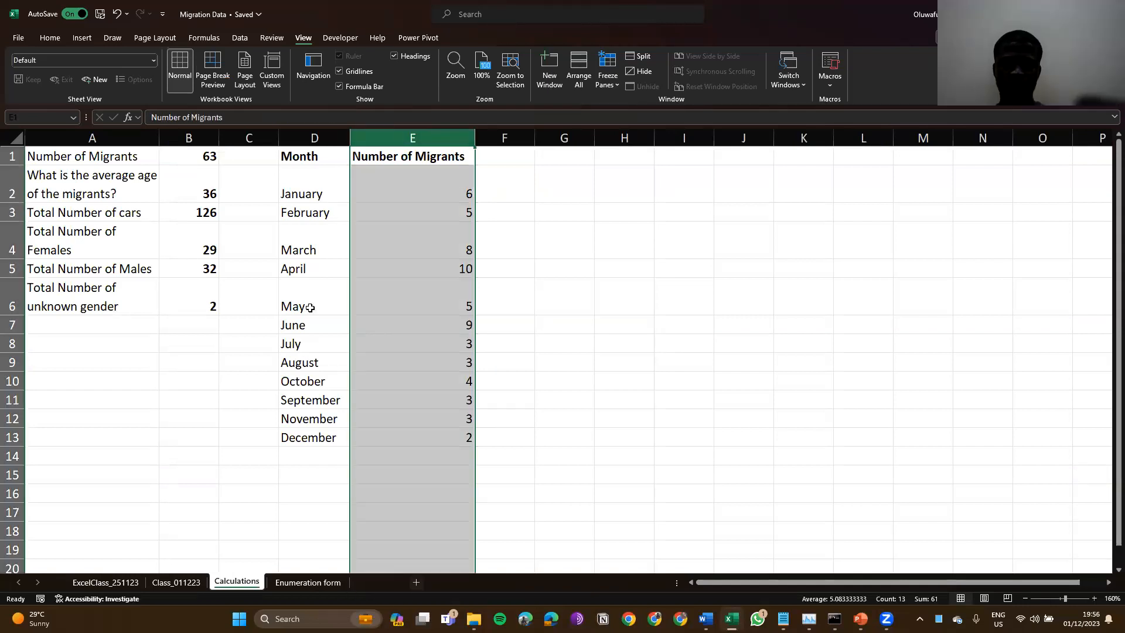
click(259, 148)
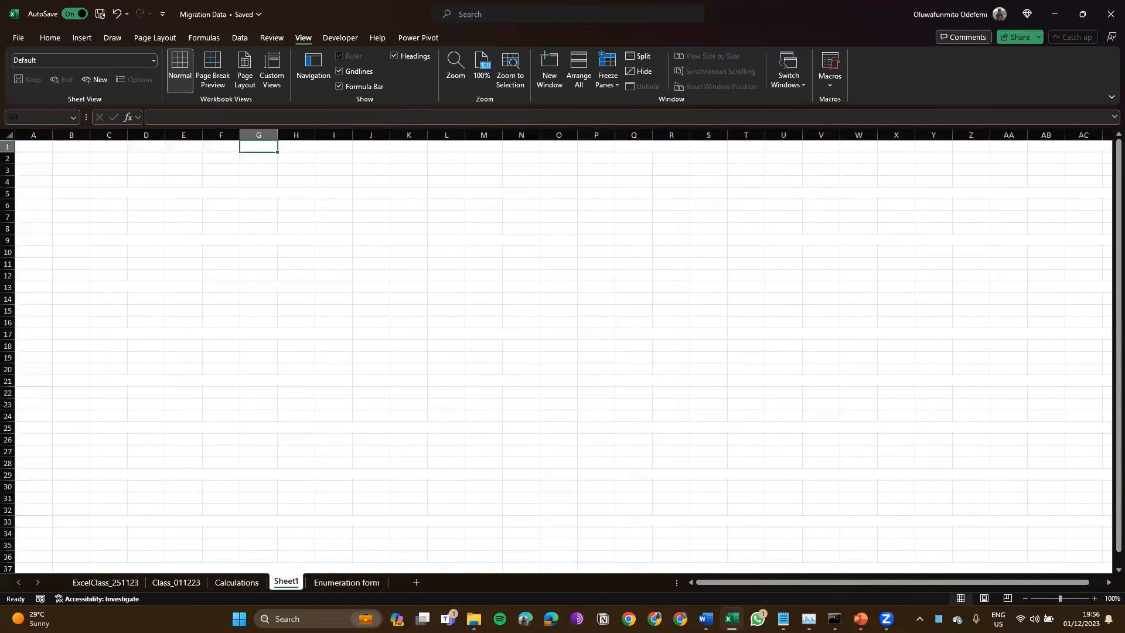
Step: Alternate between Sheet1 and Calculations, ending on Calculations with Number of Migrants column E selected
click(241, 584)
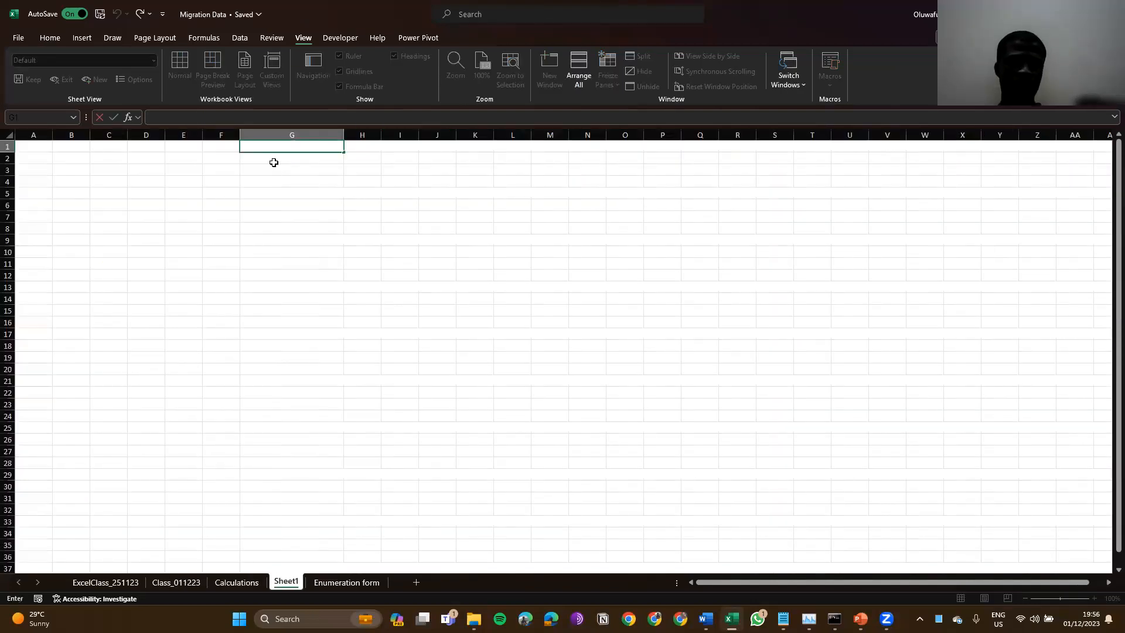
key(Escape)
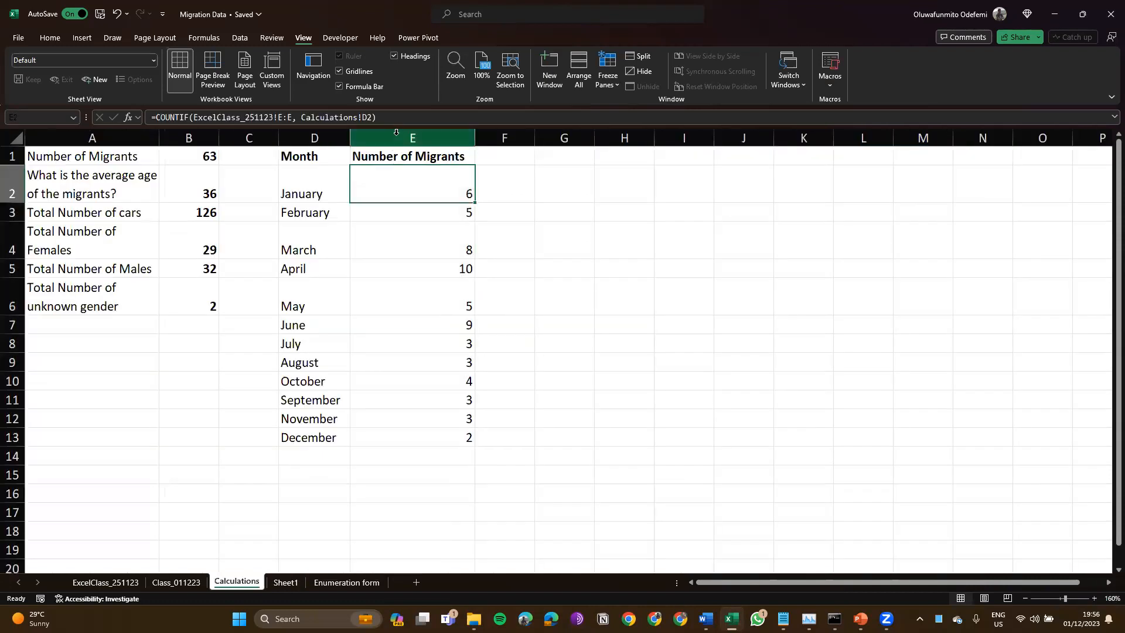
click(396, 133)
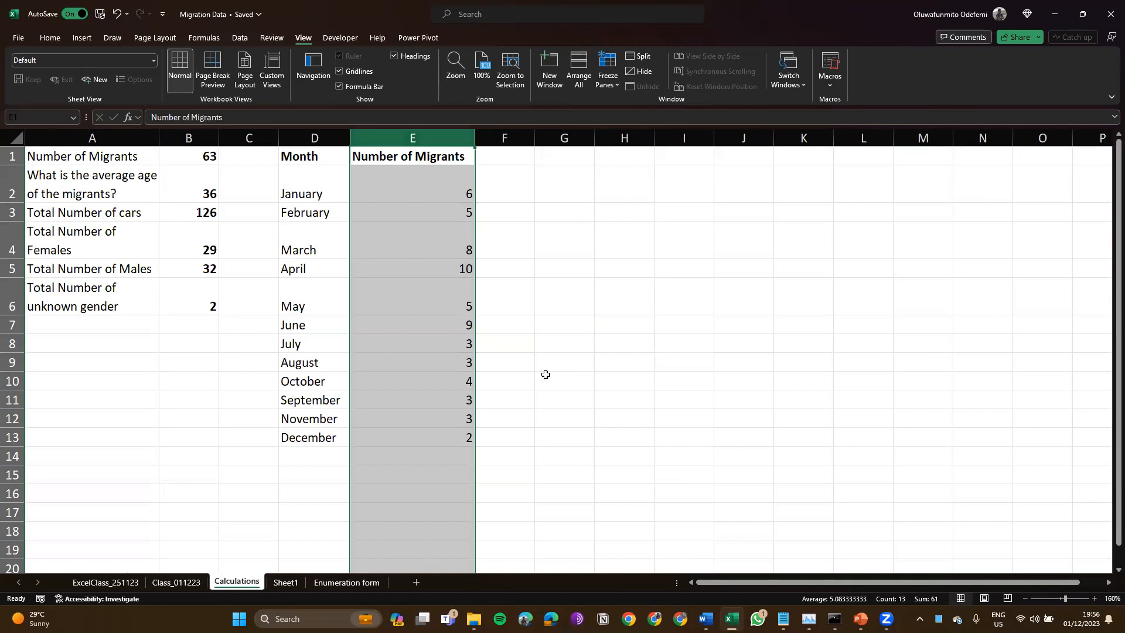
click(284, 584)
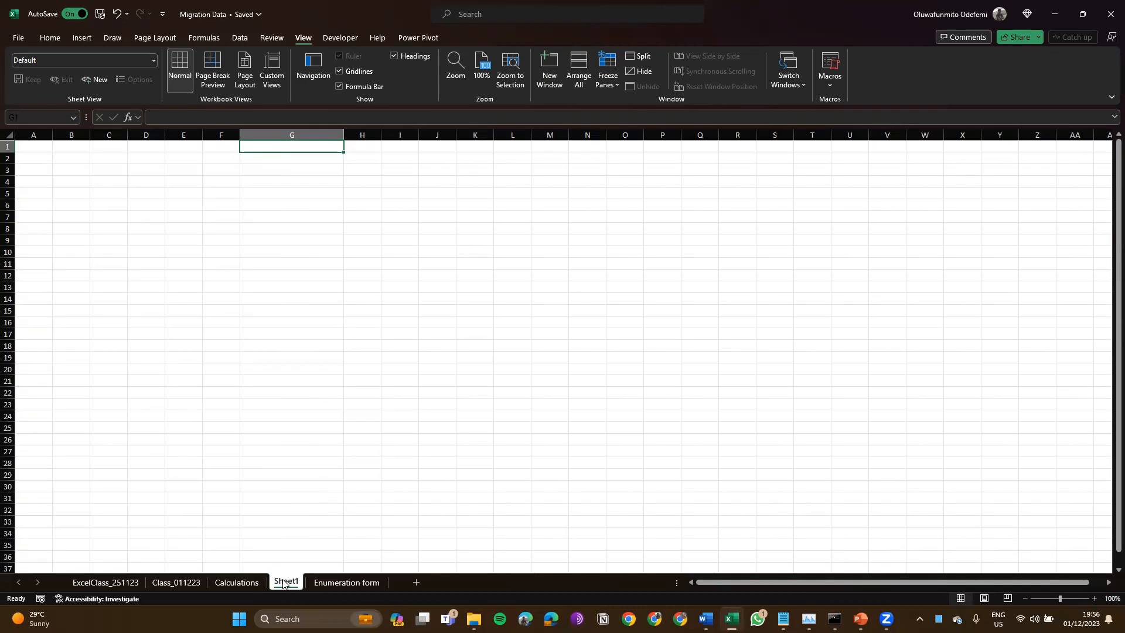
click(236, 583)
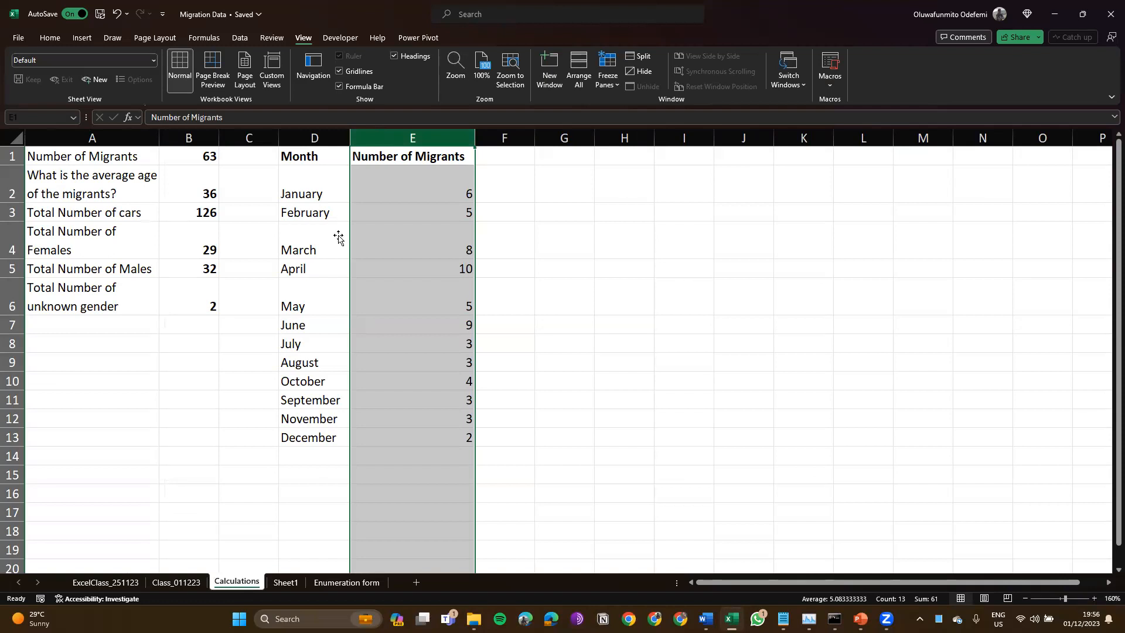
click(285, 583)
click(236, 583)
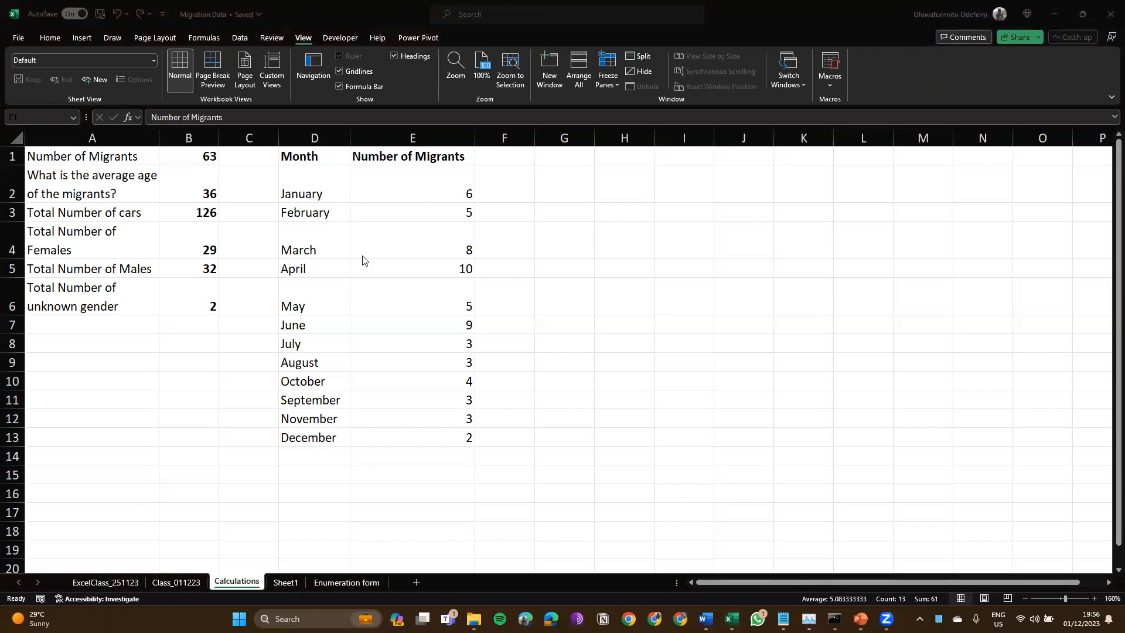
Step: Show the Home ribbon, pass through Sheet1, and open the Class_011223 property sales sheet
click(50, 39)
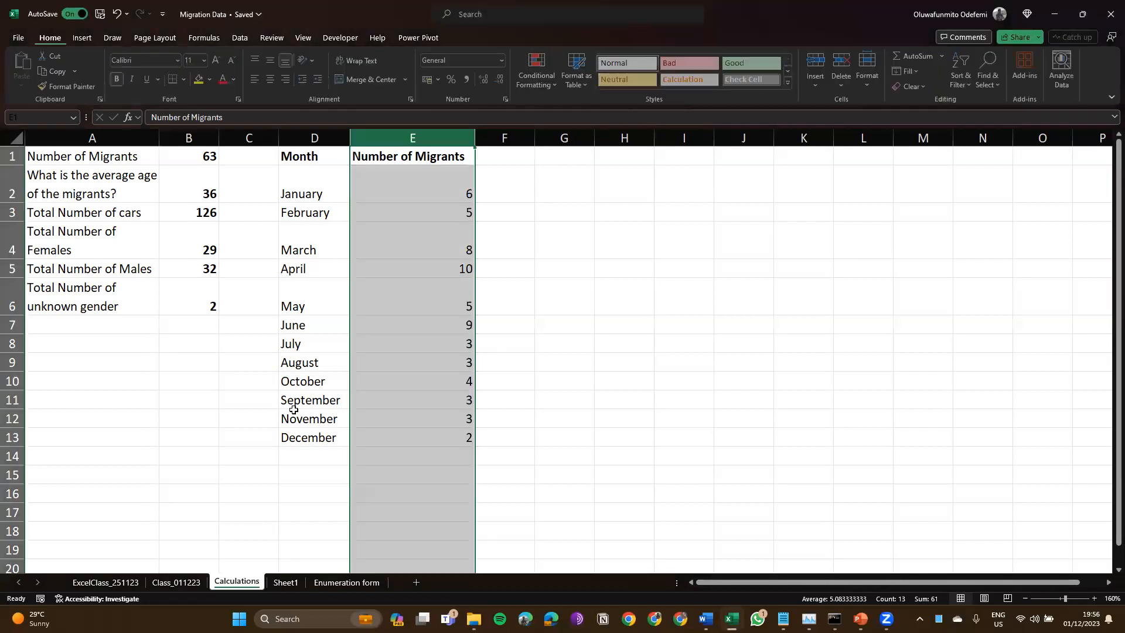
click(287, 583)
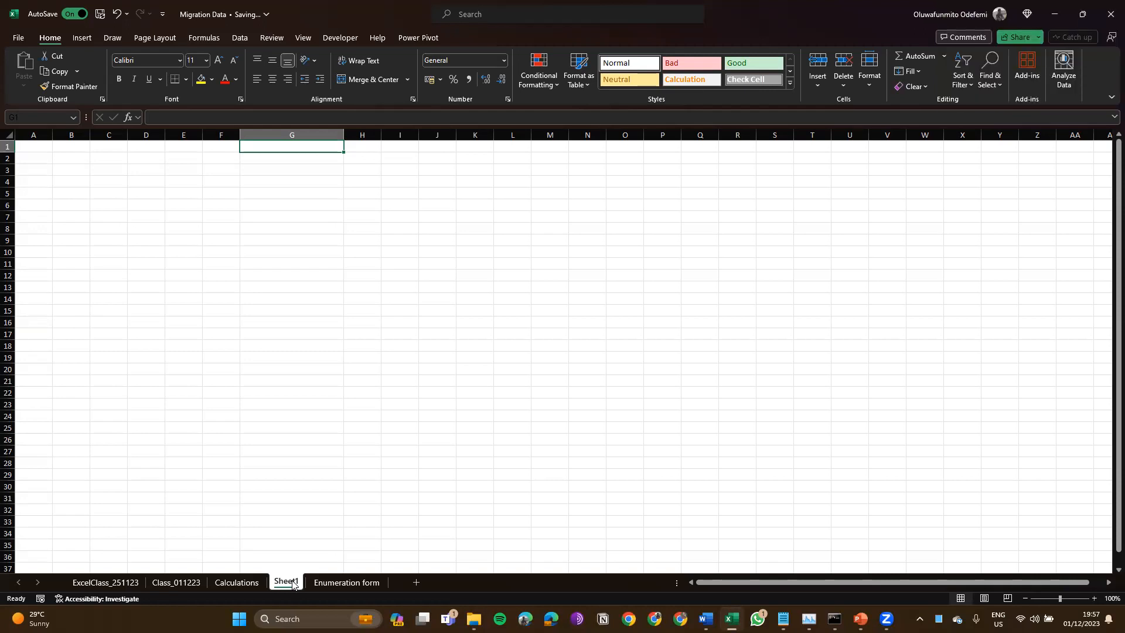
click(167, 570)
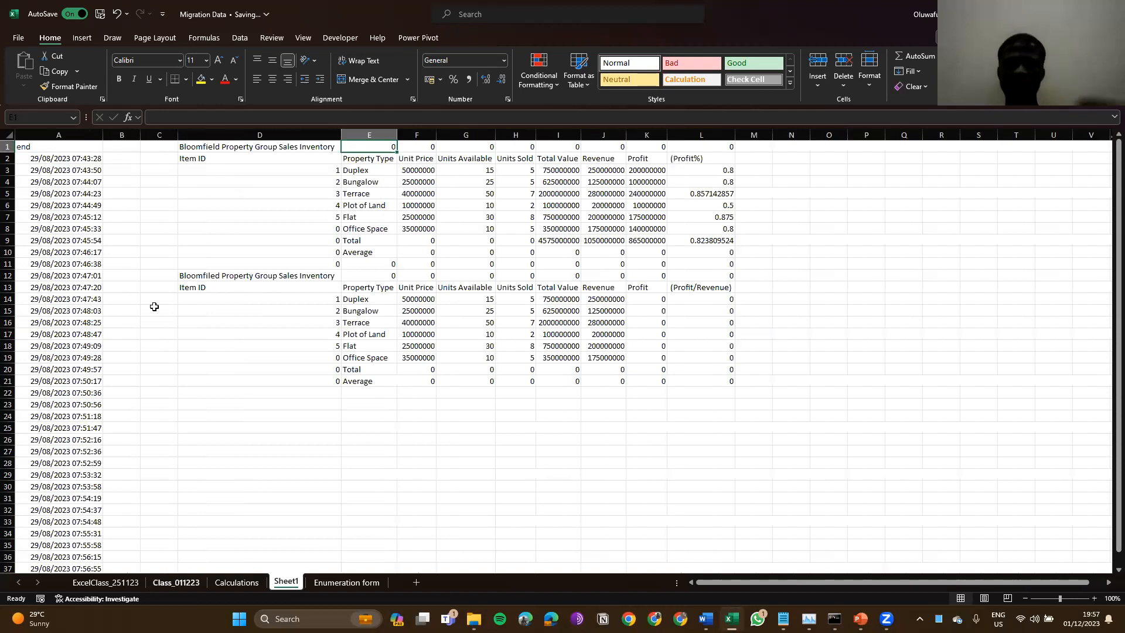
Step: Compare ExcelClass_251123 records against the COUNTIF formulas in Calculations E2 and E6
click(106, 583)
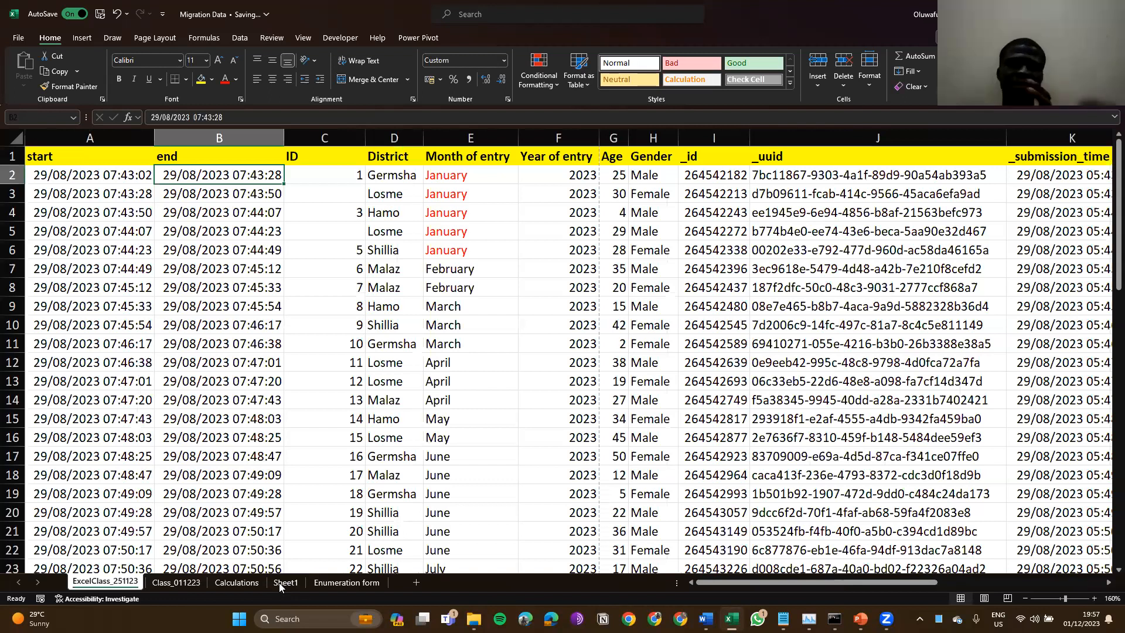
click(279, 583)
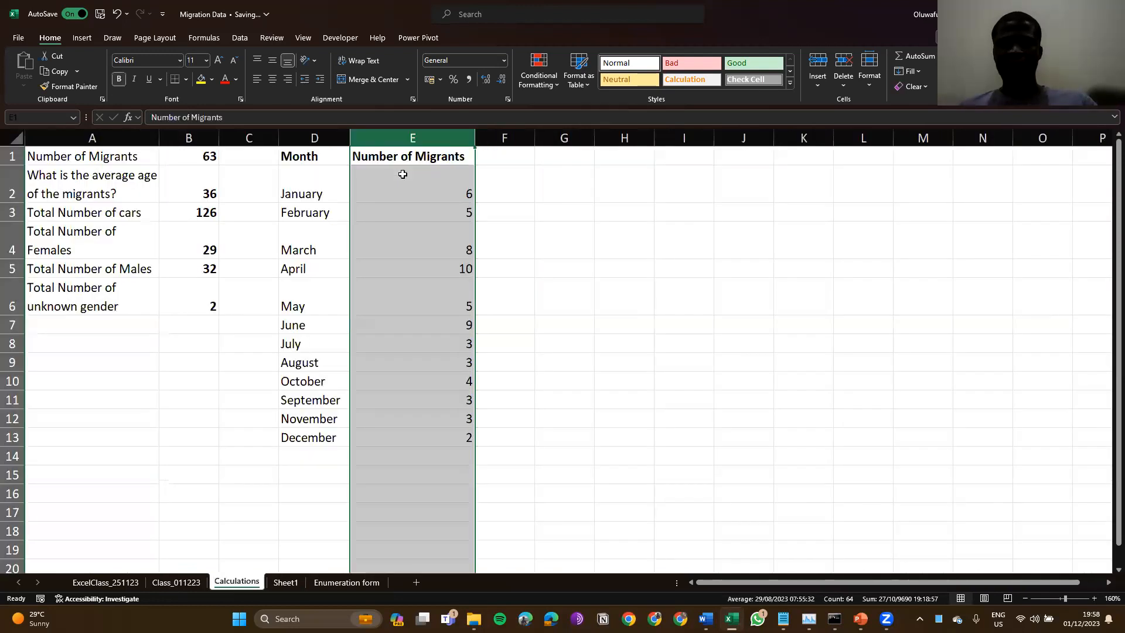
click(402, 174)
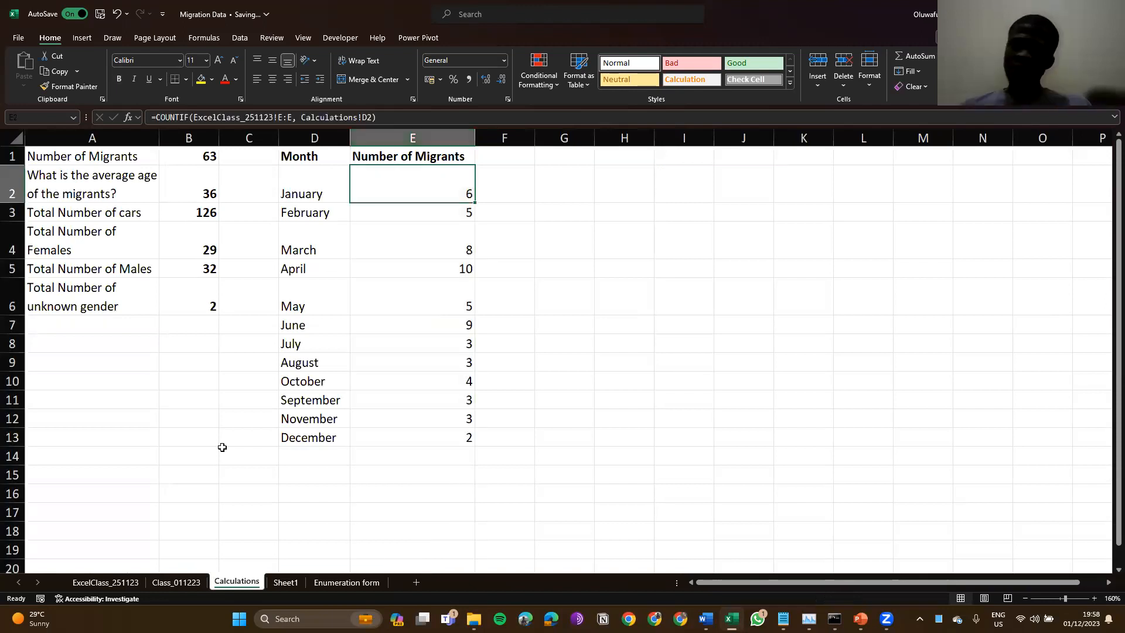
key(Down)
key(Down)
key(Down)
key(Down)
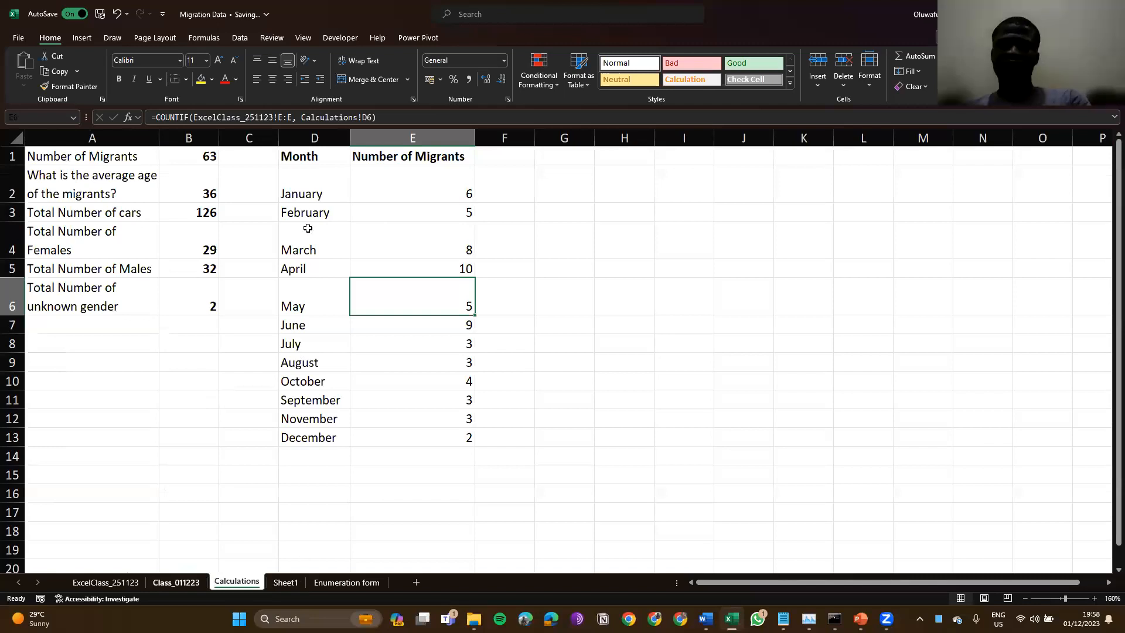
key(ctrl+Page_Up)
key(ctrl+Page_Up)
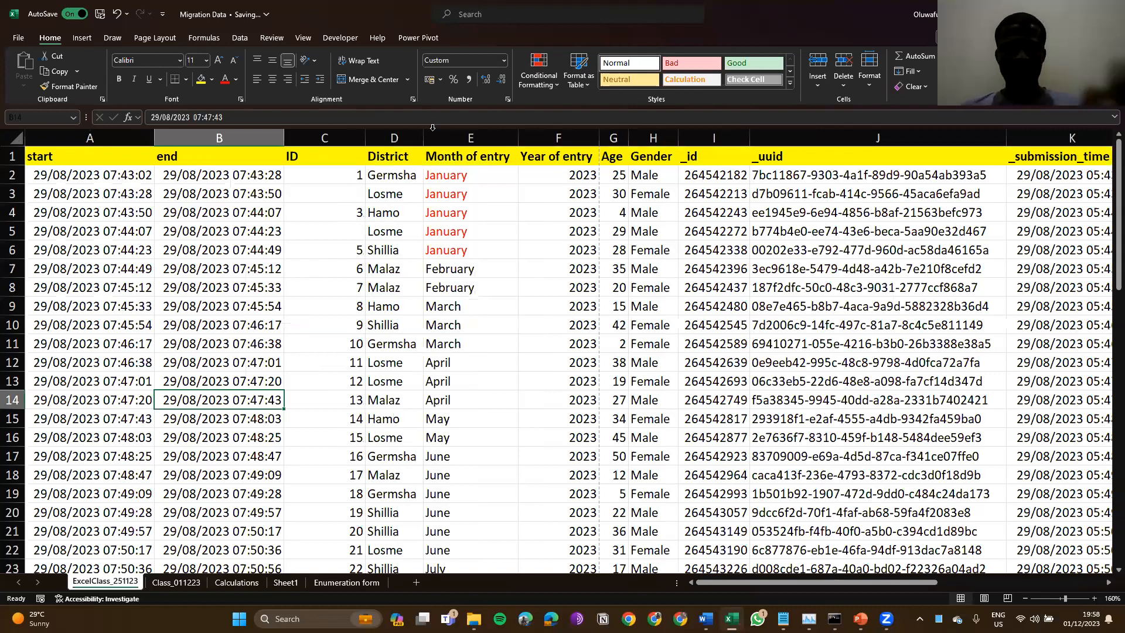
Step: Go to the blank Sheet1 and enter = in cell G1 to begin a formula
key(ctrl+Page_Down)
key(ctrl+Page_Down)
key(ctrl+Page_Down)
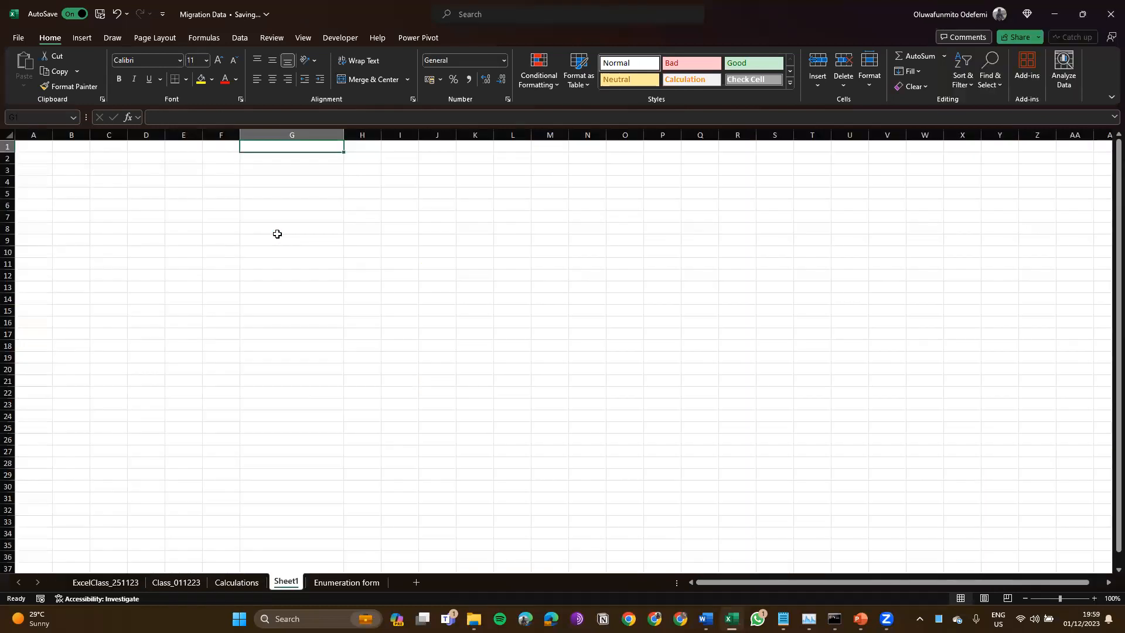
key(ctrl+Page_Up)
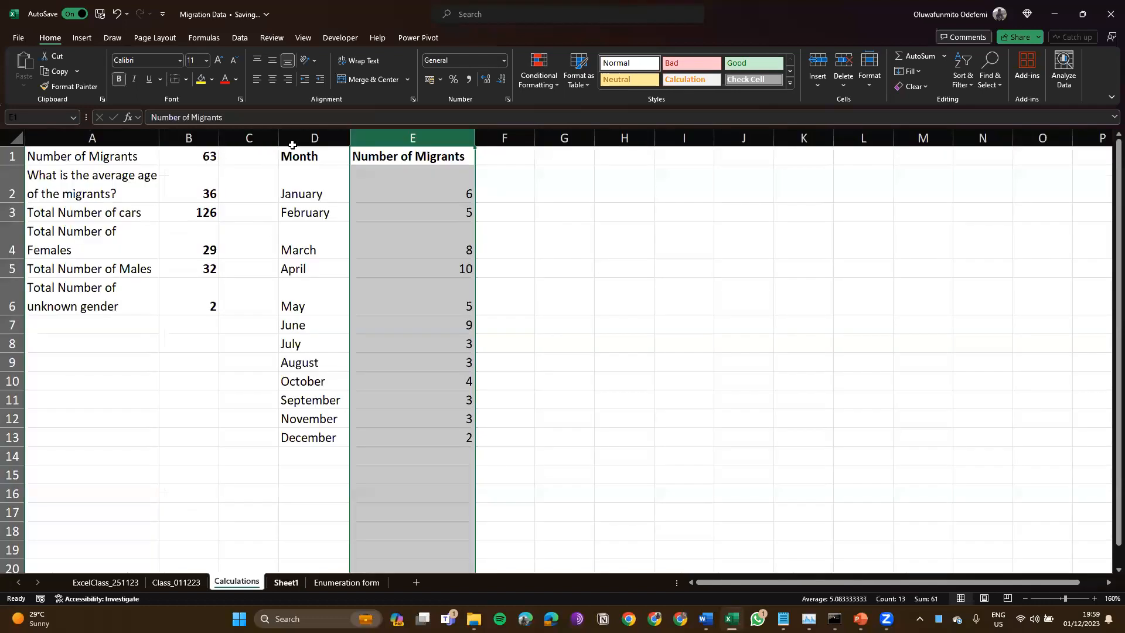
key(ctrl+Page_Down)
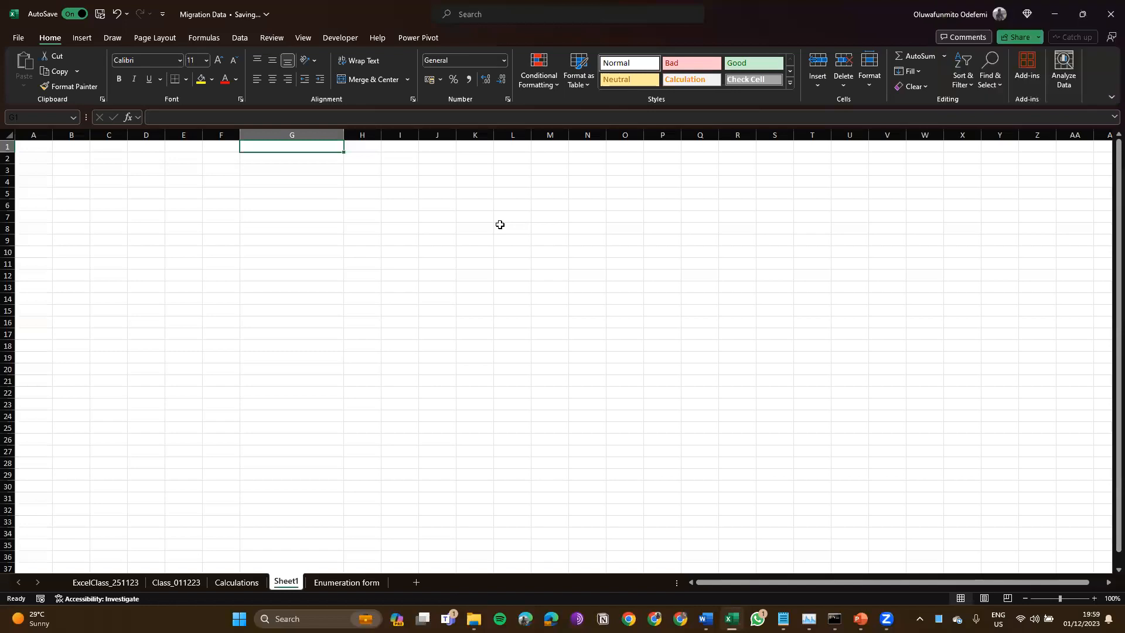
text(=)
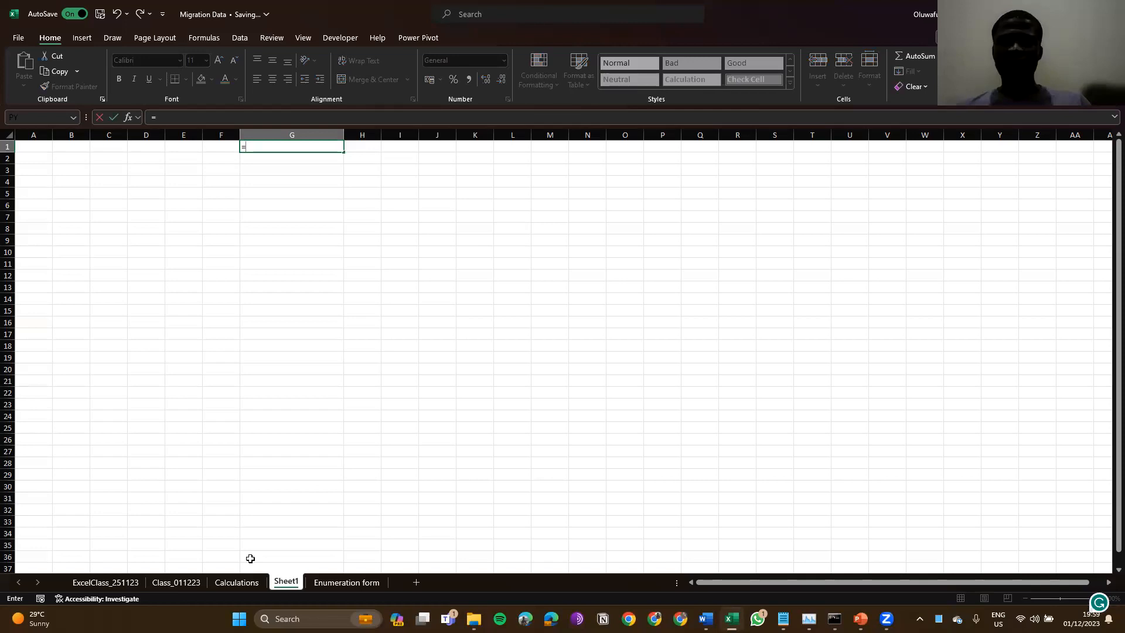
Step: Link Sheet1 column G to the Calculations Number of Migrants column (column E)
click(237, 582)
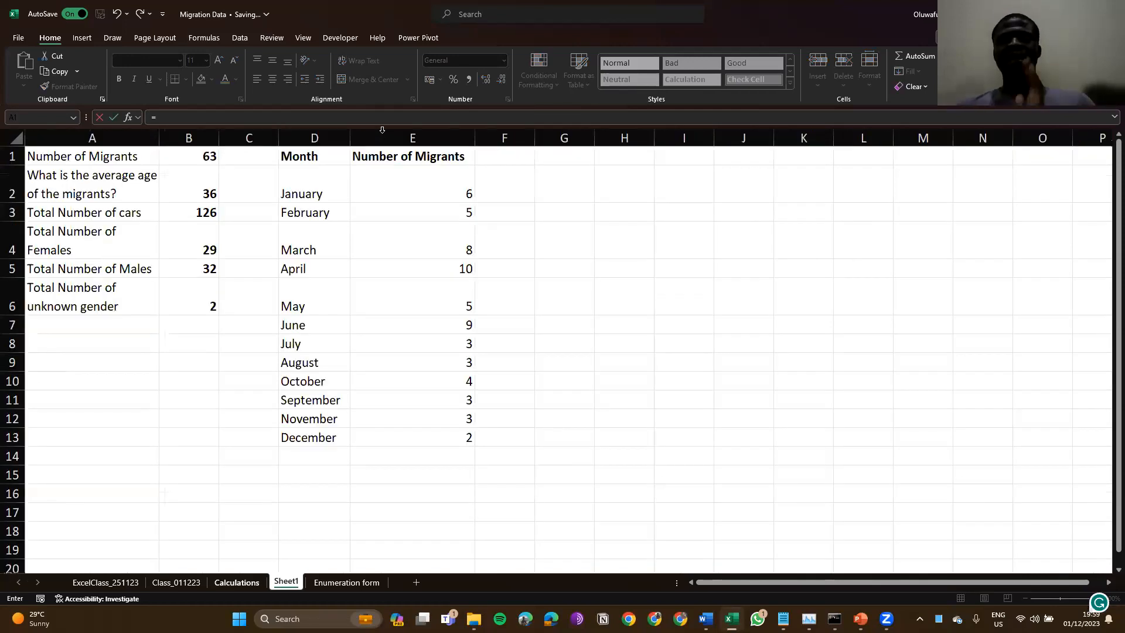
click(382, 129)
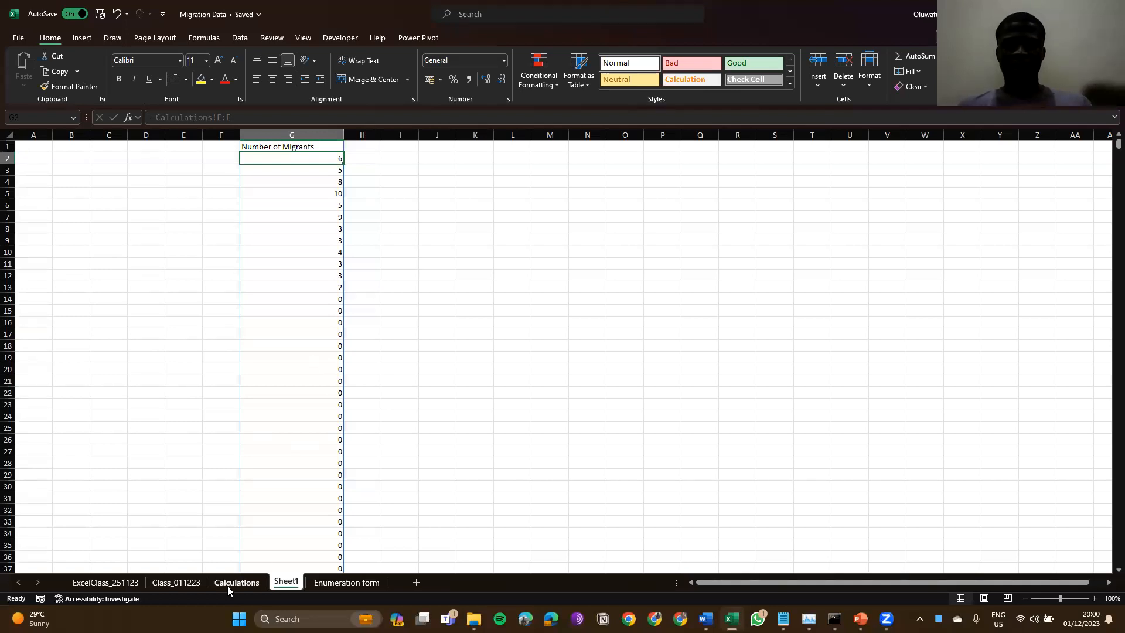
click(228, 583)
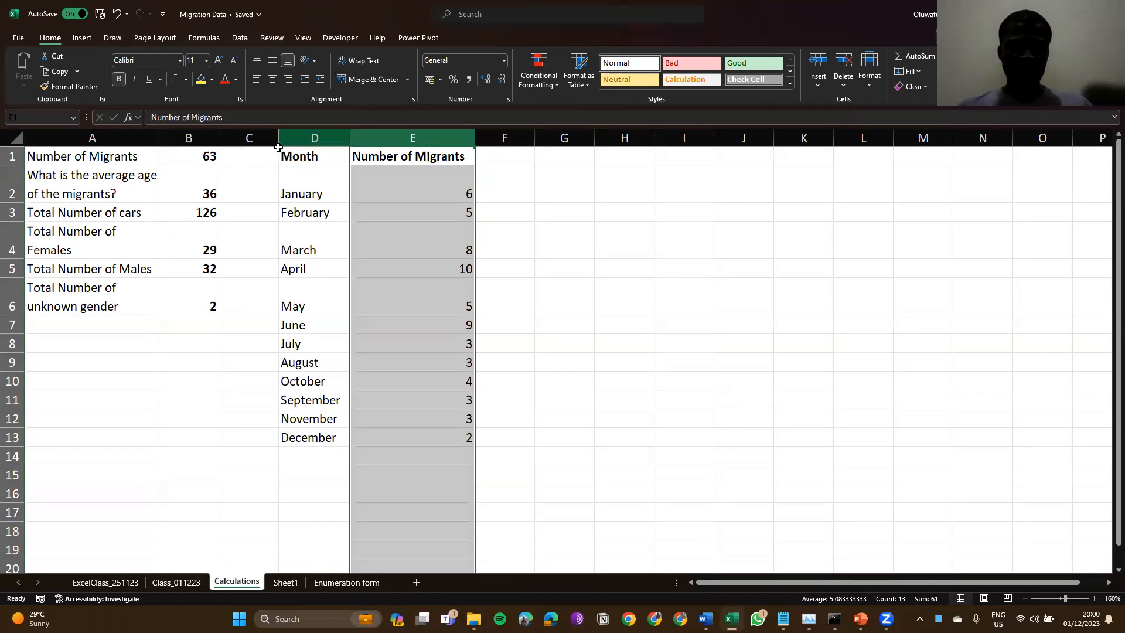
key(ctrl+Page_Down)
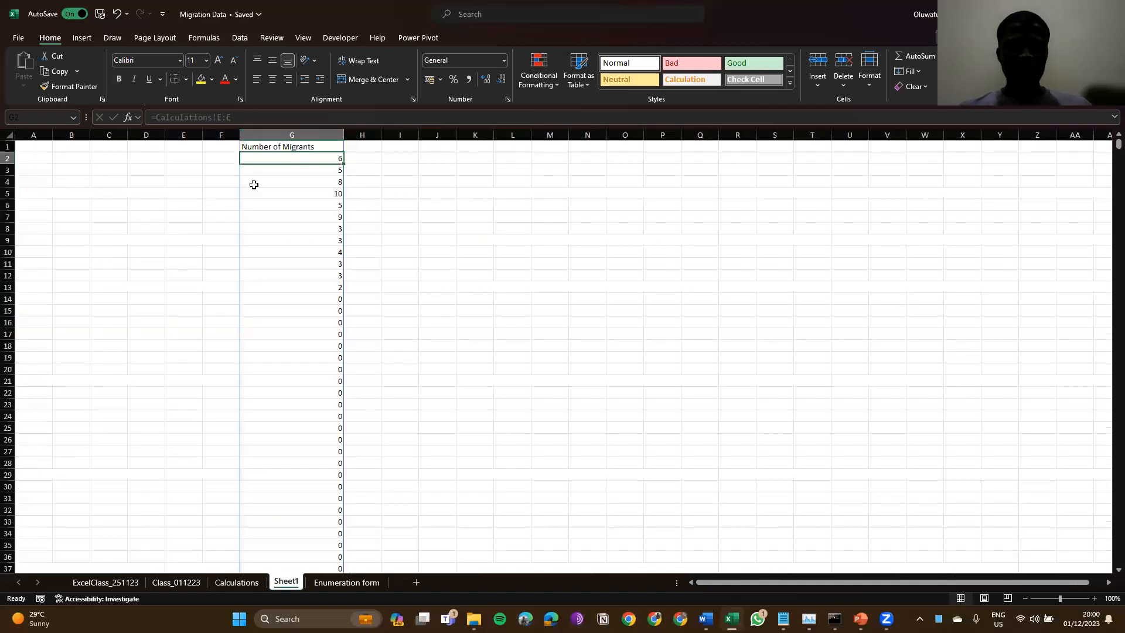
Step: Edit G1's formula to widen the reference to =Calculations!D:E
key(Up)
key(F2)
key(Left)
key(Left)
key(BackSpace)
text(D)
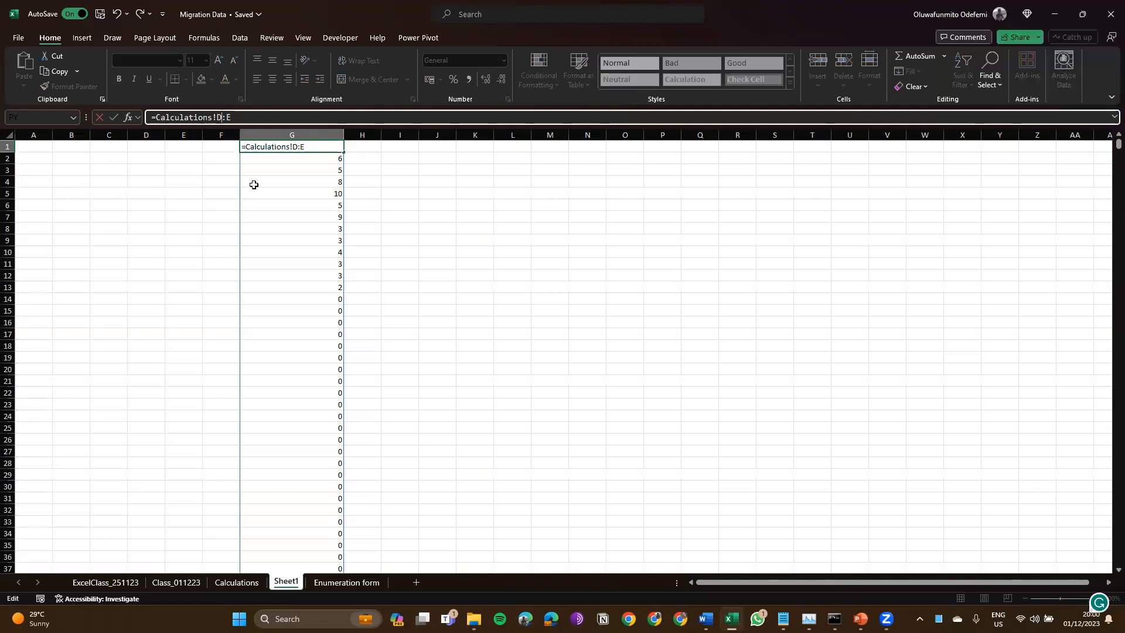
click(264, 145)
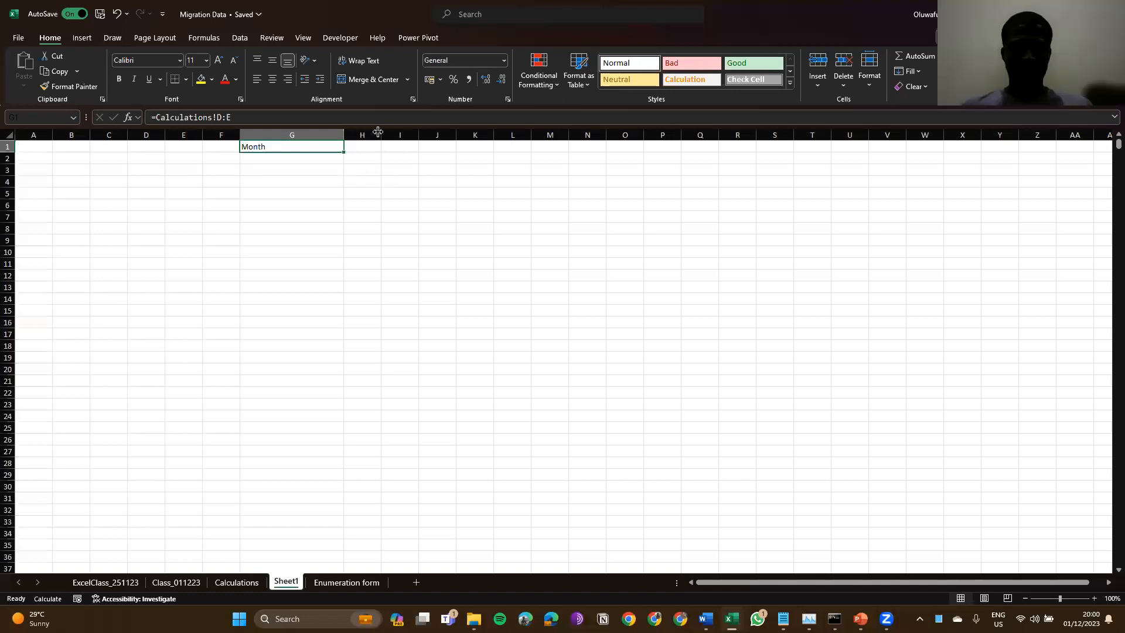
click(285, 286)
click(276, 299)
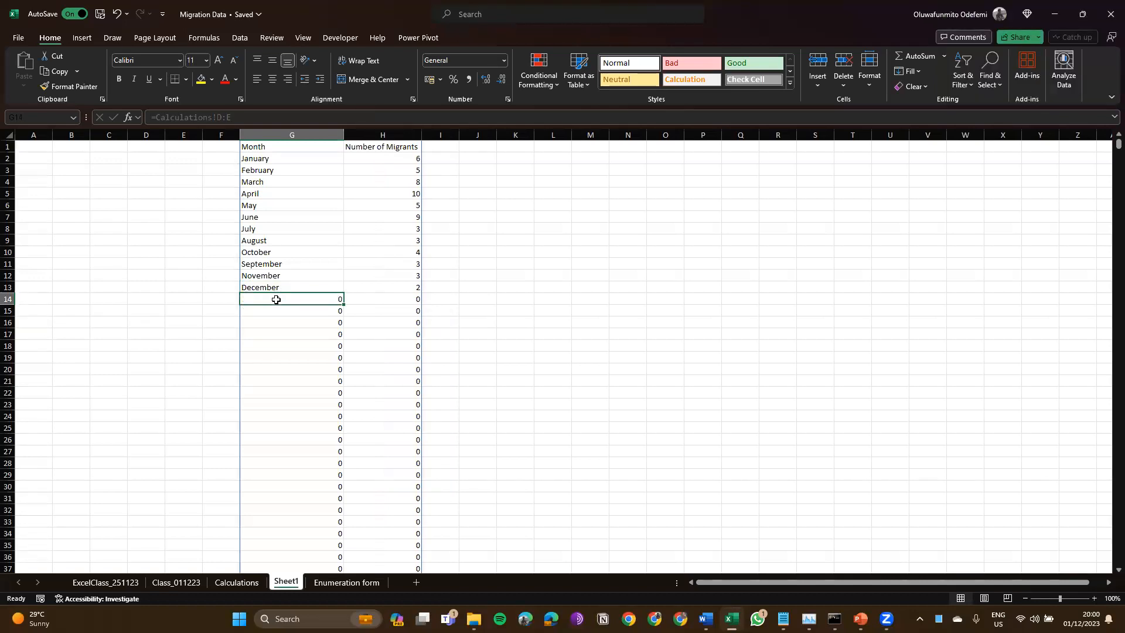
key(Right)
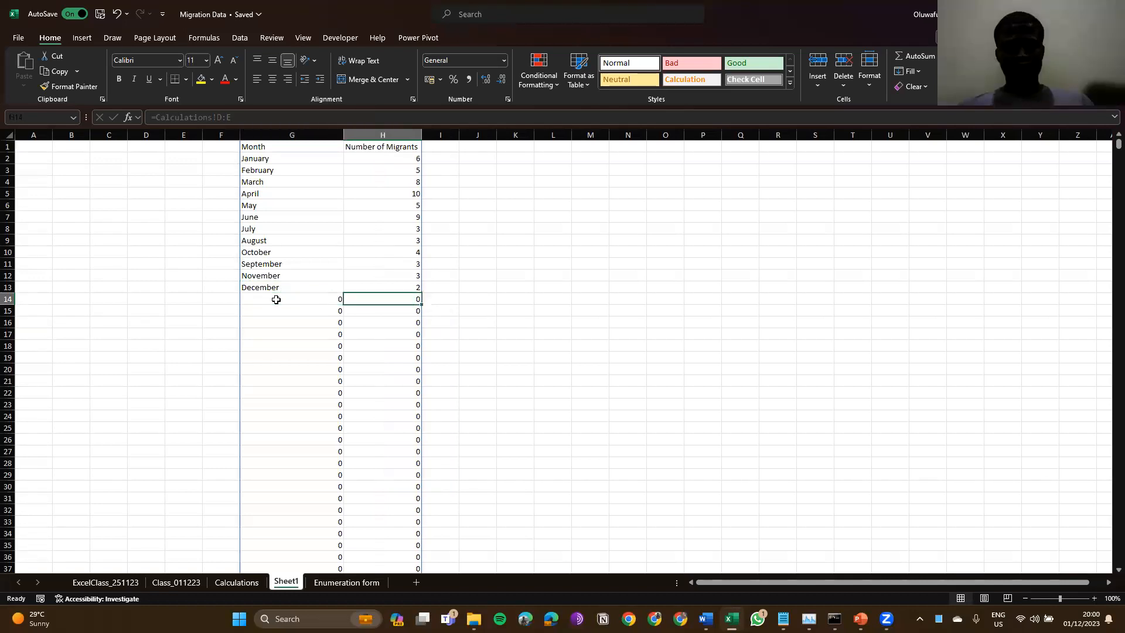
key(Left)
key(Right)
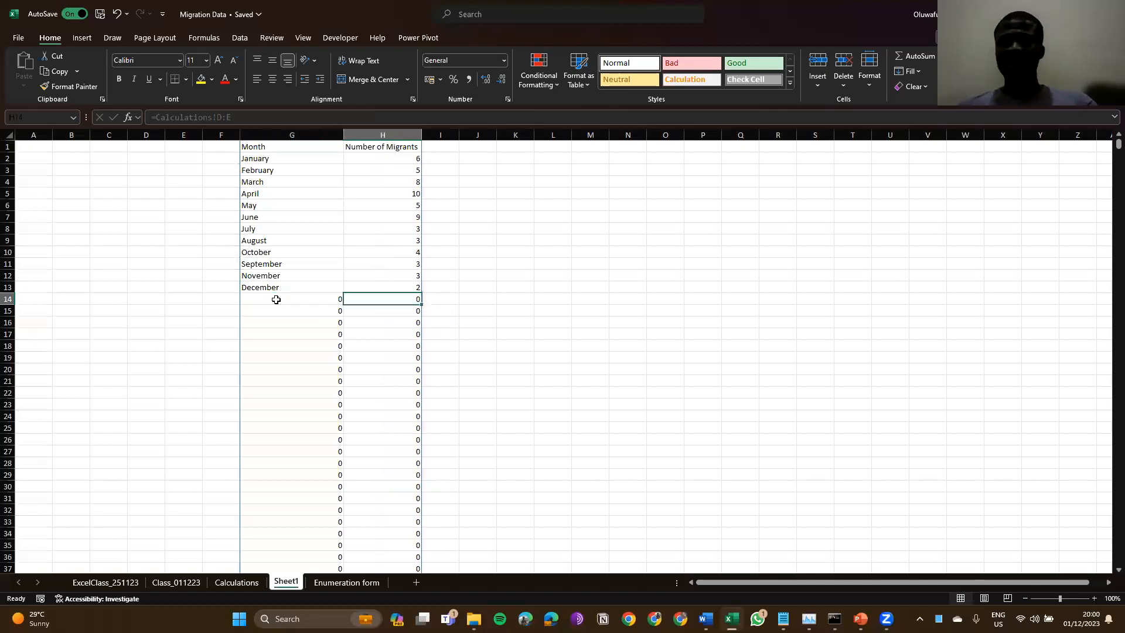
key(Right)
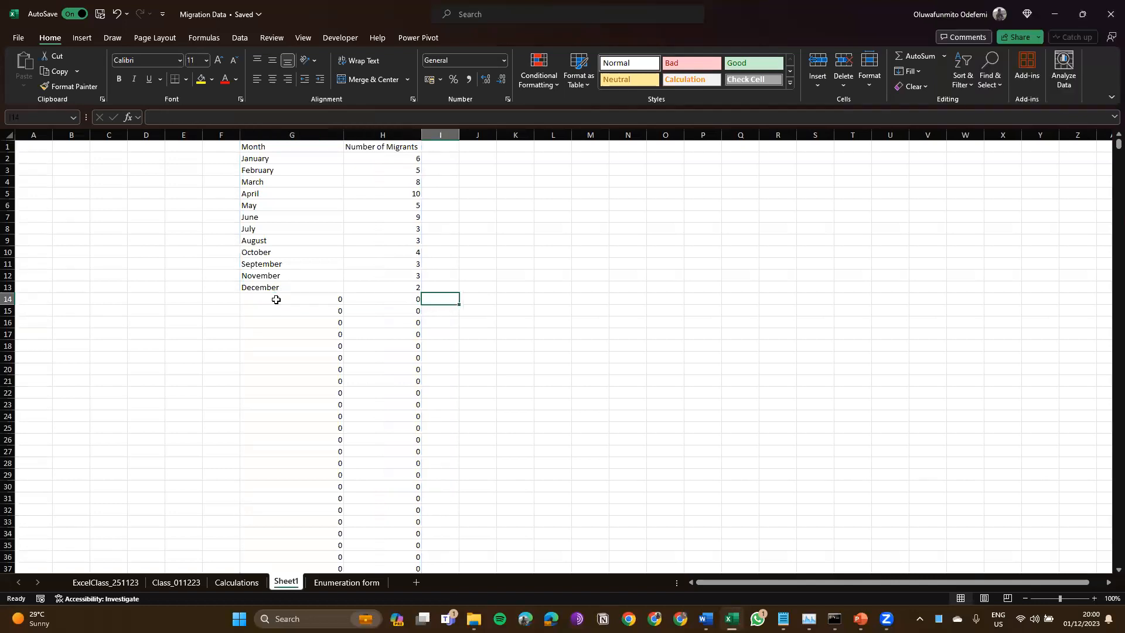
click(276, 300)
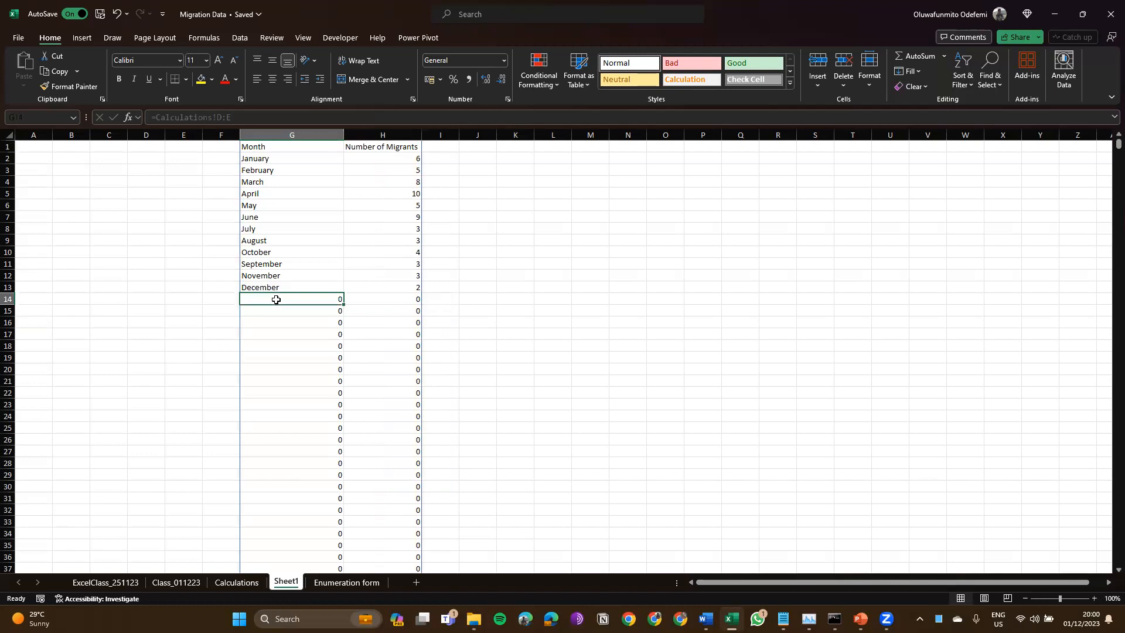
key(Up)
key(Up)
key(Up)
key(Up)
key(Up)
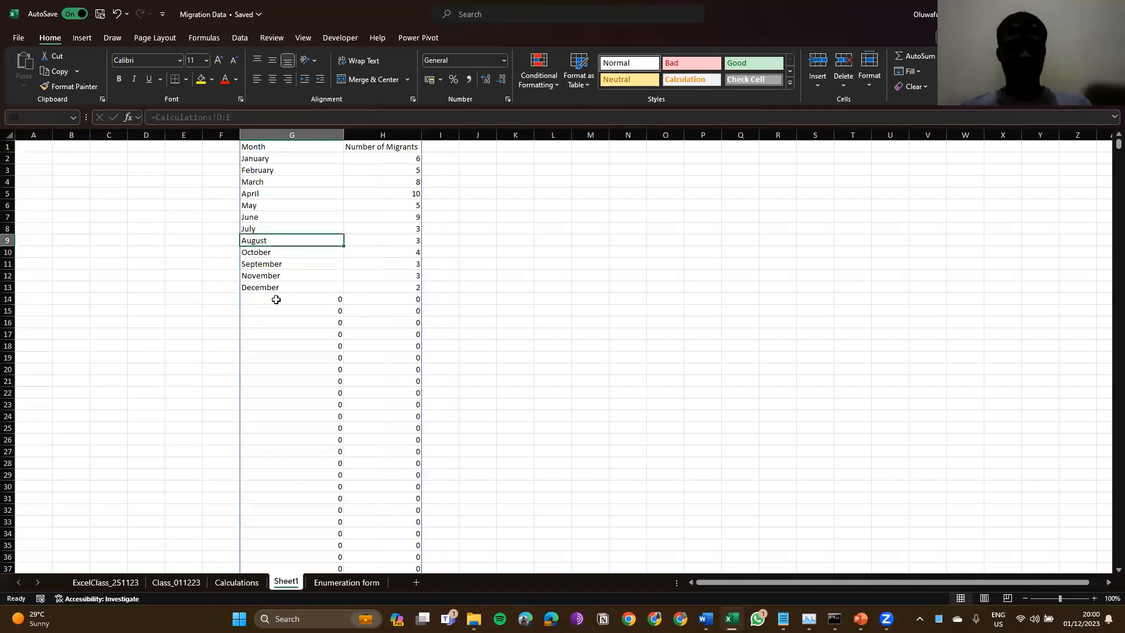
key(Up)
key(Up)
key(Up)
key(Up)
key(Up)
key(Up)
key(Up)
key(Up)
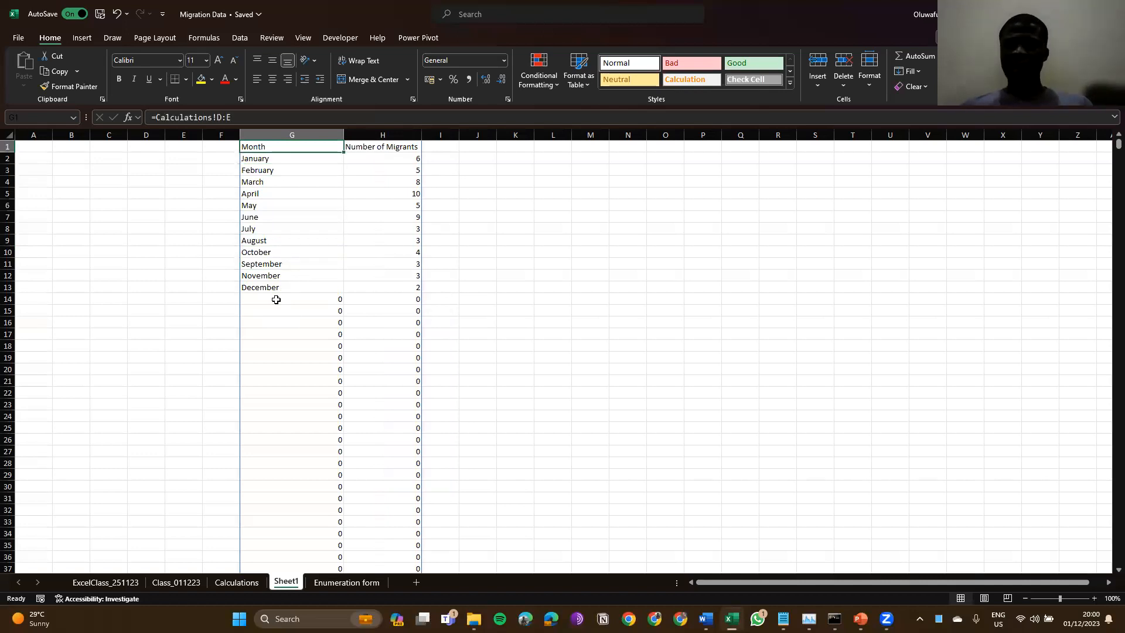
click(237, 582)
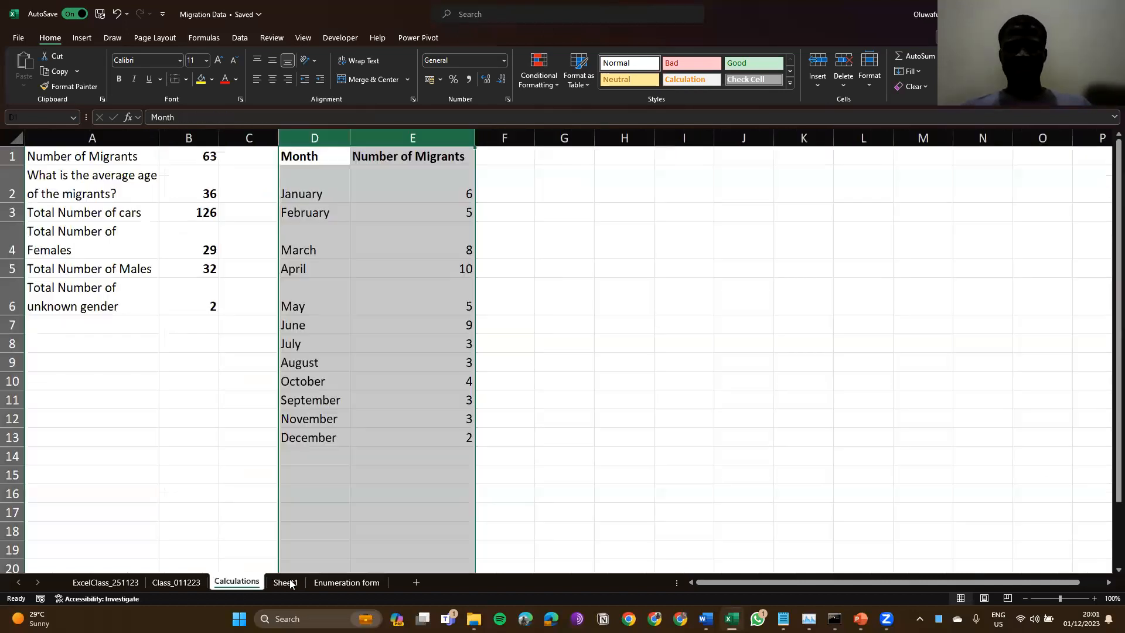
key(ctrl+Page_Down)
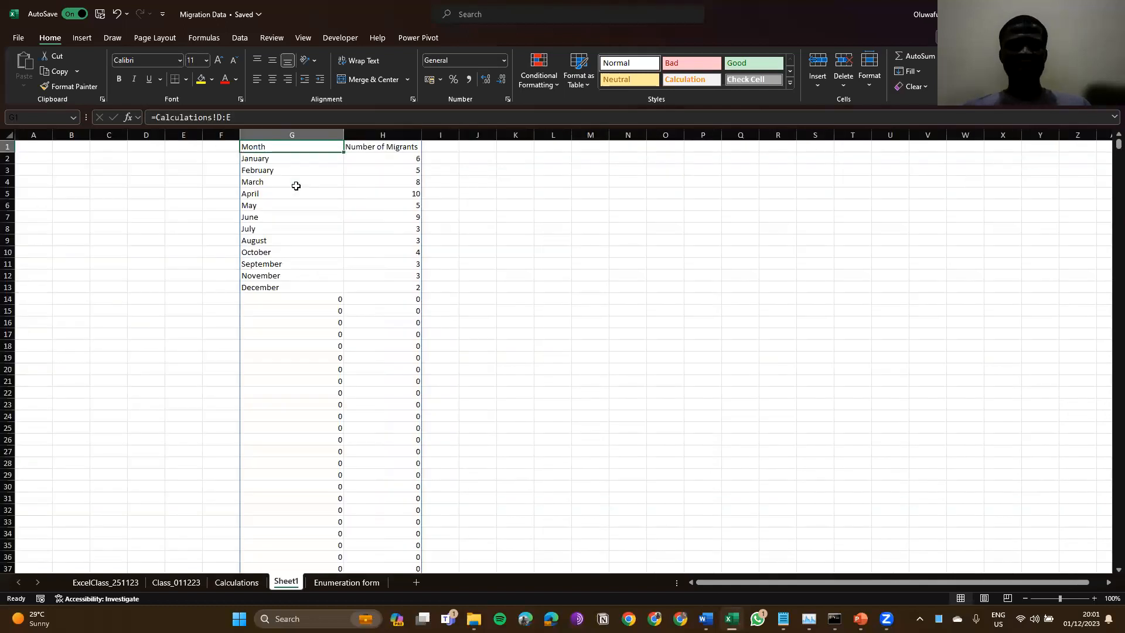
Step: Confirm January's edited count of 26 on Calculations and verify Sheet1 mirrors 26
click(296, 186)
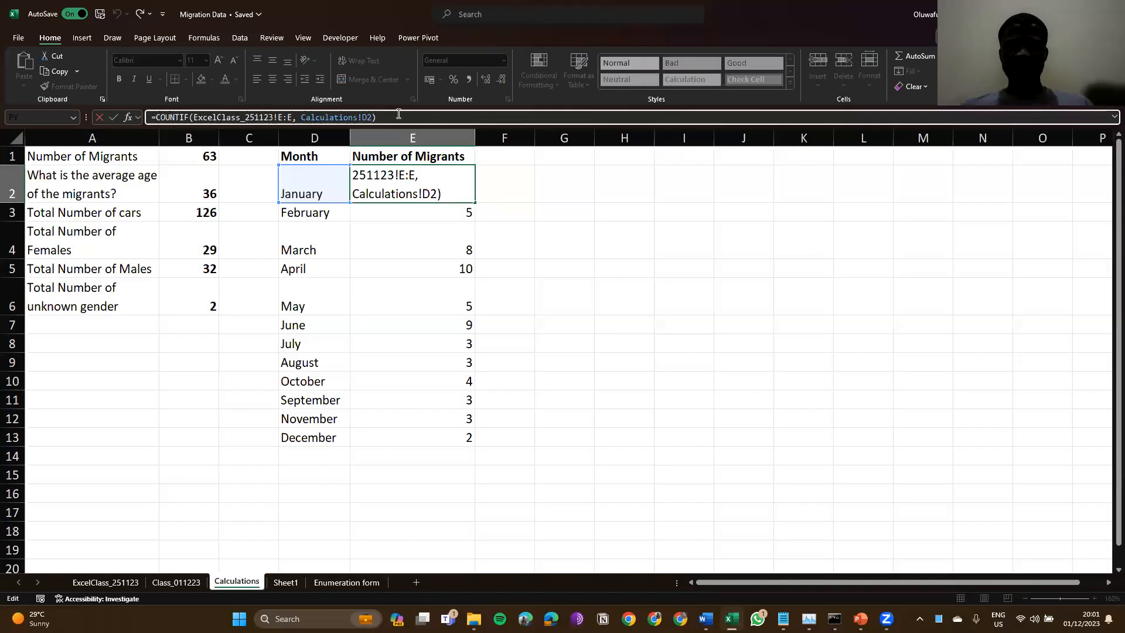
key(Return)
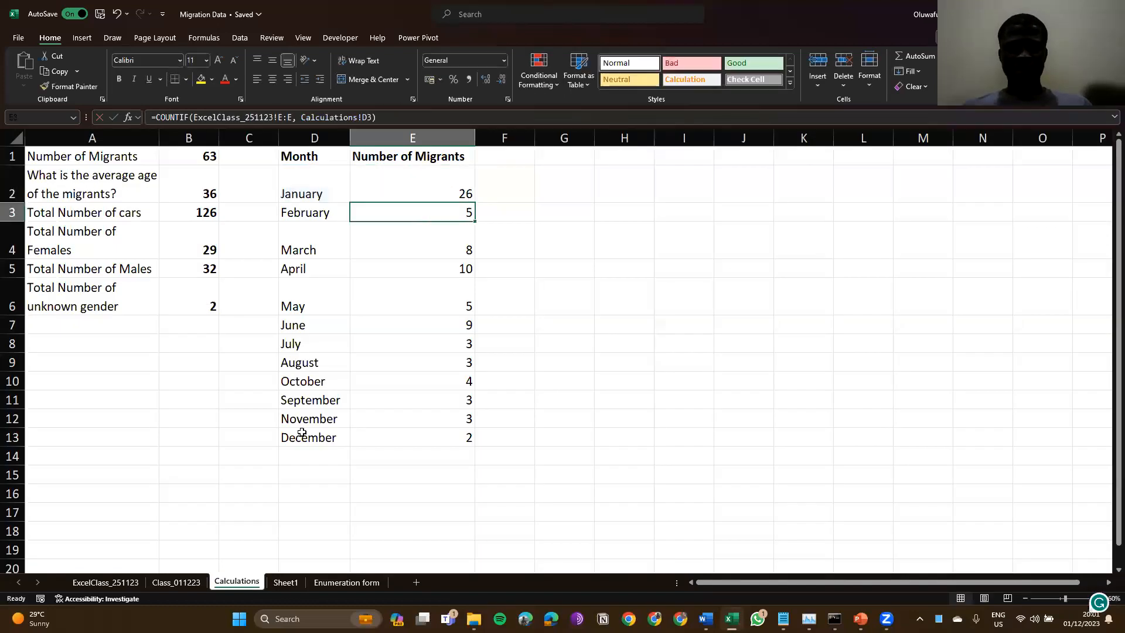
click(284, 583)
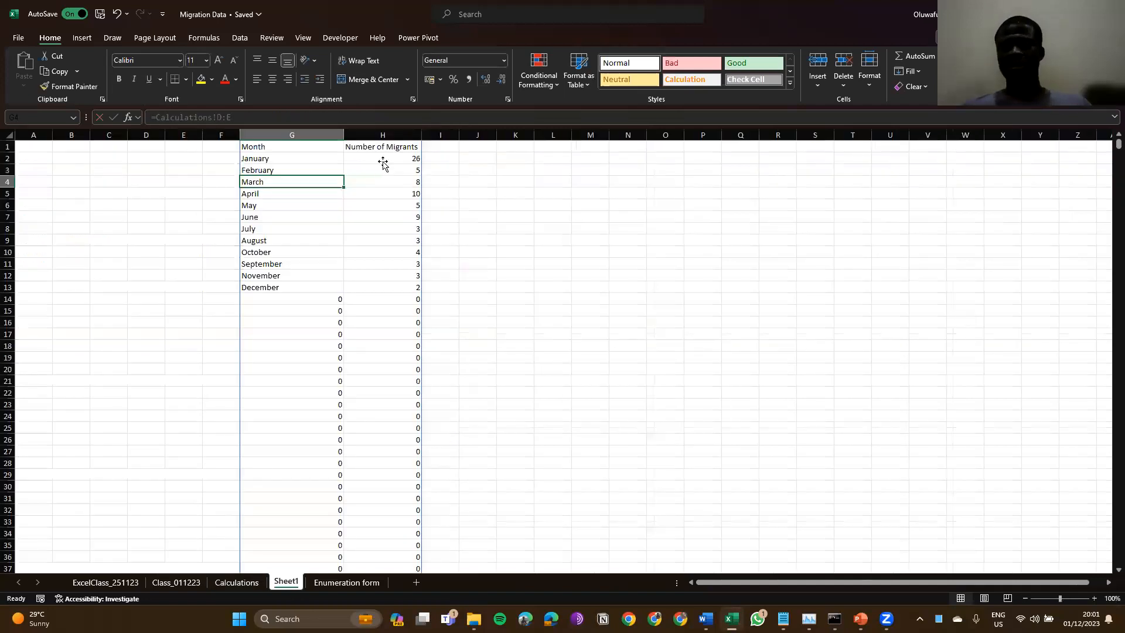
click(382, 160)
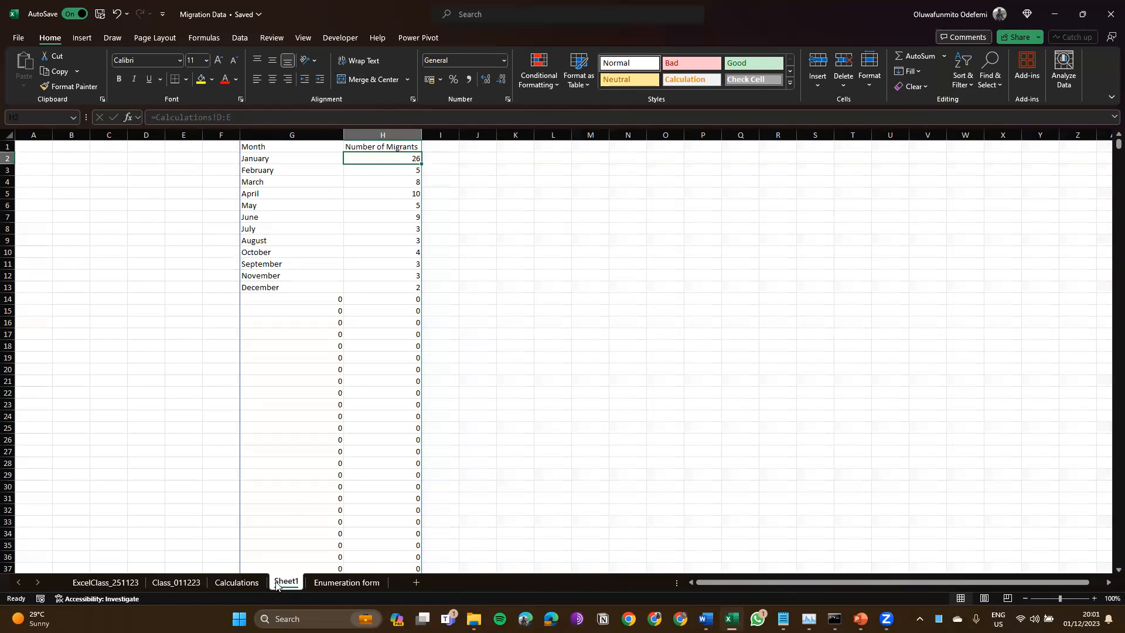
Step: Undo January back to 6 and clear Sheet1's link formula
key(ctrl+z)
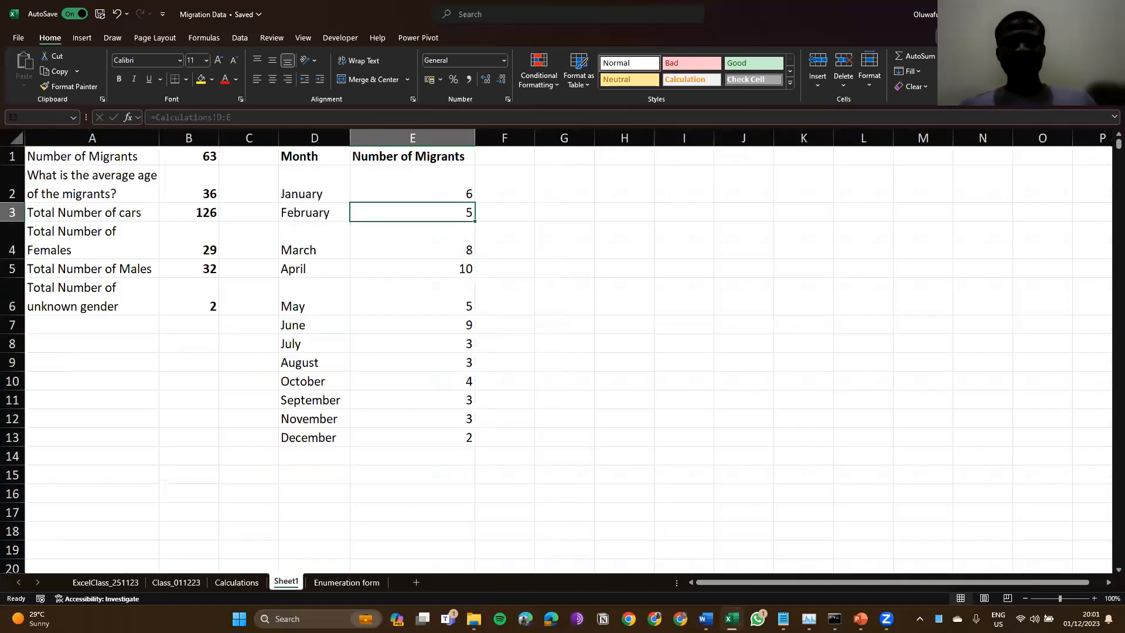
click(289, 583)
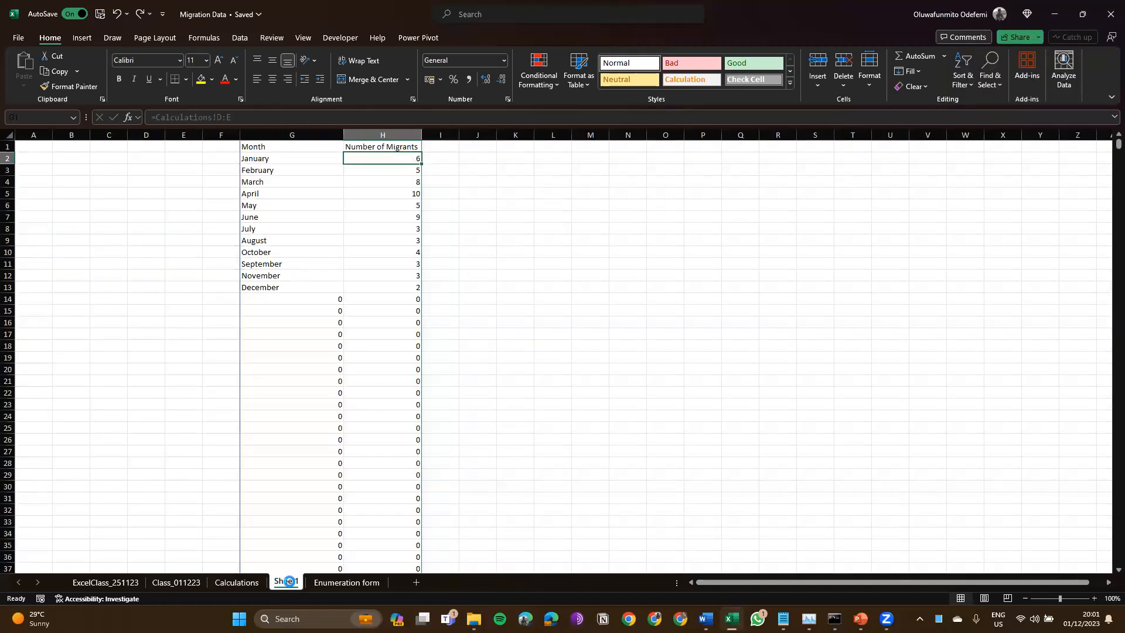
key(ctrl+y)
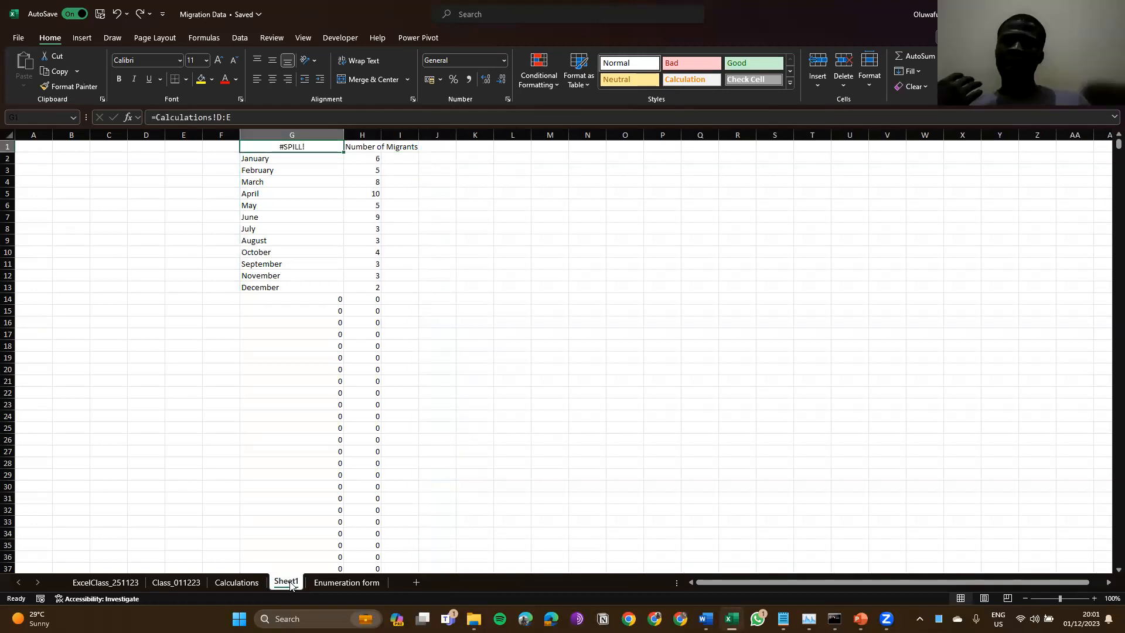
key(ctrl+z)
key(ctrl+z)
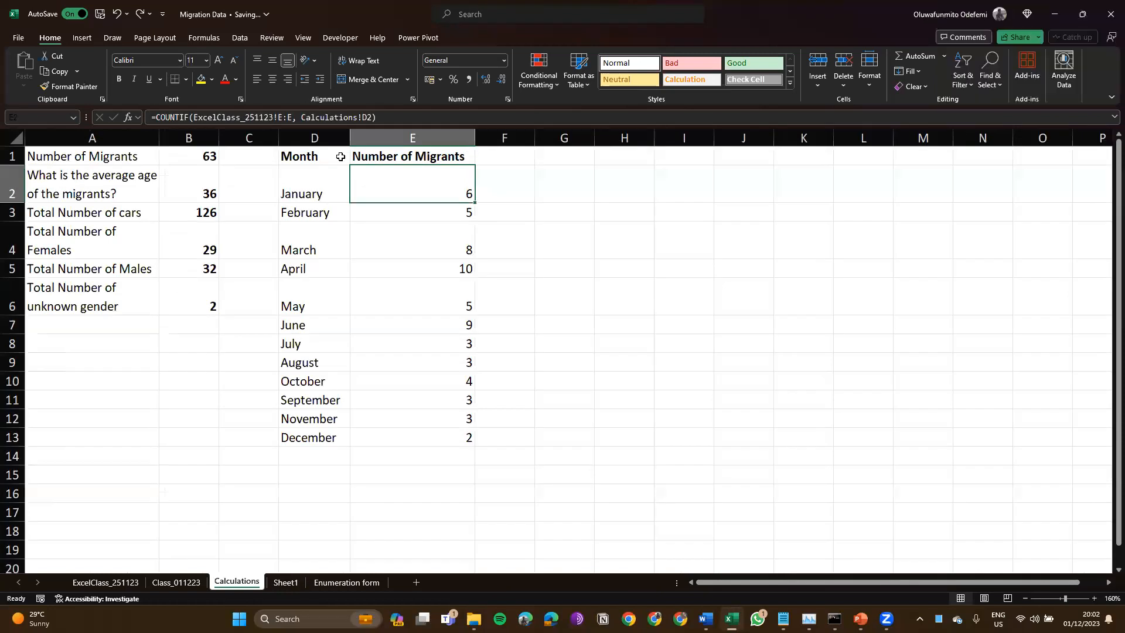
Step: Inspect the Number of Migrants column and the month-list formula on Calculations
click(331, 138)
click(412, 136)
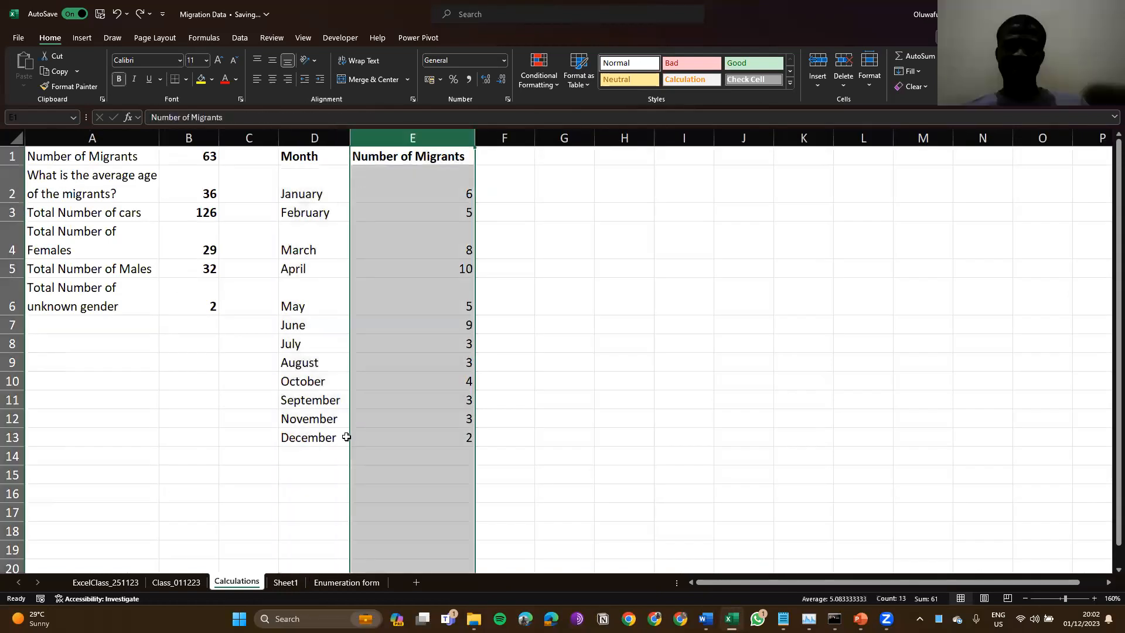
click(320, 269)
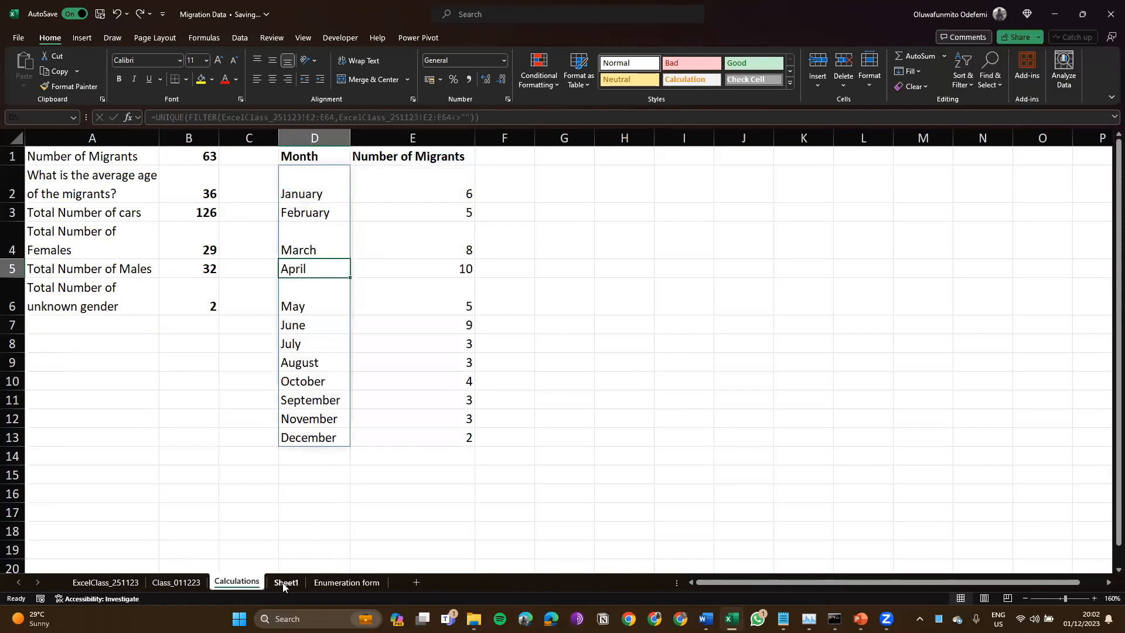
click(285, 583)
click(245, 582)
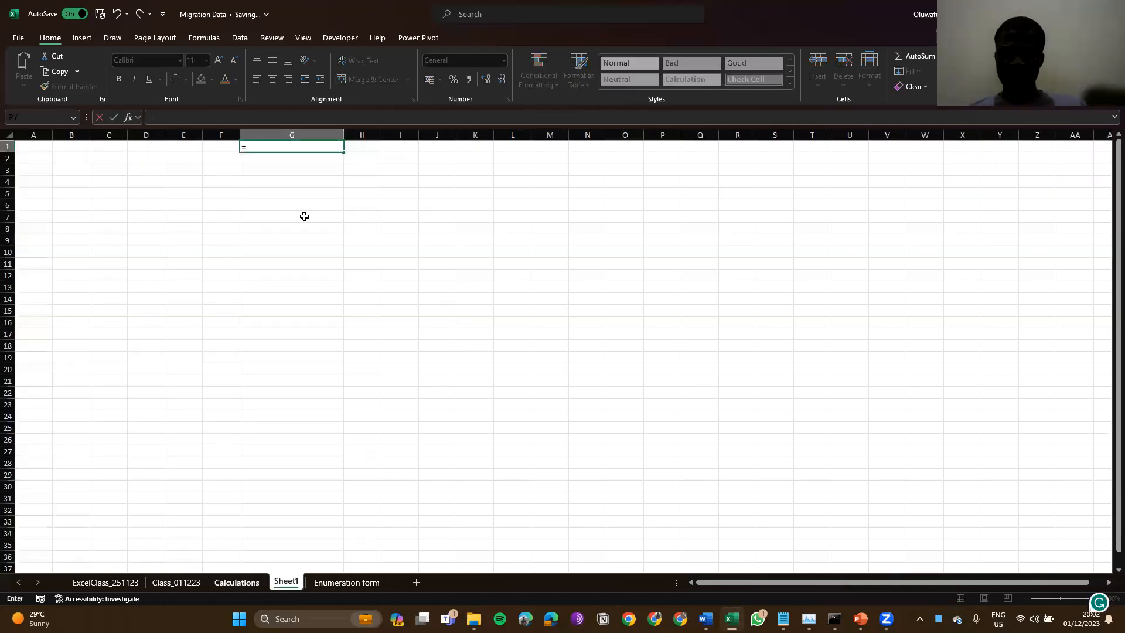
Step: Re-link G1 to Calculations columns D:E so the month table spills into G and H
key(ctrl+Page_Up)
drag(303, 136, 382, 130)
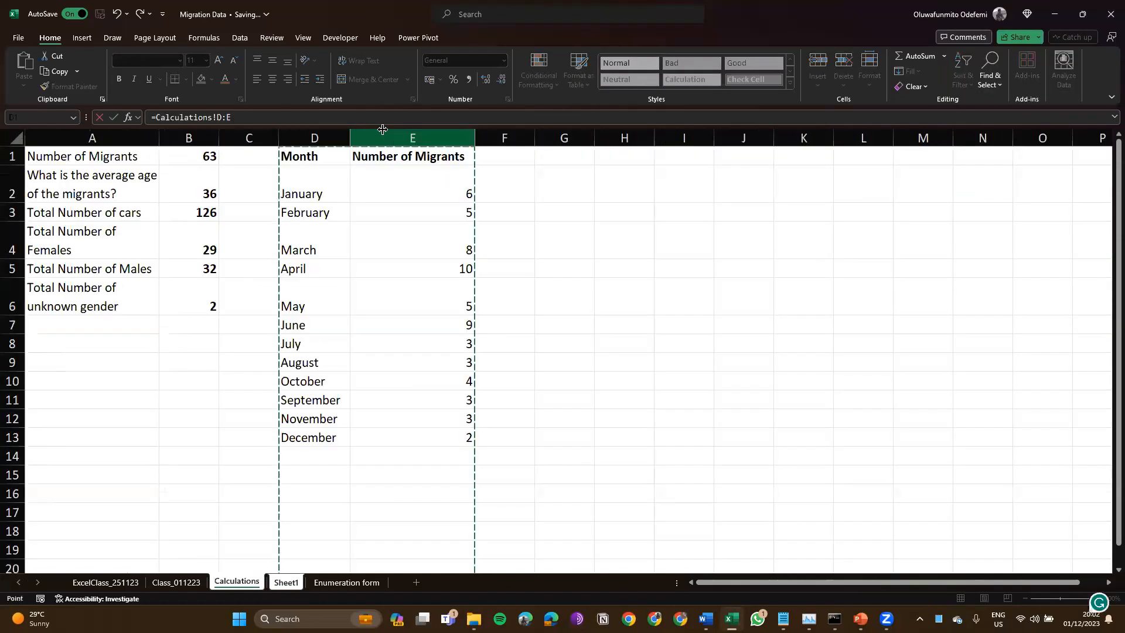
key(Return)
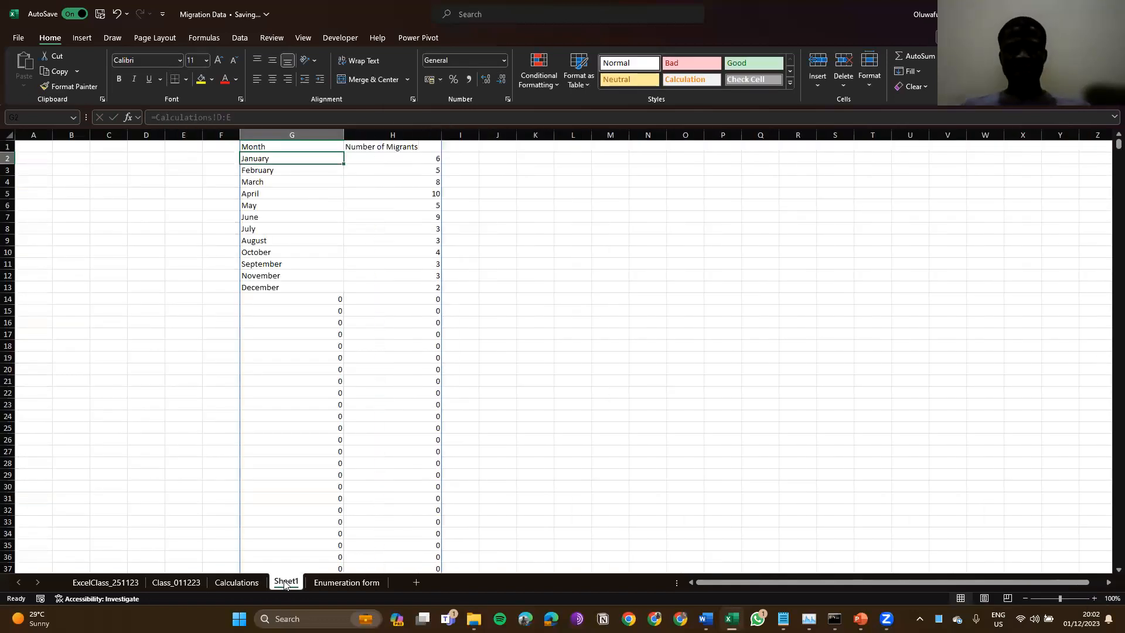
click(315, 194)
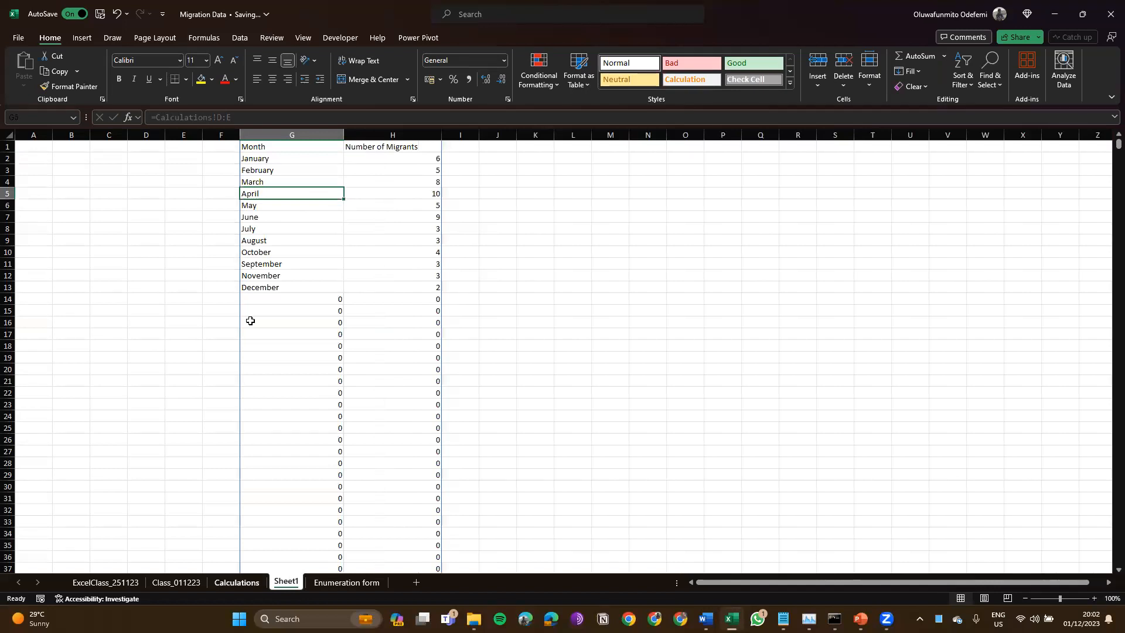
key(ctrl+Page_Up)
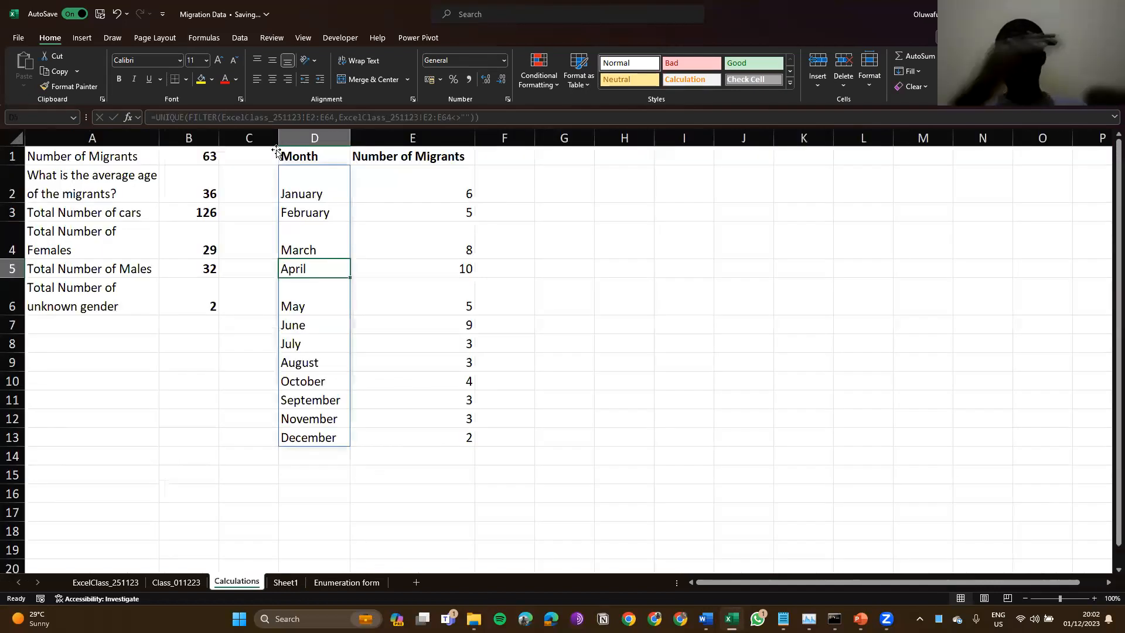
Step: Add 15 to January's COUNTIF formula and check Sheet1's H2 shows 21
key(ctrl+Page_Down)
key(Down)
key(Down)
key(Down)
key(Right)
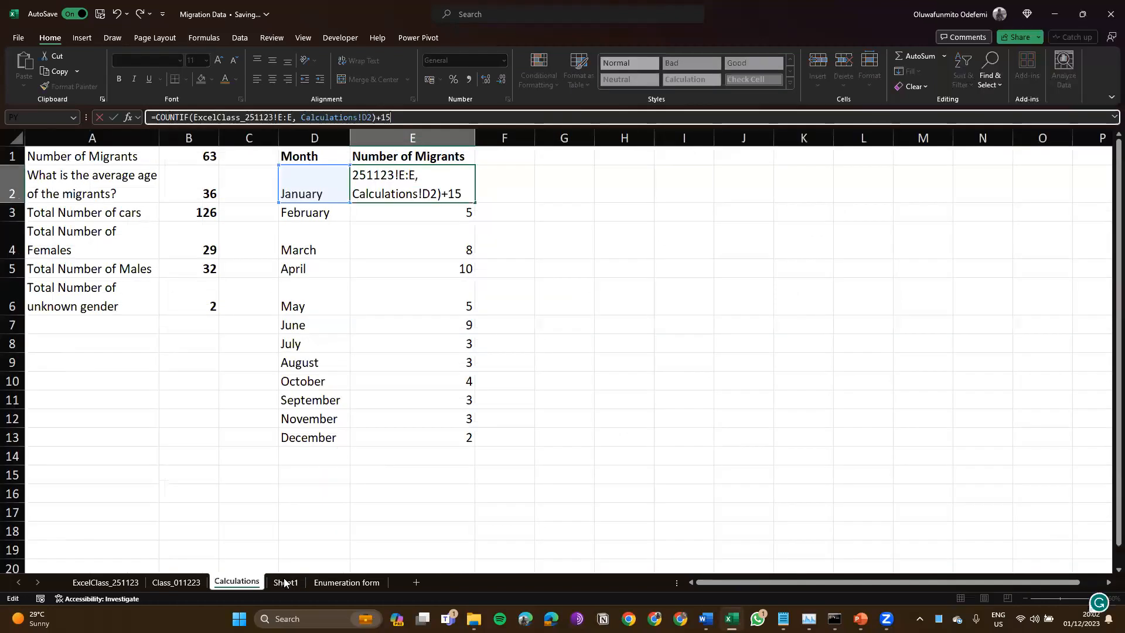
key(Return)
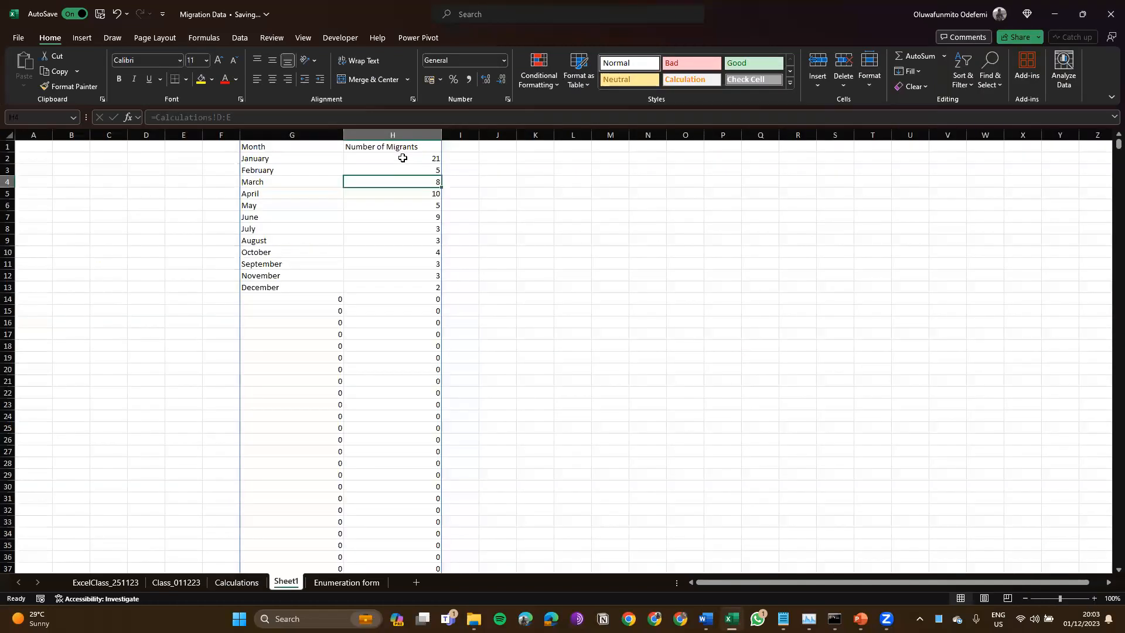
click(403, 158)
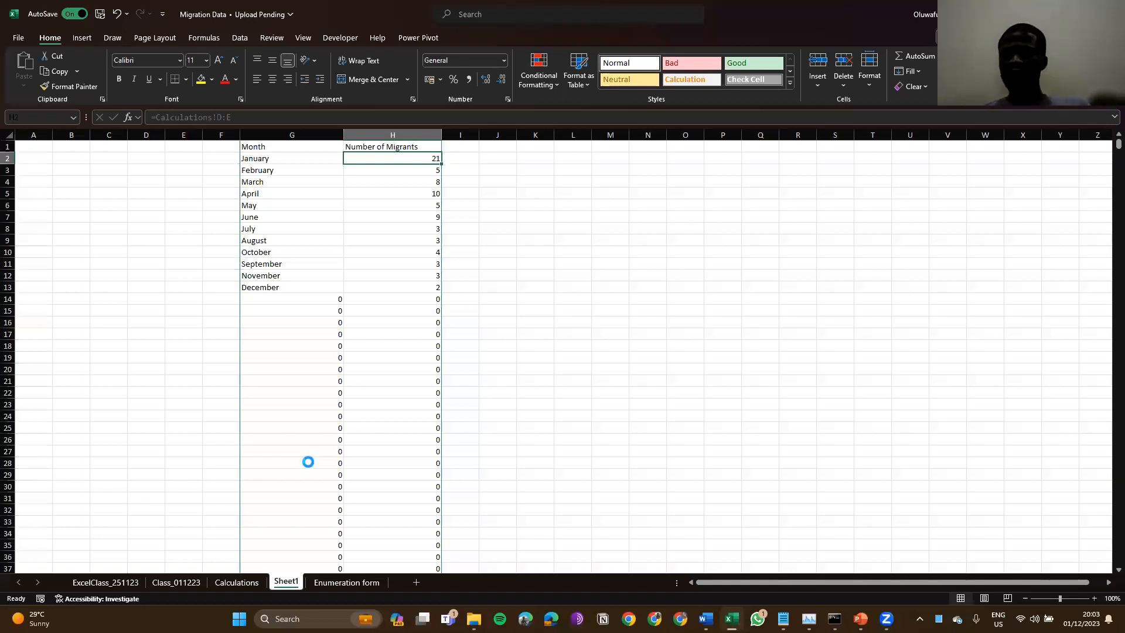
key(Delete)
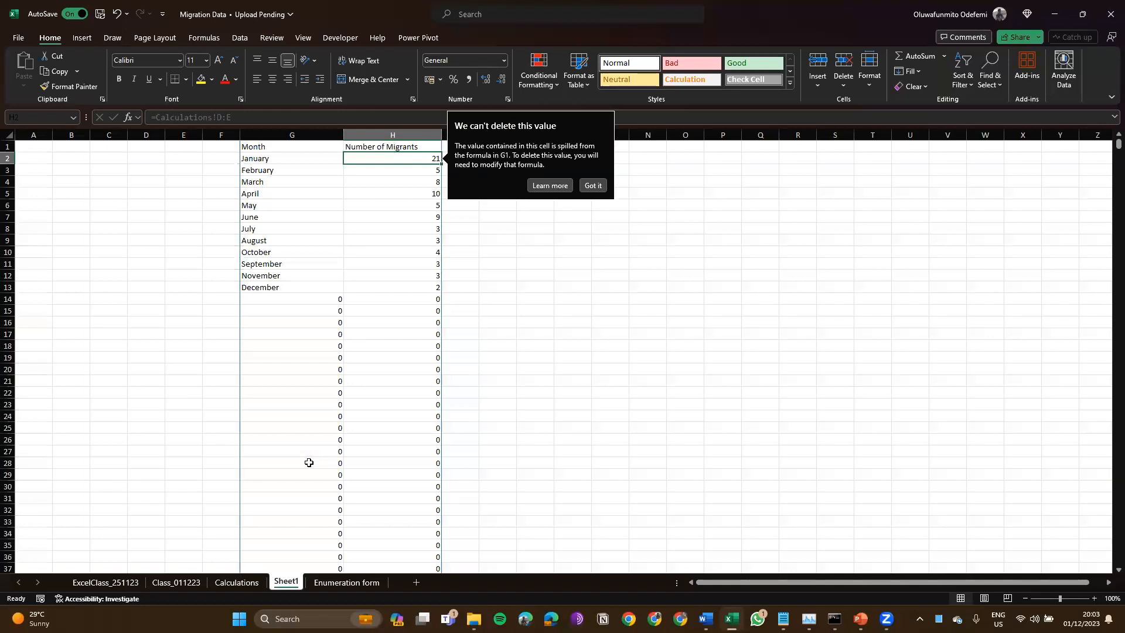
click(592, 185)
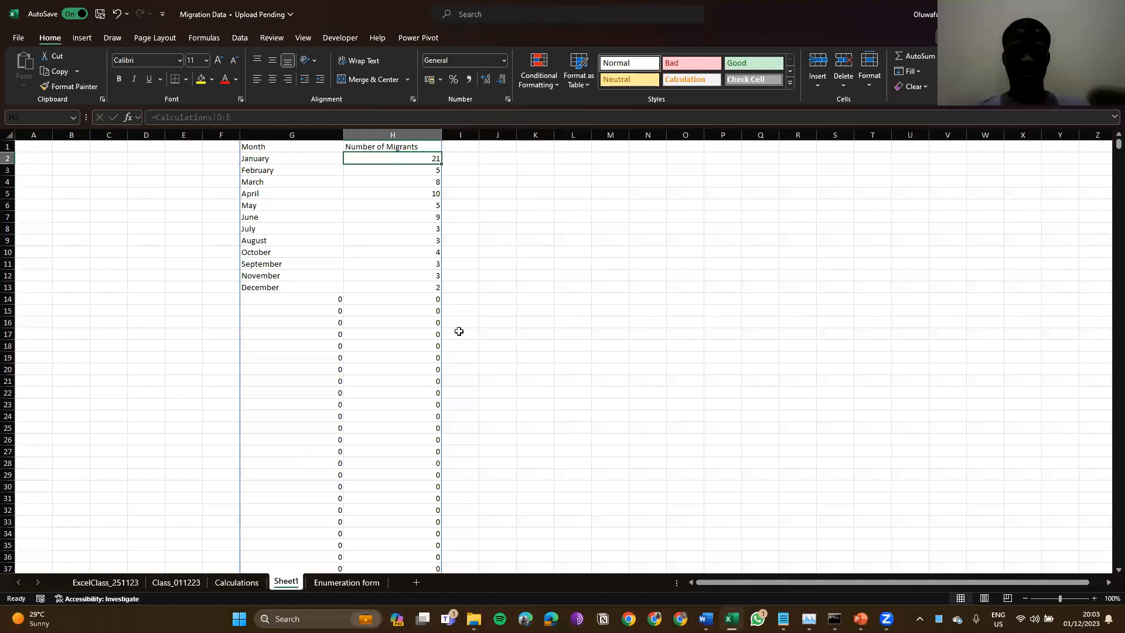
click(233, 582)
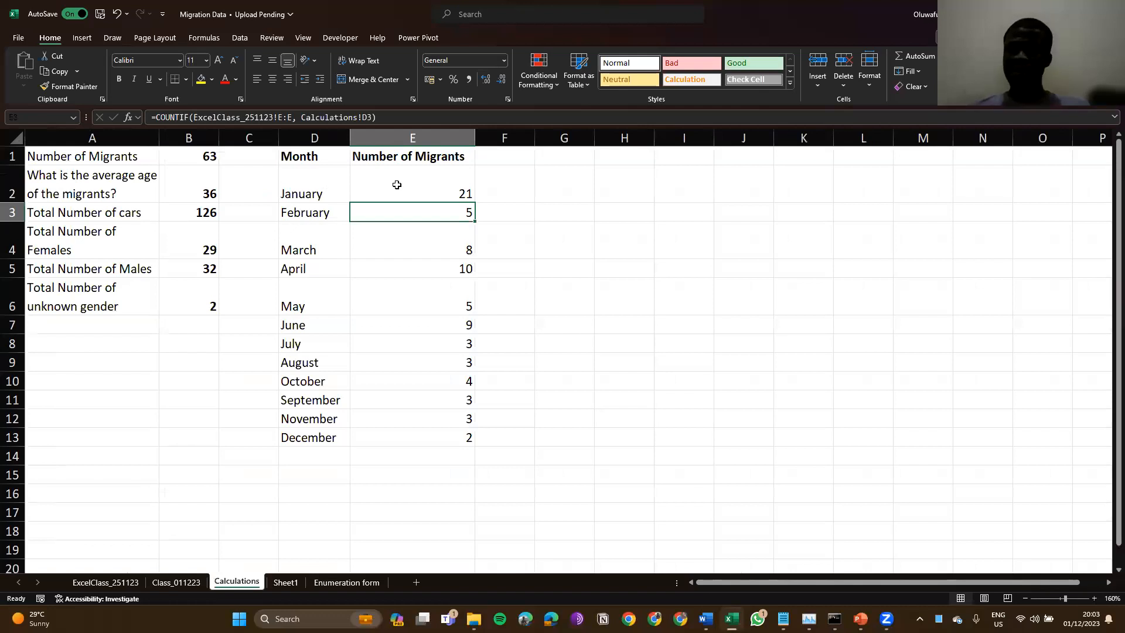
key(Up)
key(Up)
key(Left)
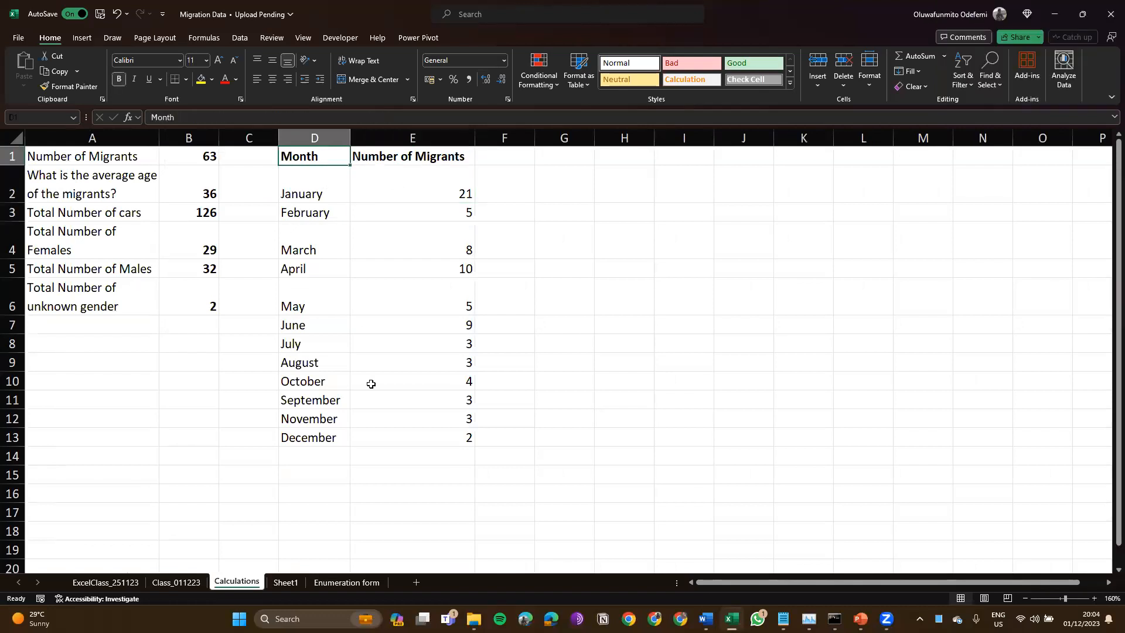
key(Down)
click(292, 583)
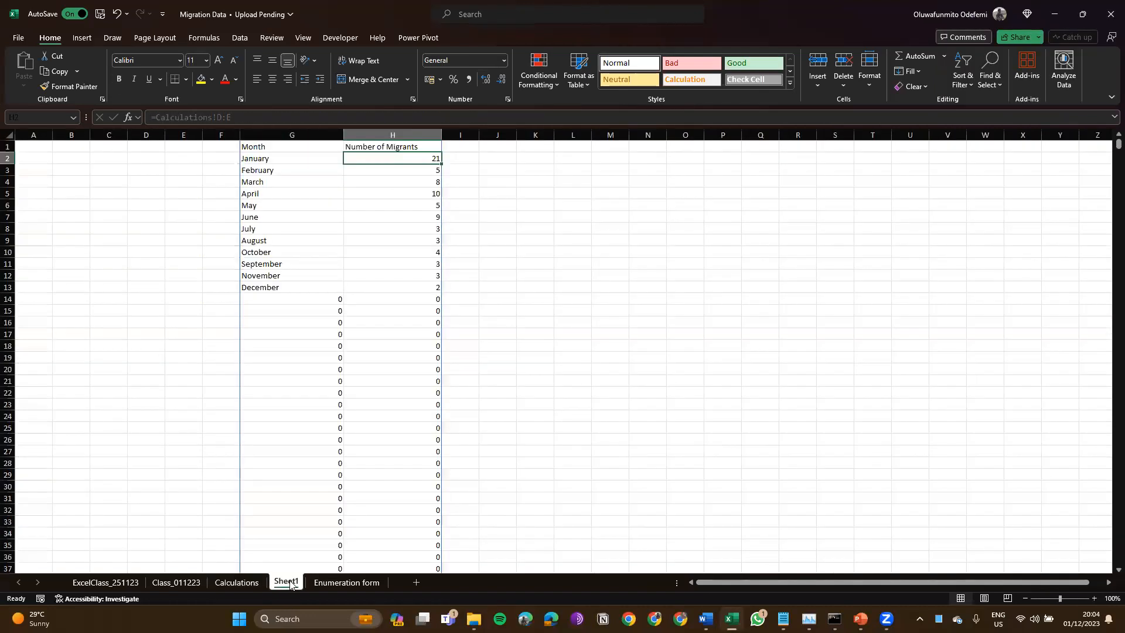
Step: Delete the Sheet1 tab from Migration Data, confirming the permanent deletion
right_click(288, 583)
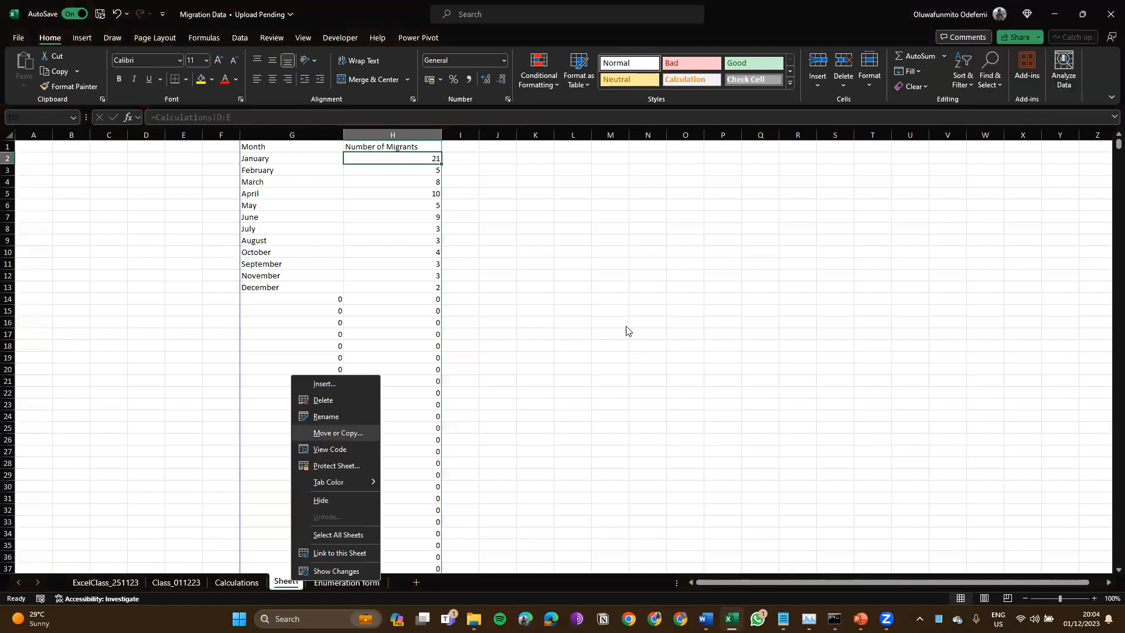
click(327, 401)
click(590, 332)
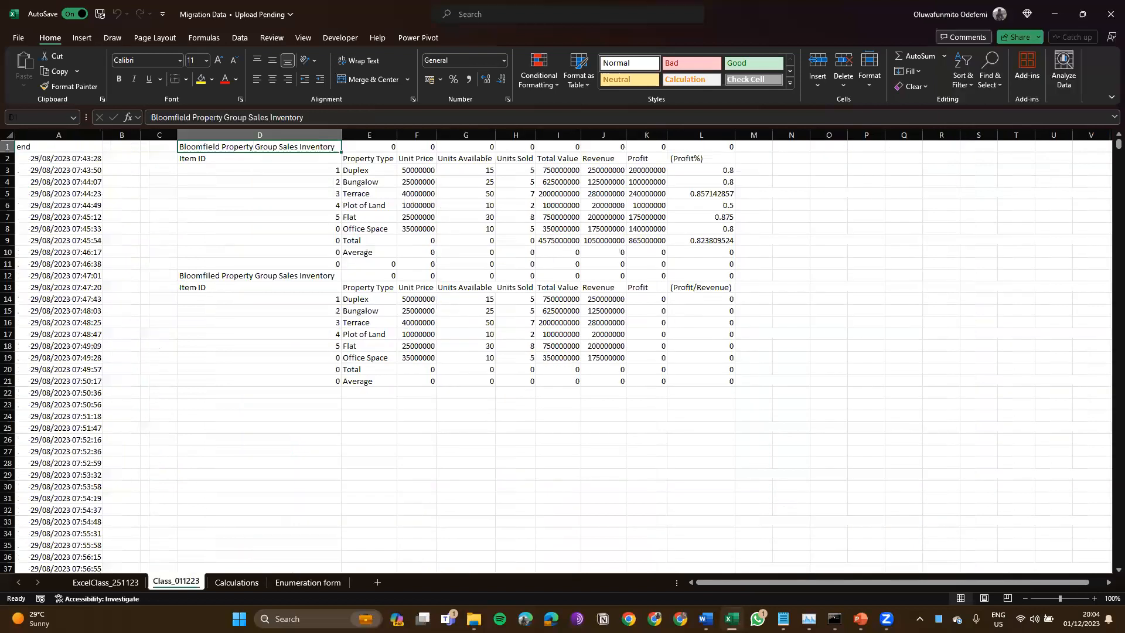
key(Down)
key(Down)
key(Down)
key(Down)
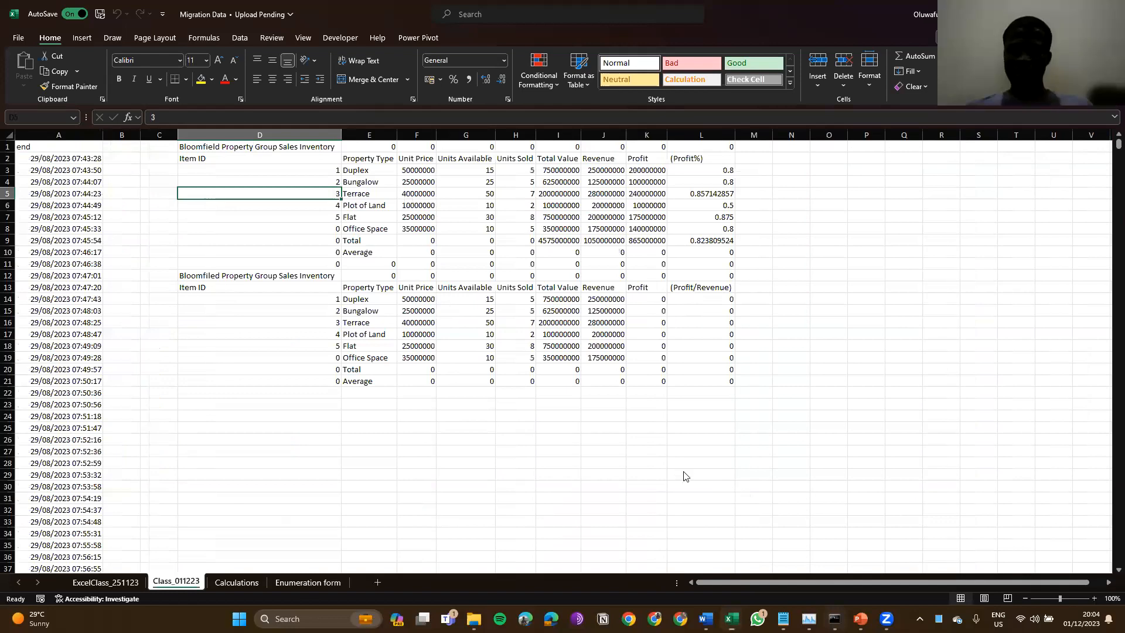